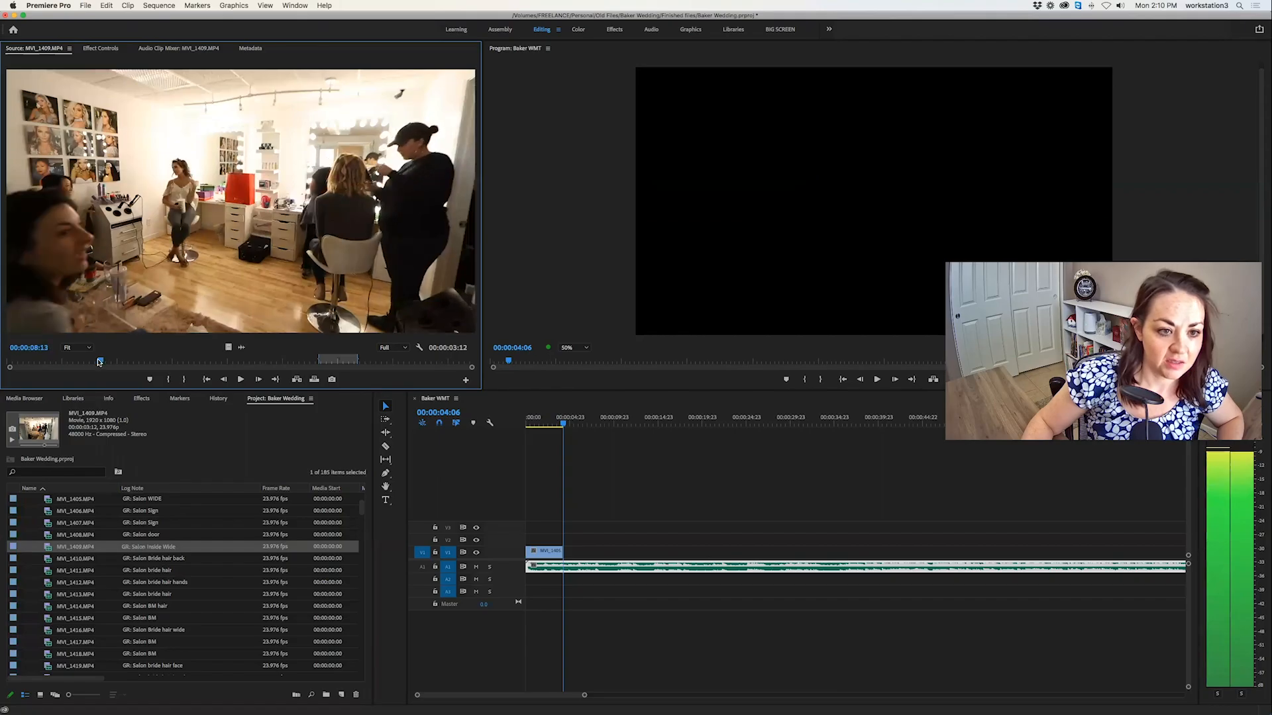
Mark a 00:00:03:14 section of MVI_1409.MP4 ending at about 00:00:26:10 and place it at the timeline playhead.
key("space")
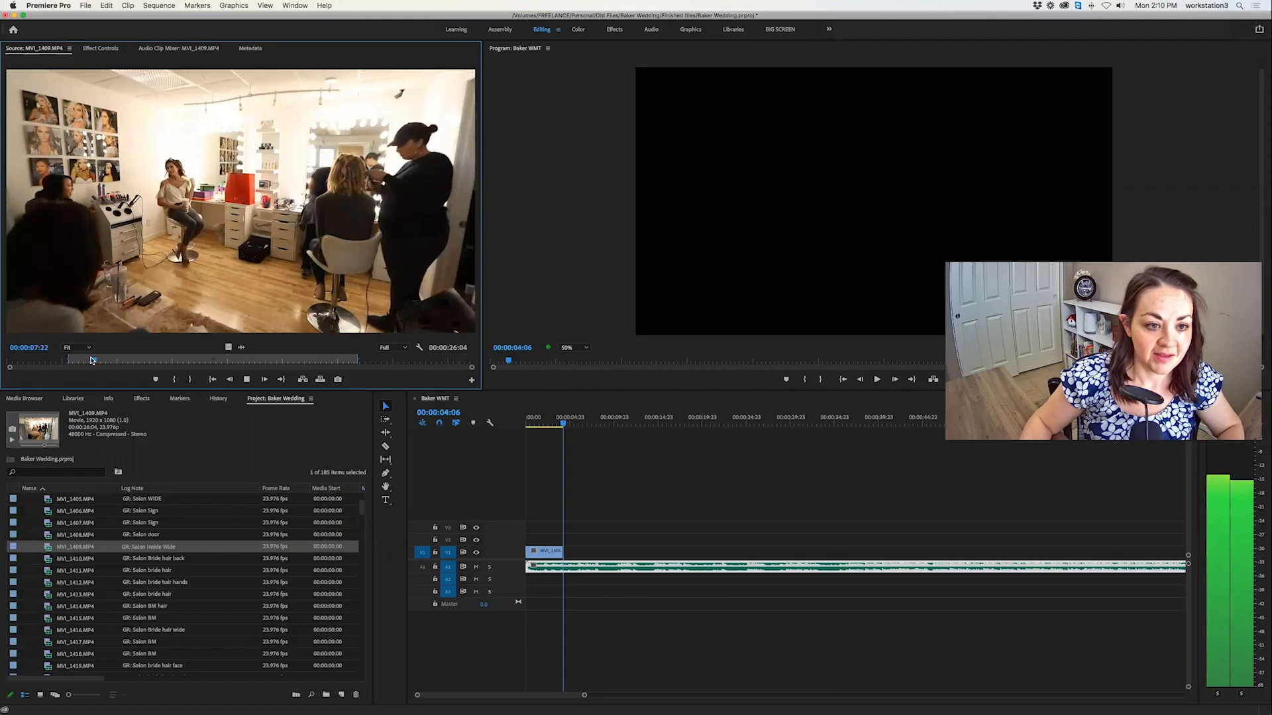
key("o")
left_click_drag(122, 360, 251, 361)
key("i")
key("space")
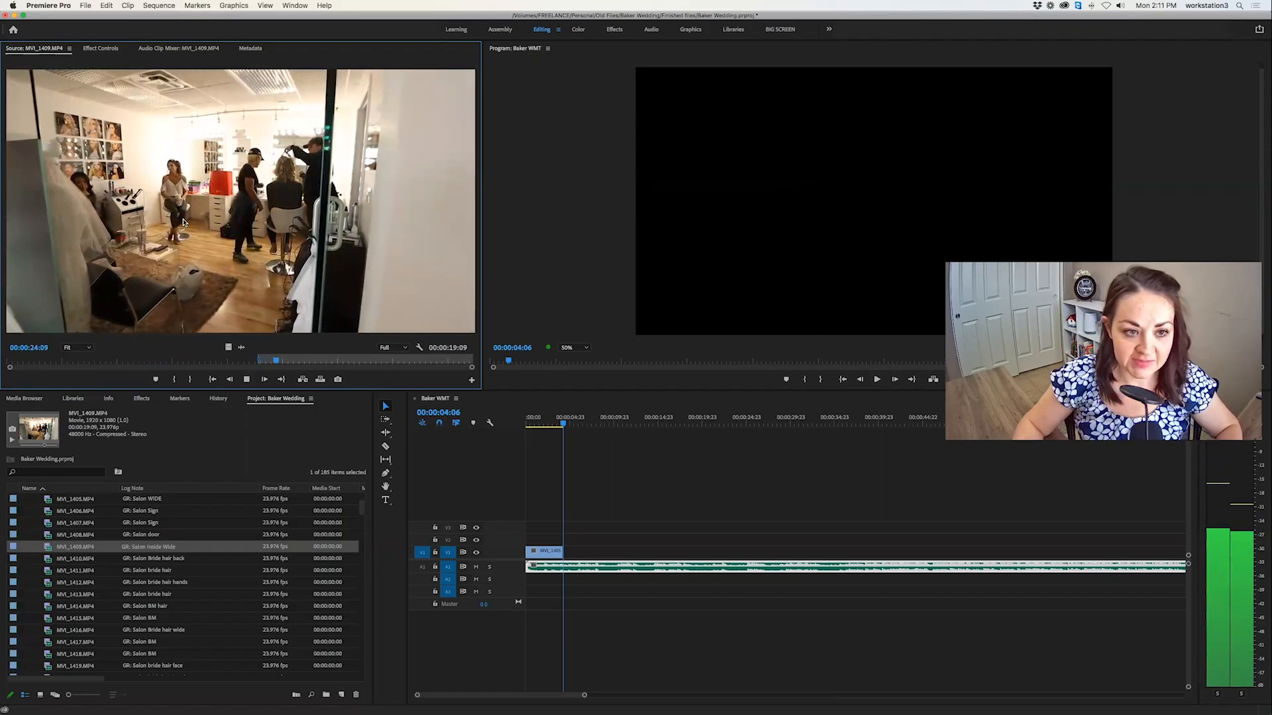
key("o")
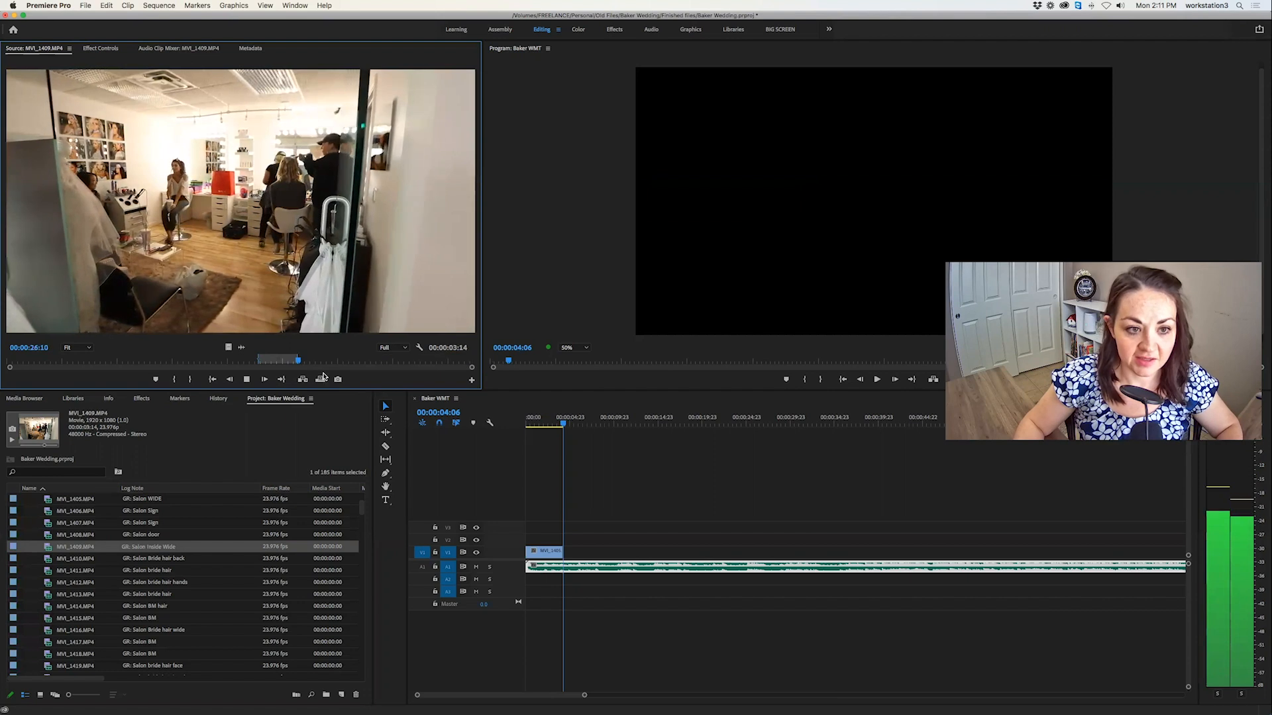
key("space")
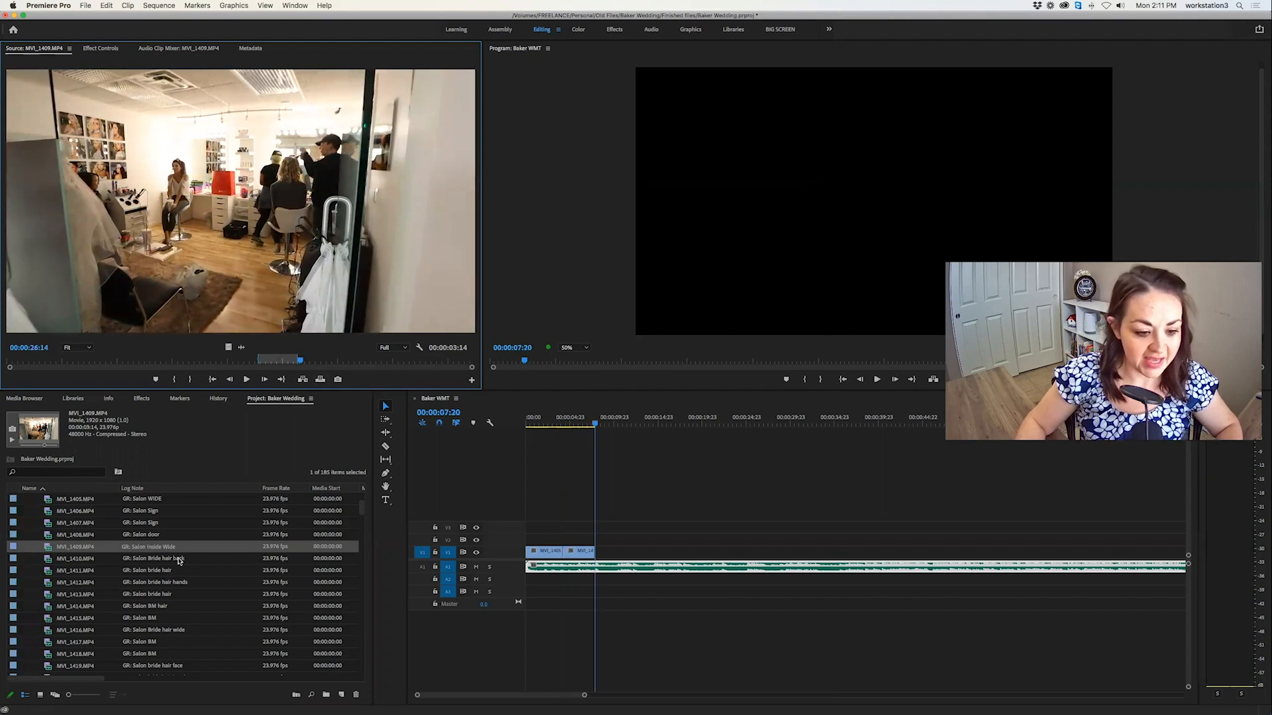
Open the bride hair clip MVI_1411.MP4 in the source monitor and mark an In point at 00:00:07:14.
double_click(51, 560)
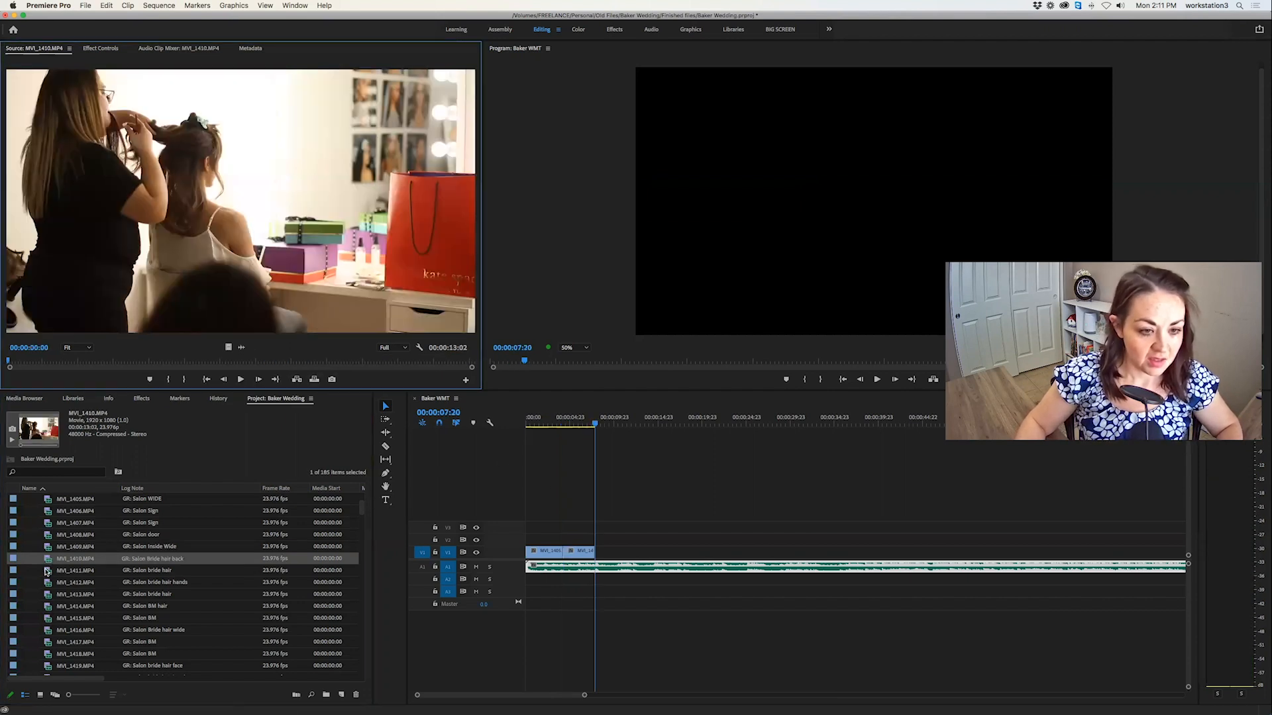
double_click(47, 571)
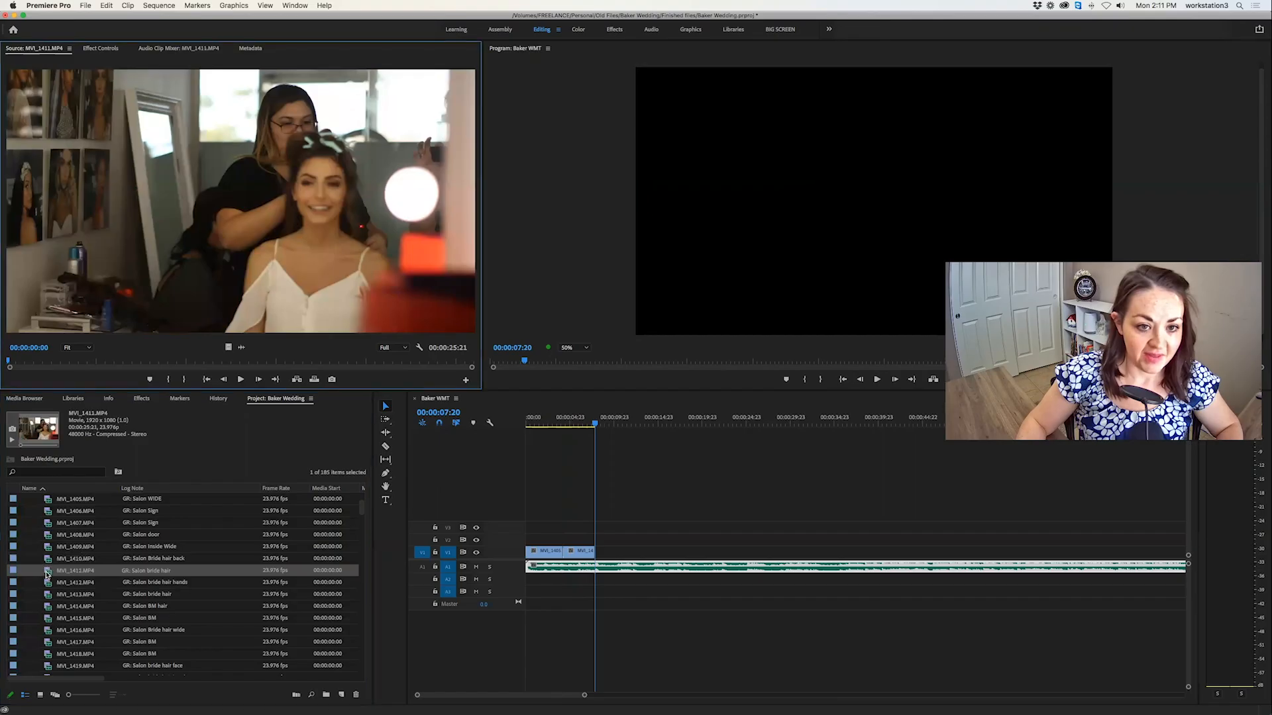
key("space")
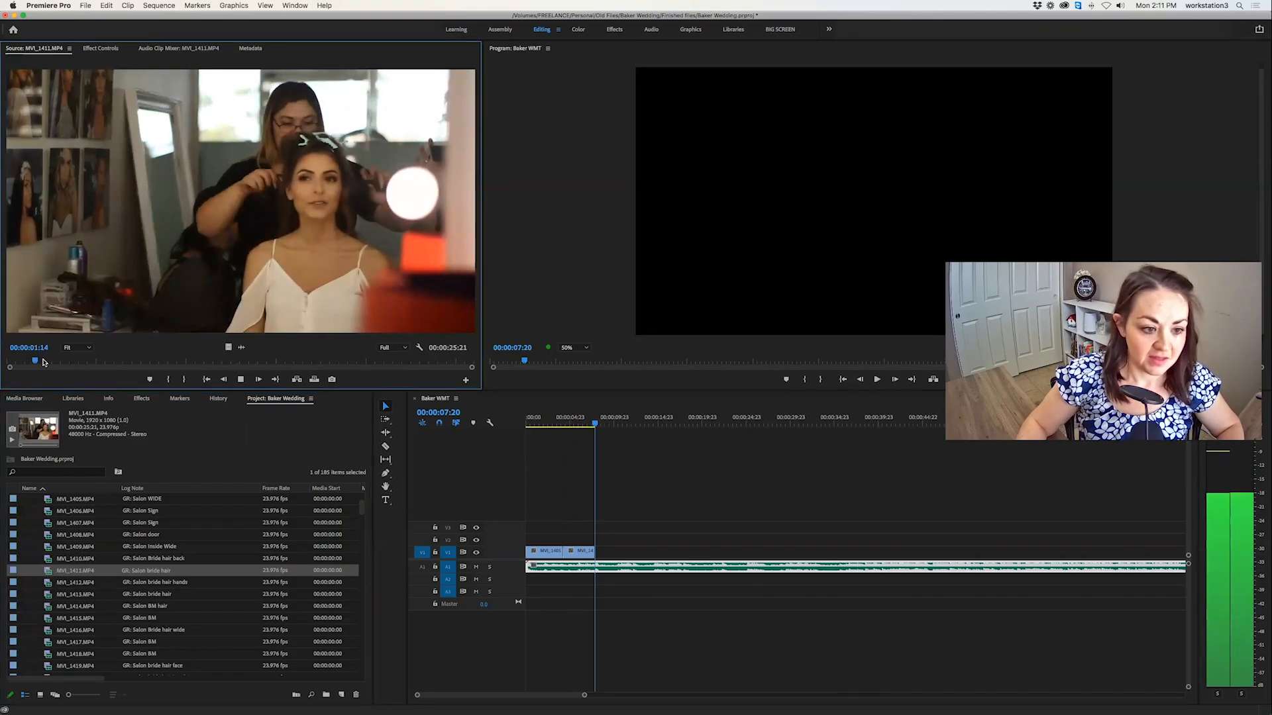
left_click(78, 362)
left_click_drag(76, 362, 139, 362)
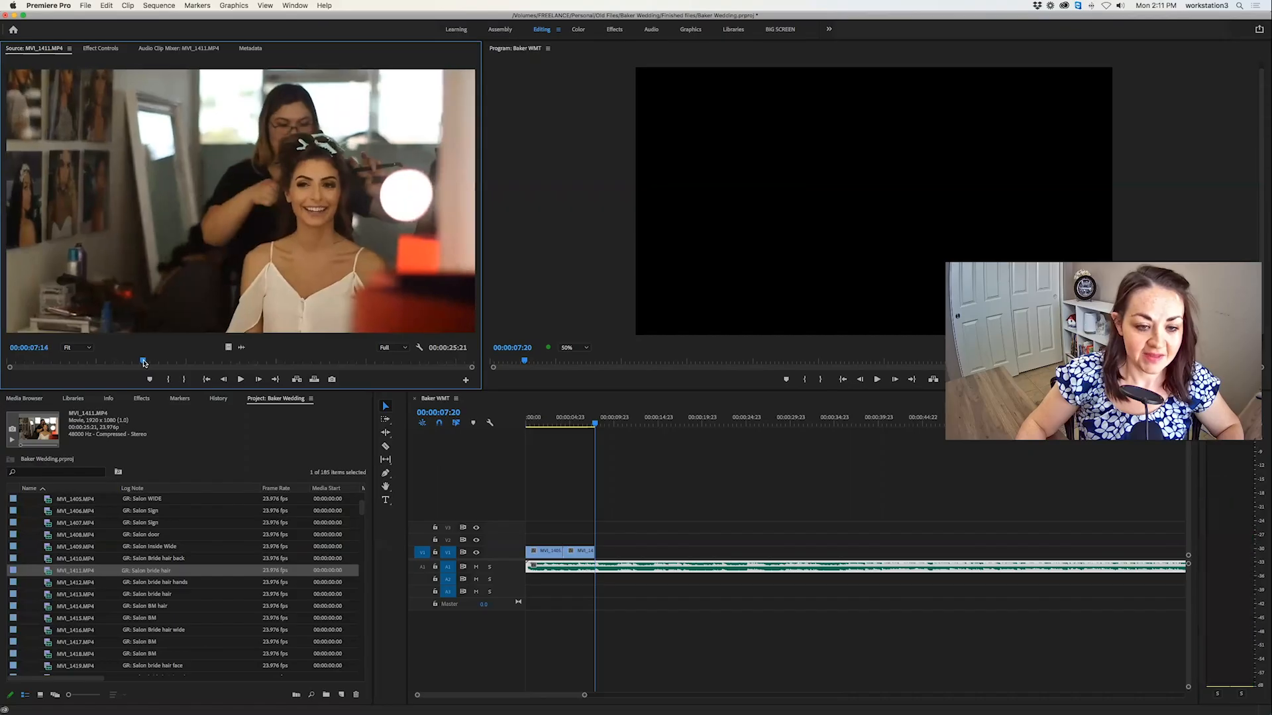
key("i")
Re-mark MVI_1411.MP4 as a 00:00:02:16 section starting at about 00:00:16:20 and place it after the last timeline clip.
left_click(45, 363)
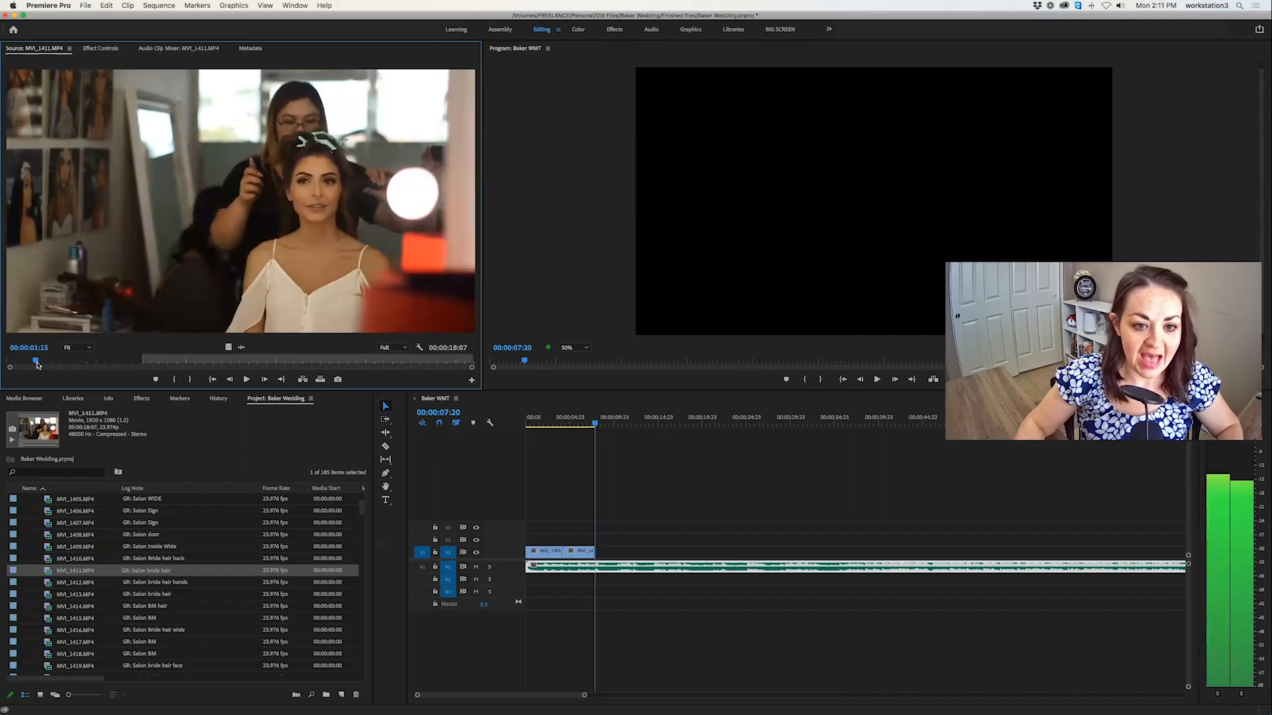
left_click_drag(36, 363, 55, 360)
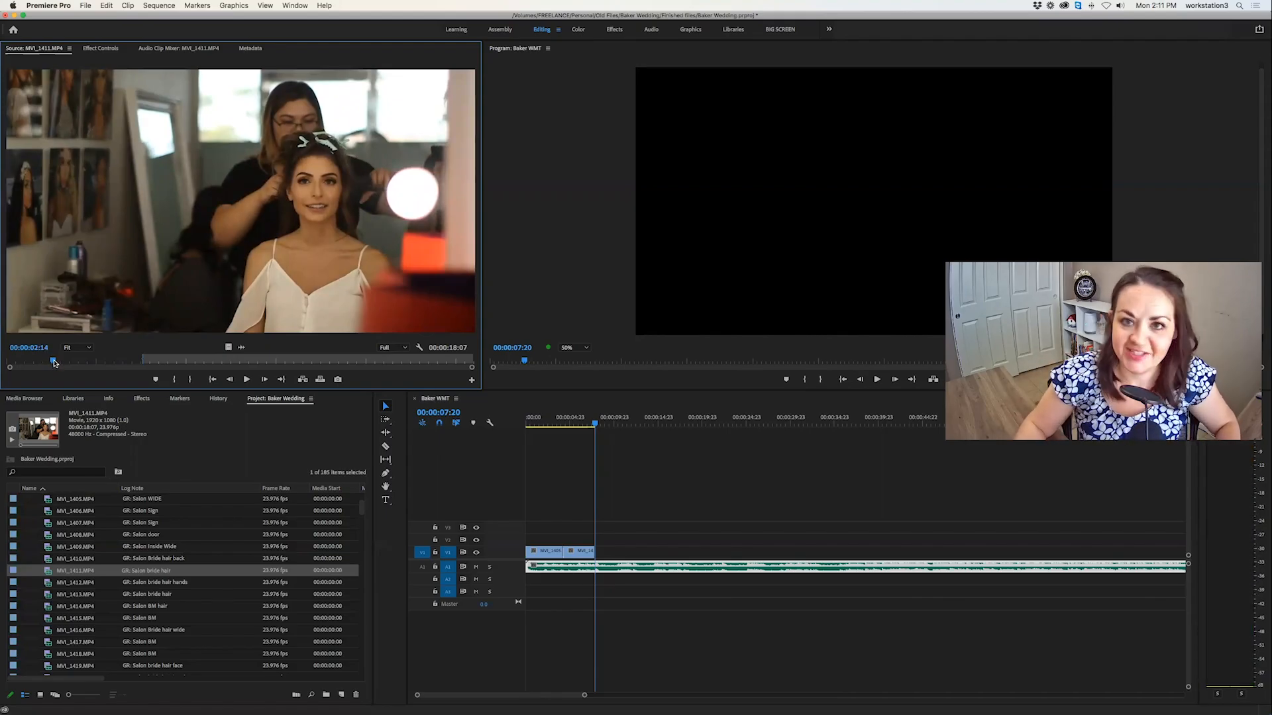
left_click_drag(54, 363, 305, 358)
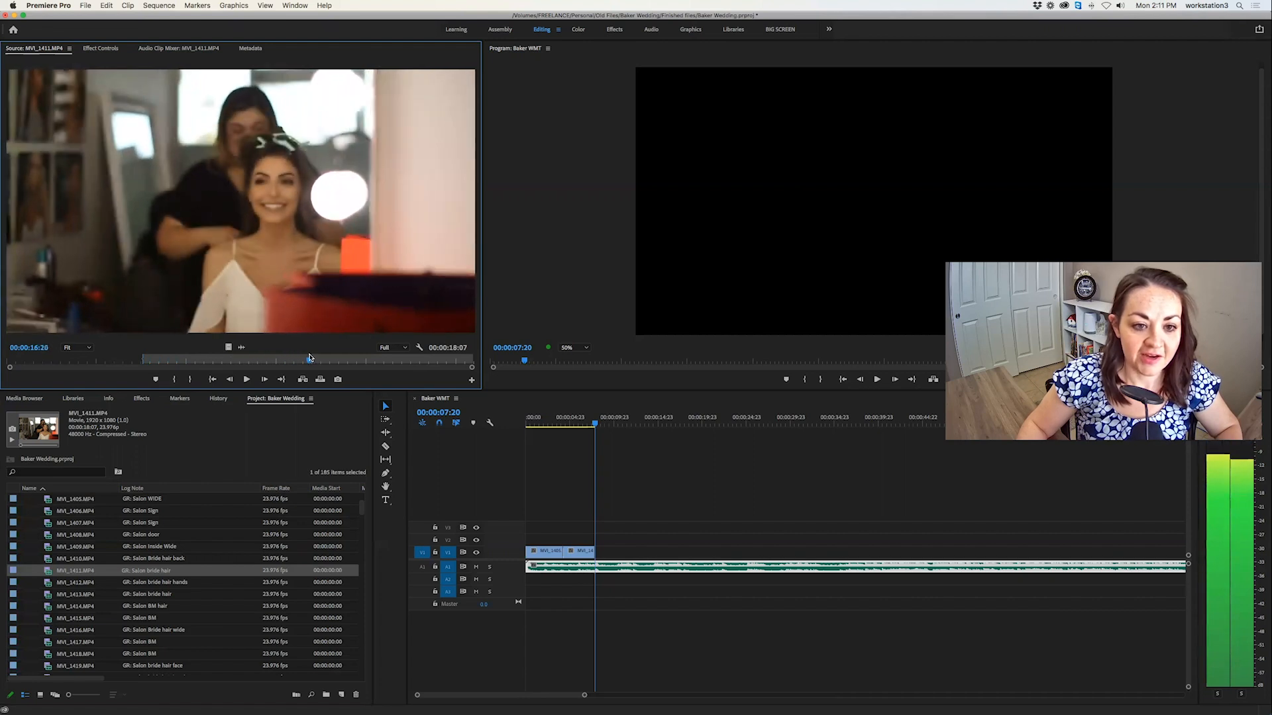
key("i")
key("space")
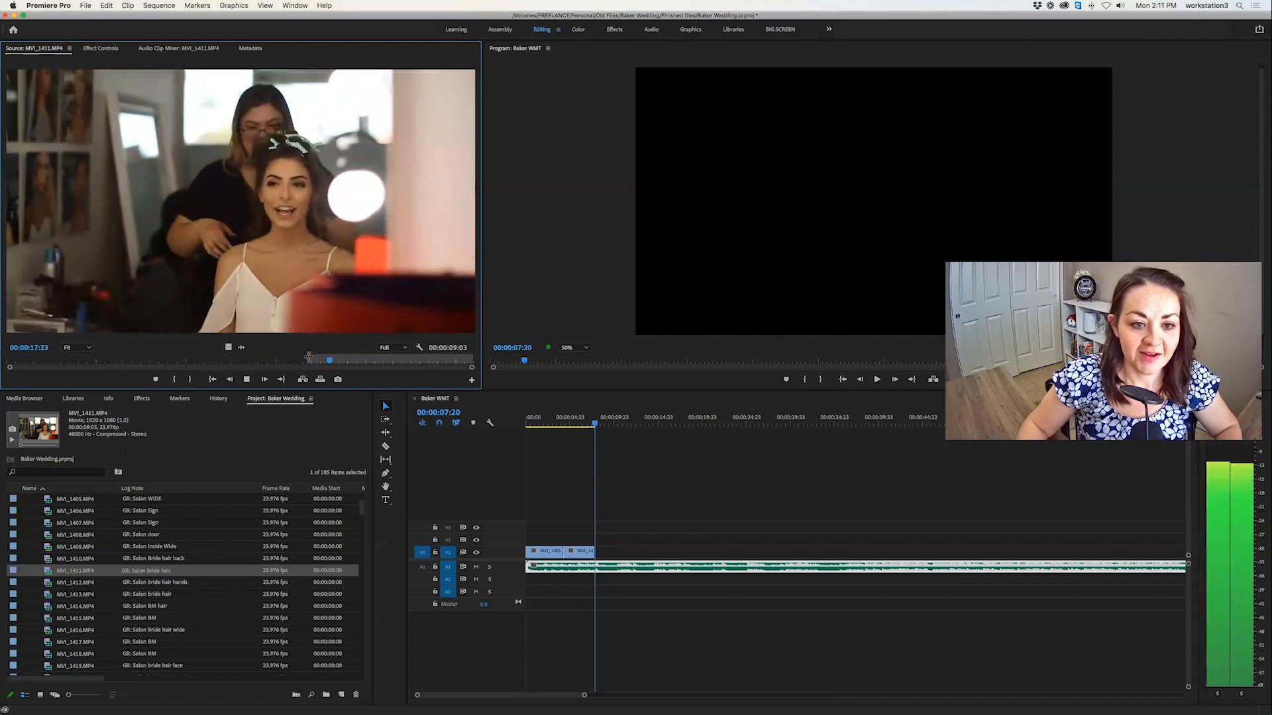
key("o")
key("space")
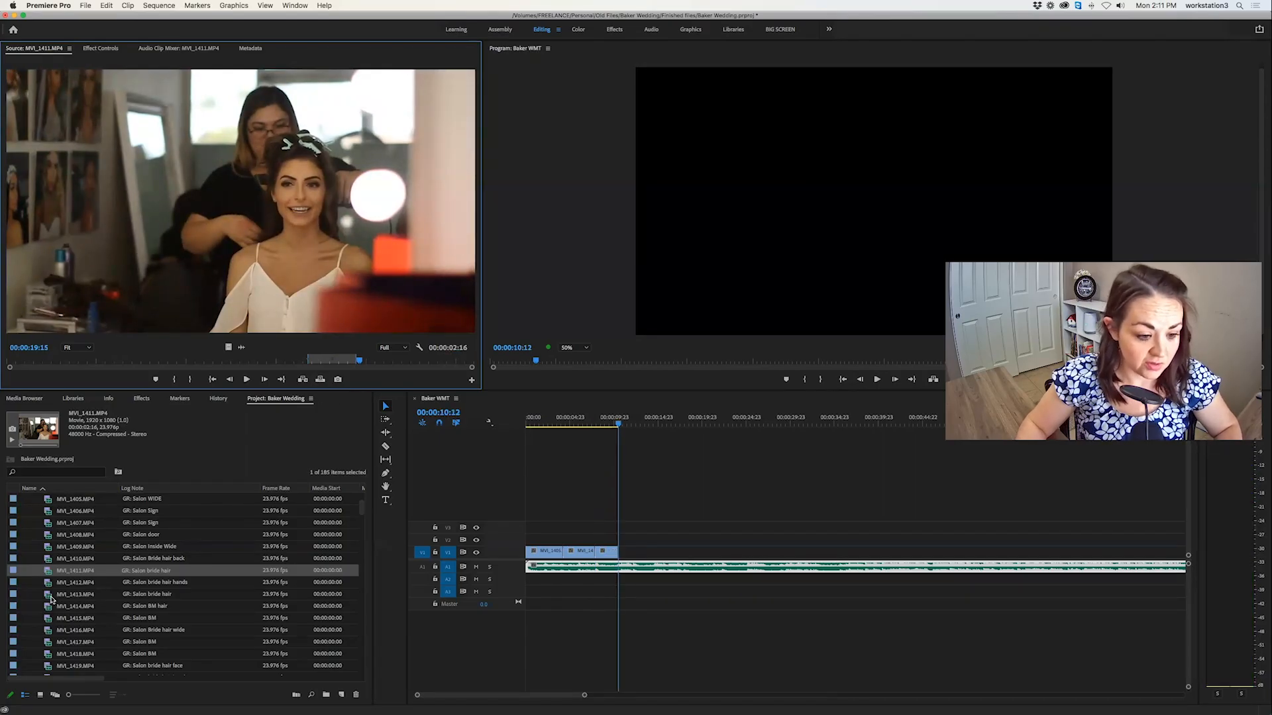
Open the wide bride hair clip MVI_1416.MP4 and mark a 00:00:02:17 section in its later part.
left_click(52, 595)
double_click(49, 616)
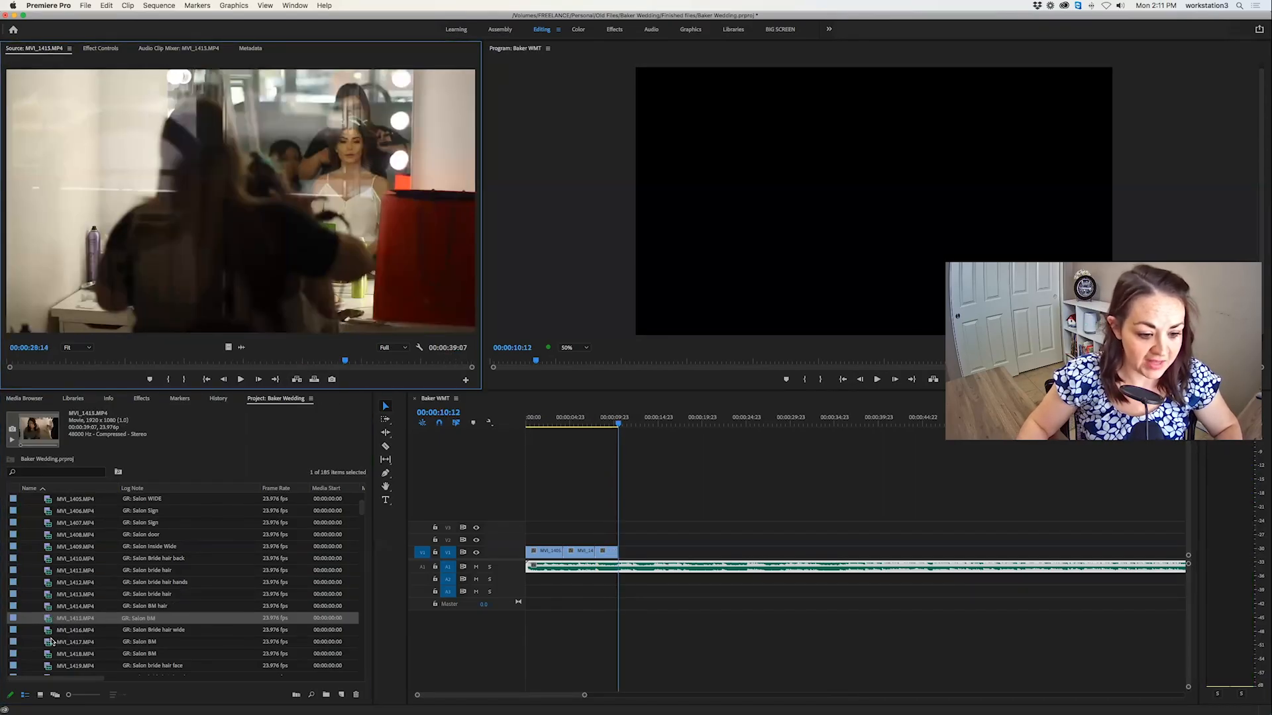
double_click(52, 629)
scroll(55, 613, "down", 1)
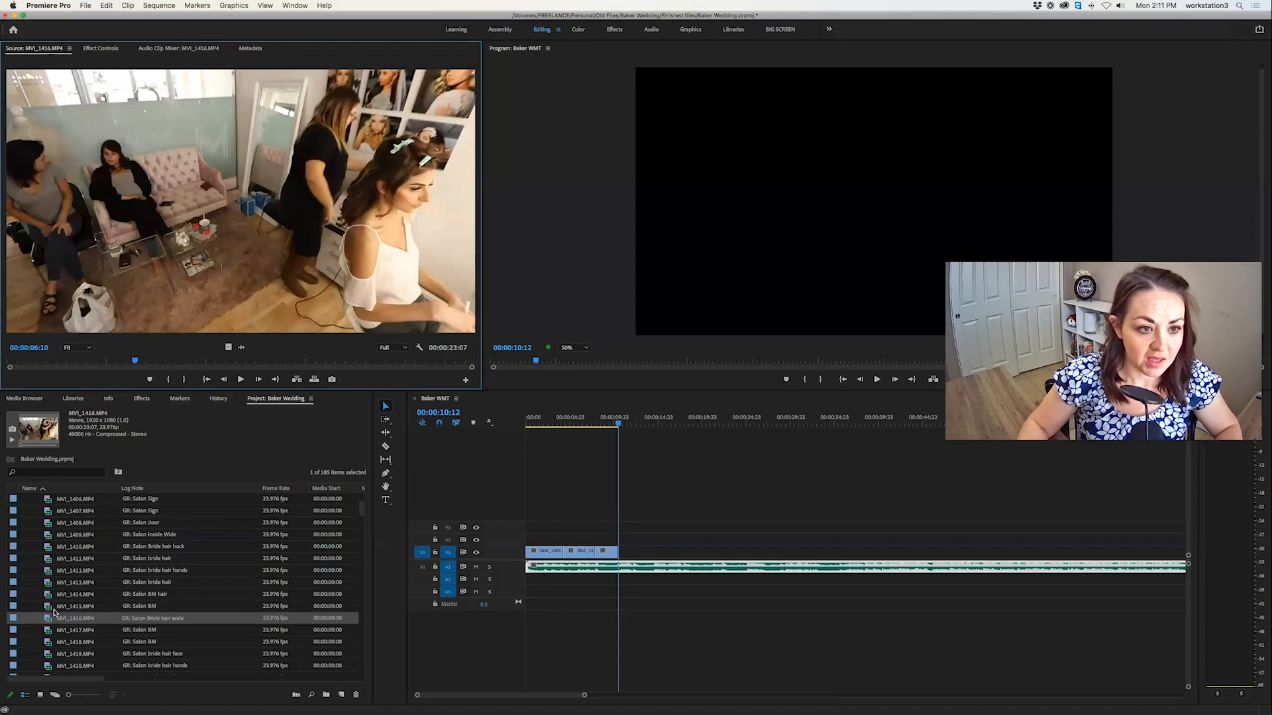
scroll(54, 612, "down", 5)
left_click_drag(46, 362, 345, 362)
key("space")
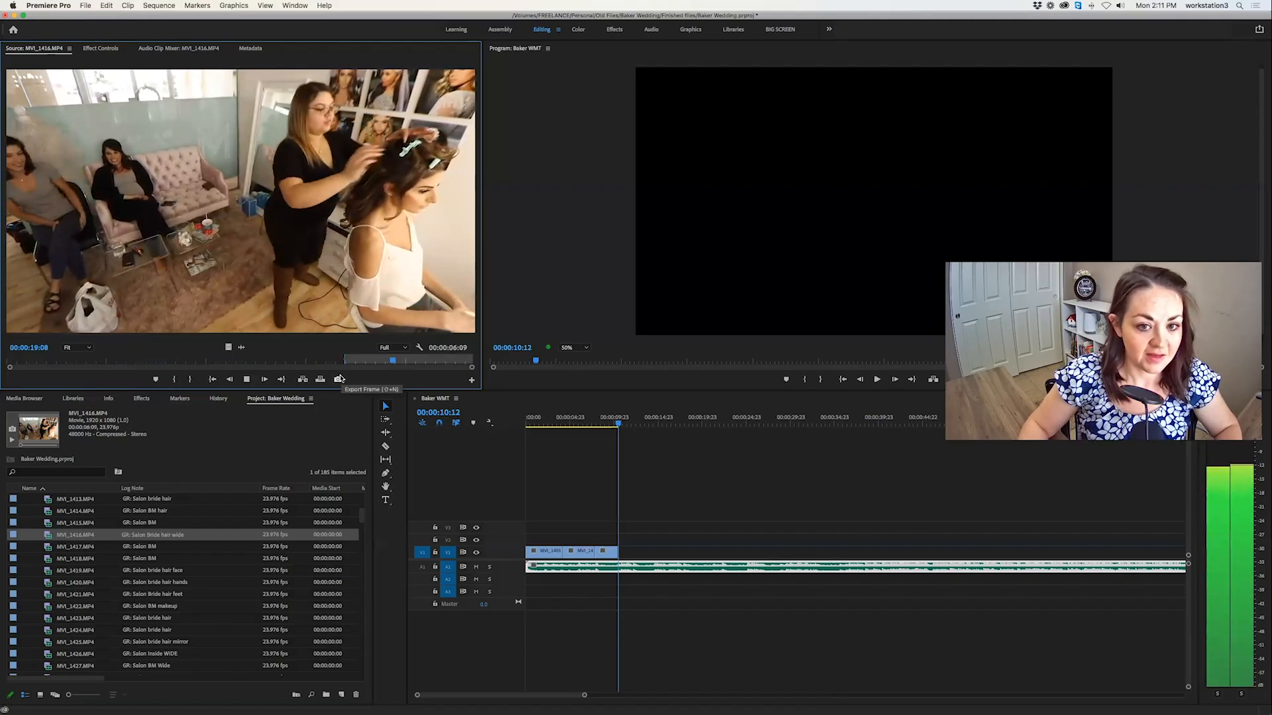
key("o")
key("space")
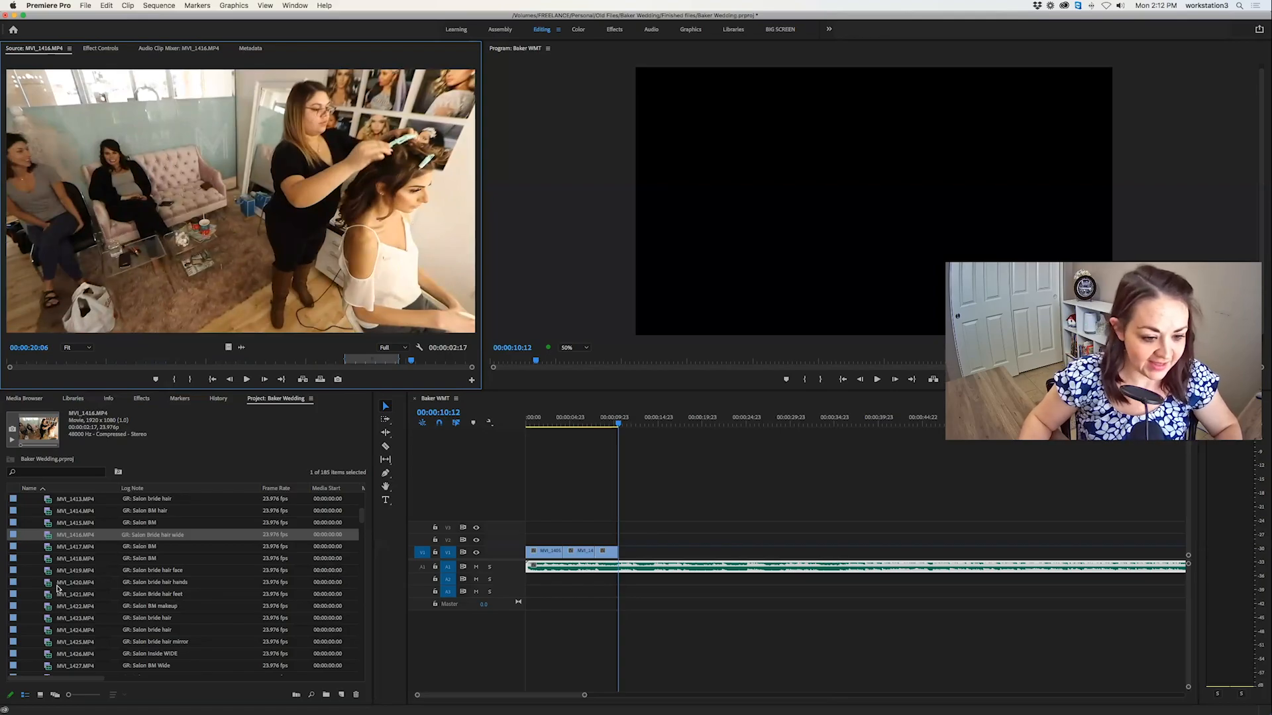
Open the wide bridesmaids clip MVI_1427.MP4, mark a 00:00:02:20 section, and overwrite it into the timeline at the playhead.
scroll(56, 593, "down", 2)
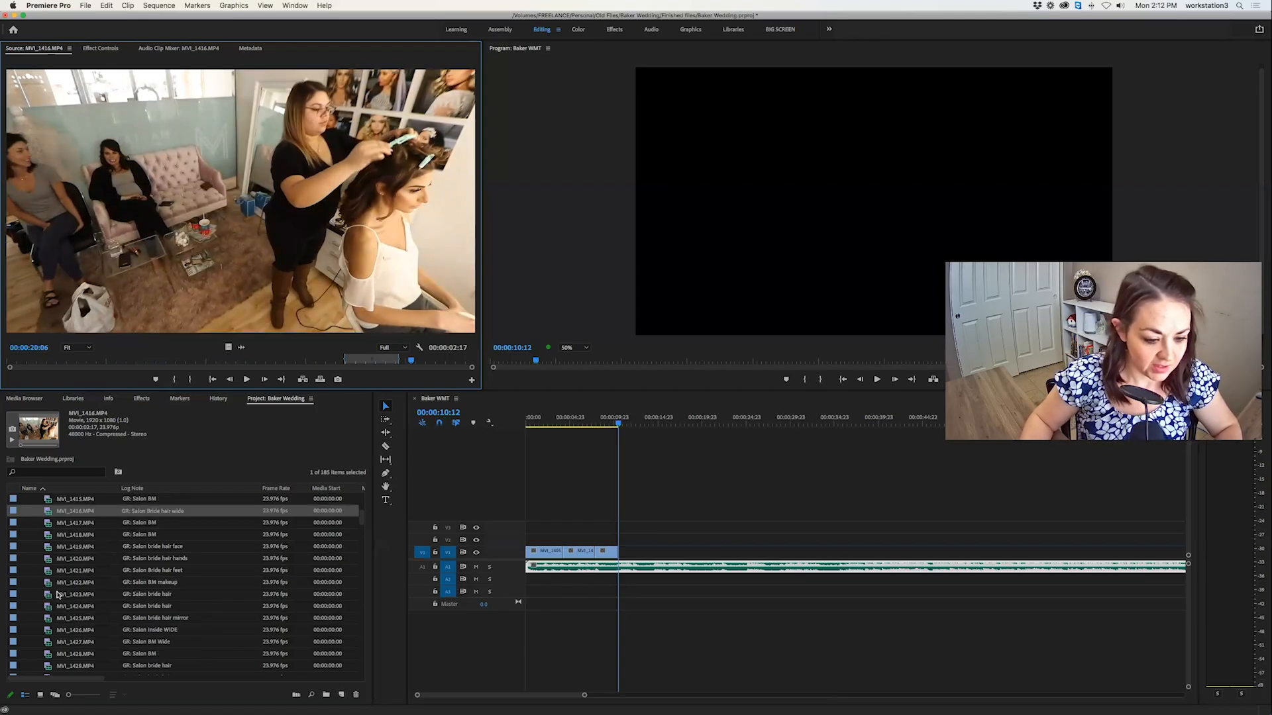
double_click(47, 643)
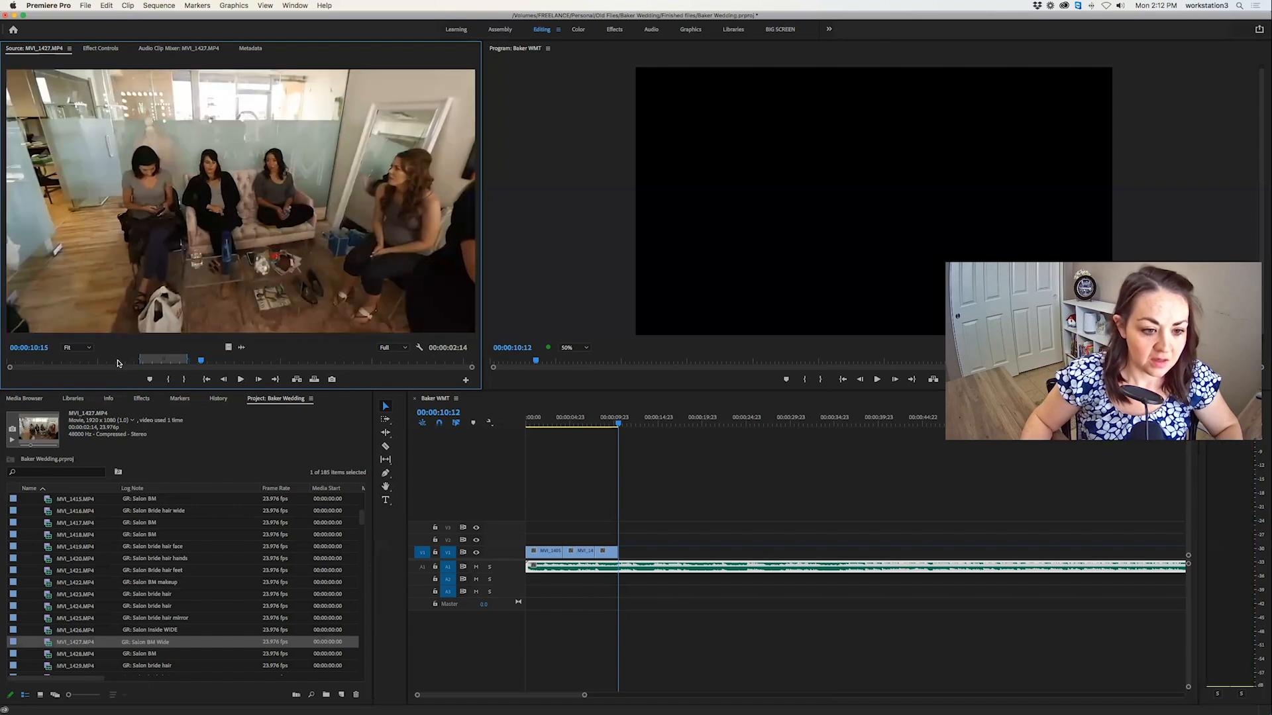
left_click(154, 361)
left_click_drag(154, 361, 233, 362)
key("i")
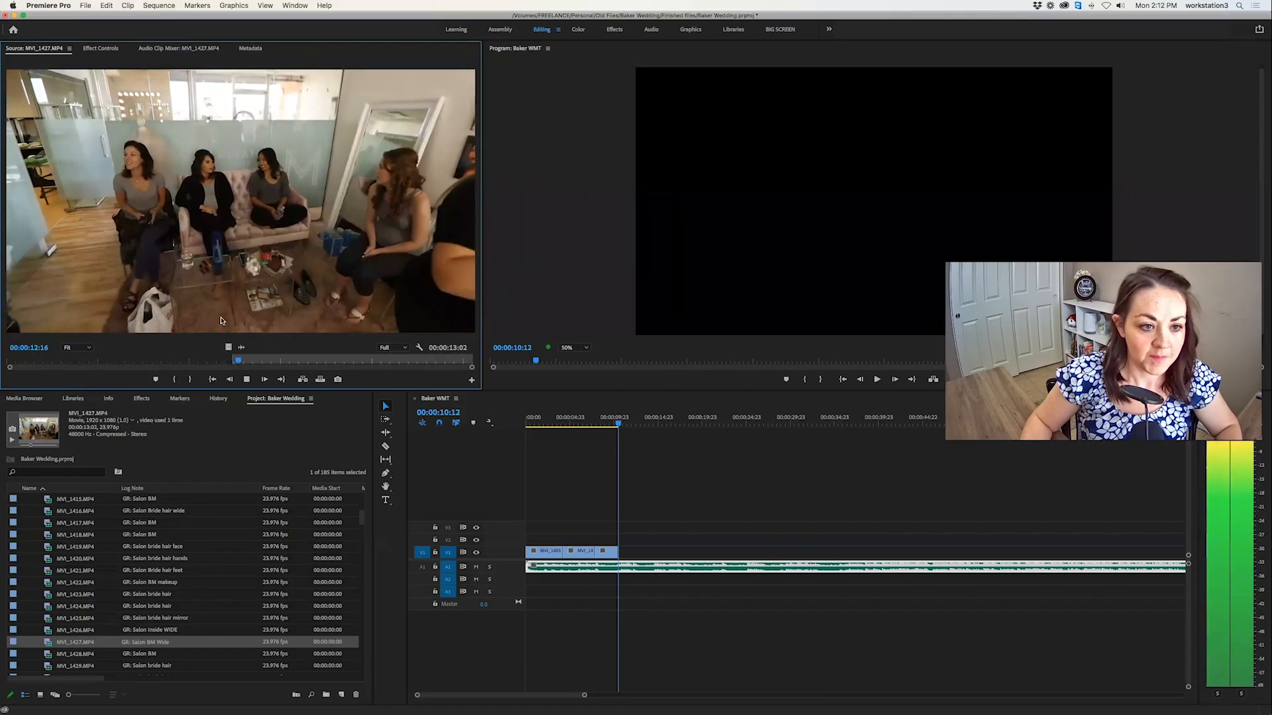
key("space")
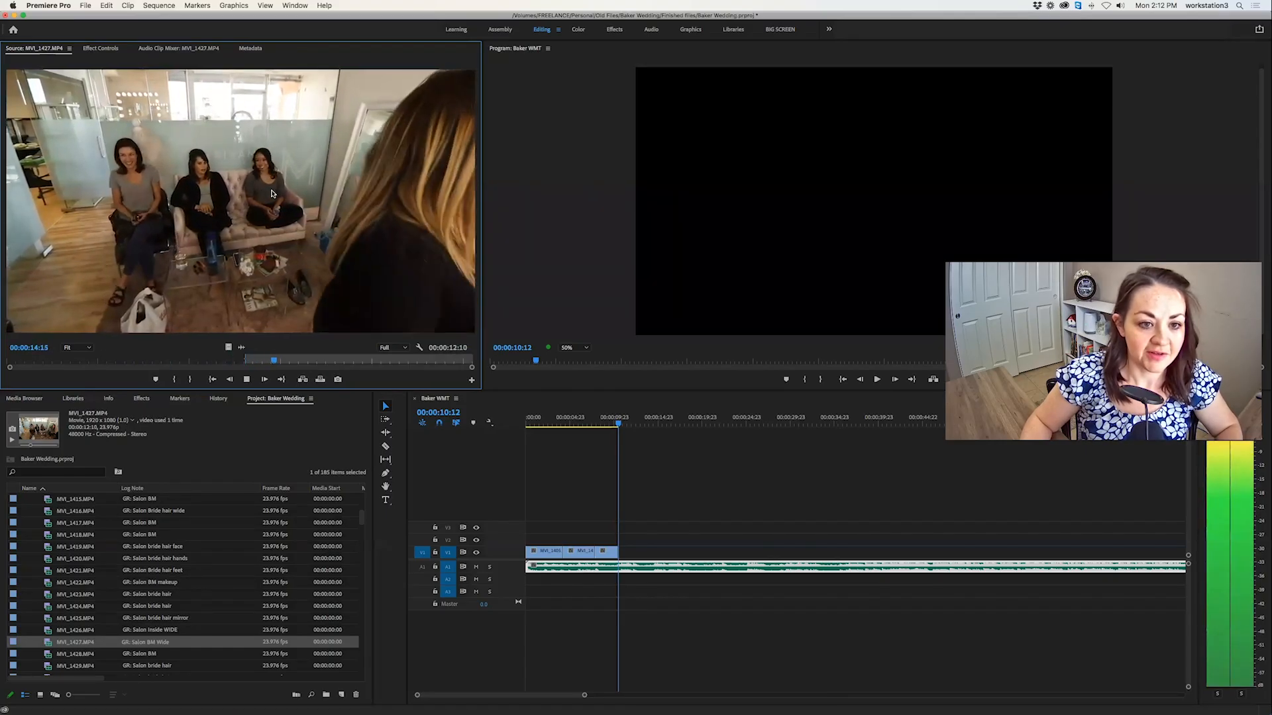
key("o")
left_click(320, 380)
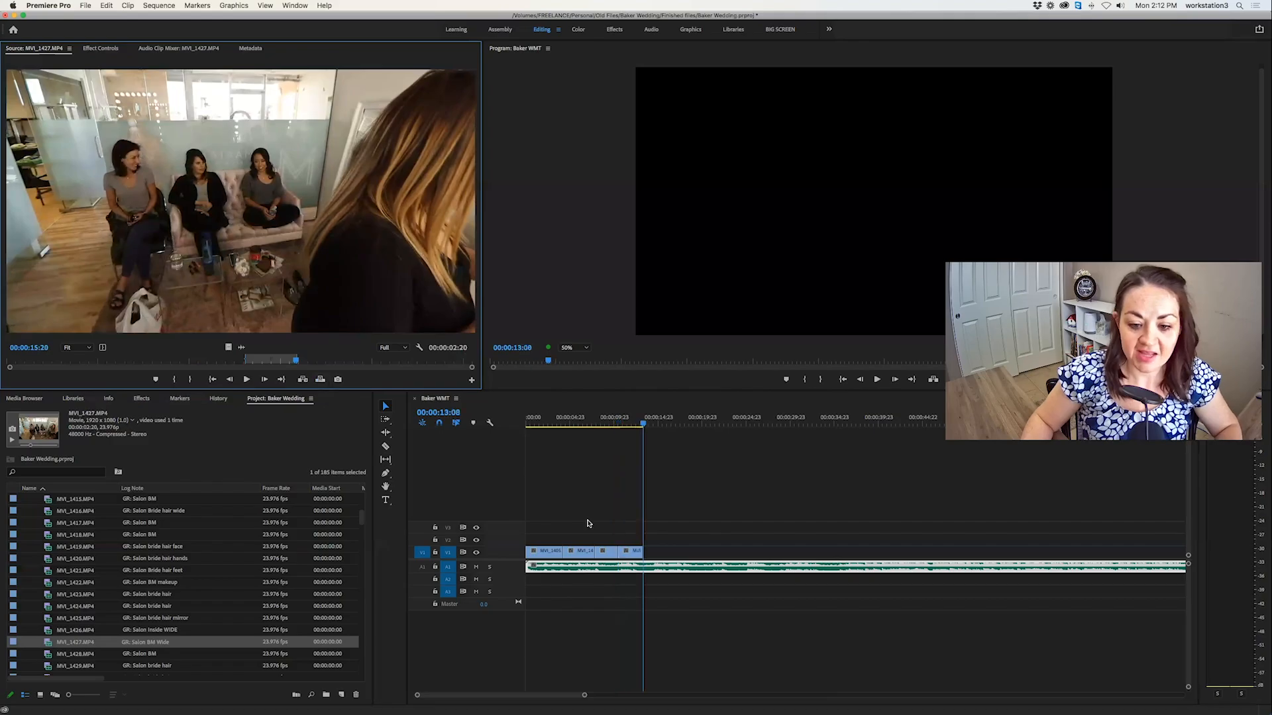
Play back the assembled salon clips in the timeline and park the playhead at the end of the last clip.
left_click(590, 427)
key("space")
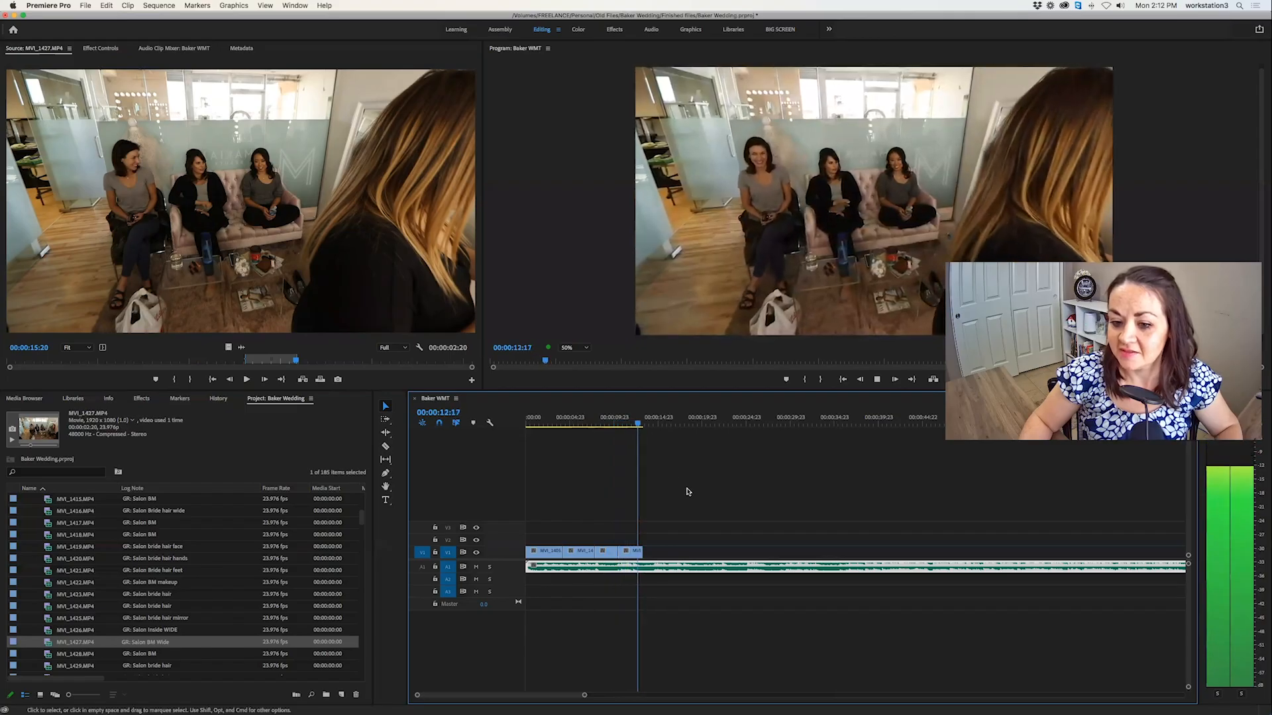
key("space")
key("Up")
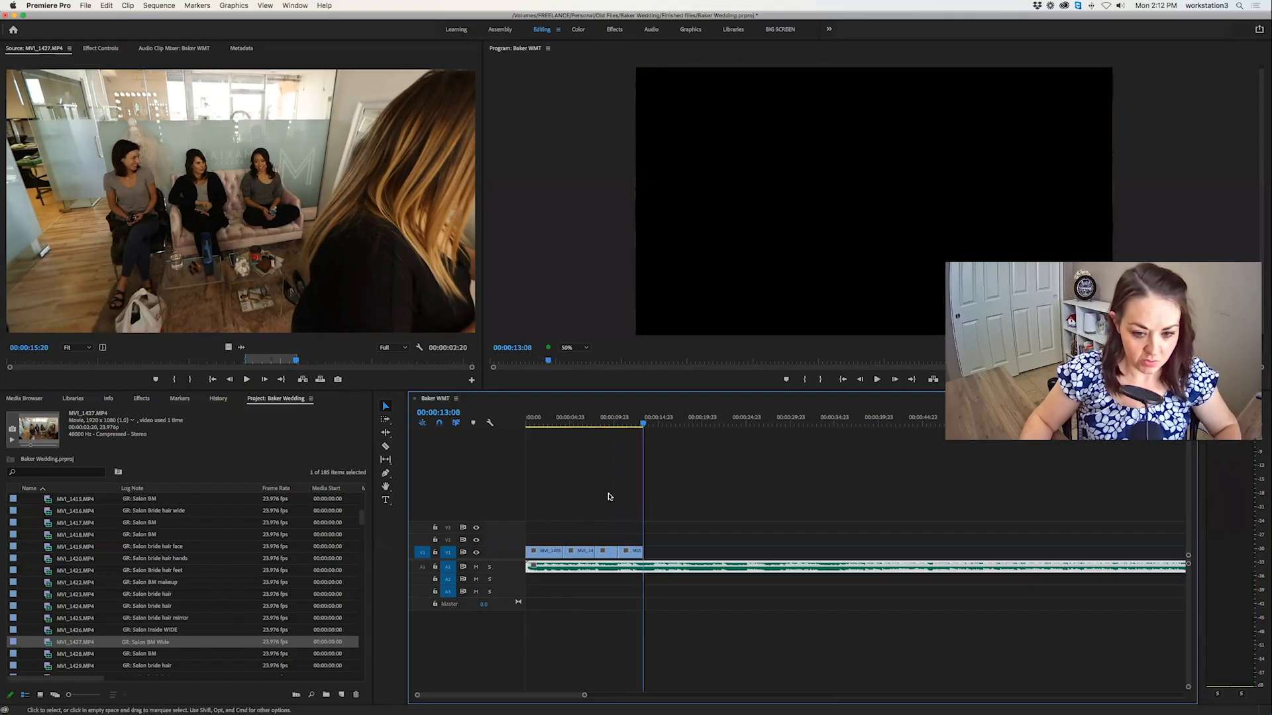
Open the bride close-up MVI_1433.MP4, mark a 00:00:02:19 section, and overwrite it after the bridesmaids clip in the timeline.
scroll(104, 592, "down", 10)
scroll(93, 582, "down", 1)
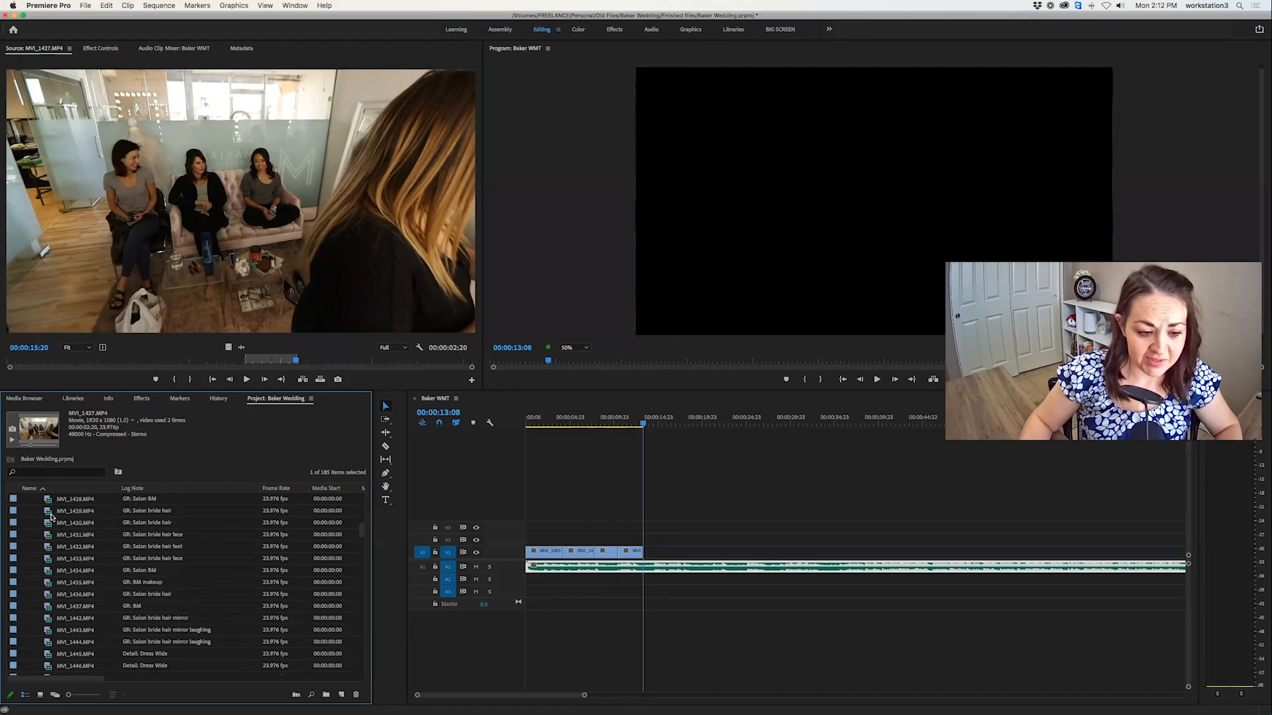
double_click(48, 510)
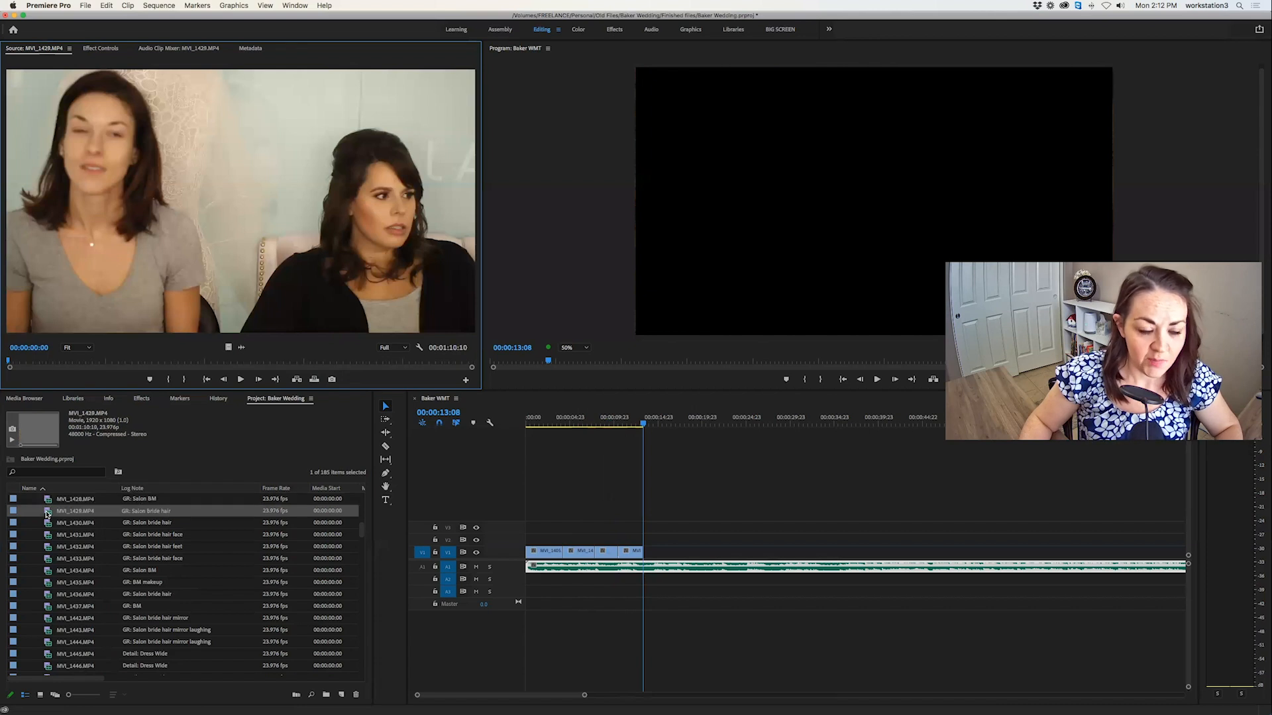
double_click(47, 524)
double_click(47, 546)
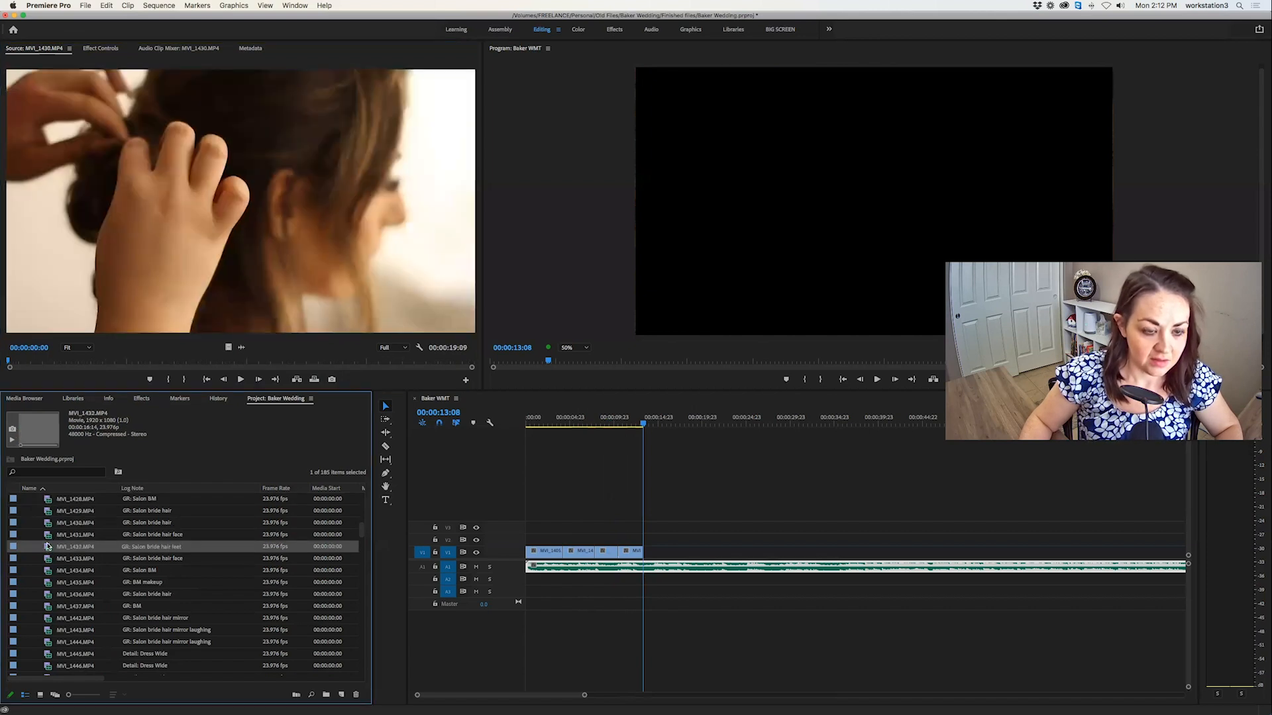
double_click(48, 561)
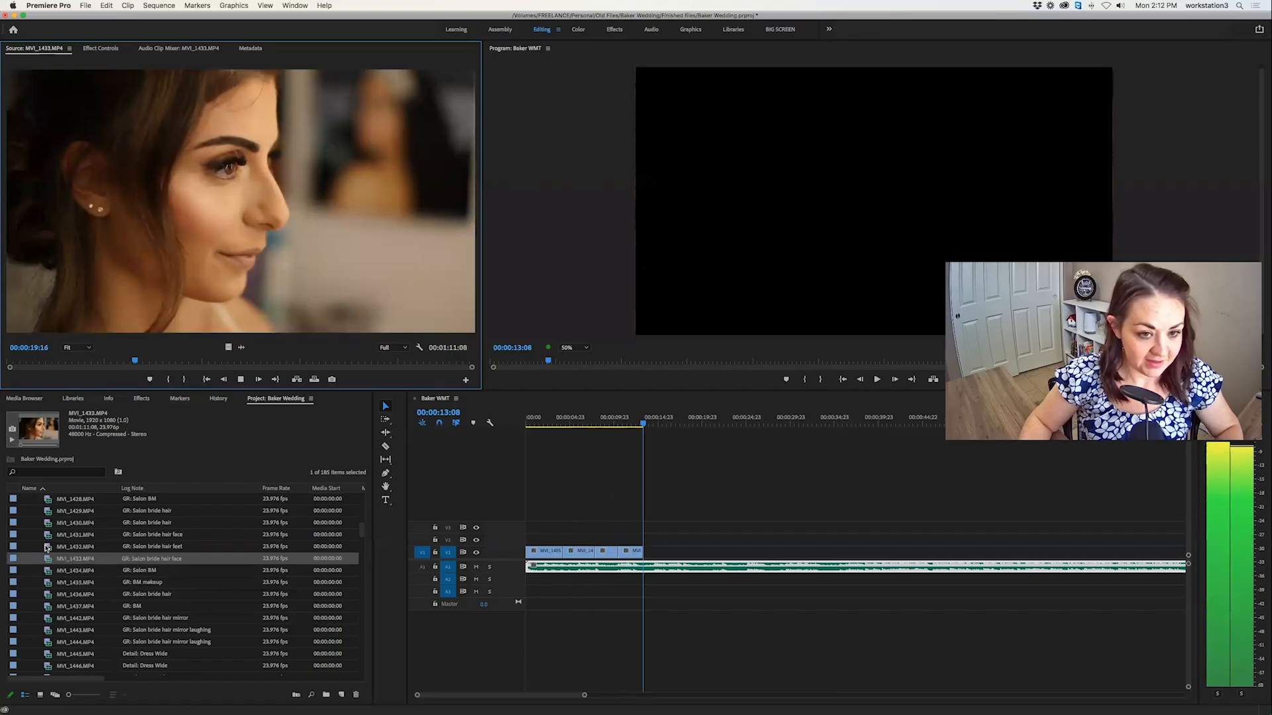
left_click_drag(125, 361, 397, 369)
key("i")
key("space")
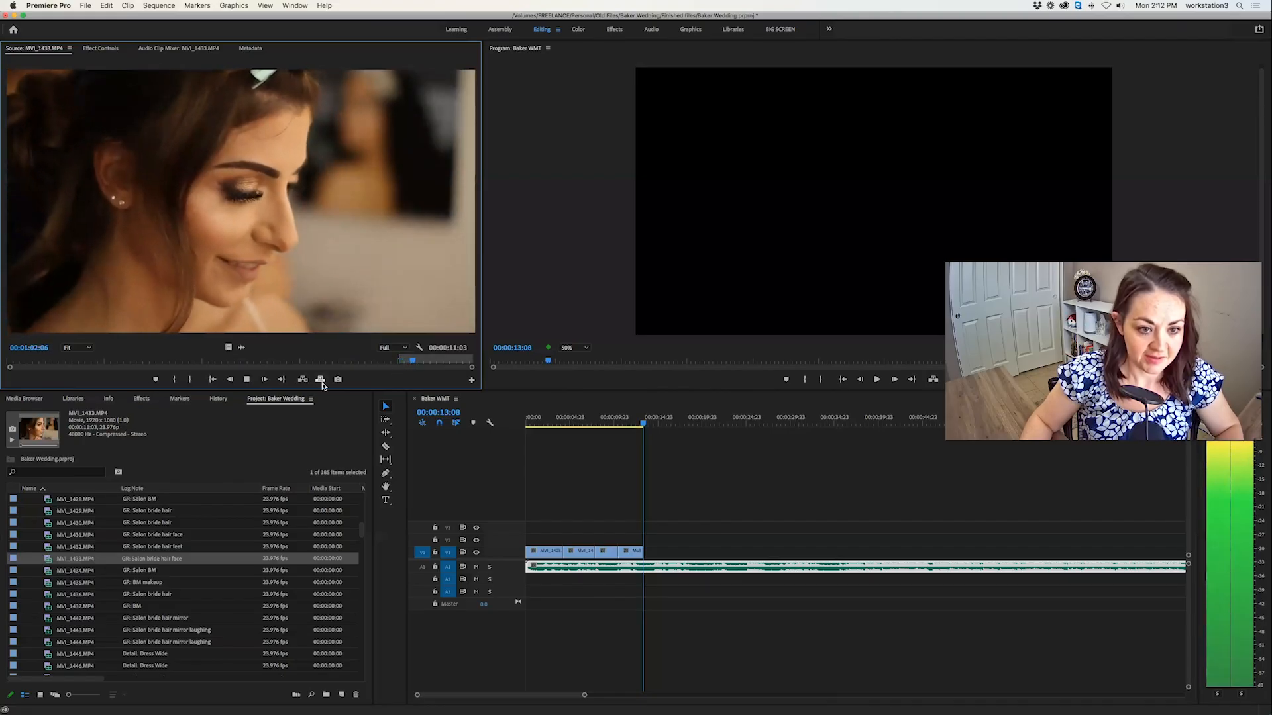
key("o")
left_click(320, 379)
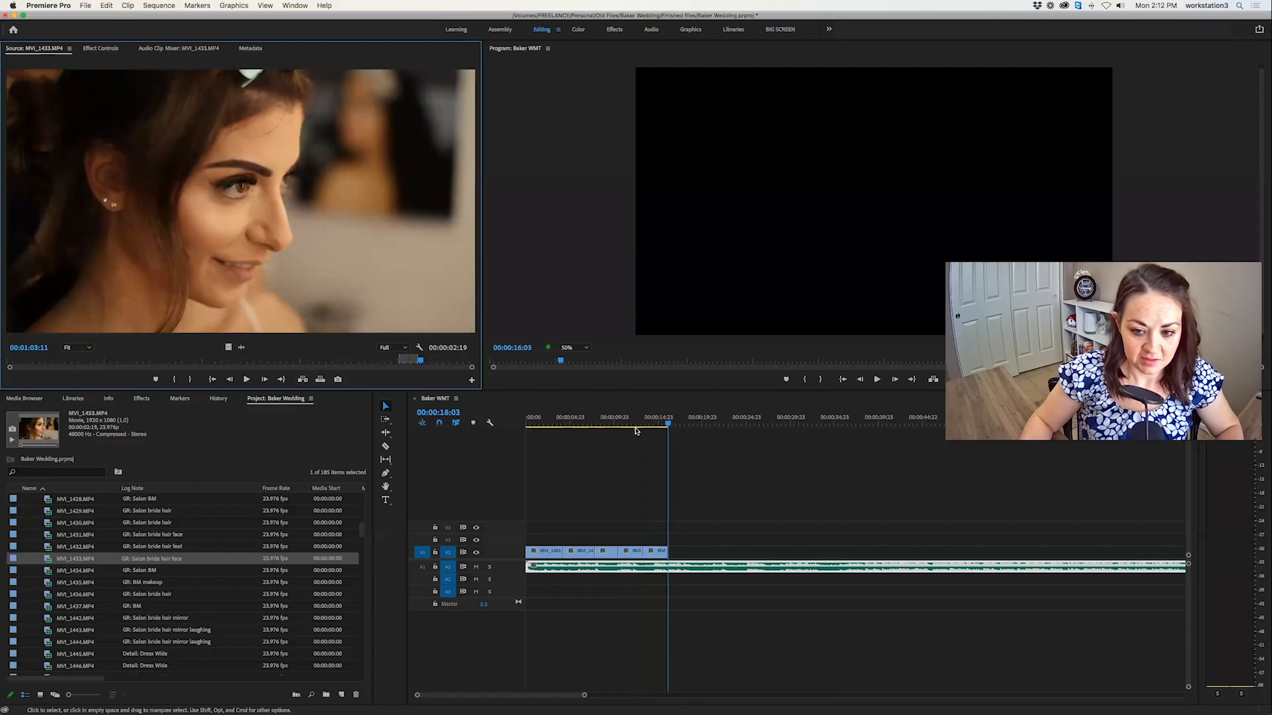
Move the bride close-up at the end of the video track later to about 18 seconds, leaving a gap after the bridesmaids clip.
left_click(635, 430)
left_click(627, 424)
left_click(634, 551)
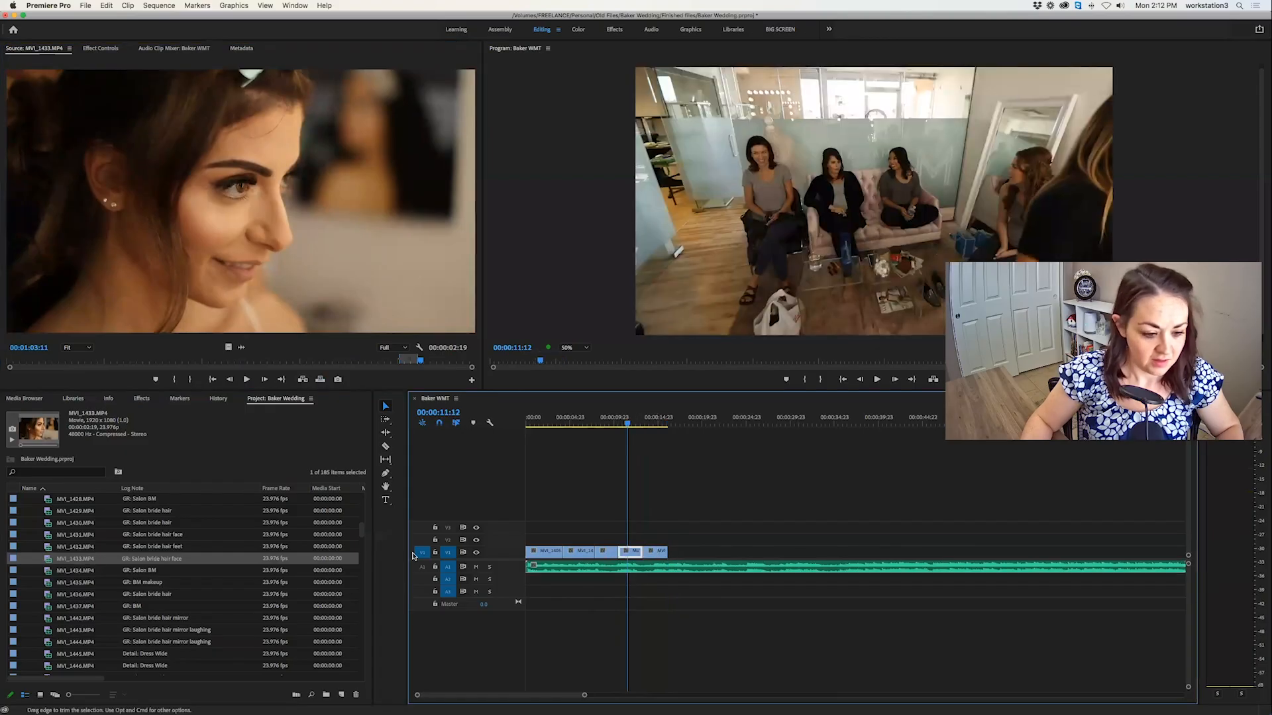
left_click_drag(651, 557, 695, 556)
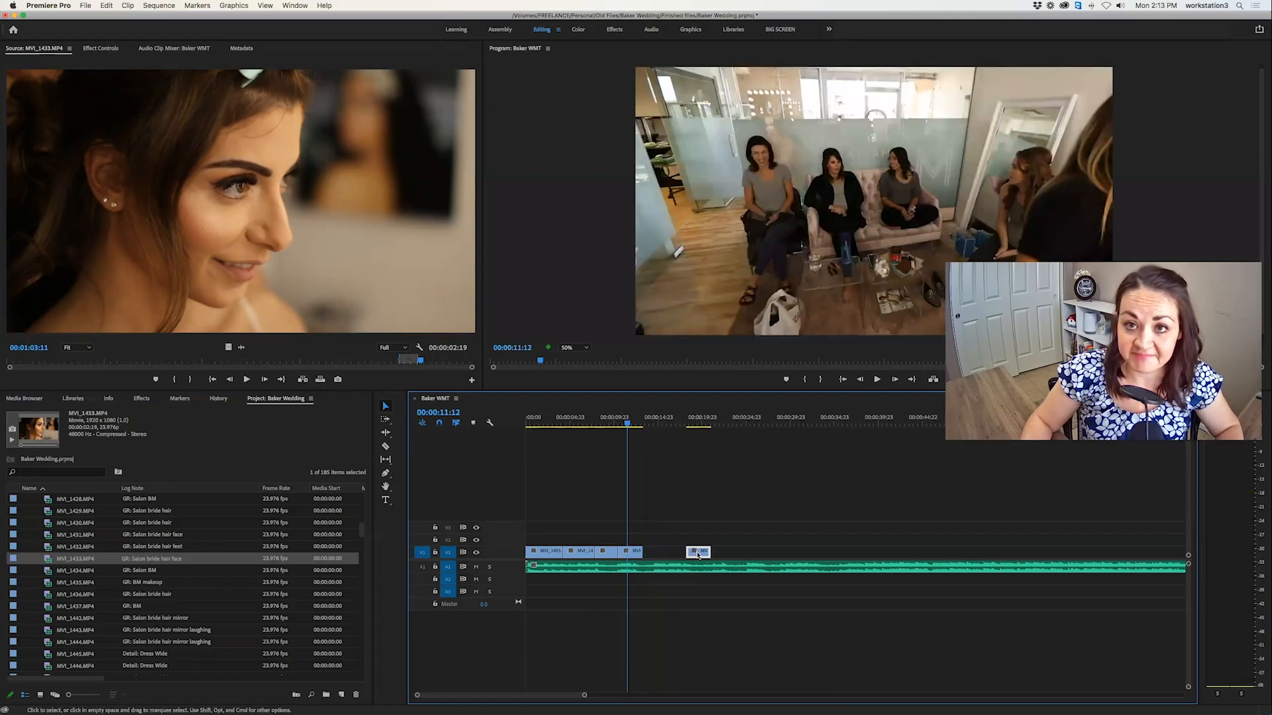
Preview the source clips from MVI_1434.MP4 through the mirror-laughing clips to the wide dress clip MVI_1445.MP4 for a shot to fill the gap.
double_click(48, 571)
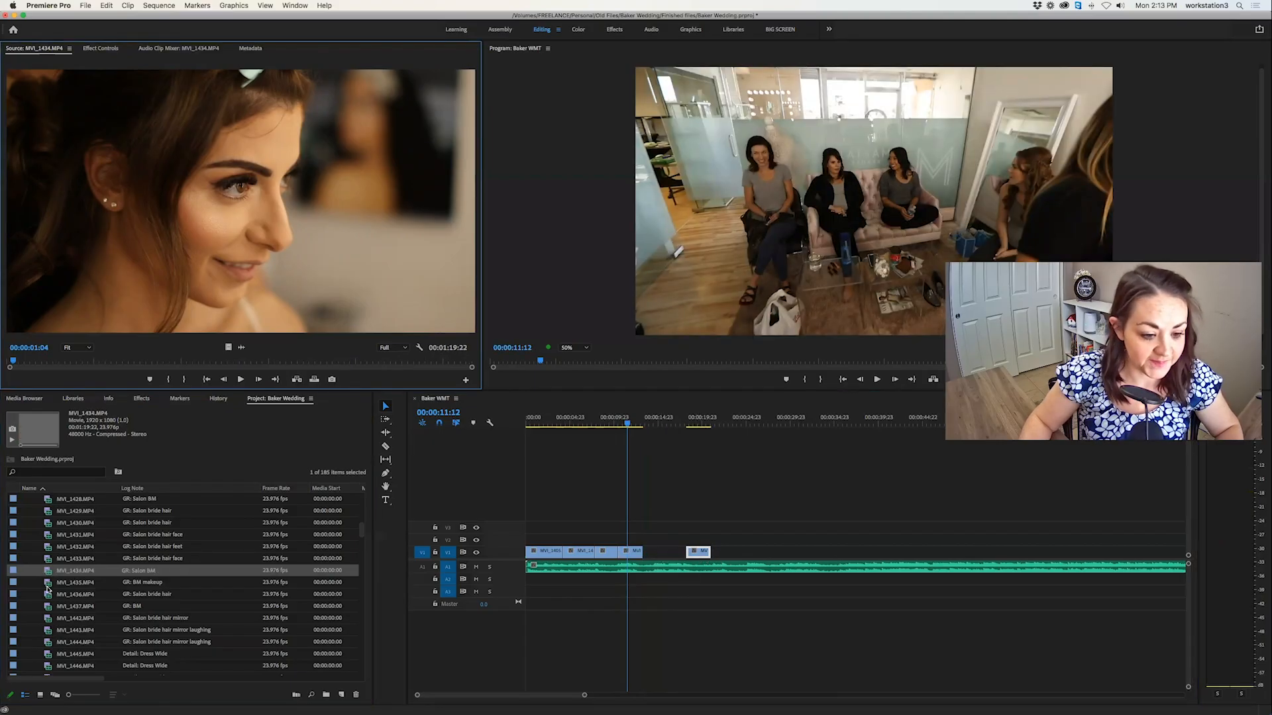
double_click(47, 585)
double_click(46, 598)
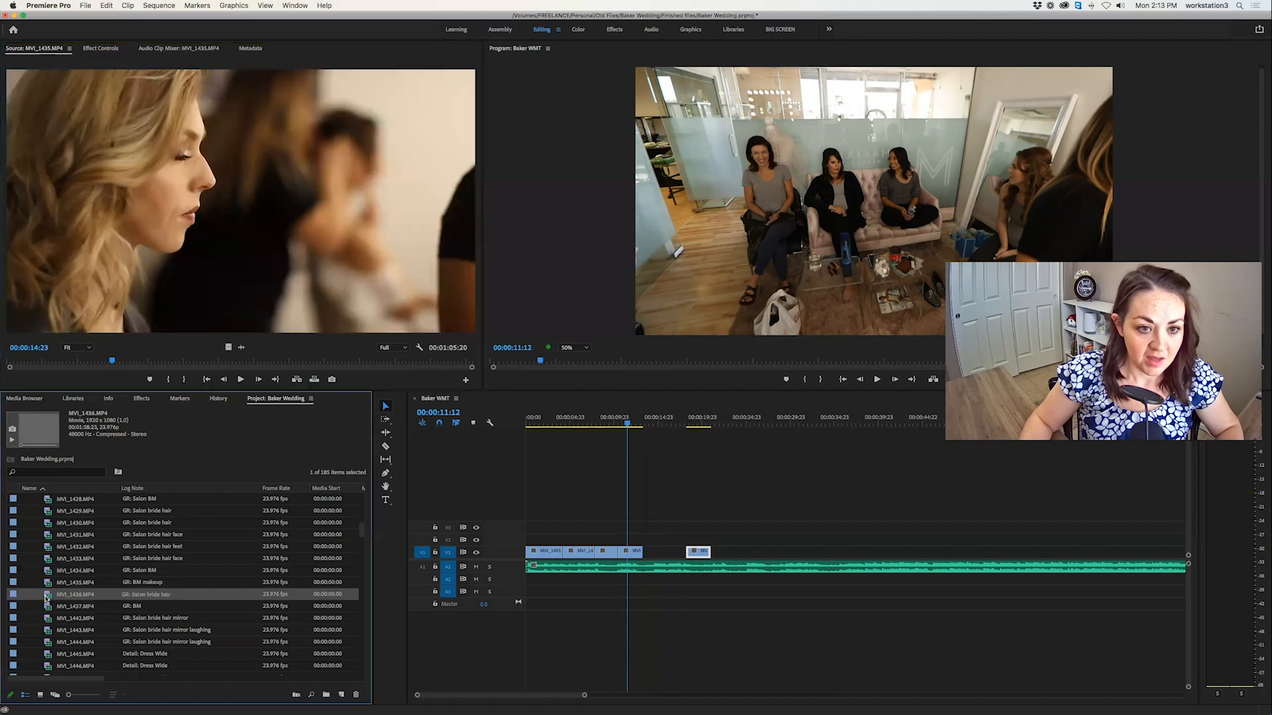
double_click(46, 607)
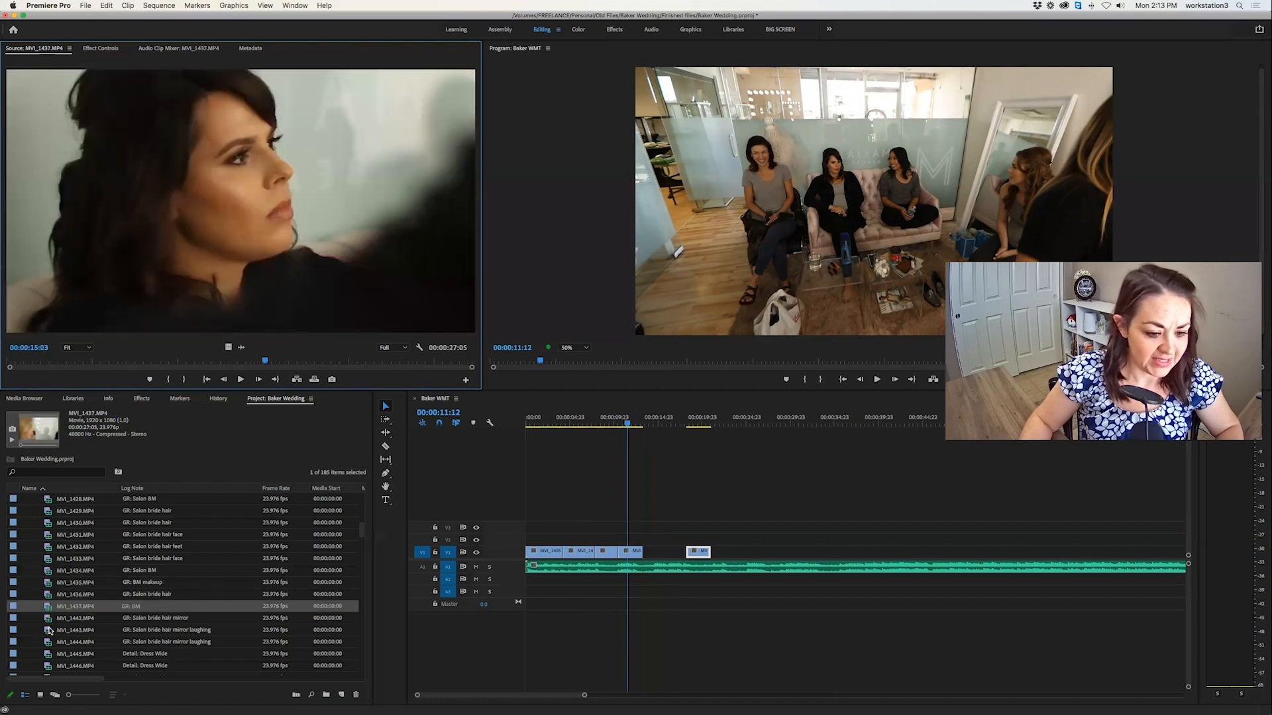
left_click(148, 621)
scroll(126, 622, "down", 7)
scroll(124, 585, "right", 1)
scroll(124, 586, "up", 2)
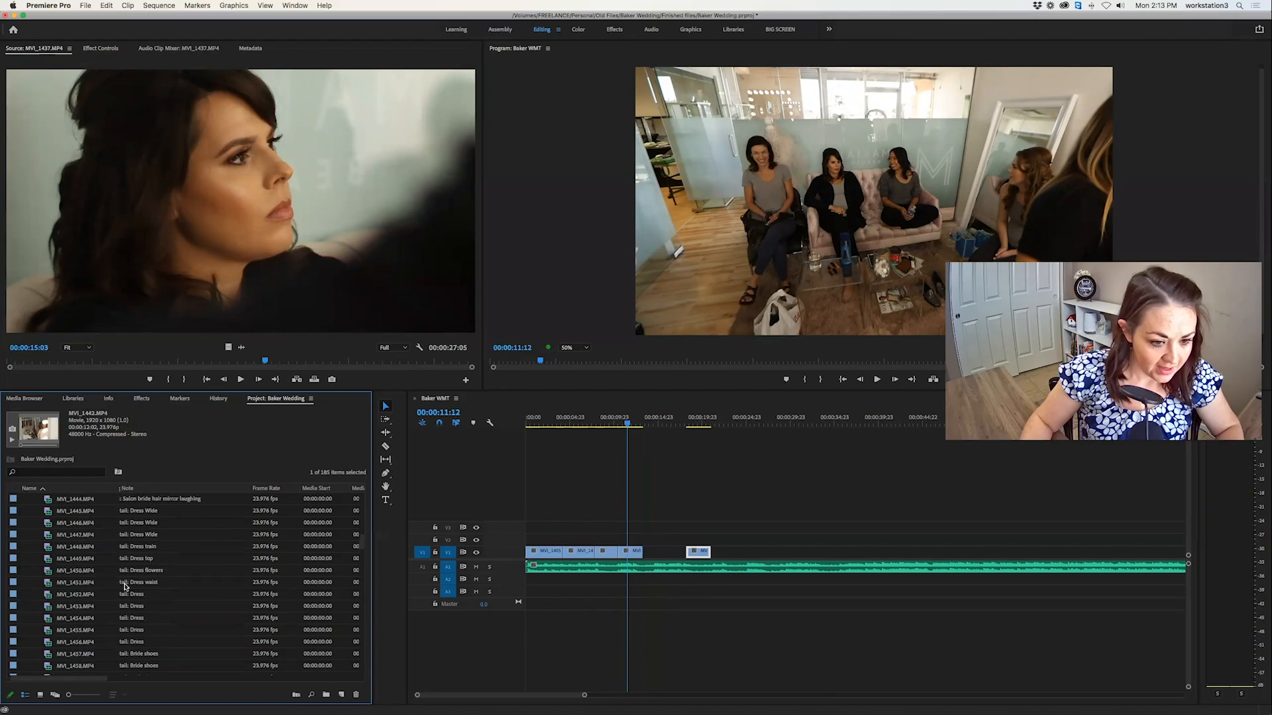
scroll(125, 586, "up", 1)
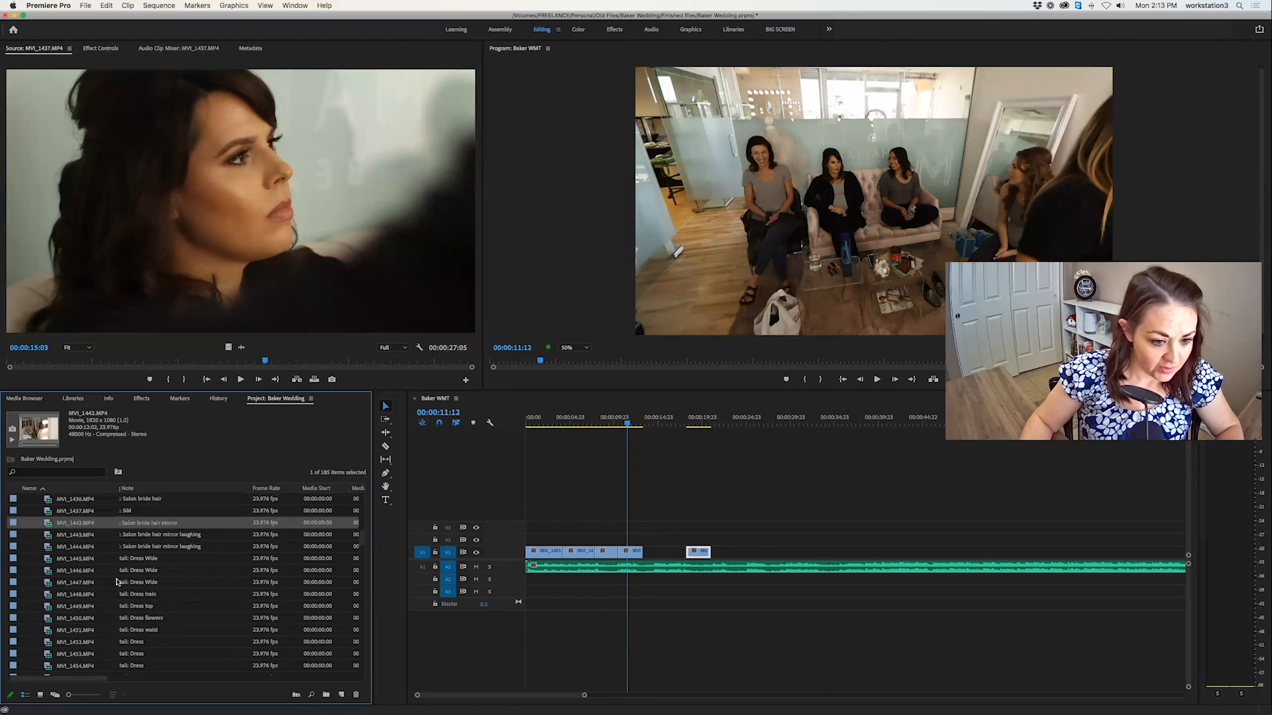
double_click(47, 535)
double_click(49, 547)
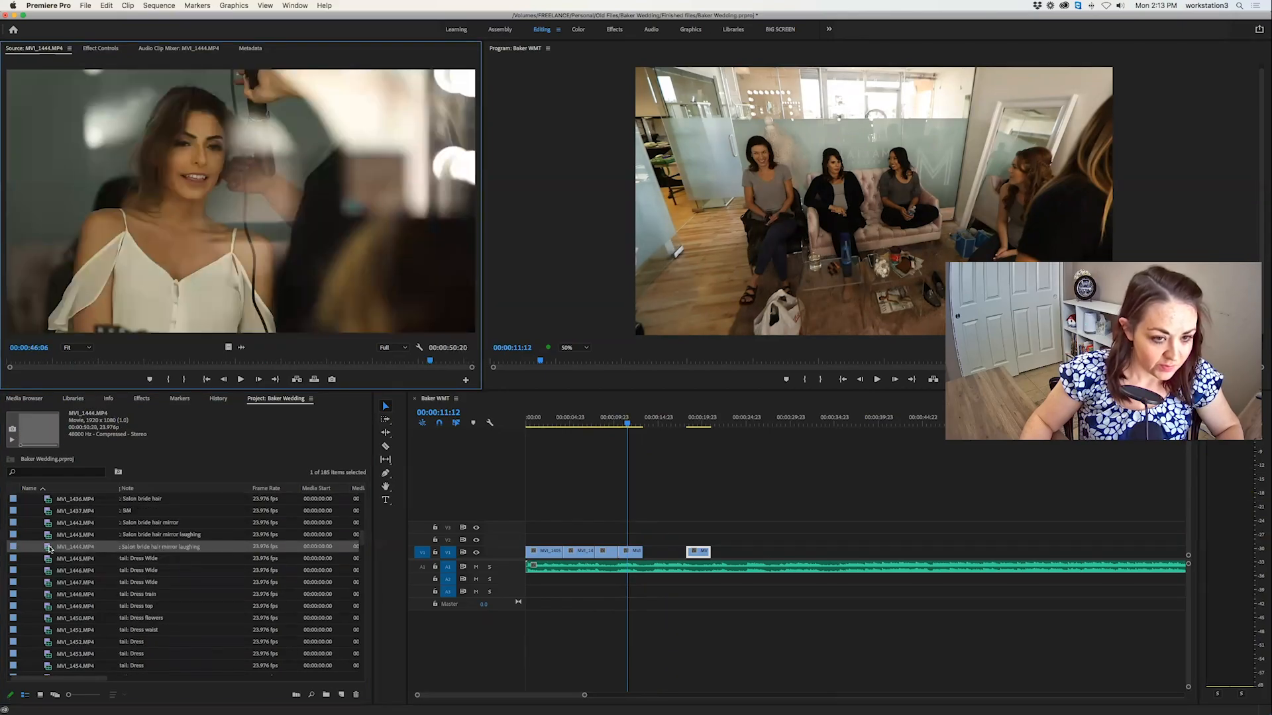
double_click(50, 559)
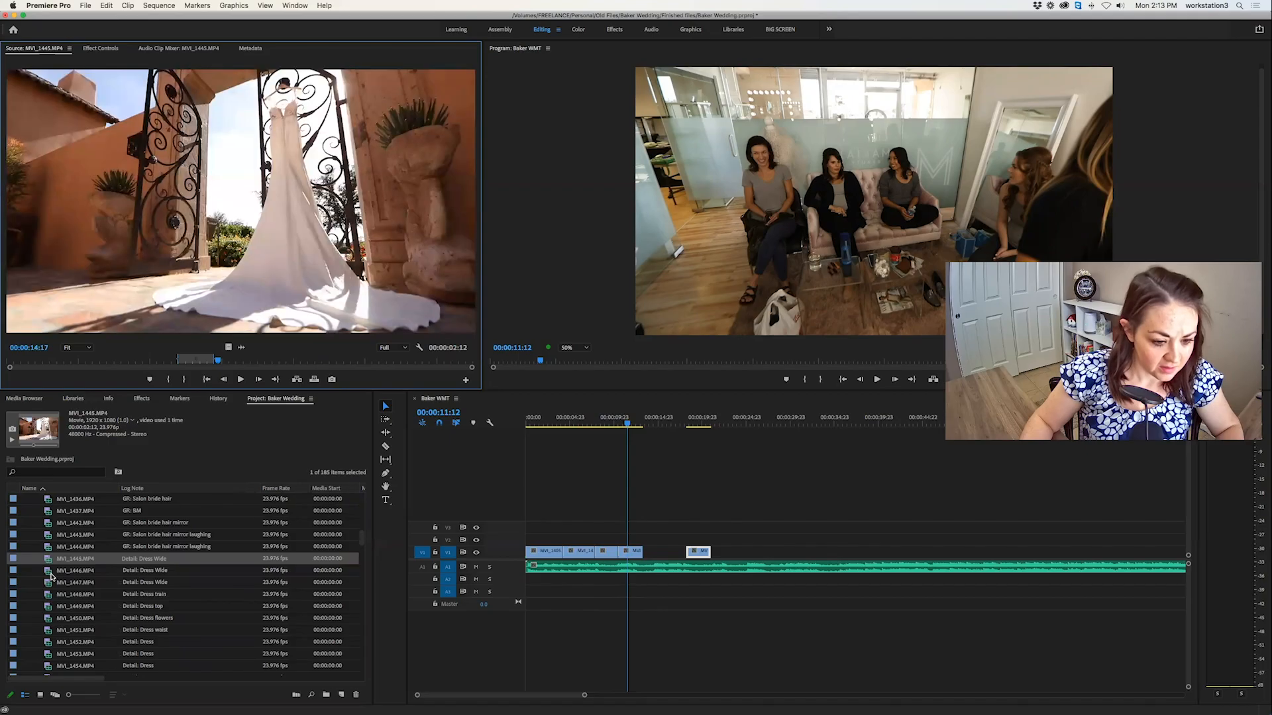
Go back through the earlier salon clips from MVI_1437.MP4 to MVI_1428.MP4, checking the bride hair, face, feet and bridesmaid shots.
double_click(51, 511)
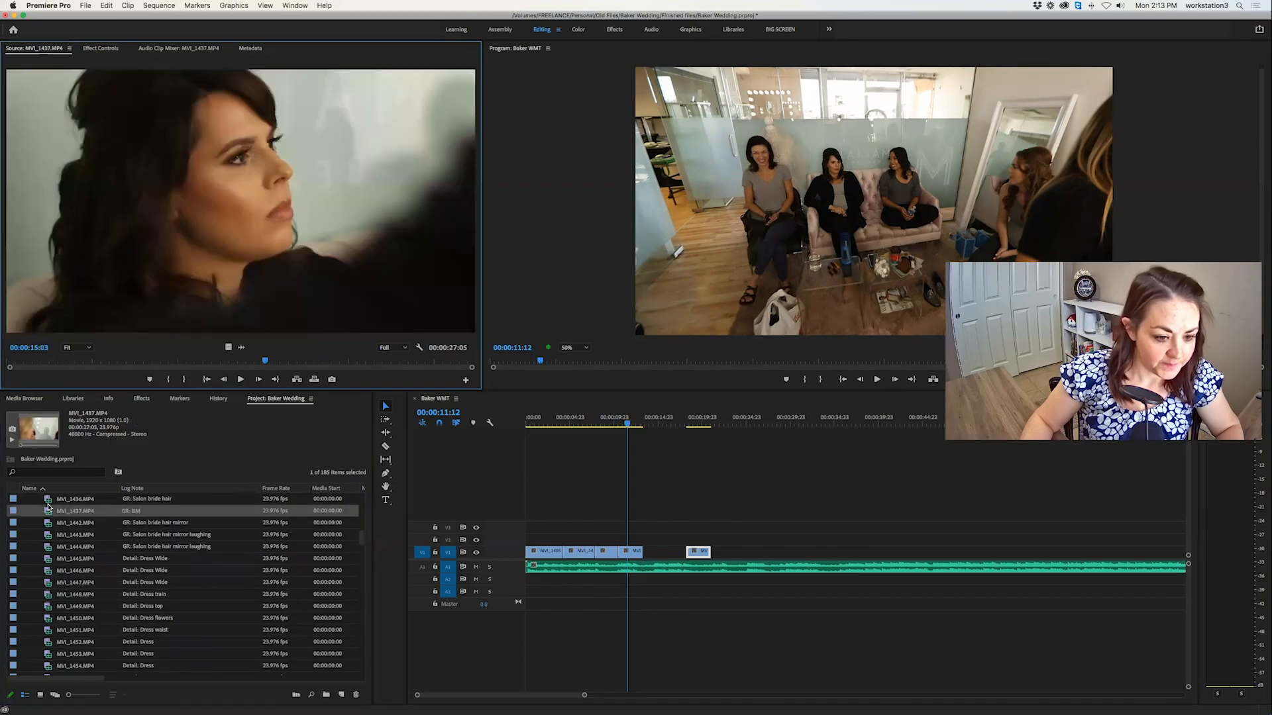
double_click(50, 500)
scroll(55, 587, "up", 3)
scroll(45, 538, "up", 1)
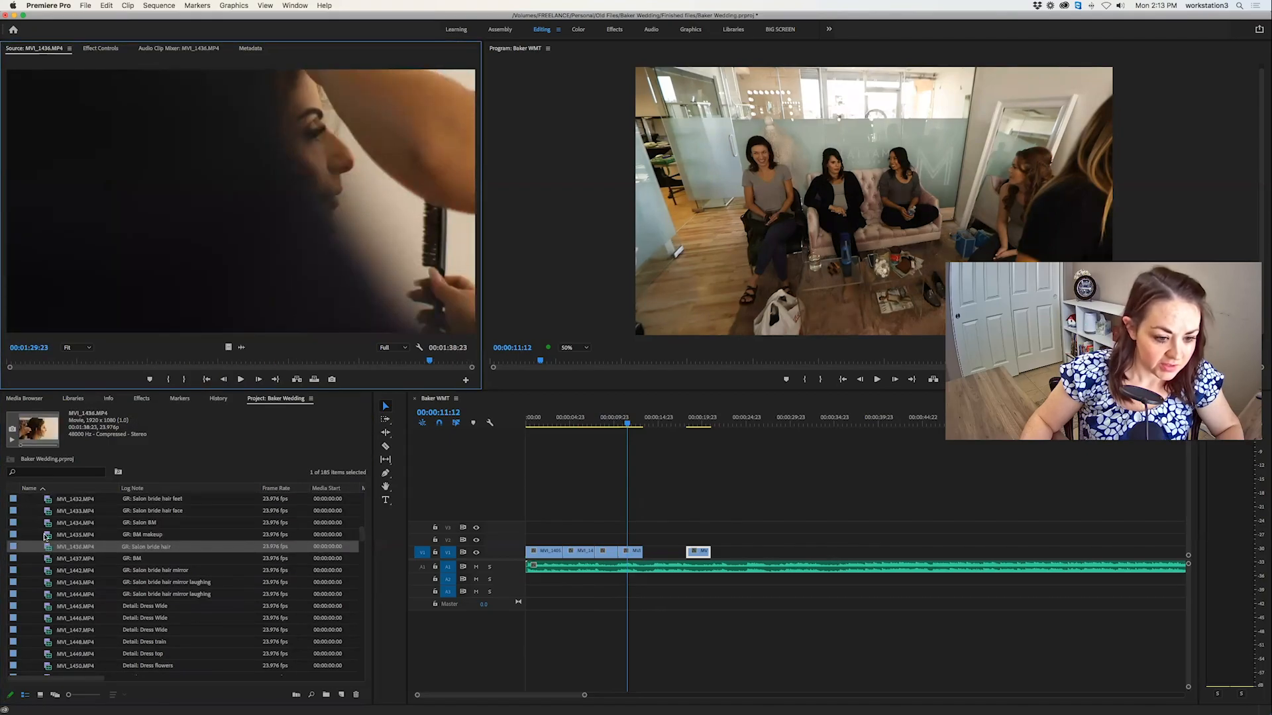
left_click(48, 523)
double_click(48, 501)
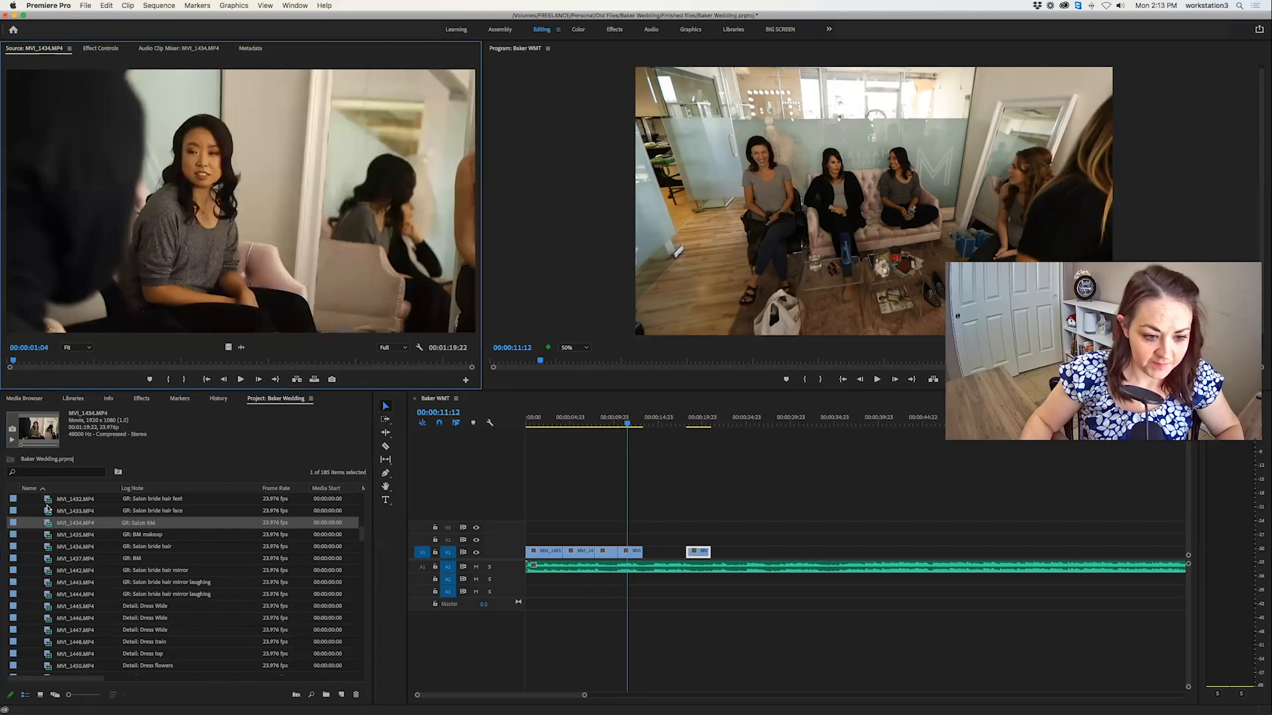
scroll(48, 530, "up", 6)
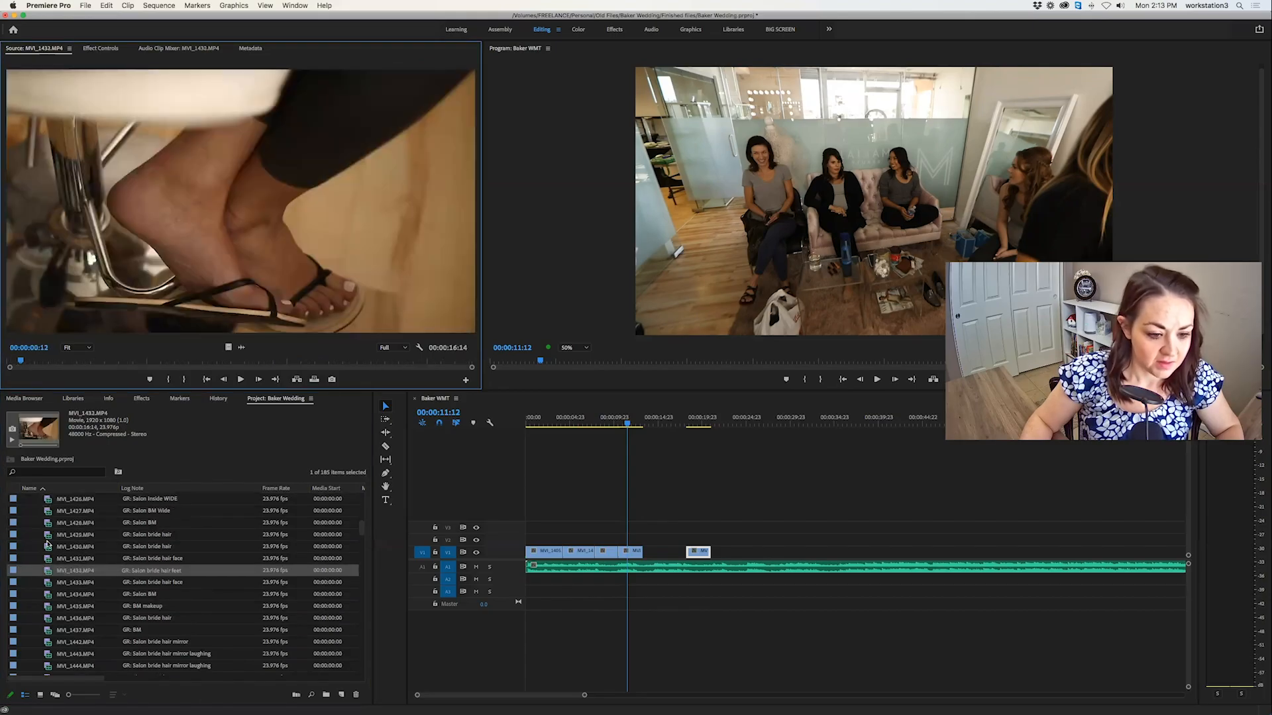
double_click(47, 559)
double_click(46, 547)
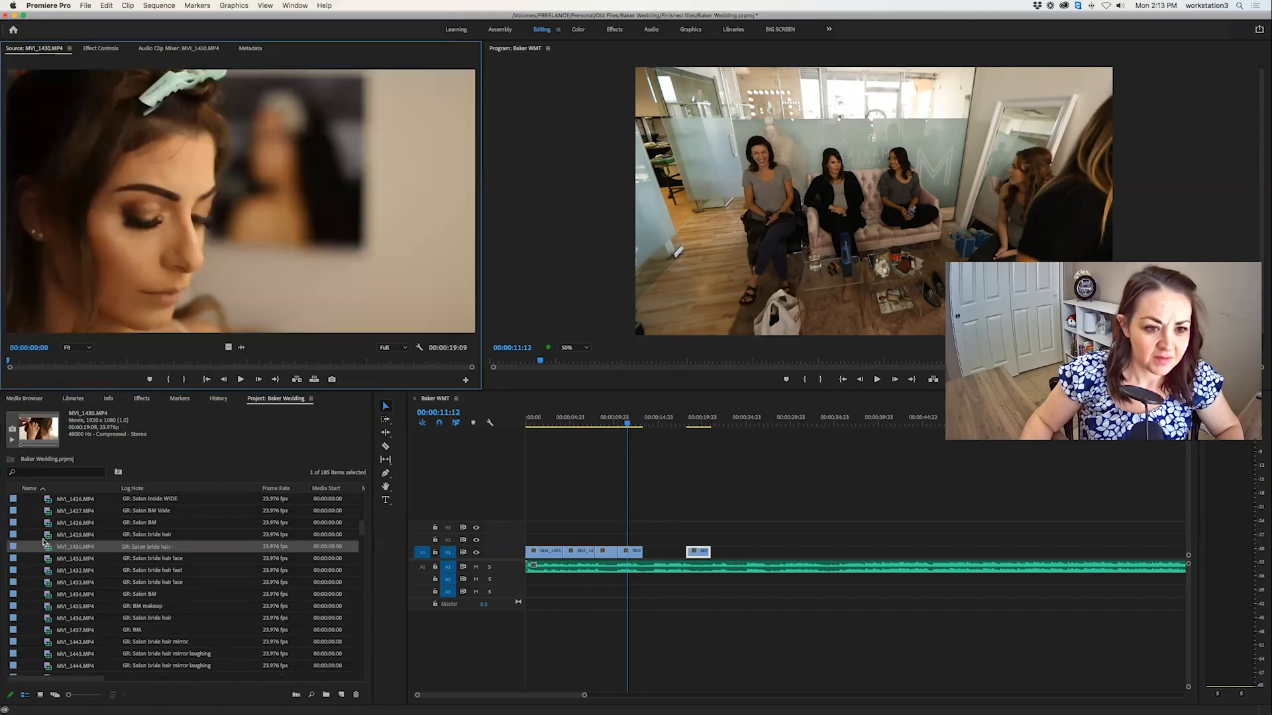
double_click(44, 523)
Open the bride hair clip MVI_1430.MP4, play it, and mark a 00:00:02:03 section of the hairstyling.
double_click(45, 545)
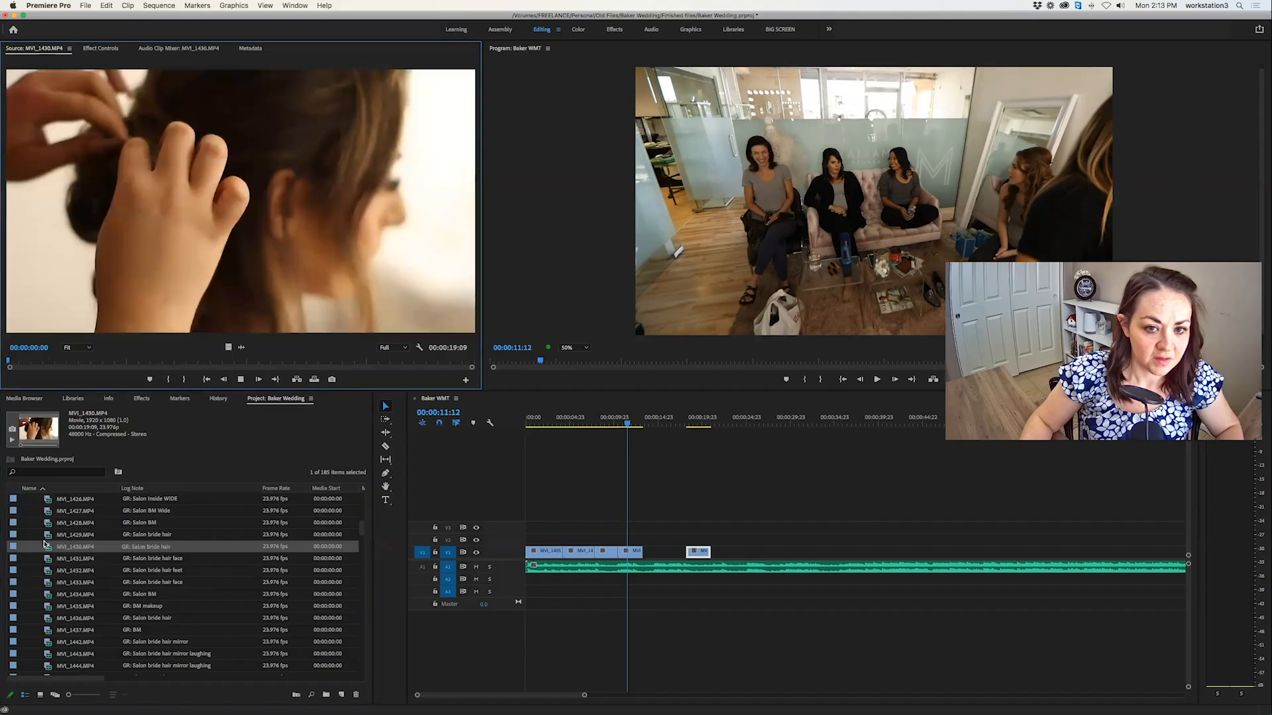
key("space")
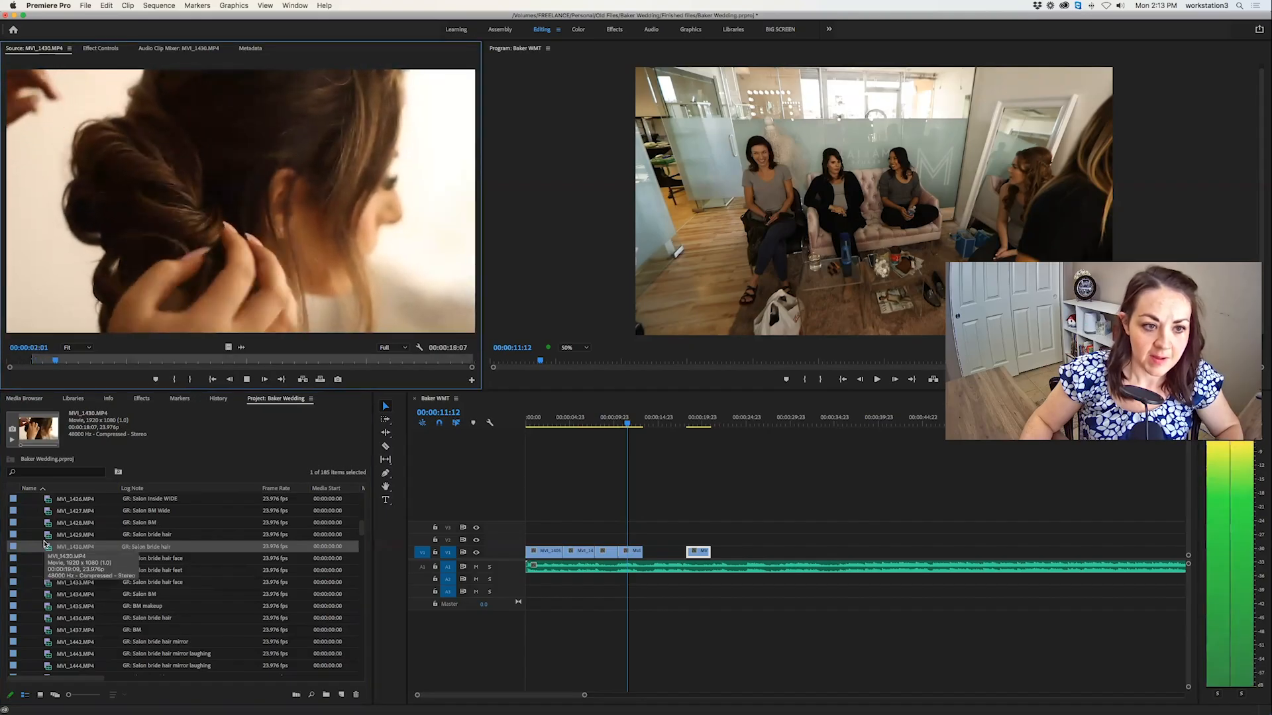
key("i")
key("i")
key("i")
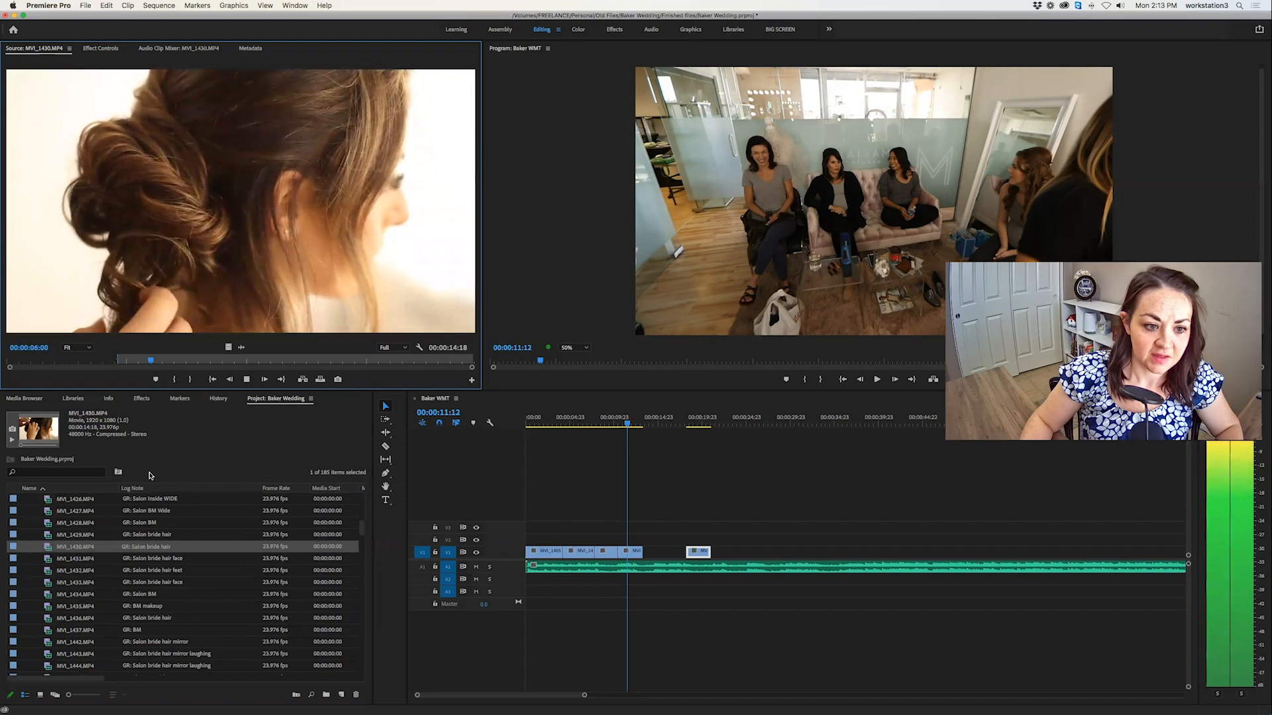
key("o")
Try overwriting the marked hair section at 00:00:11:12 inside the bridesmaids clip, check the join, and undo the overwrite.
left_click(321, 380)
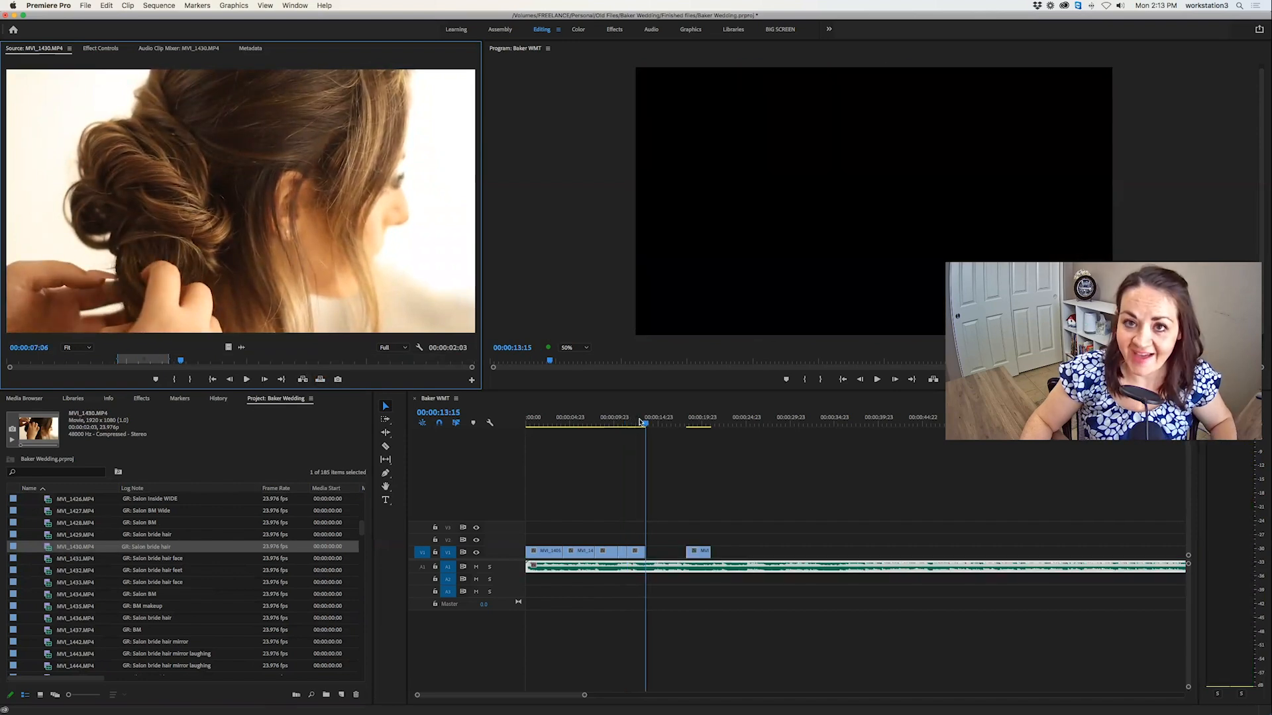
left_click_drag(641, 422, 629, 426)
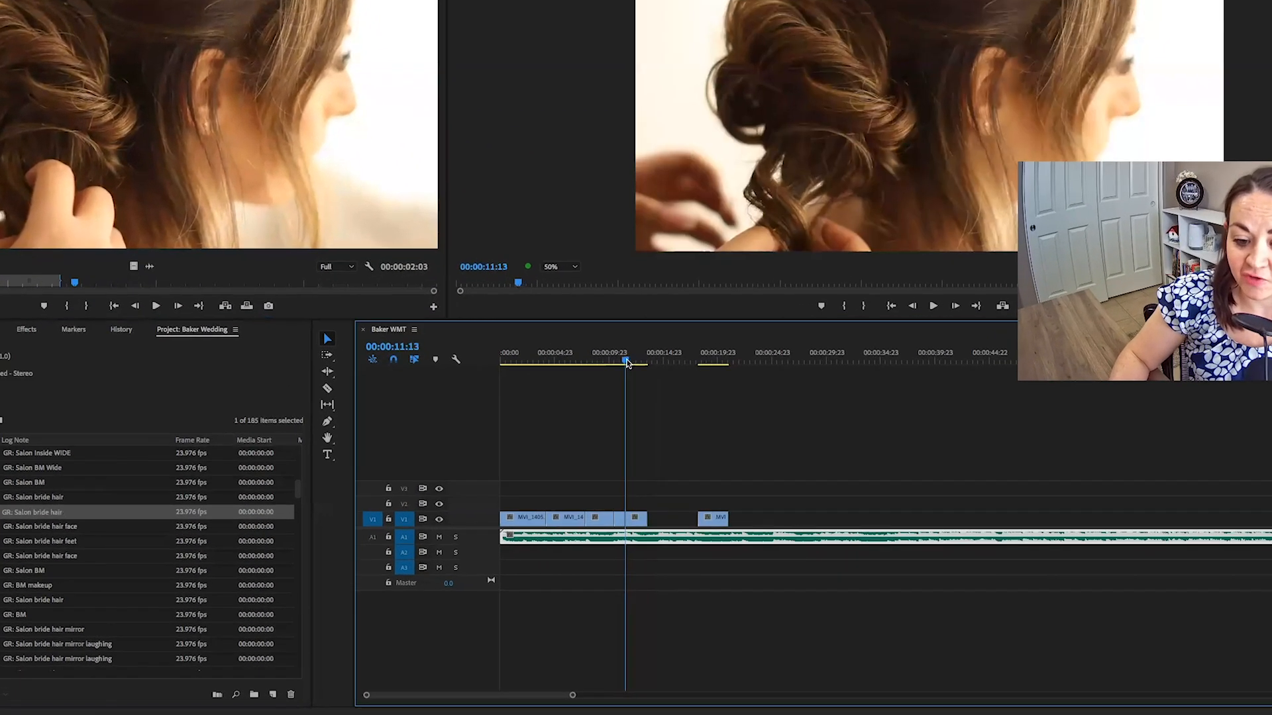
left_click_drag(627, 363, 621, 363)
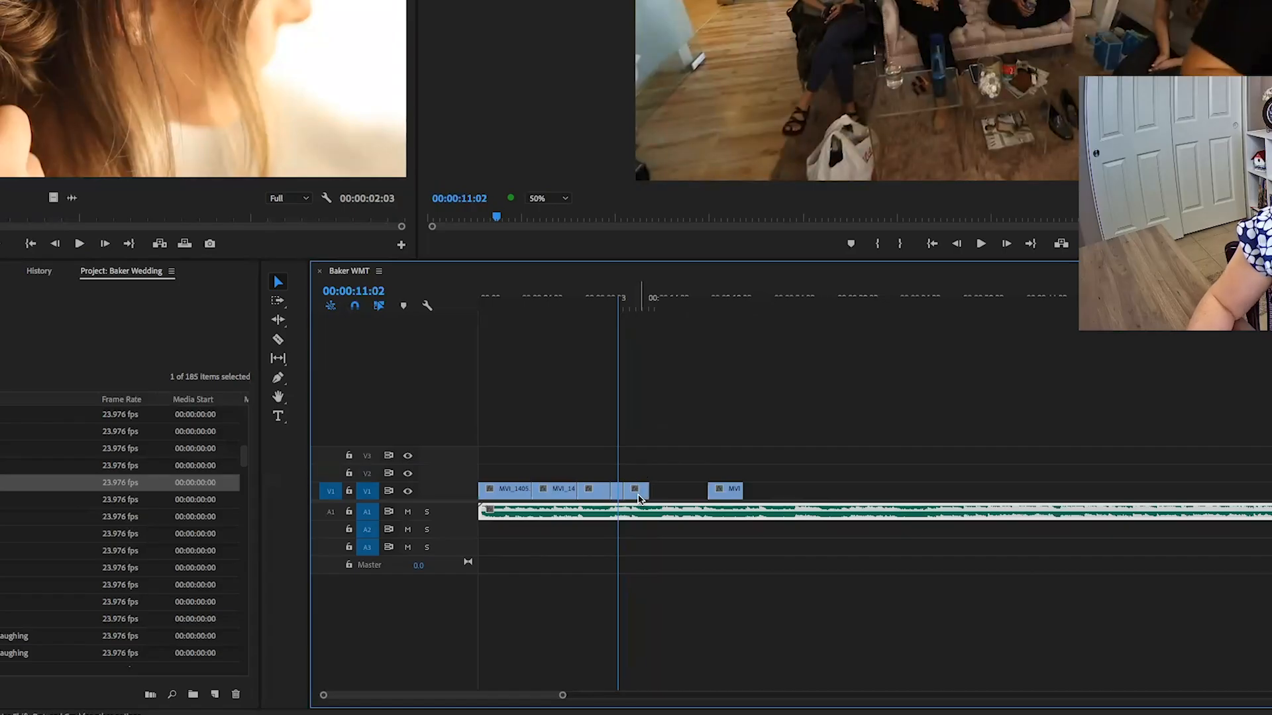
key("super+z")
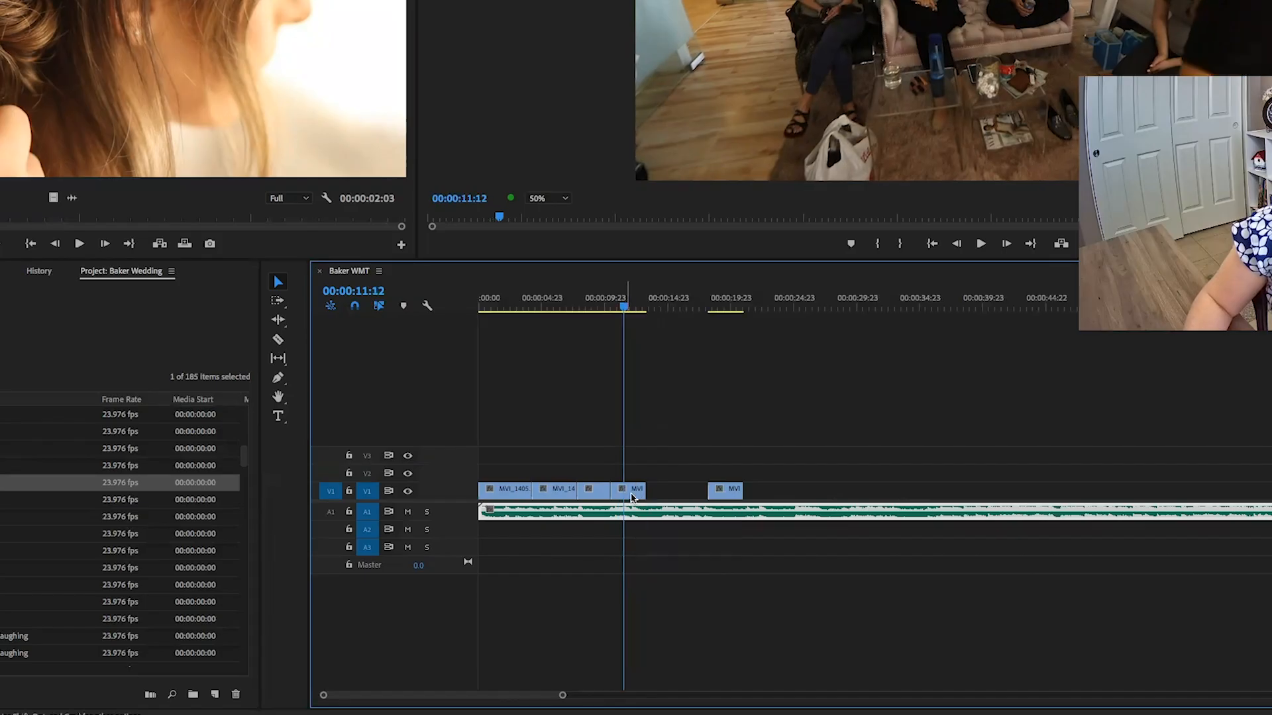
Overwrite the marked hair section at the end of the bridesmaids clip, 00:00:13:08, and close the gap by moving the bride close-up against it.
key("Down")
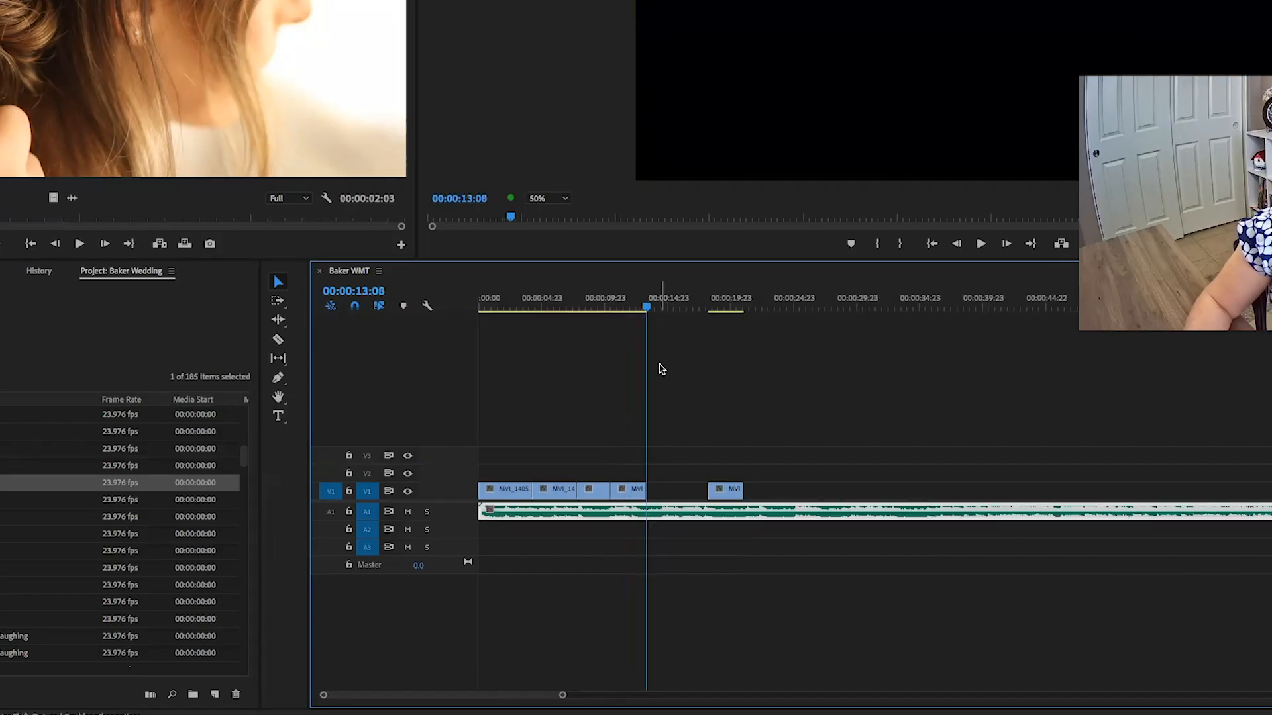
left_click(184, 245)
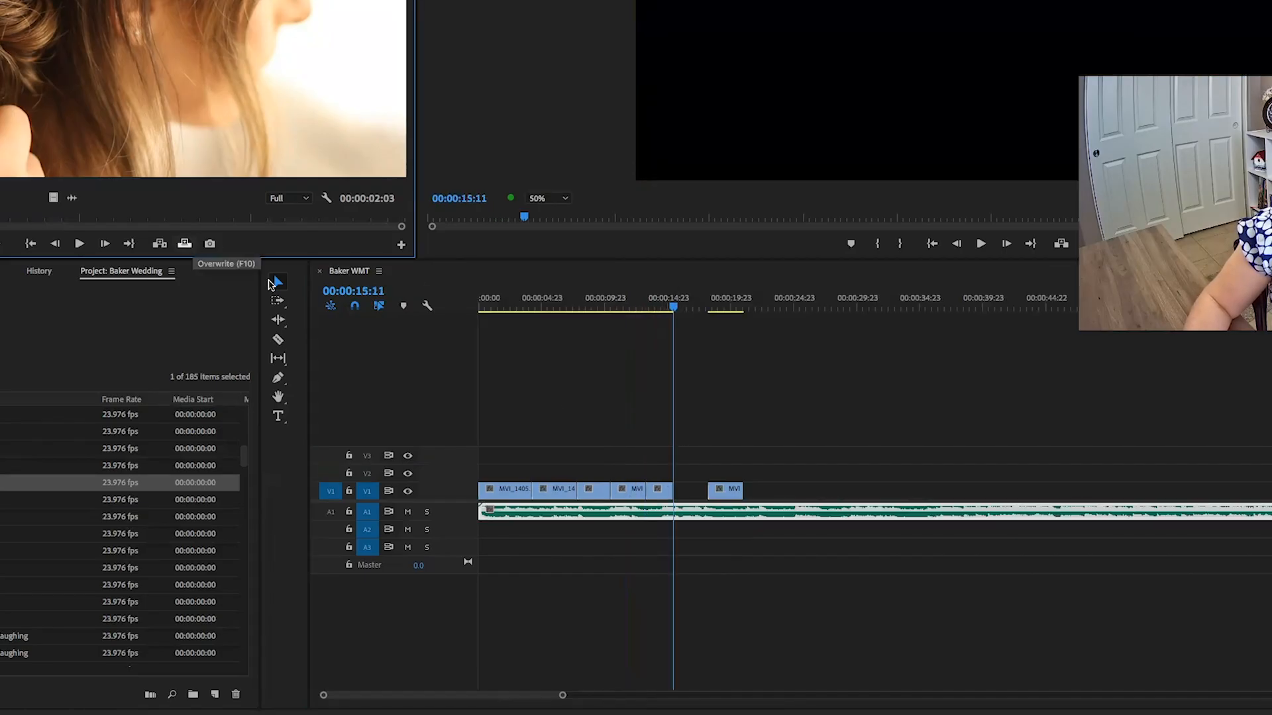
left_click(641, 312)
left_click_drag(710, 496, 676, 495)
key("space")
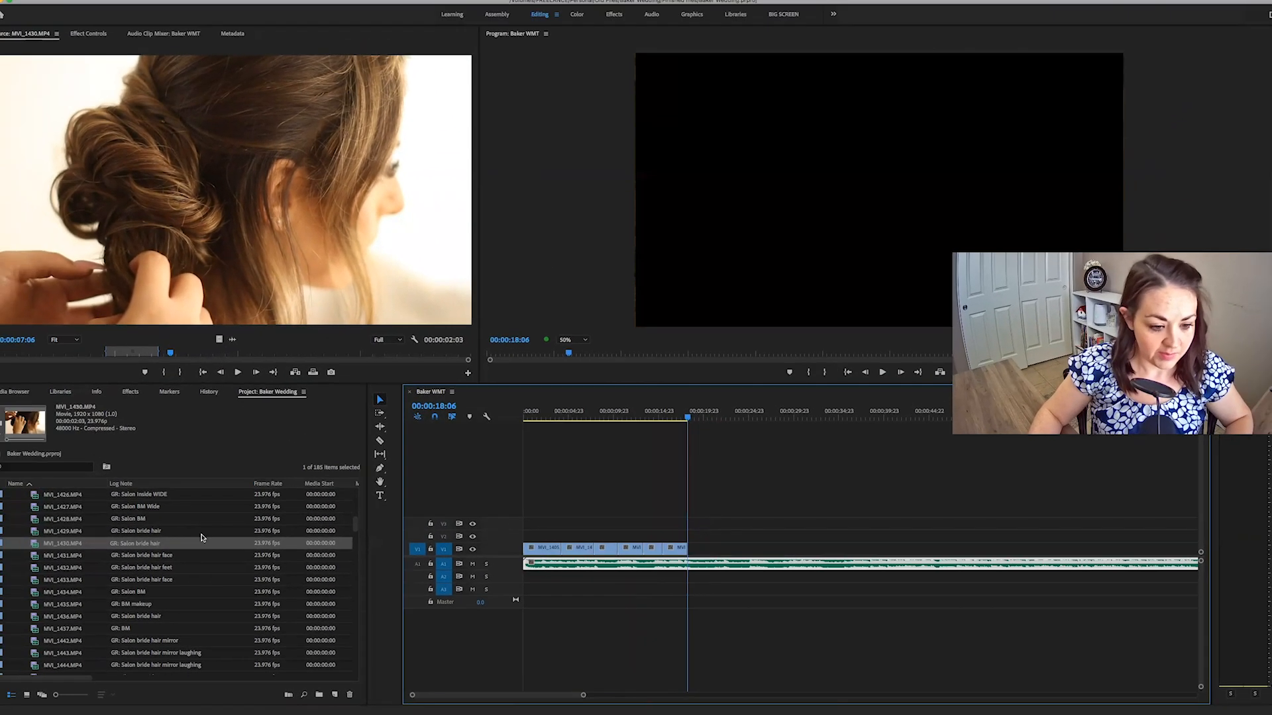
Compare the wide dress clips, mark a 00:00:04:18 section of MVI_1447.MP4, and overwrite it after the bride close-up at 00:00:18:06.
scroll(60, 623, "down", 5)
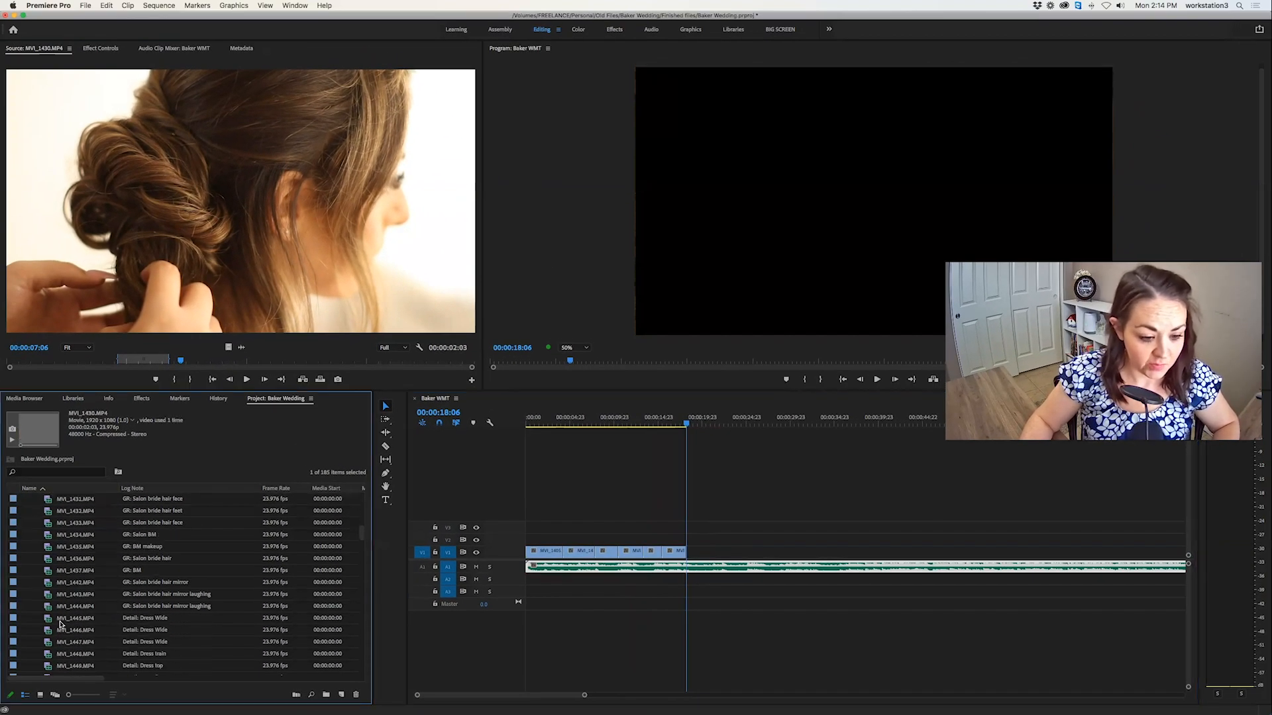
double_click(47, 620)
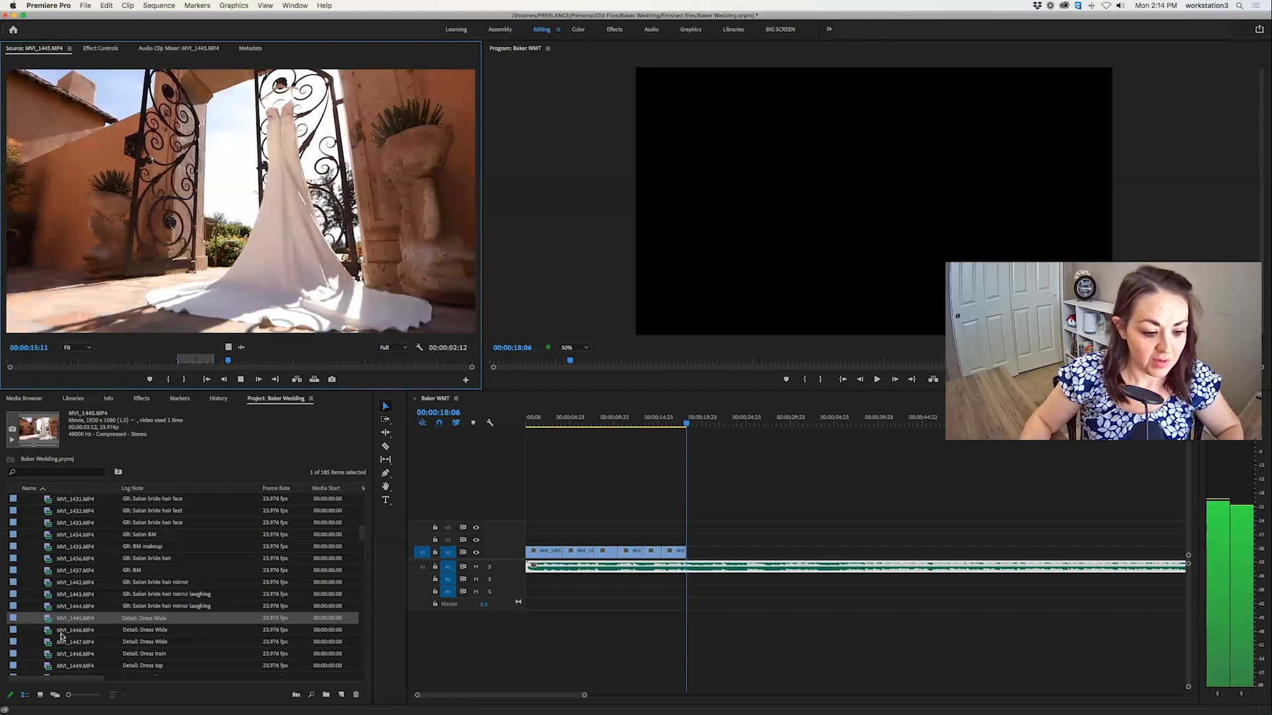
double_click(46, 630)
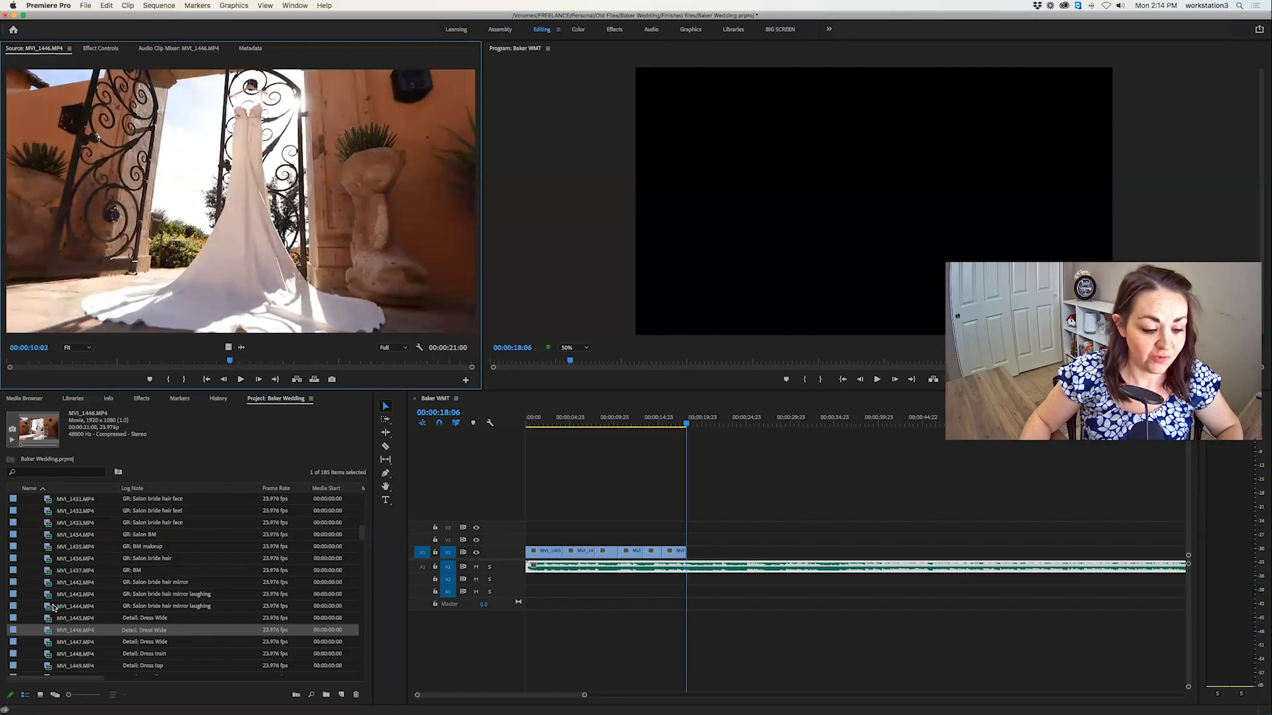
double_click(45, 642)
left_click_drag(11, 361, 72, 361)
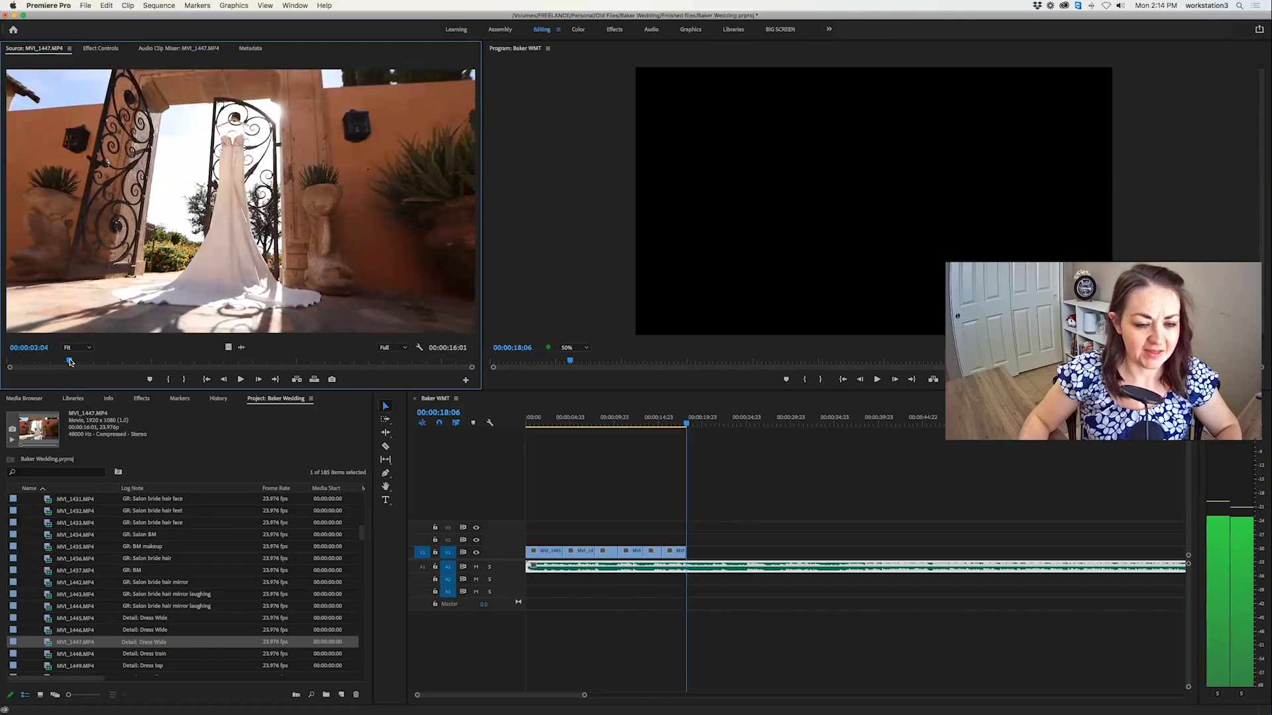
key("i")
key("space")
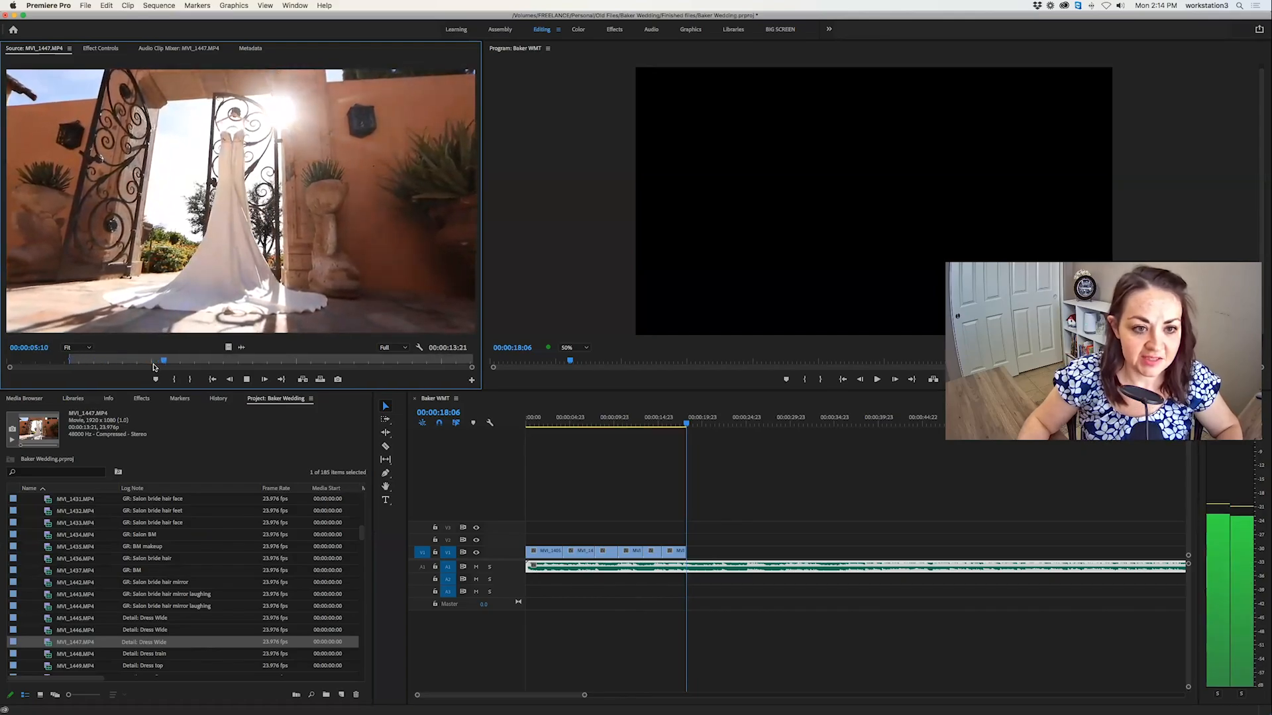
key("o")
left_click(321, 380)
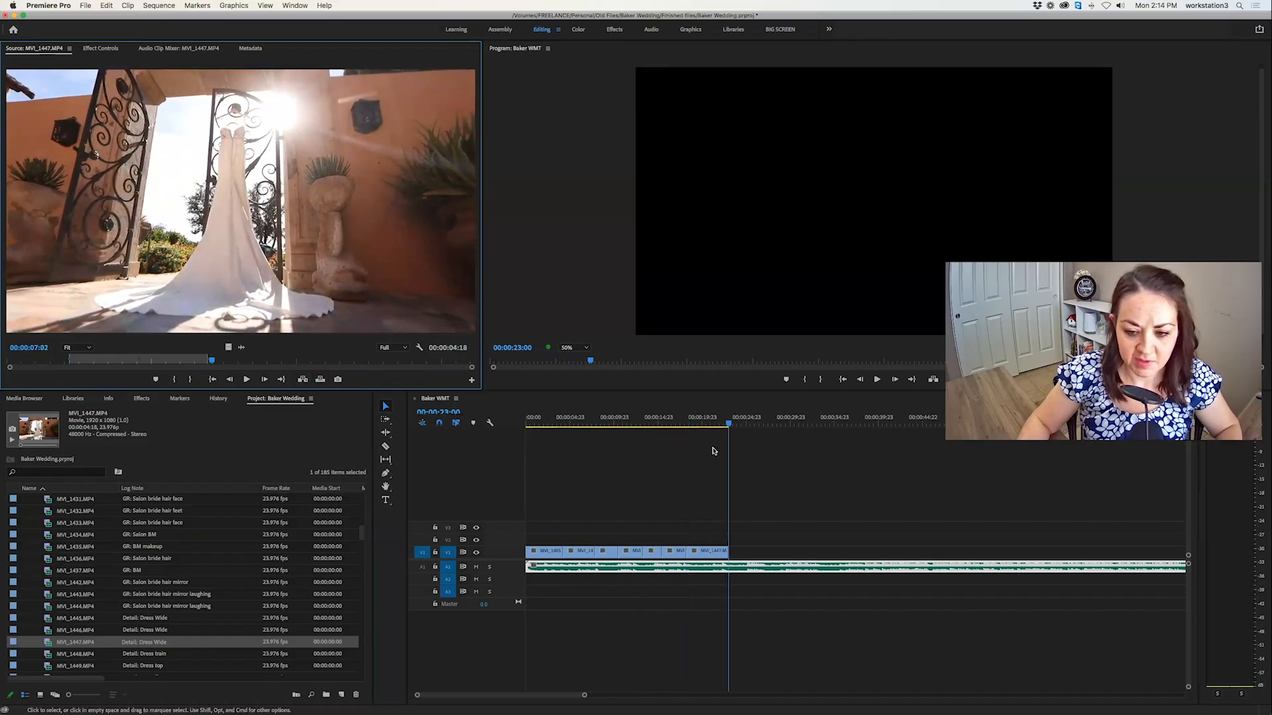
left_click_drag(706, 423, 713, 424)
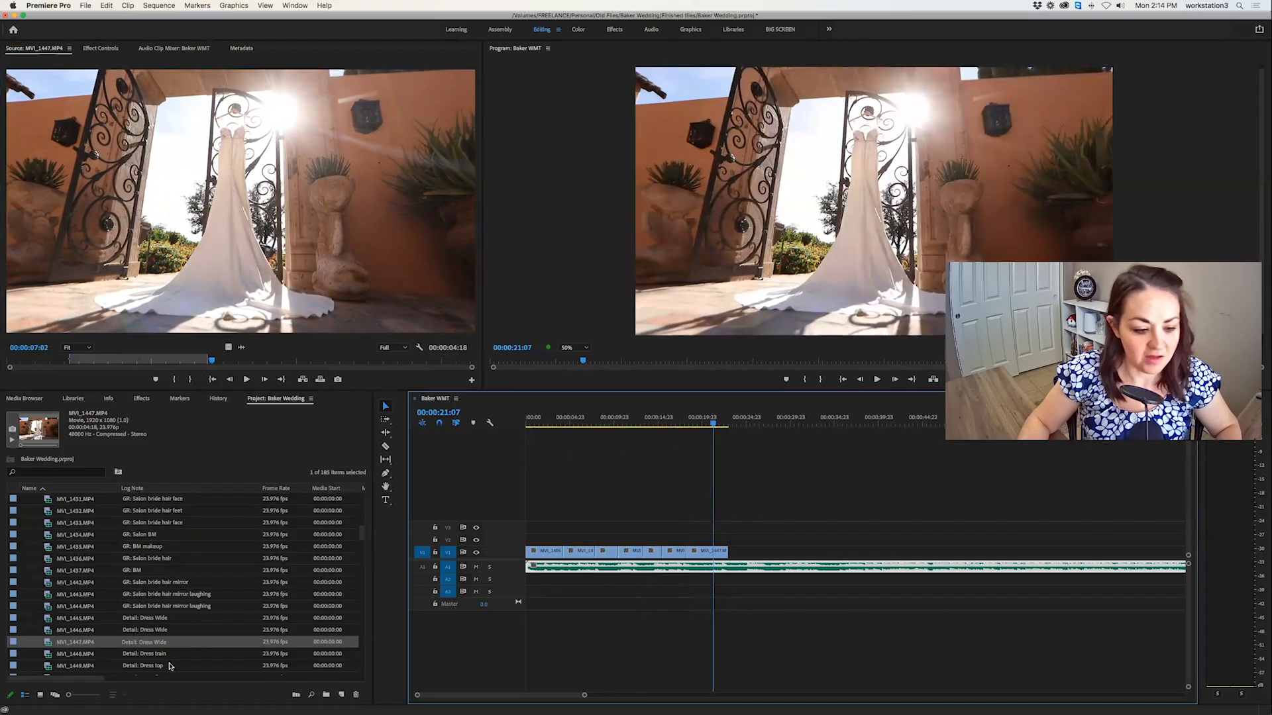
key("Down")
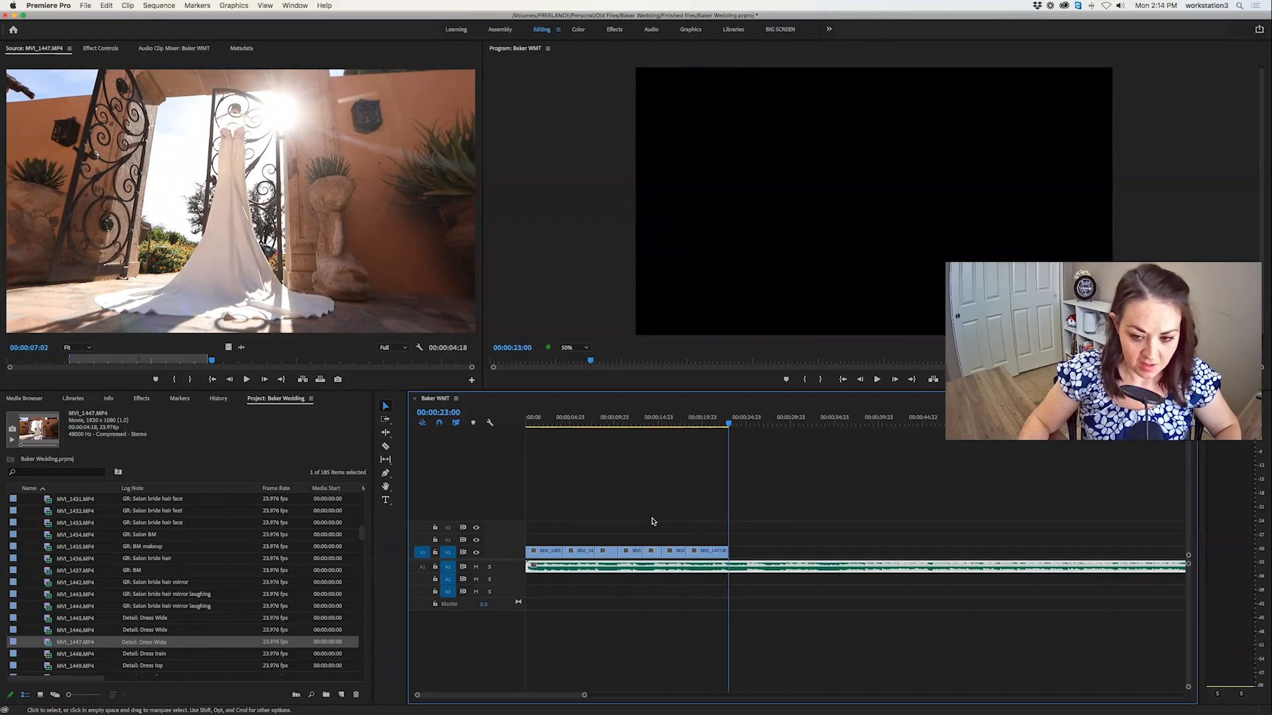
Skim the dress train clip, mark a 00:00:02:09 section of the dress top clip MVI_1449.MP4, and overwrite it at 00:00:23:00.
double_click(47, 656)
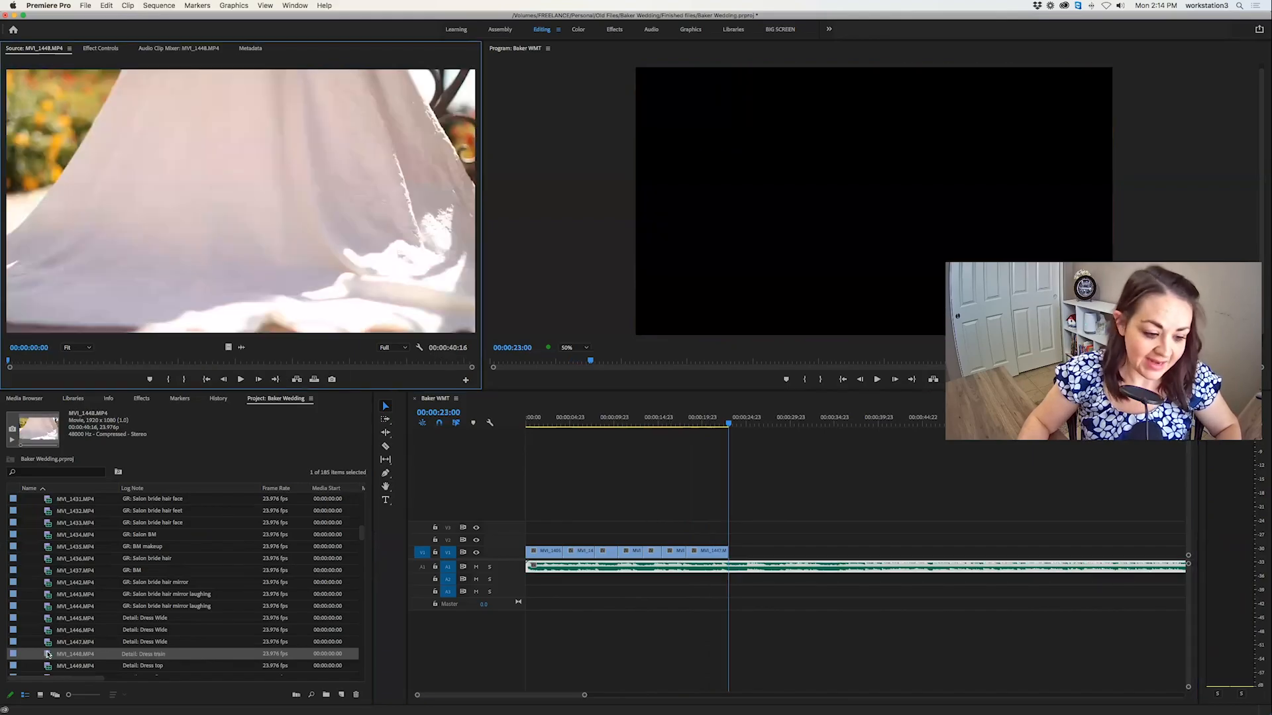
left_click_drag(44, 363, 177, 361)
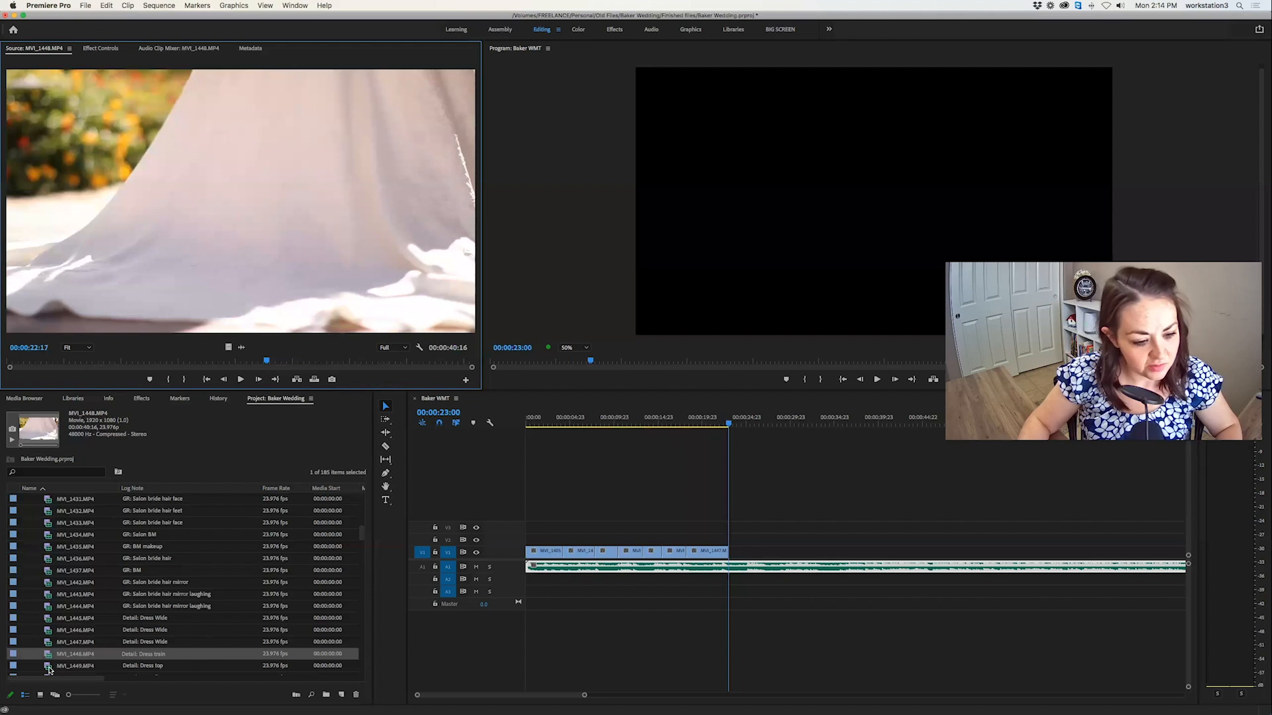
double_click(54, 666)
scroll(55, 616, "down", 3)
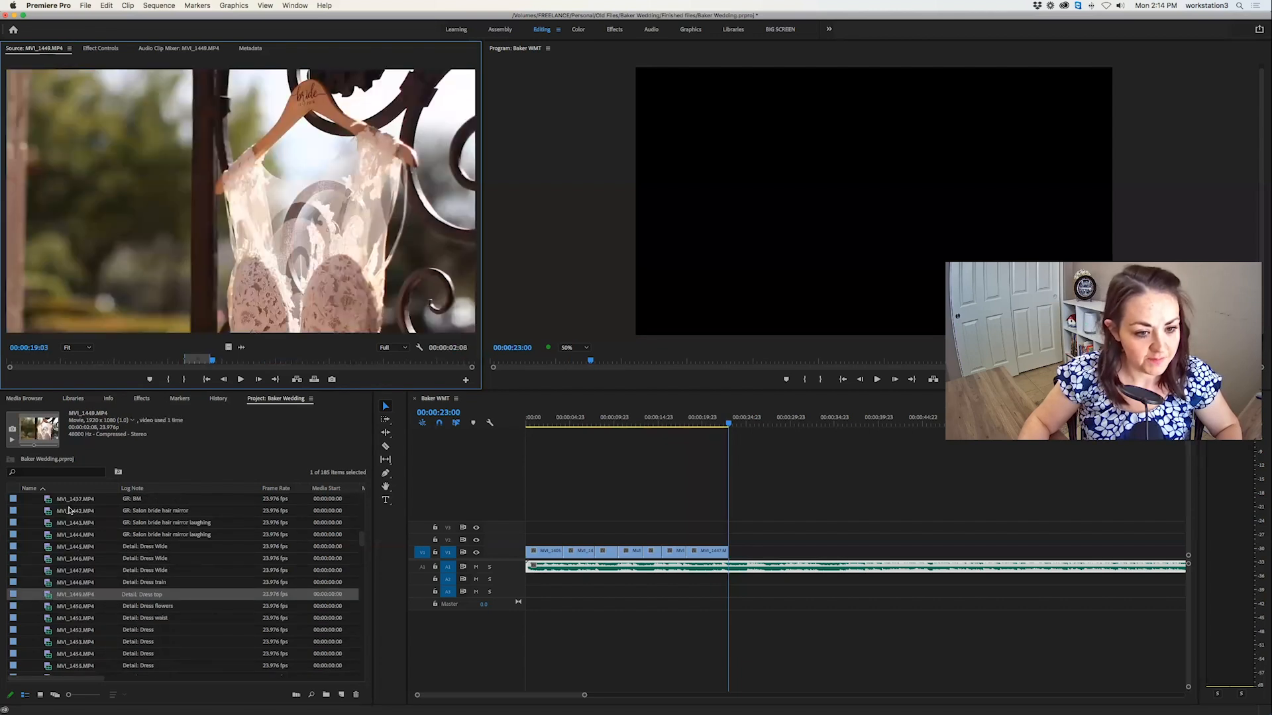
left_click_drag(224, 361, 251, 361)
key("i")
key("space")
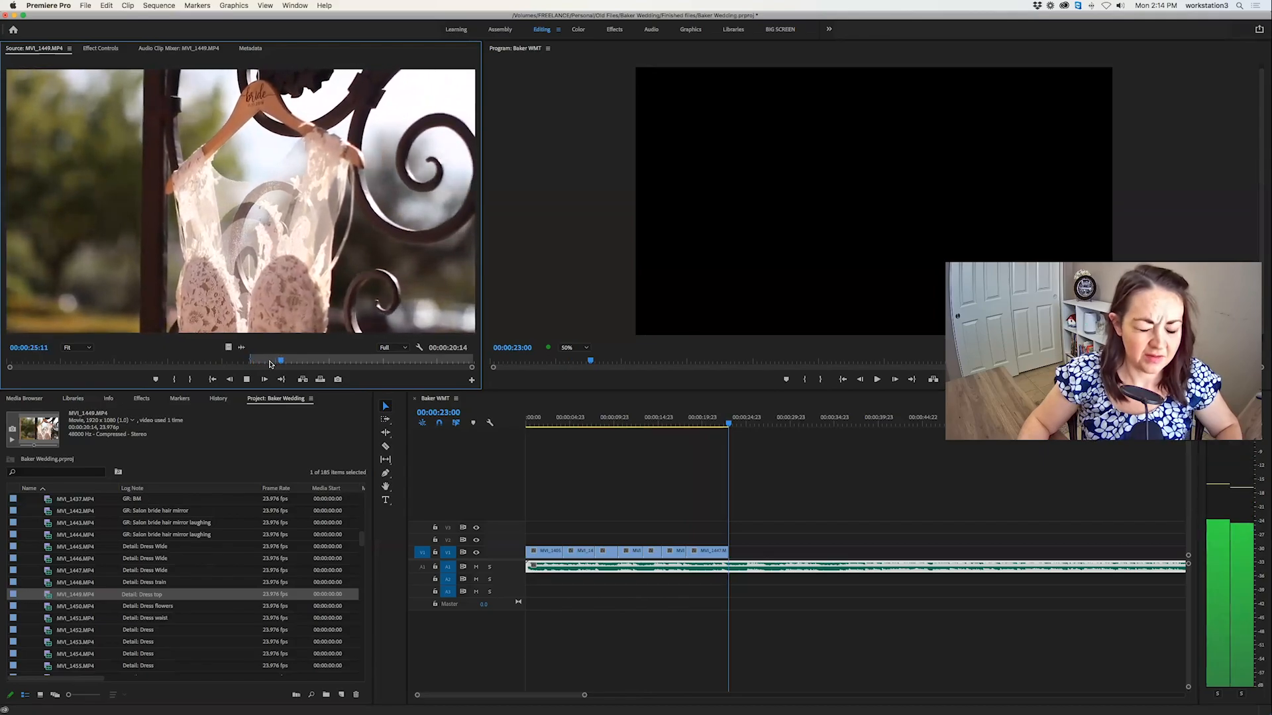
key("i")
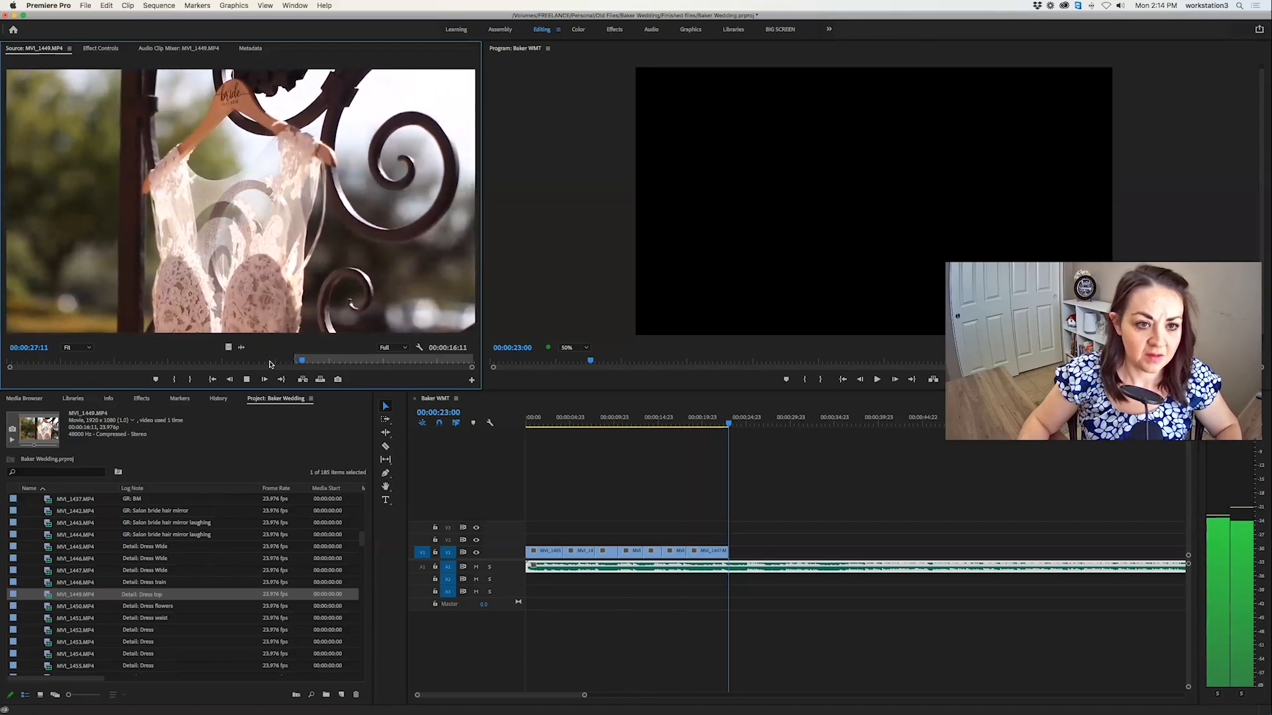
key("o")
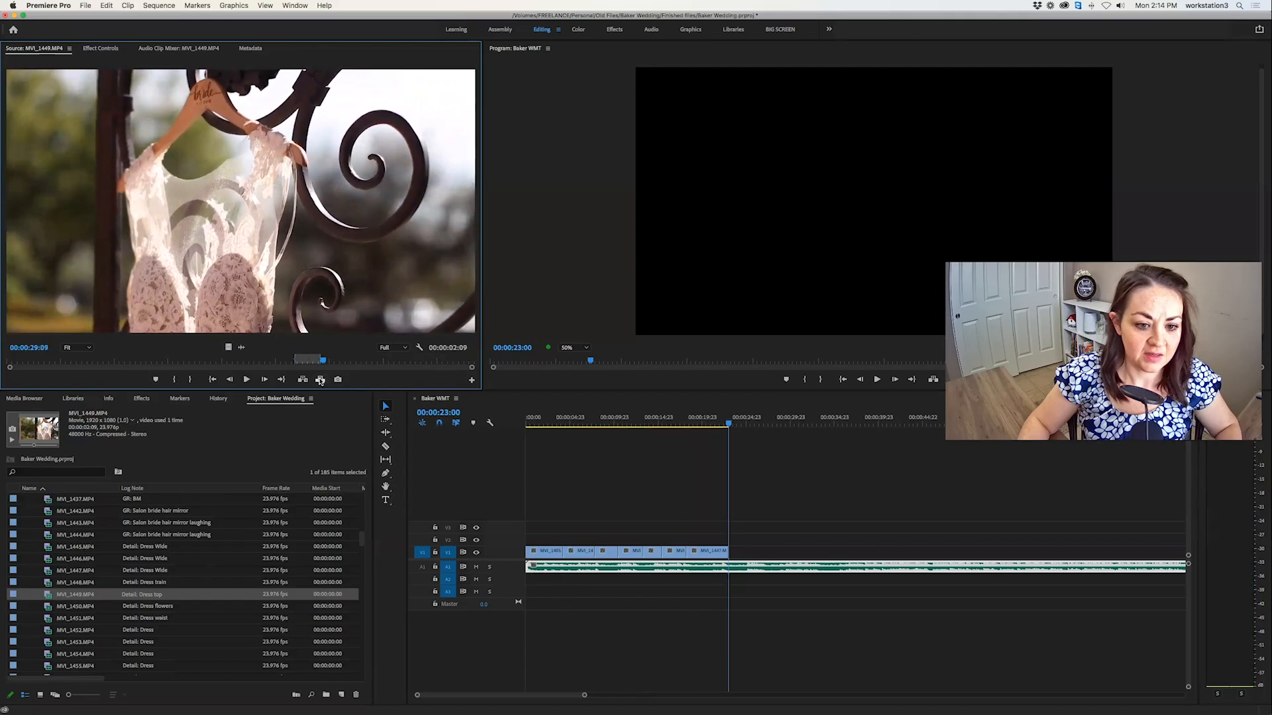
key("period")
Check the dress flowers clip, mark a 00:00:02:12 section of the dress waist clip MVI_1451.MP4, and overwrite it at 00:00:25:09.
double_click(52, 606)
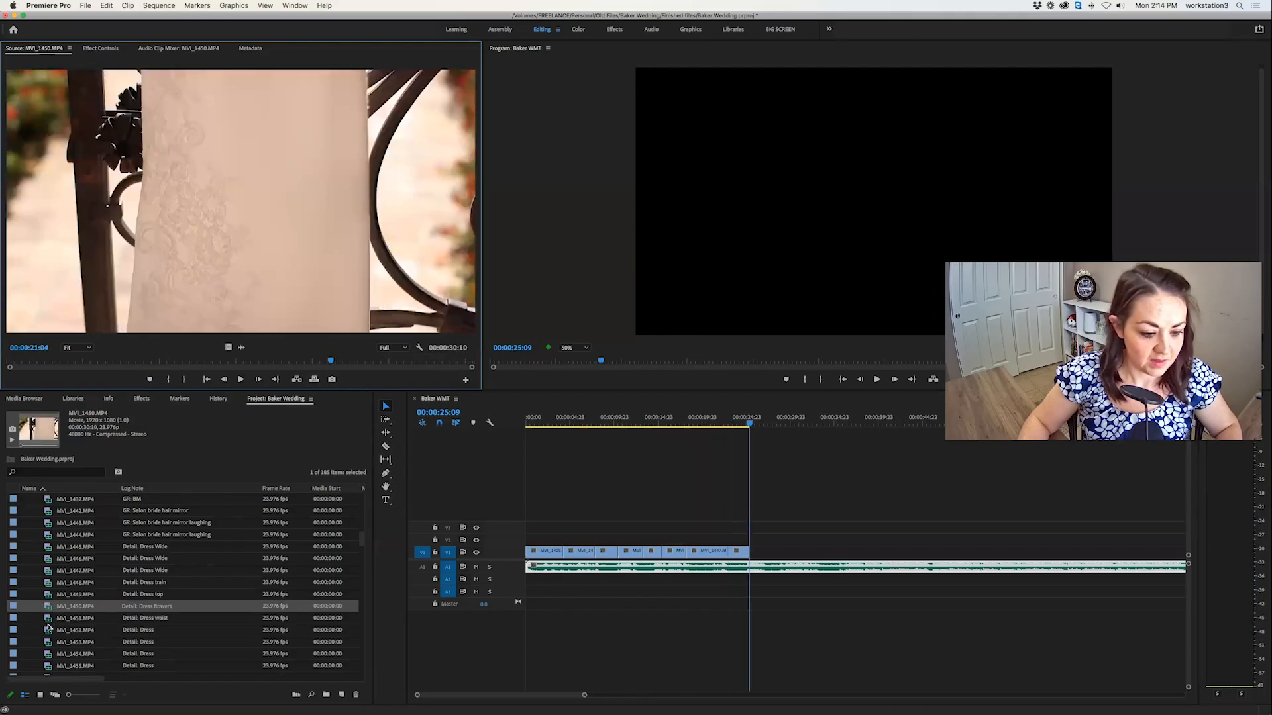
left_click(48, 628)
double_click(48, 620)
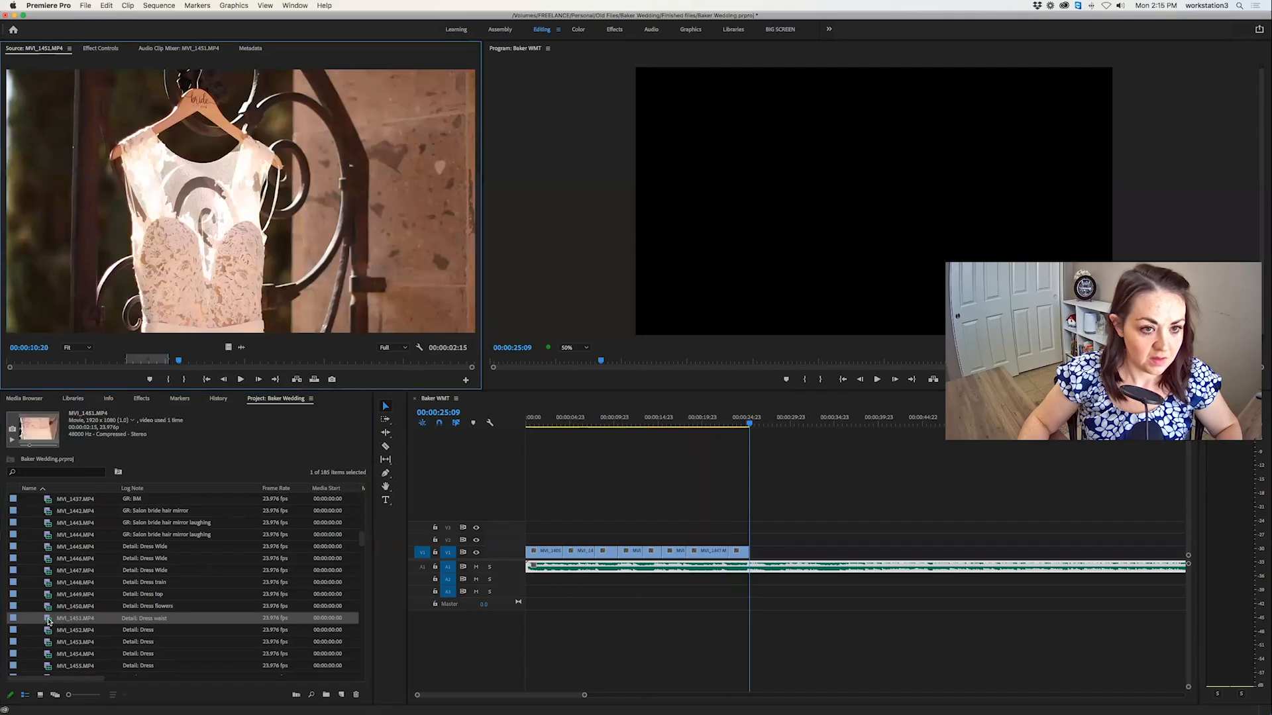
left_click_drag(96, 363, 209, 366)
key("i")
key("space")
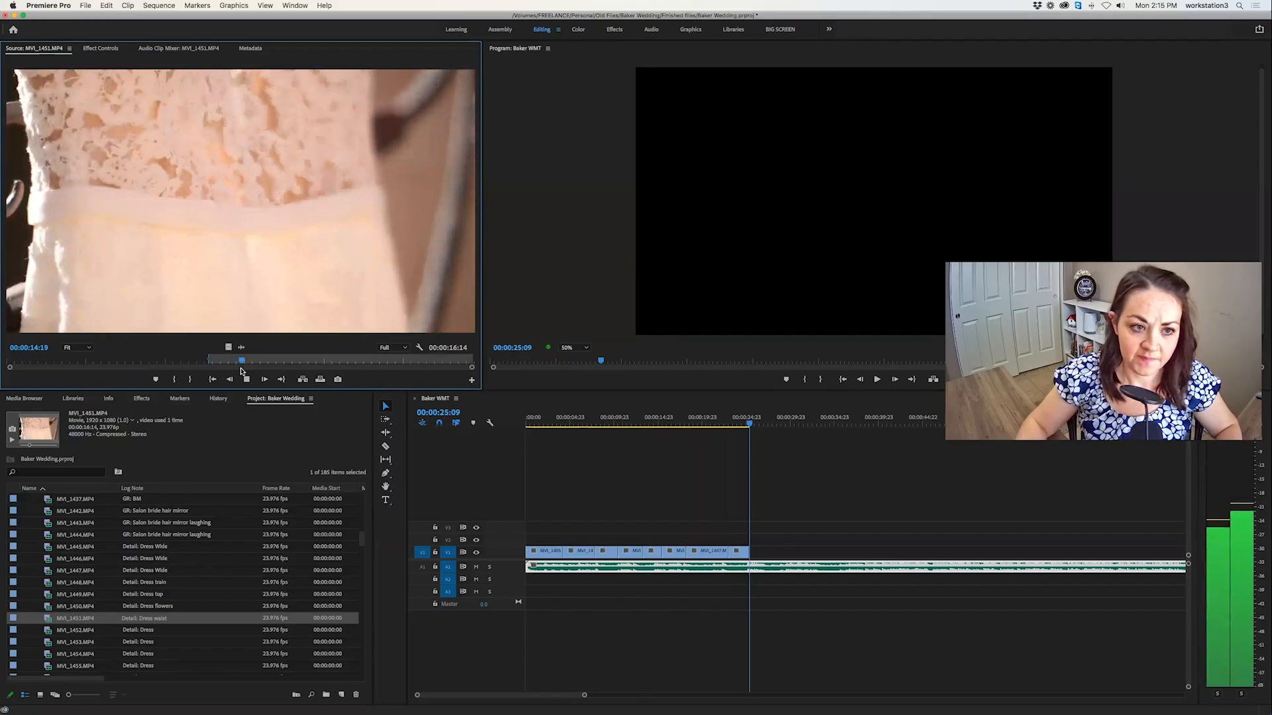
key("o")
key("space")
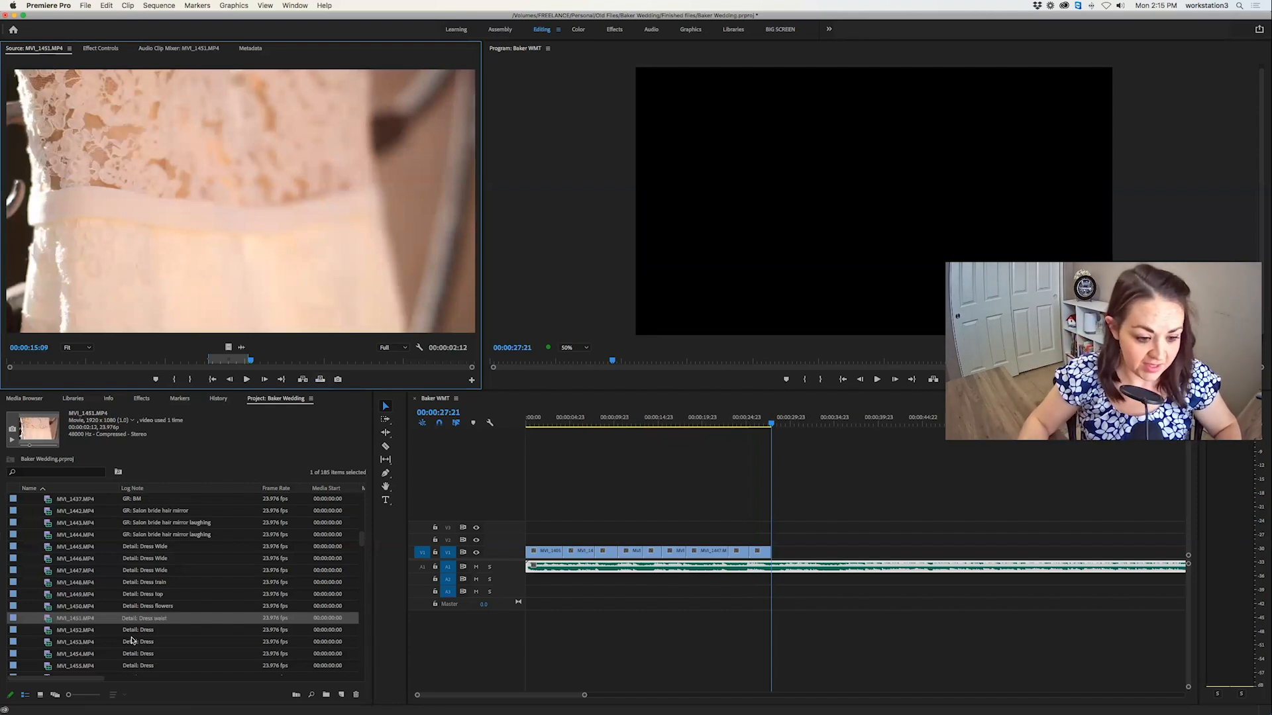
Preview the next dress clips, mark a 00:00:02:21 section of MVI_1453.MP4, and overwrite it after the dress waist shot at 00:00:27:21.
double_click(49, 634)
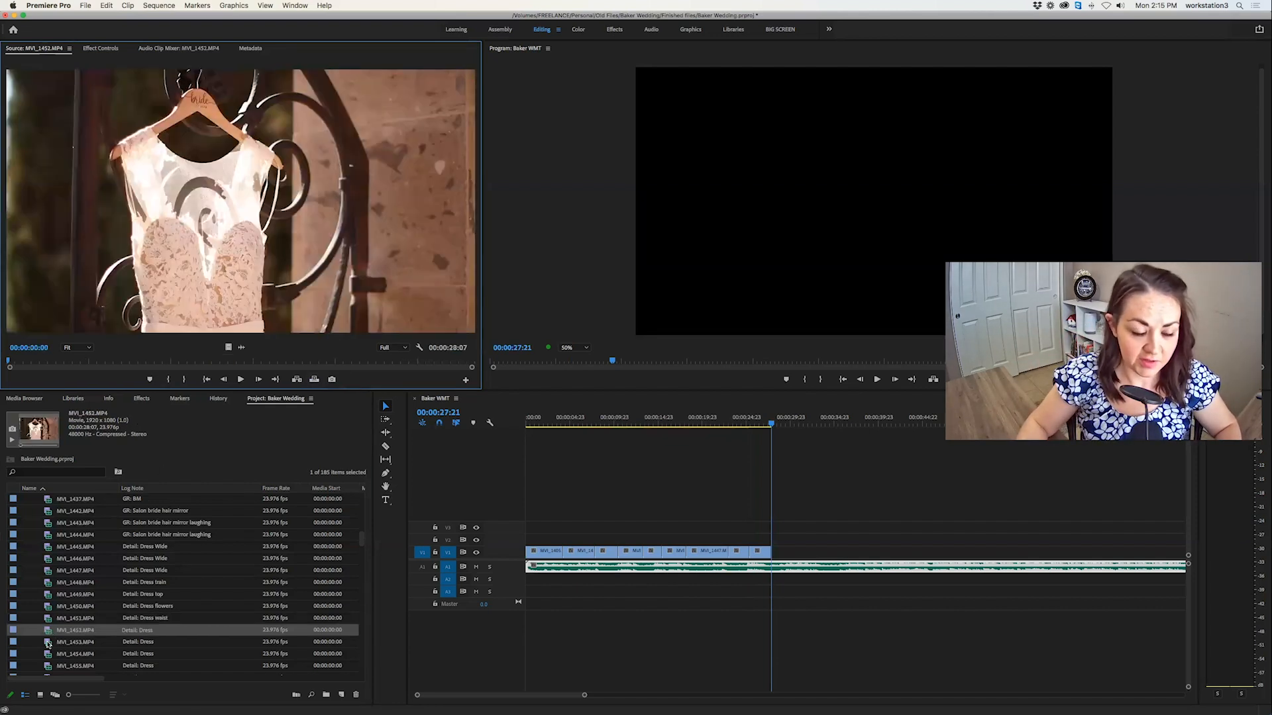
double_click(48, 643)
double_click(46, 646)
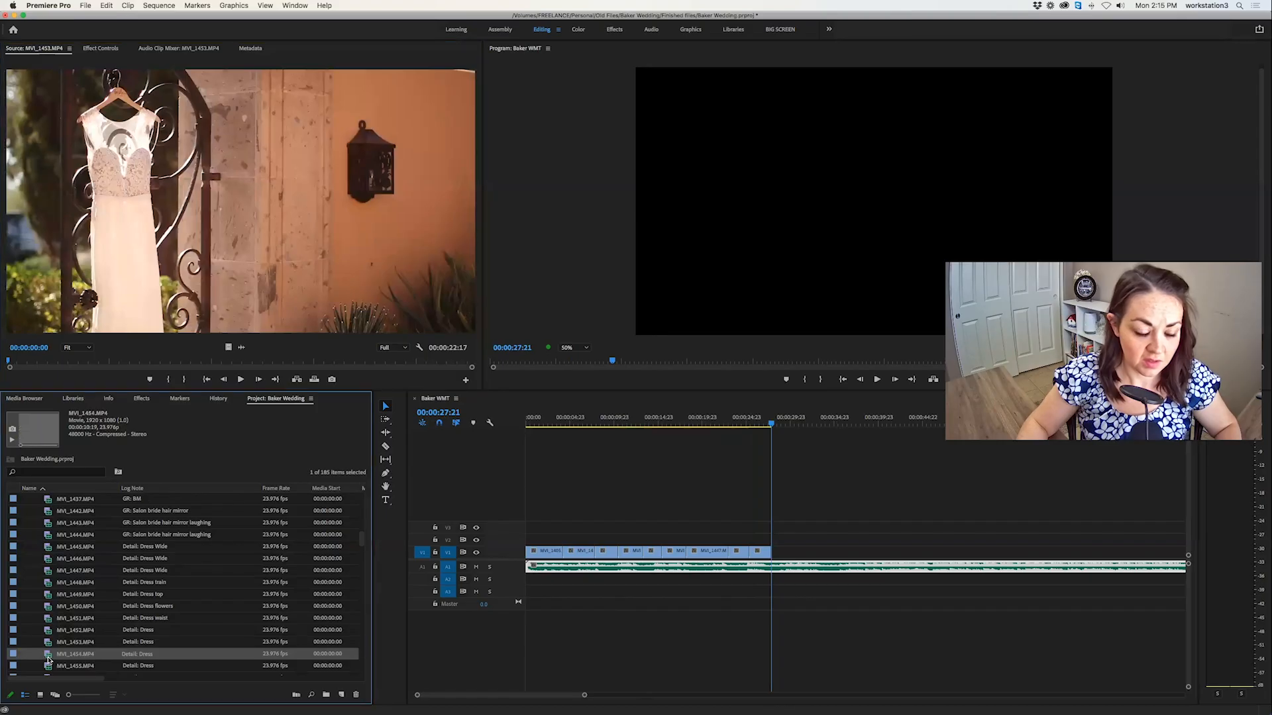
key("space")
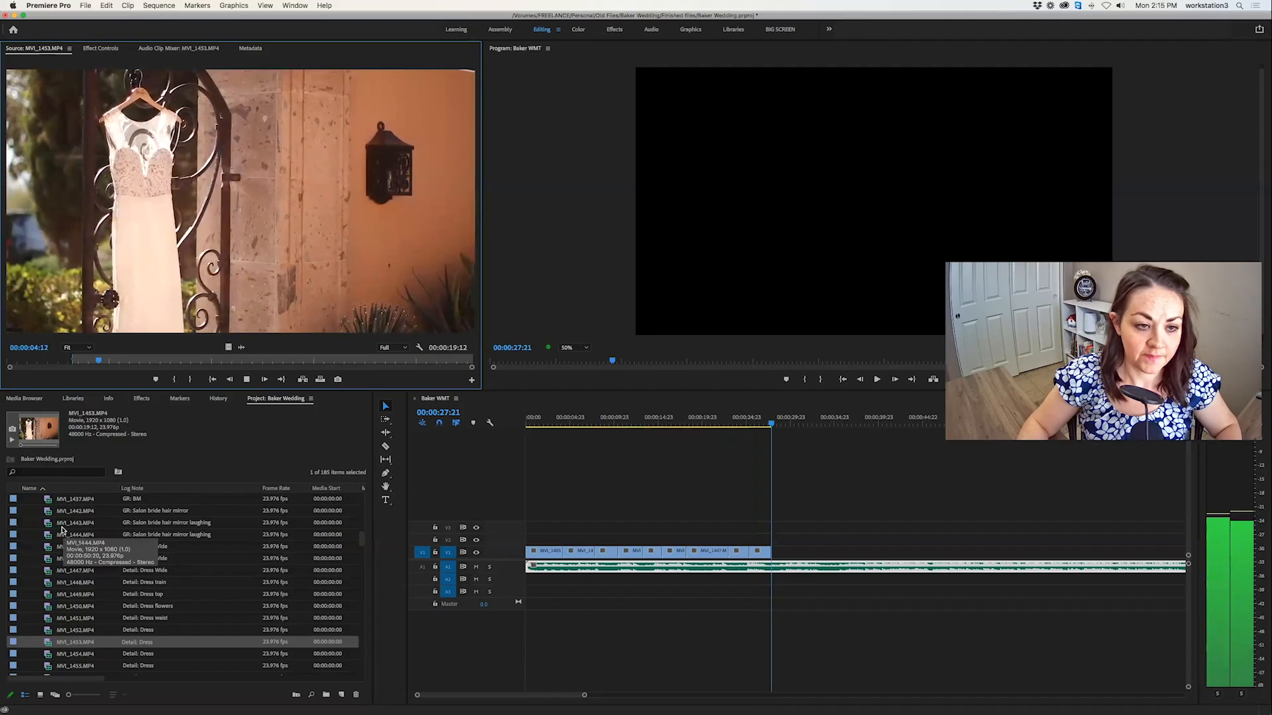
key("o")
key("space")
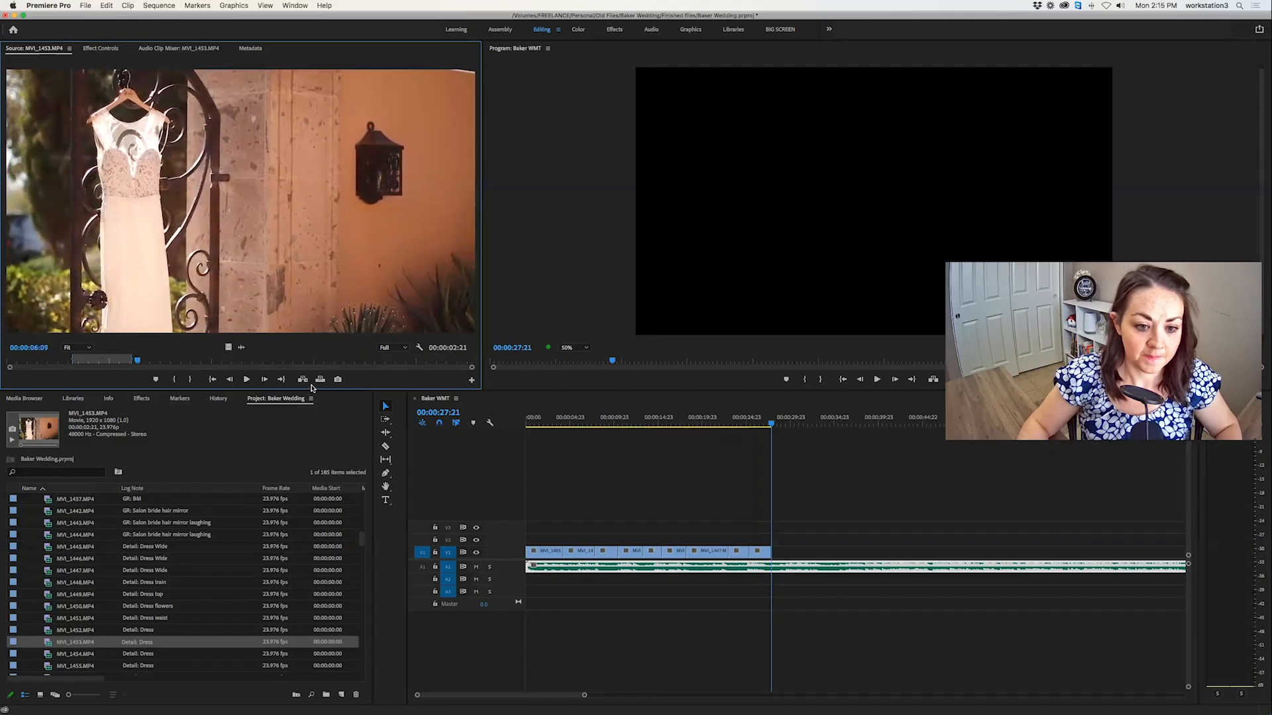
left_click(320, 380)
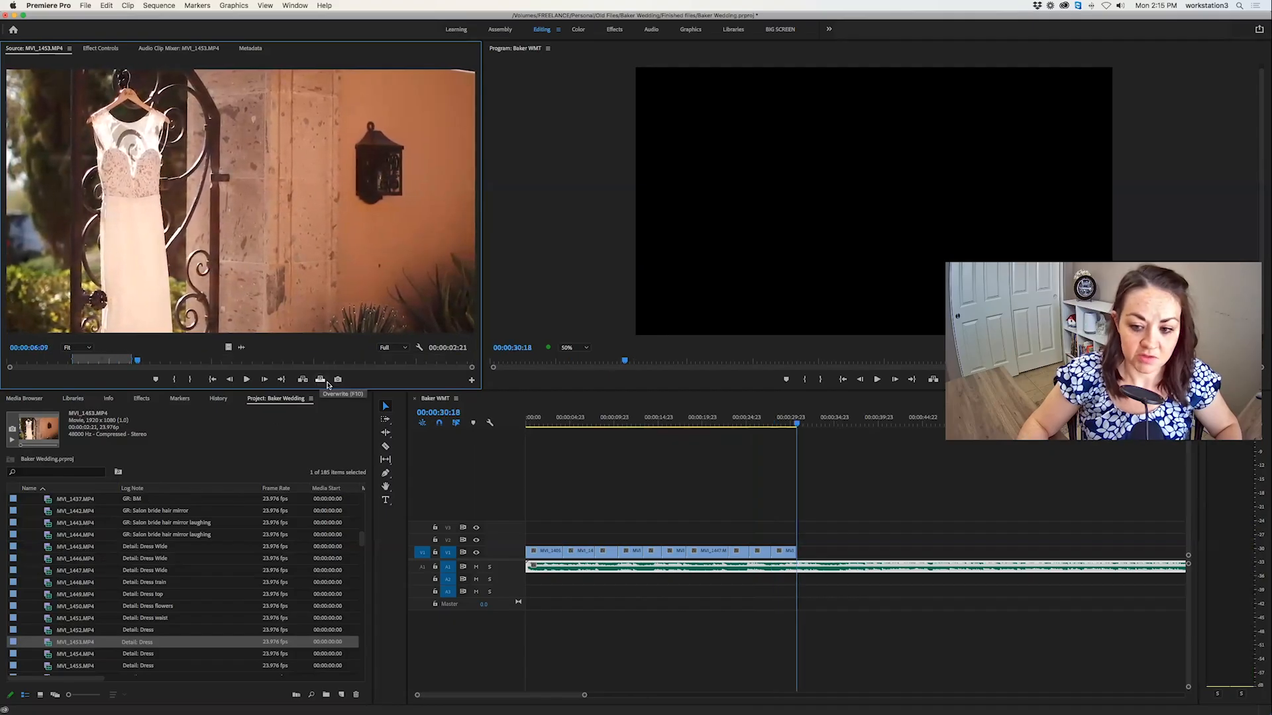
Check the dress clip MVI_1454.MP4 and compare the bride shoes clips MVI_1457.MP4, MVI_1458.MP4 and MVI_1459.MP4 for a usable shot.
double_click(48, 655)
scroll(48, 652, "down", 4)
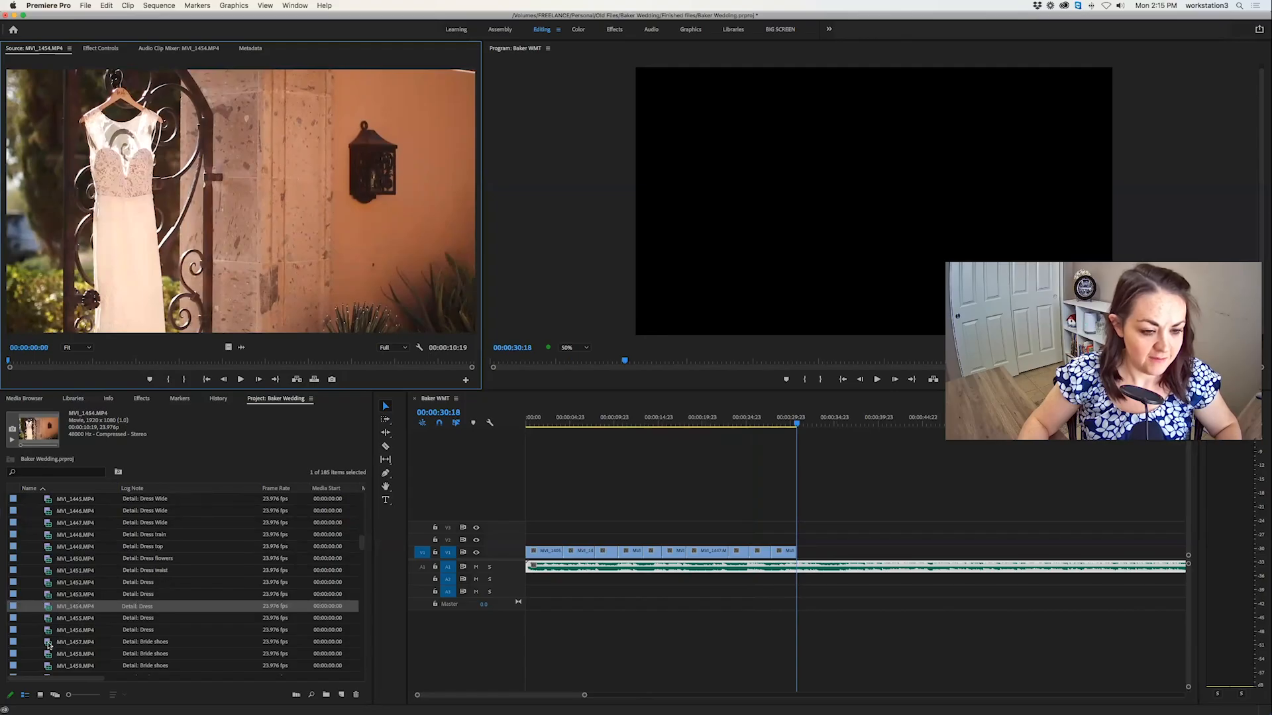
double_click(47, 646)
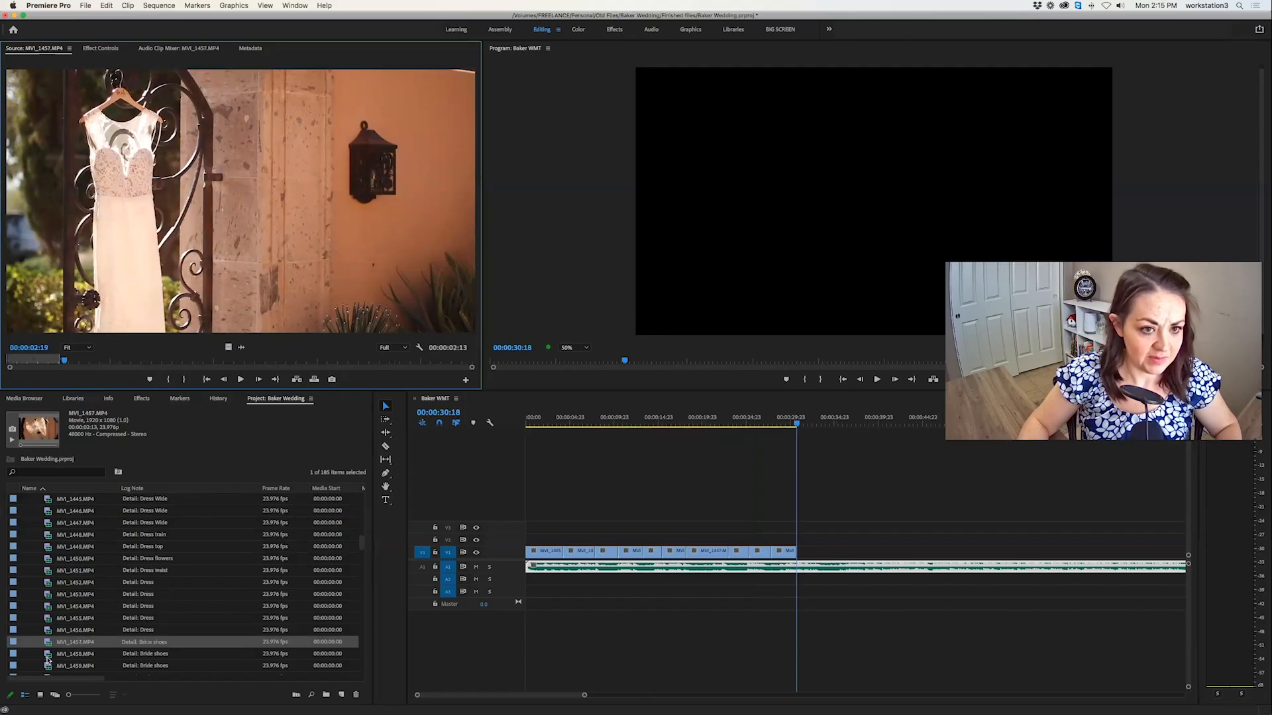
double_click(48, 655)
scroll(57, 631, "down", 3)
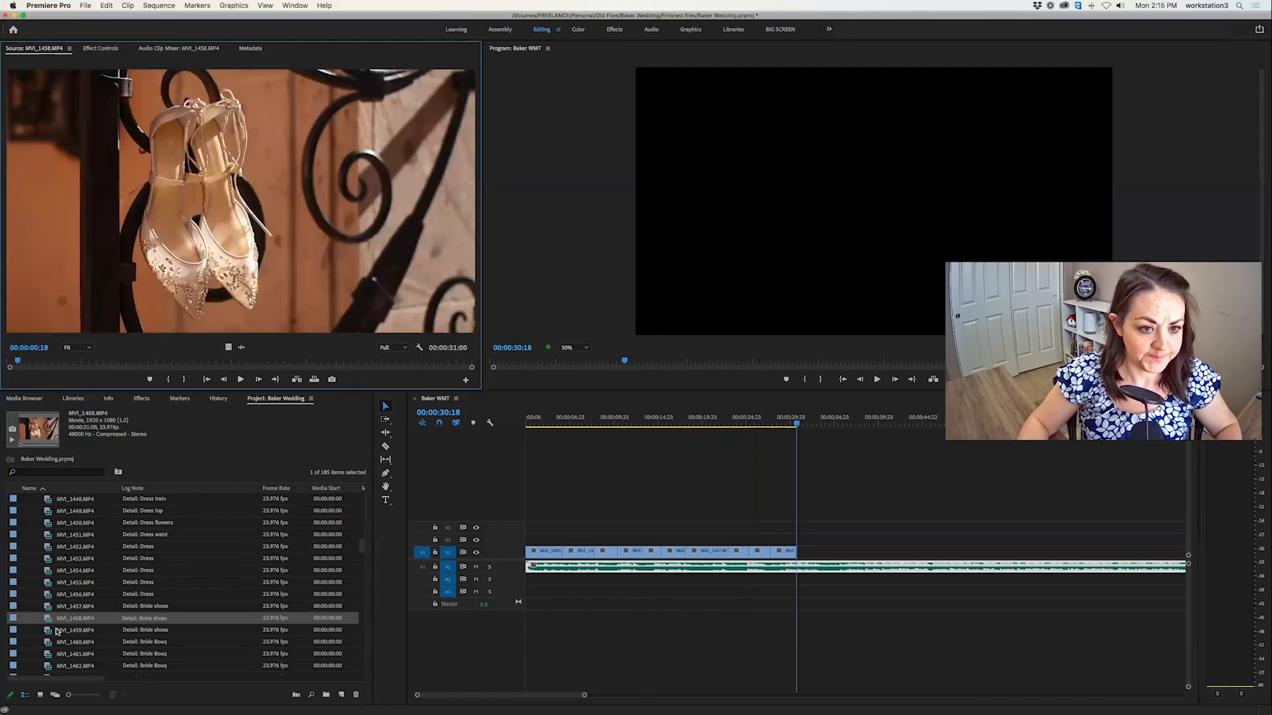
double_click(48, 631)
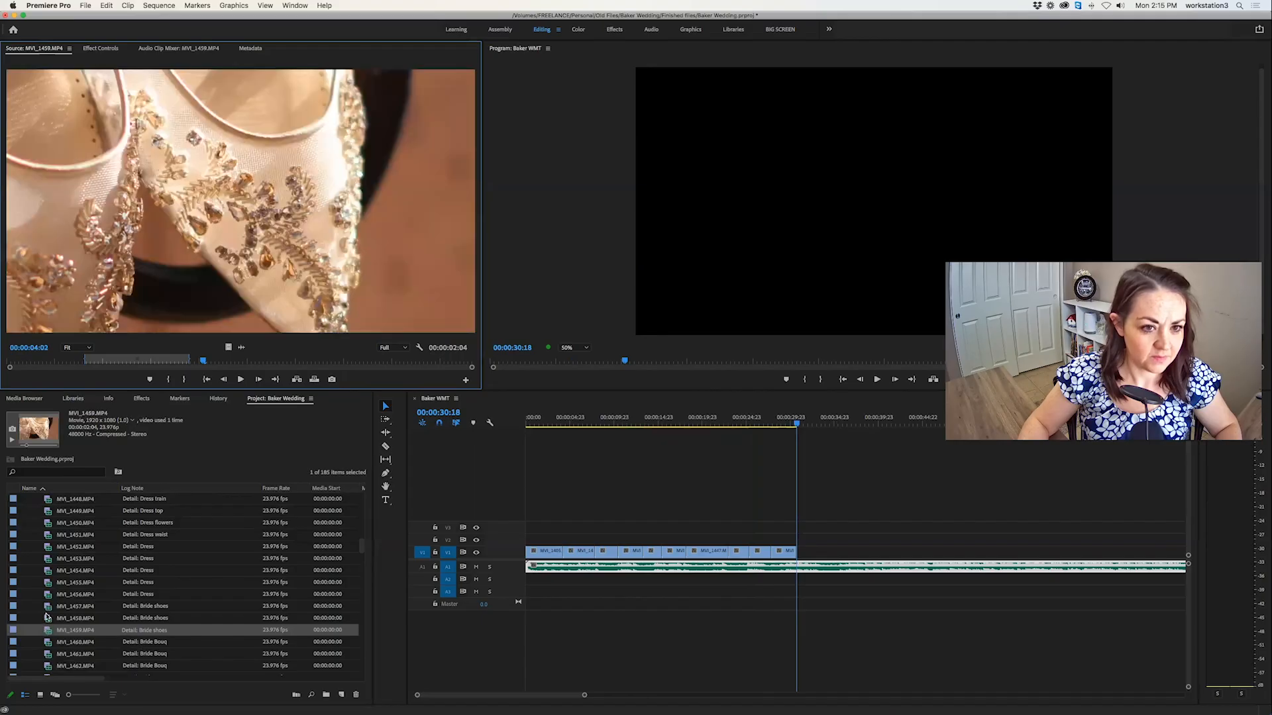
double_click(48, 620)
double_click(47, 607)
Mark a 00:00:03:08 section of the bride shoes clip MVI_1458.MP4 and overwrite it at 00:00:30:18.
double_click(45, 618)
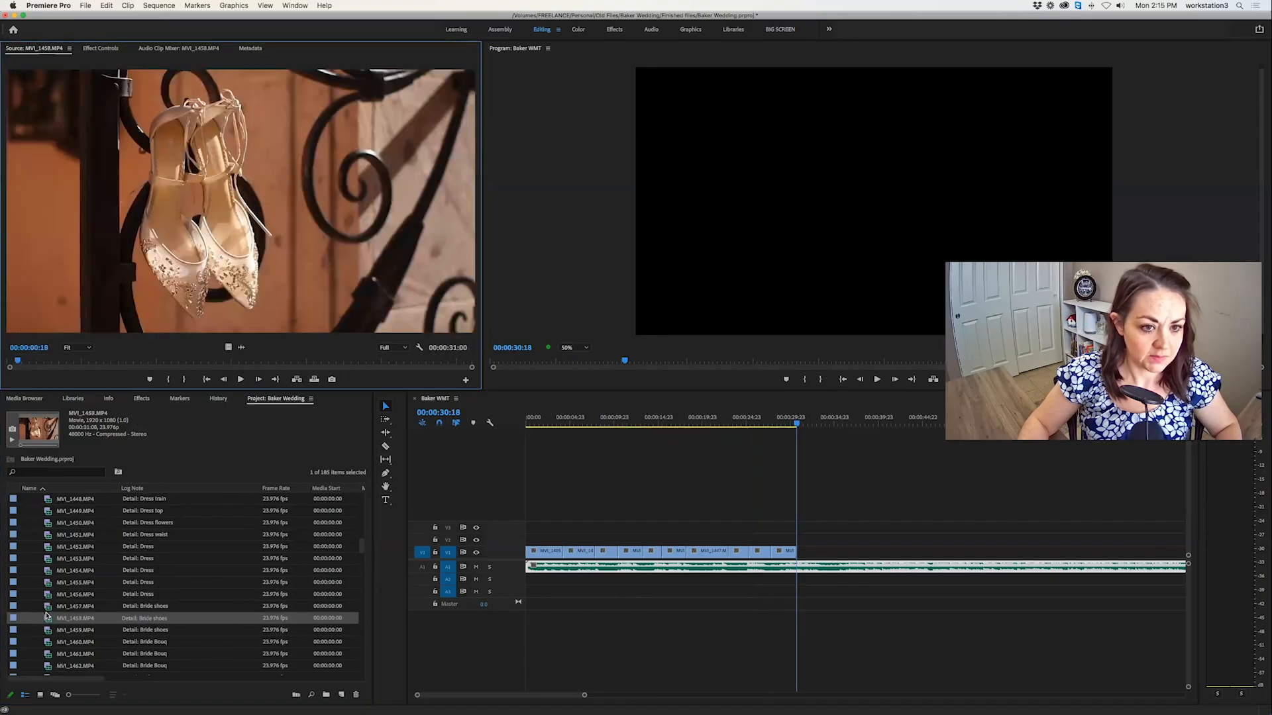
key("space")
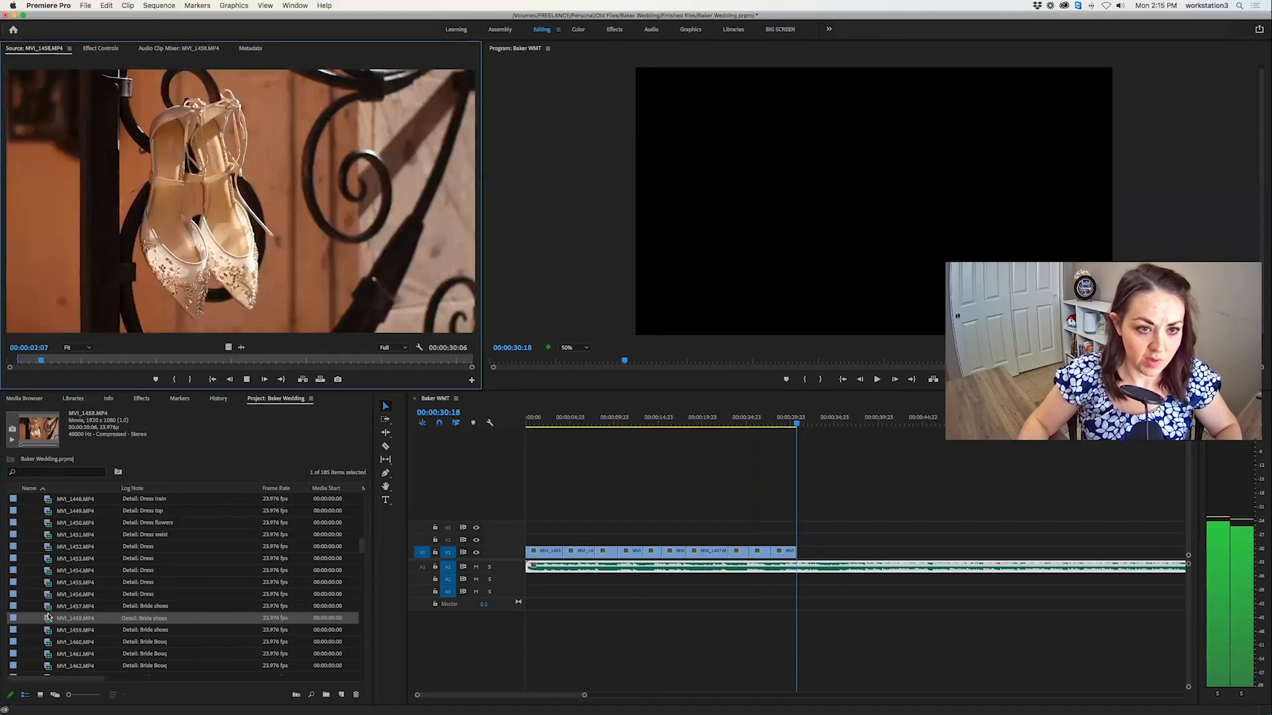
key("o")
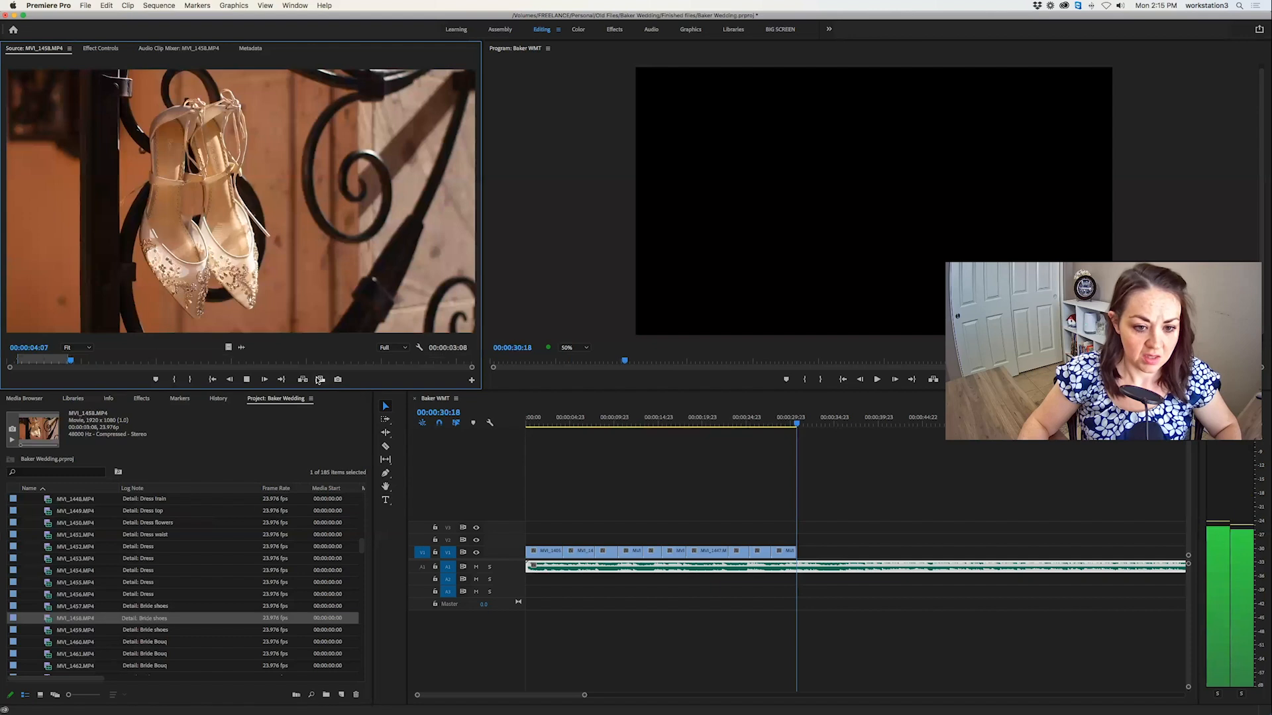
key(".")
Mark a 00:00:01:23 section of the shoe close-up MVI_1457.MP4 and overwrite it after the first shoes shot at 00:00:34:02.
double_click(58, 632)
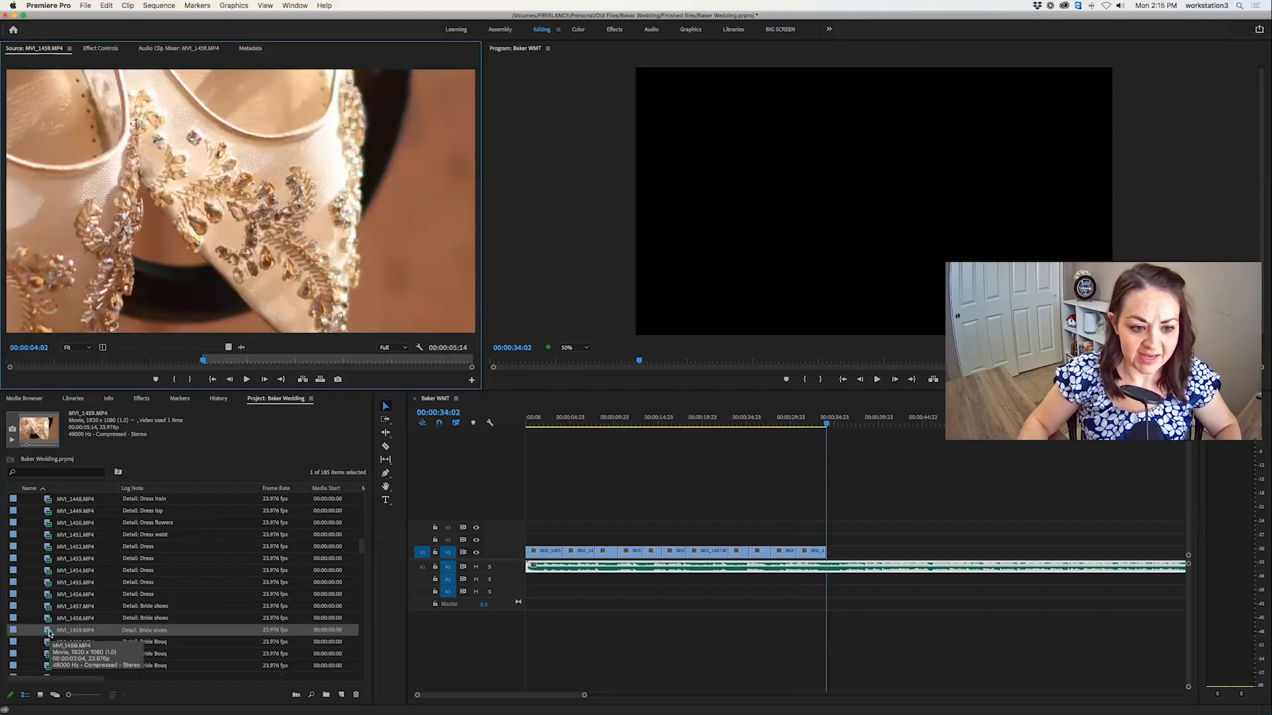
double_click(46, 607)
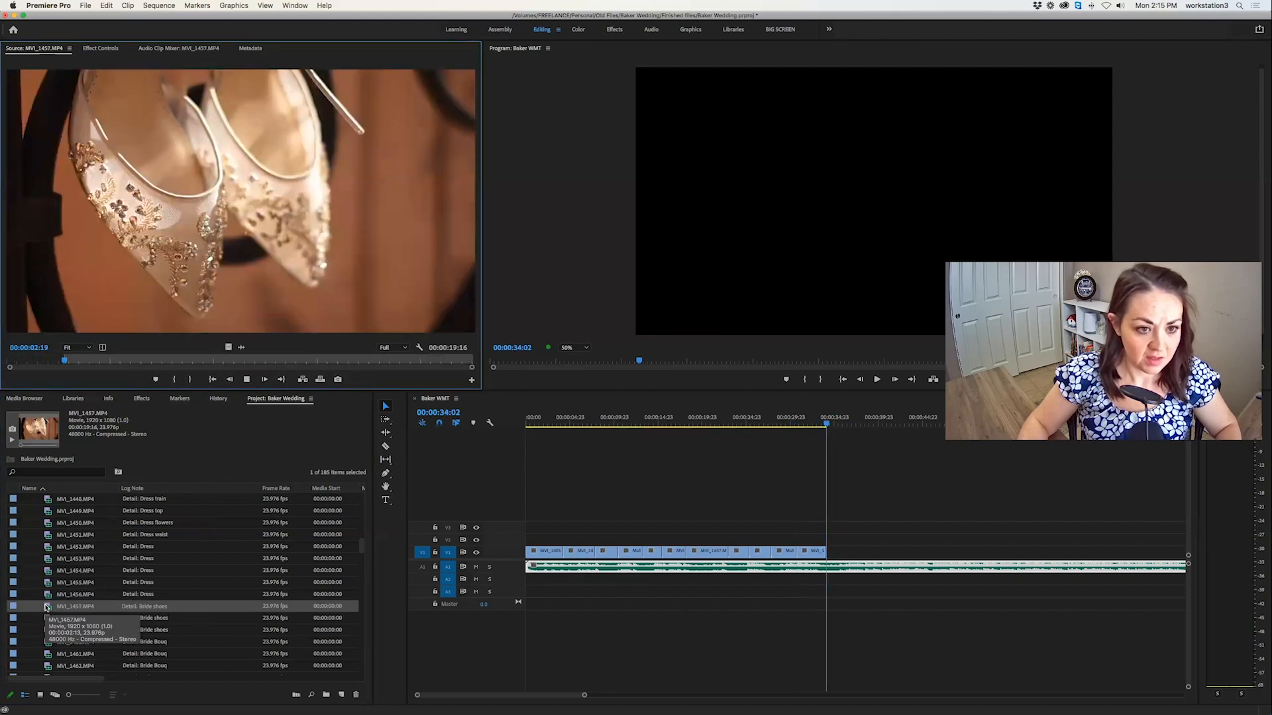
key("space")
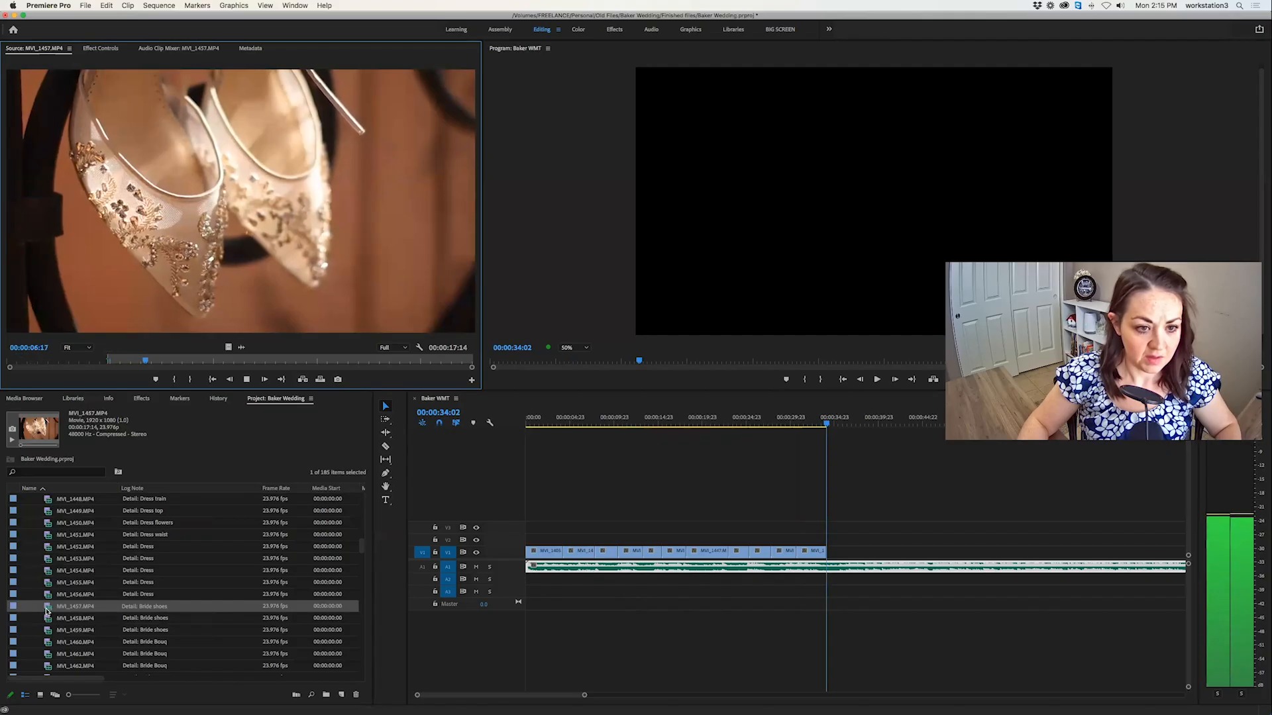
key("o")
key("space")
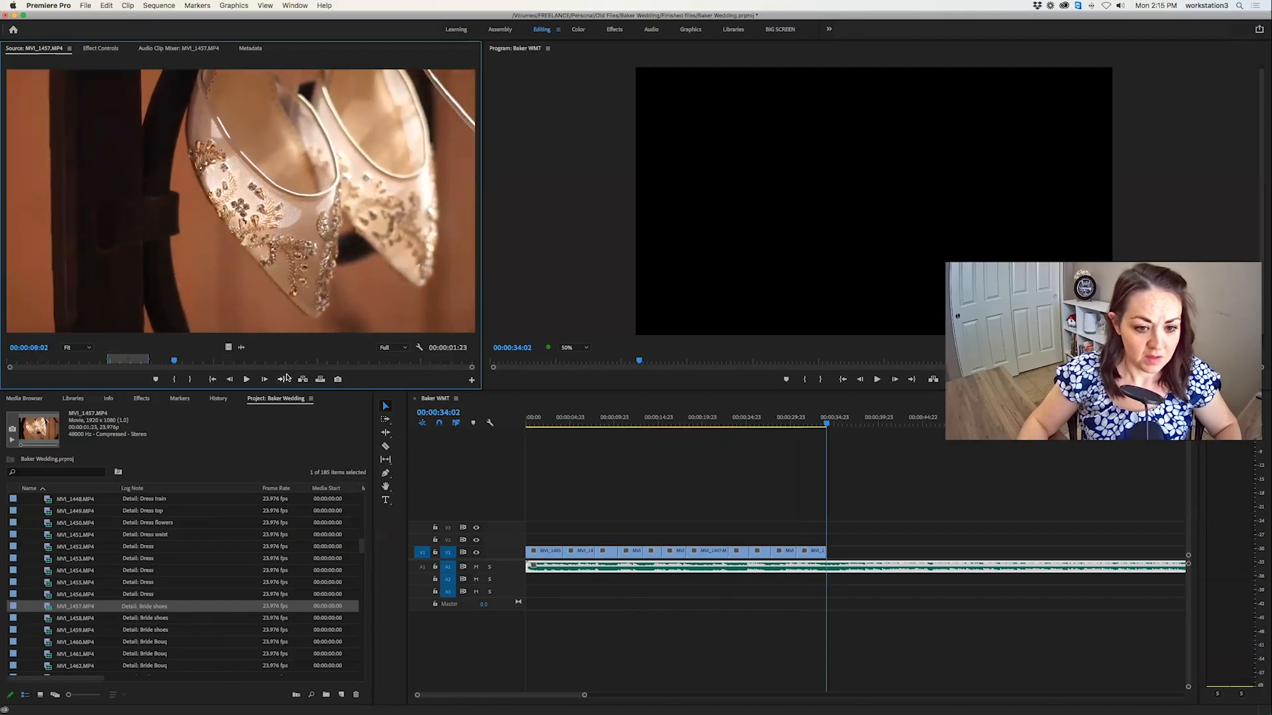
left_click(320, 379)
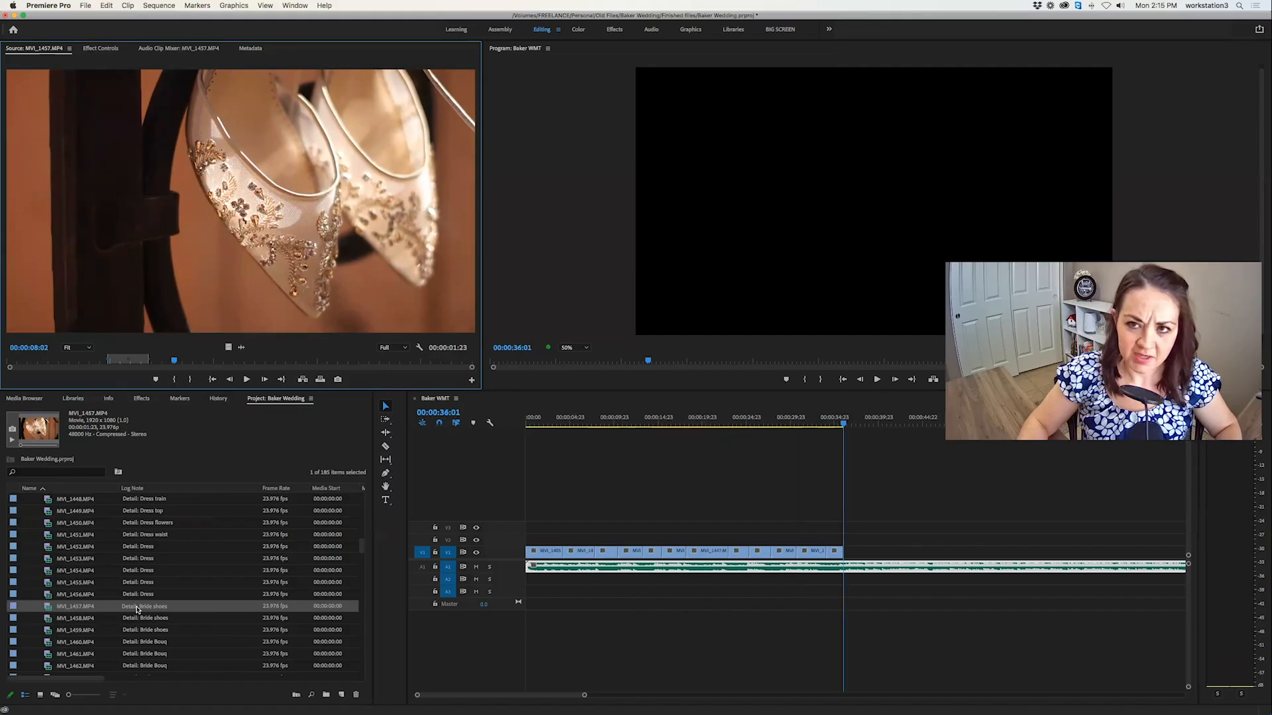
Skim the bride bouquet clip MVI_1460.MP4, mark a 00:00:03:00 section of the full bouquet, and overwrite it after the shoe shots at 00:00:36:01.
double_click(47, 619)
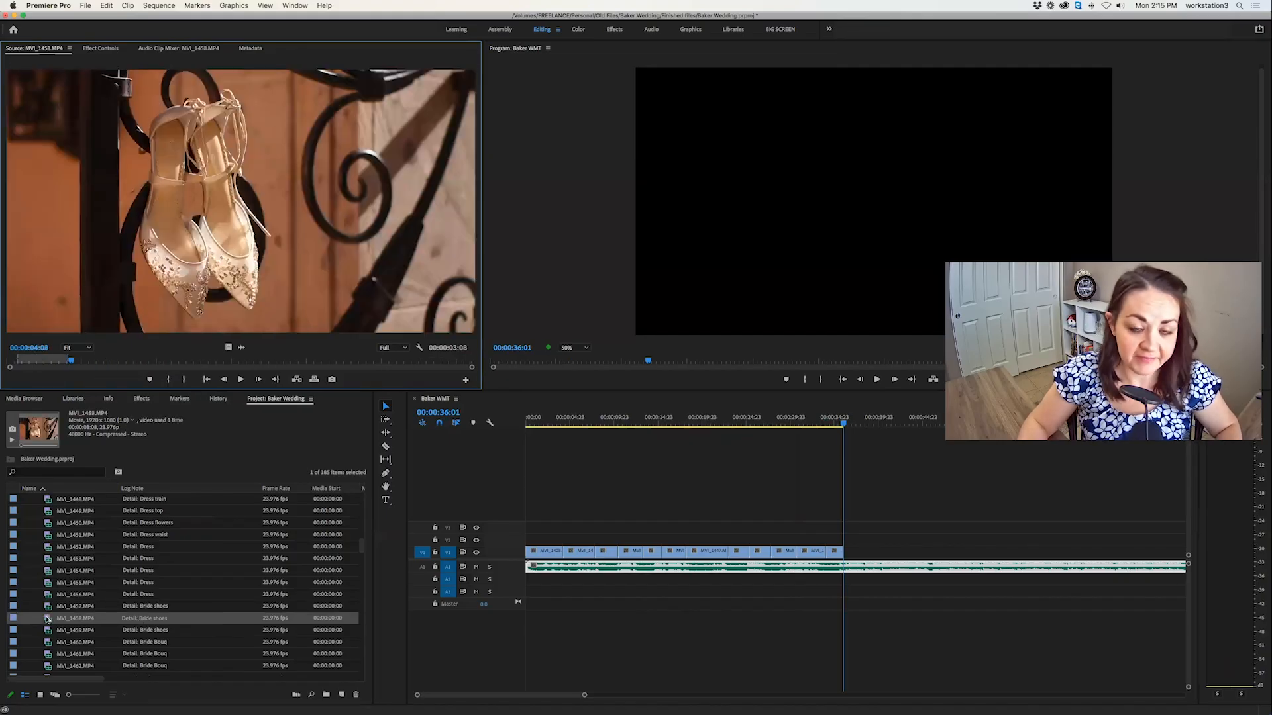
double_click(47, 630)
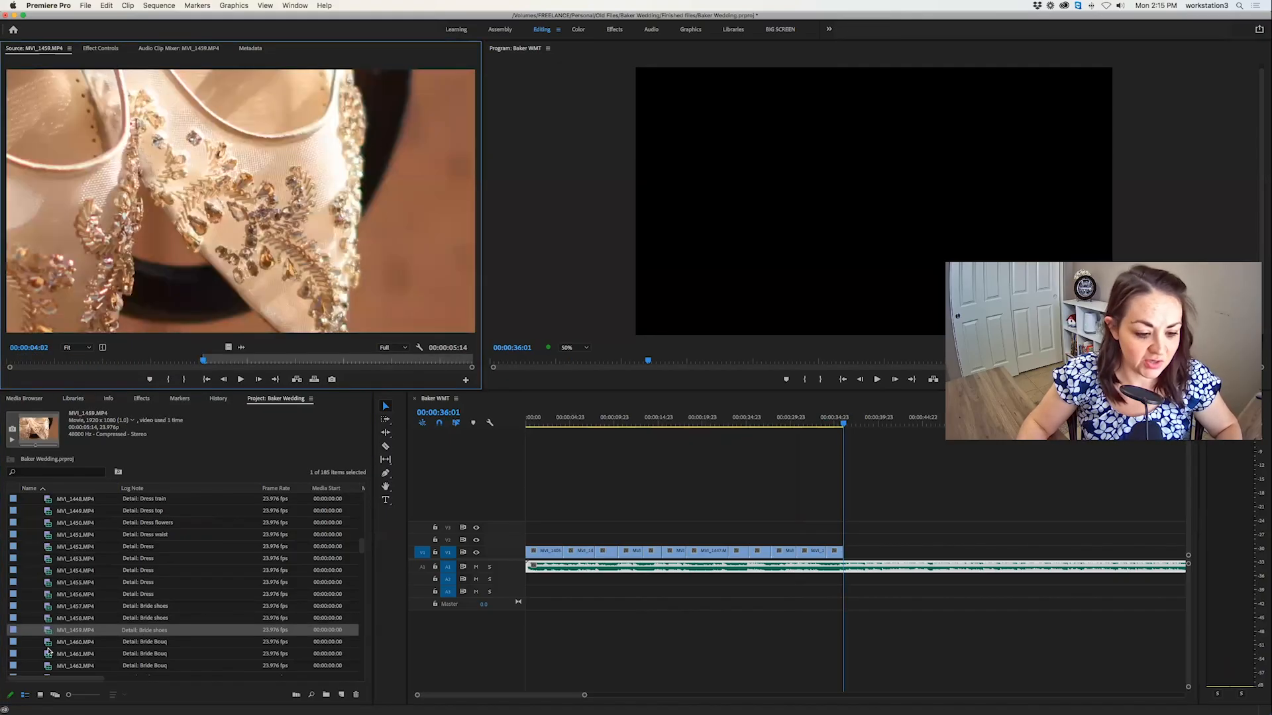
double_click(47, 642)
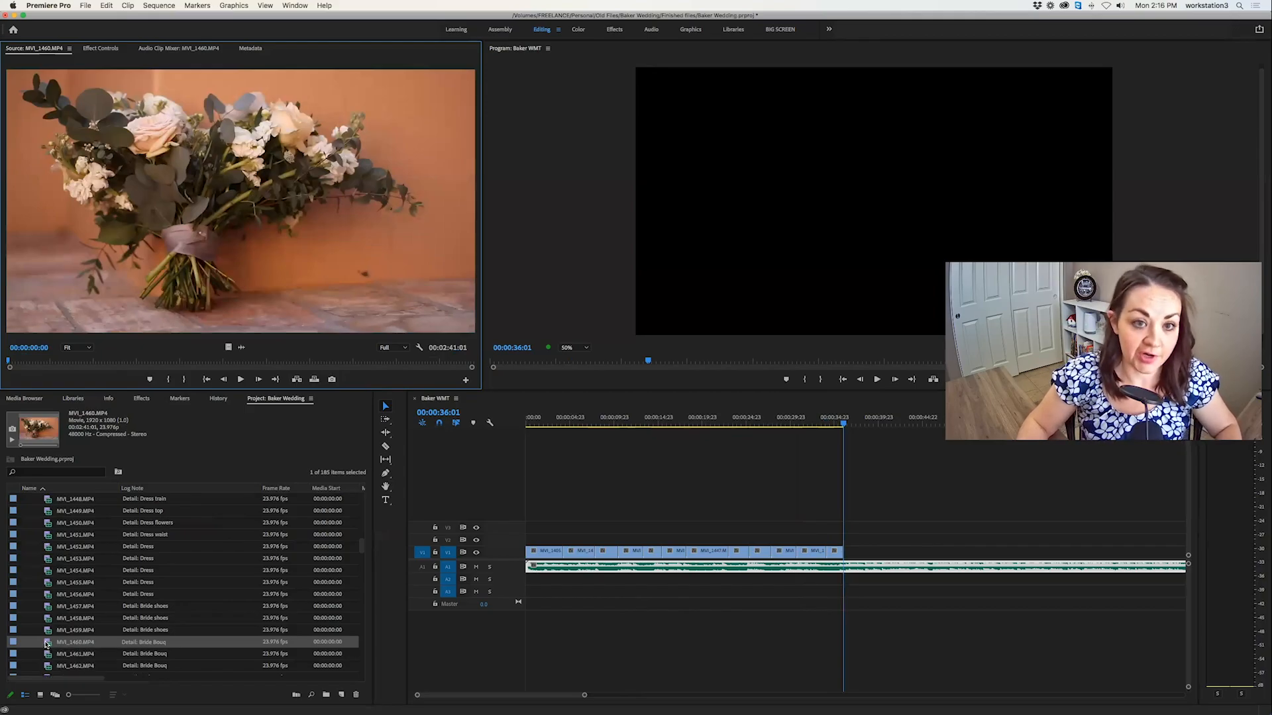
key("space")
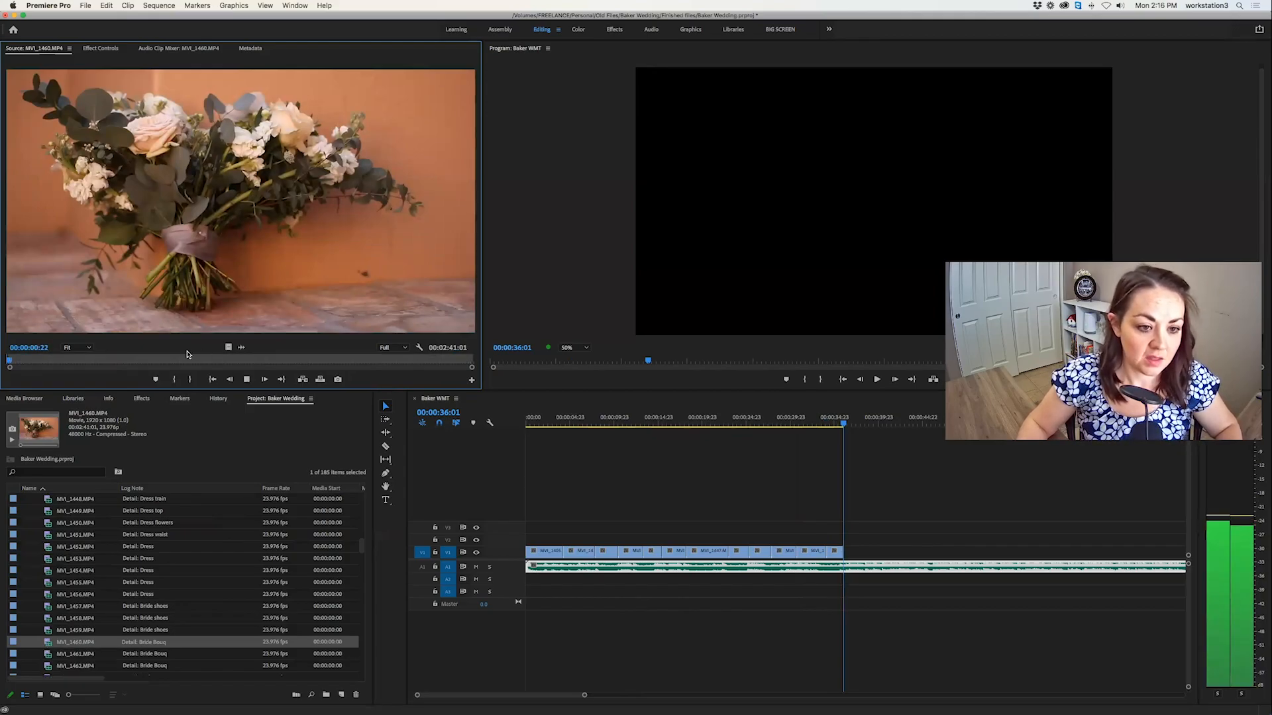
left_click(46, 361)
left_click_drag(122, 361, 366, 366)
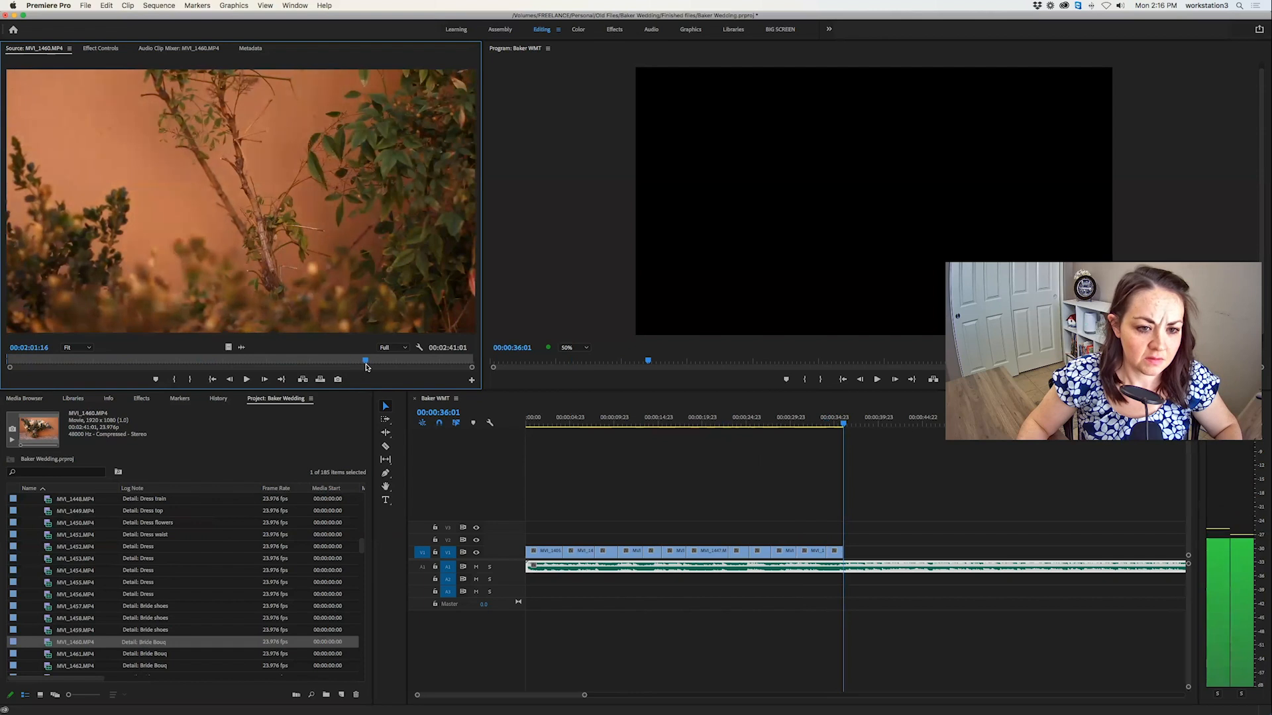
left_click(213, 362)
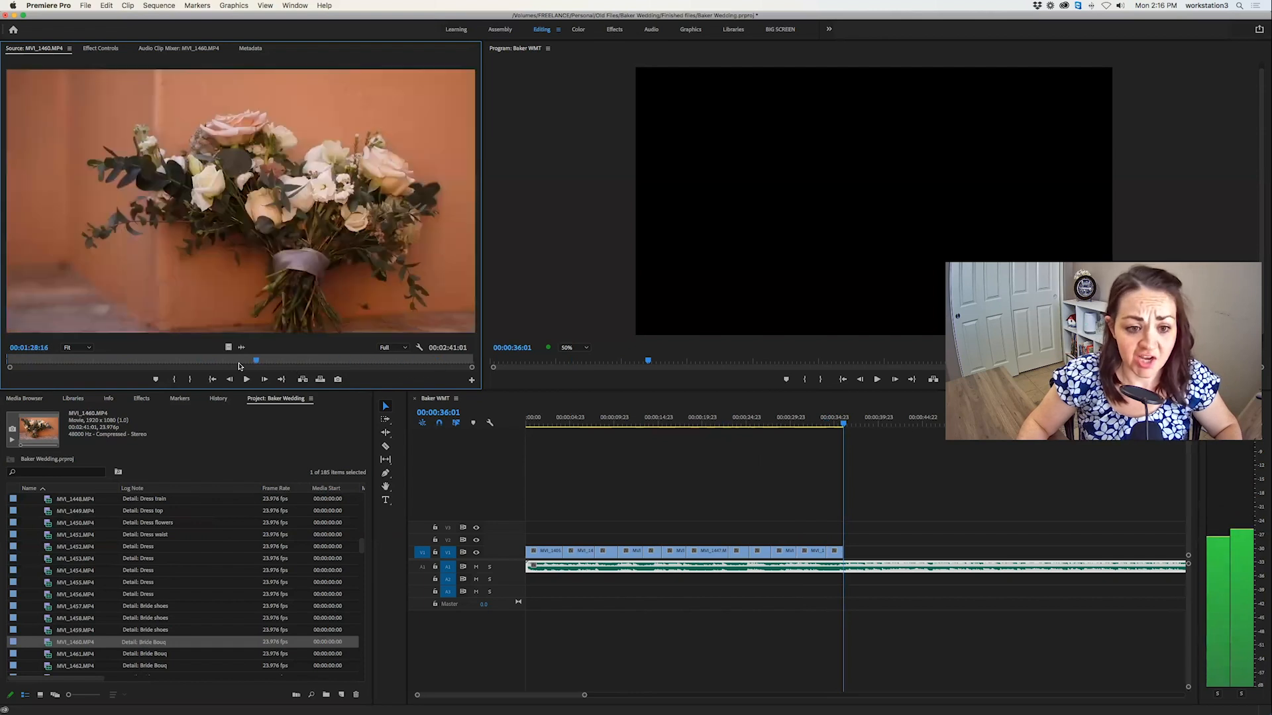
left_click_drag(197, 363, 164, 364)
key("space")
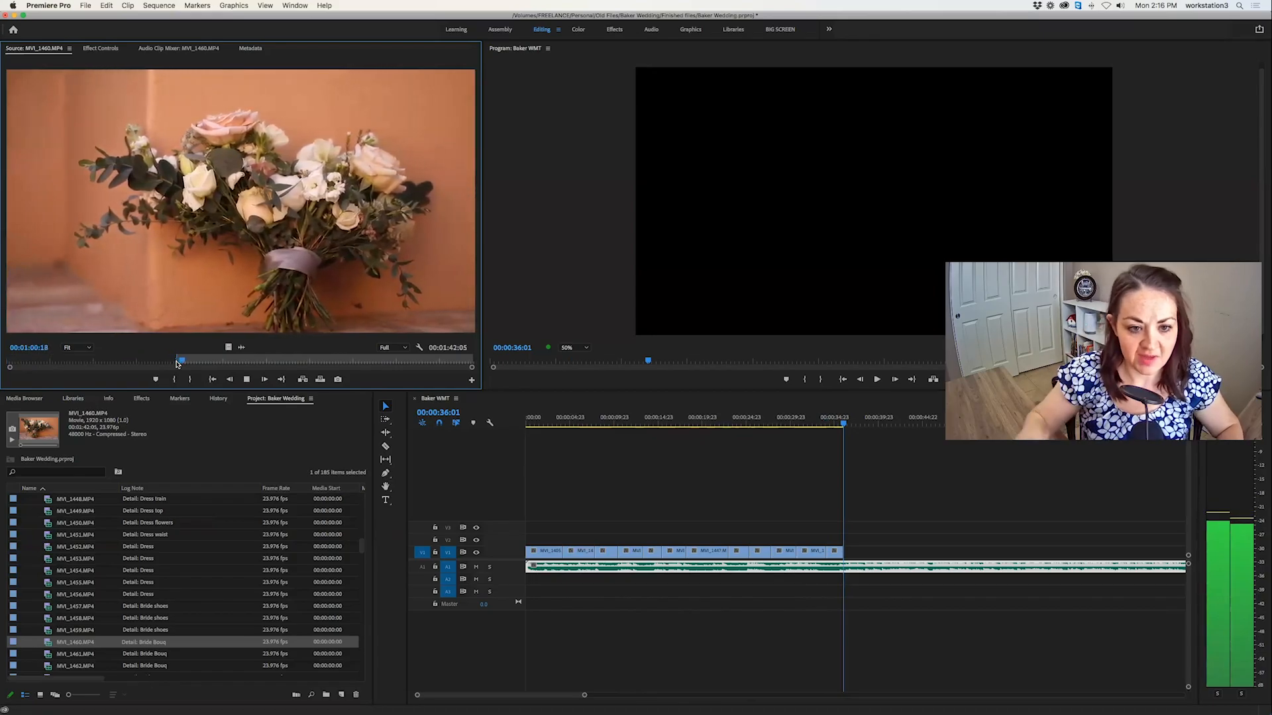
key("o")
key("period")
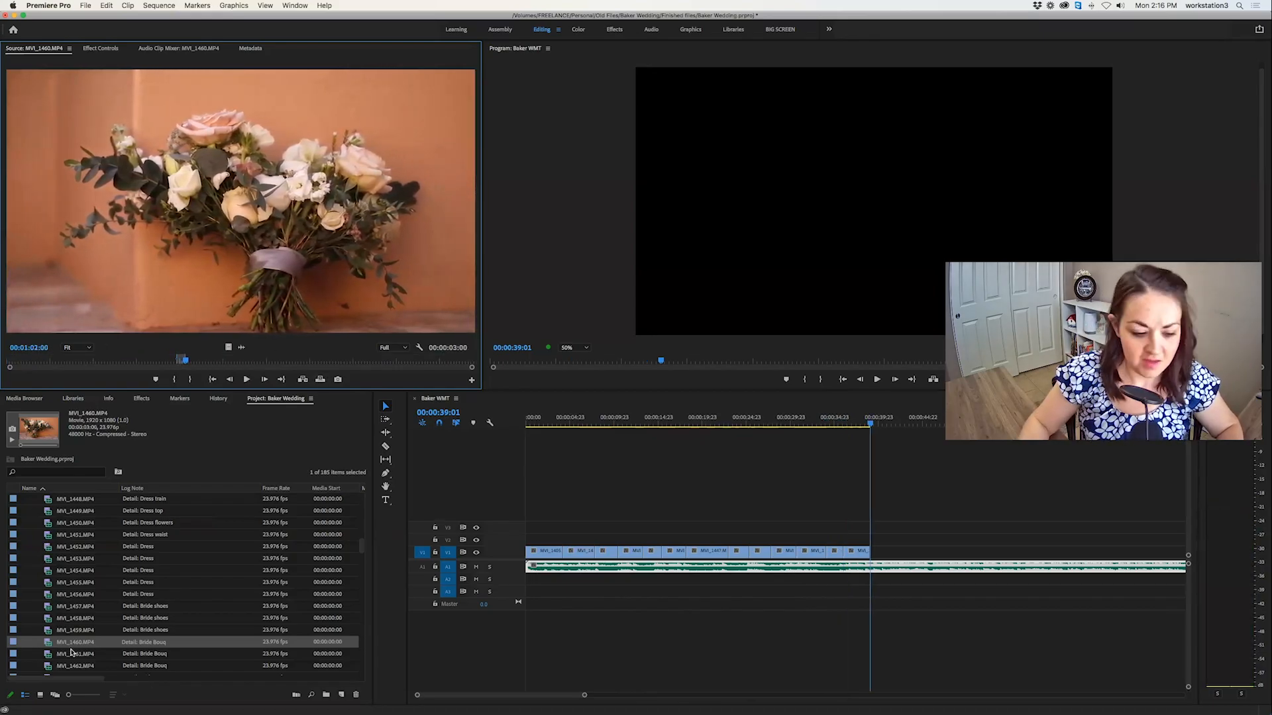
Check the bride bouquet clips MVI_1461.MP4 and MVI_1462.MP4, and mark a 00:00:02:22 section of the rose close-up in MVI_1463.MP4.
double_click(48, 655)
scroll(56, 629, "down", 2)
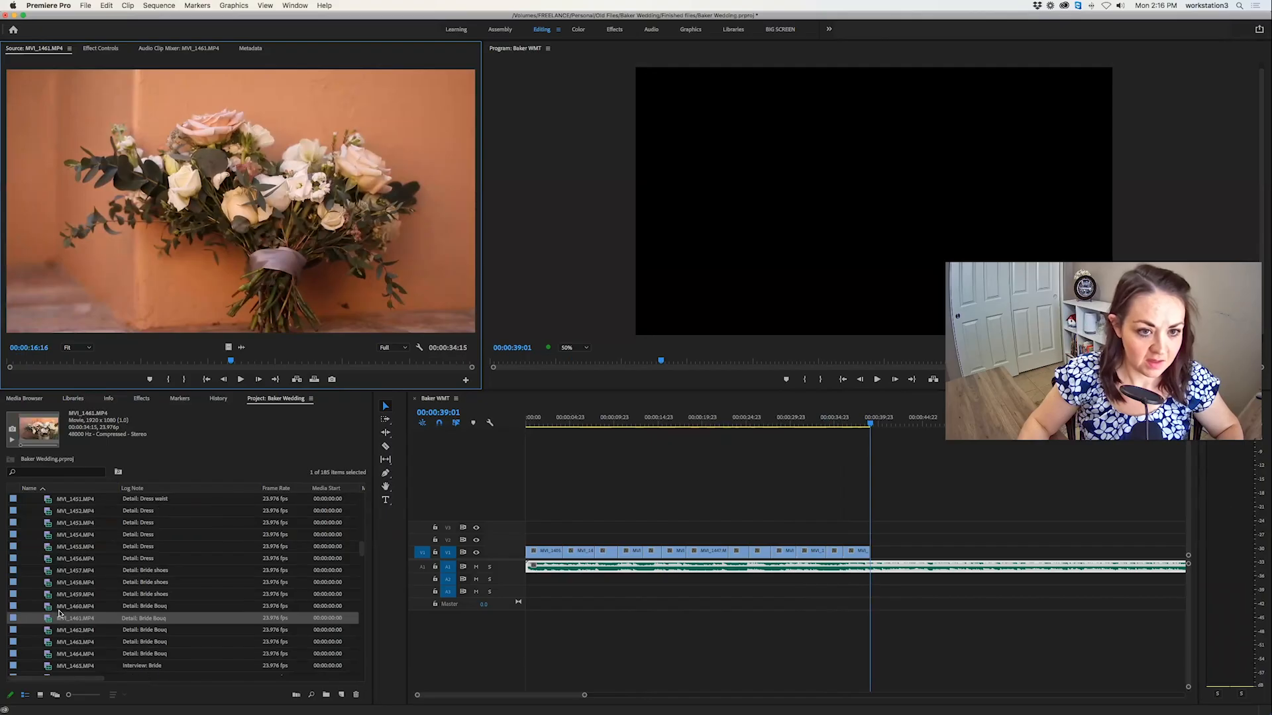
double_click(49, 599)
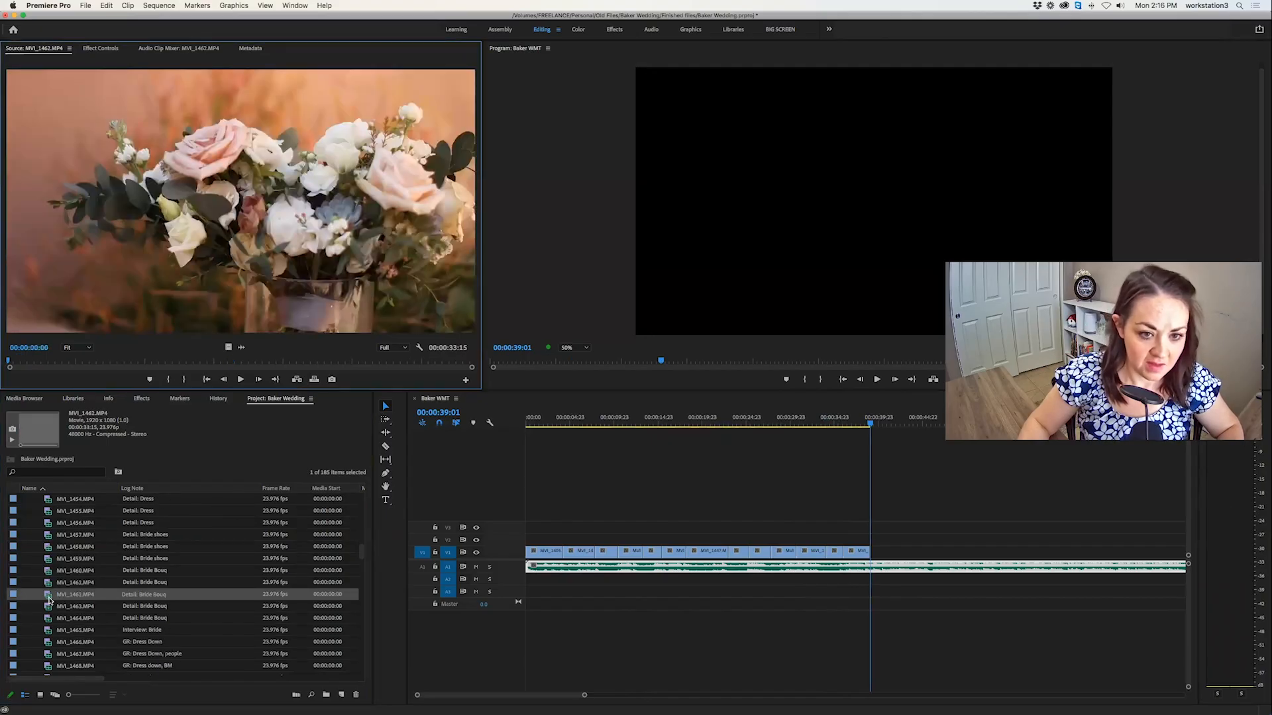
double_click(46, 611)
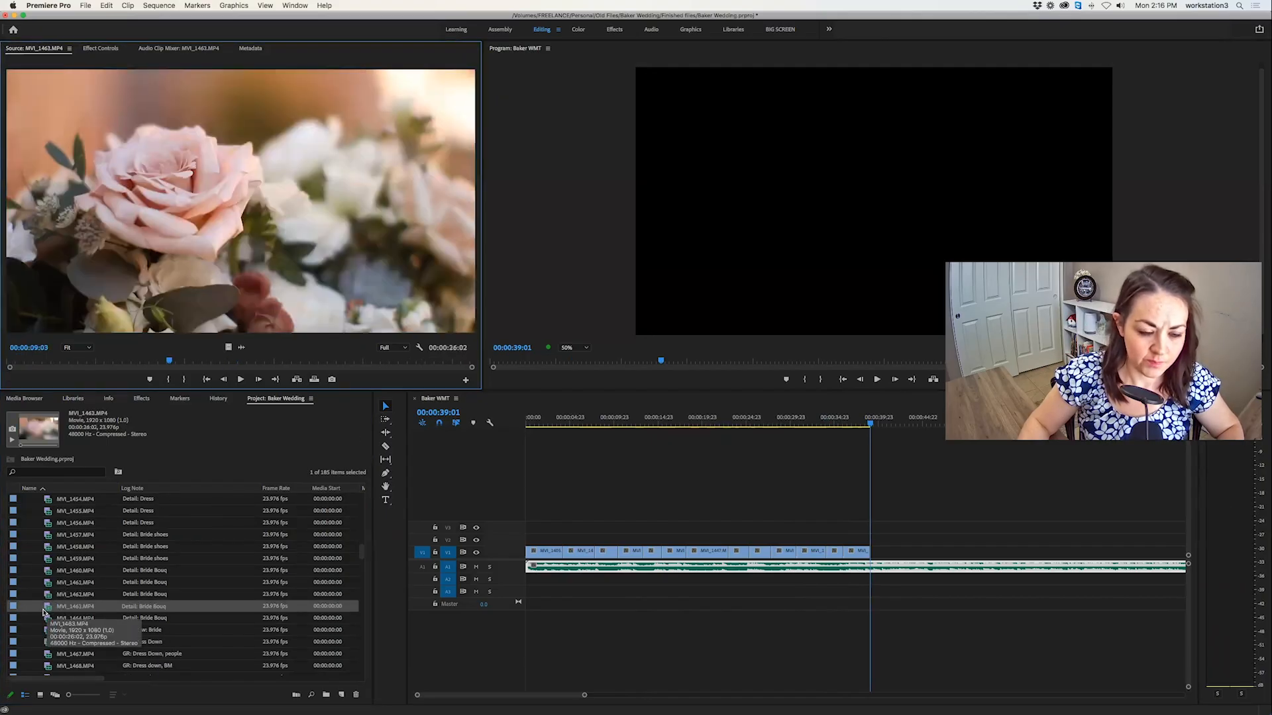
key("i")
key("space")
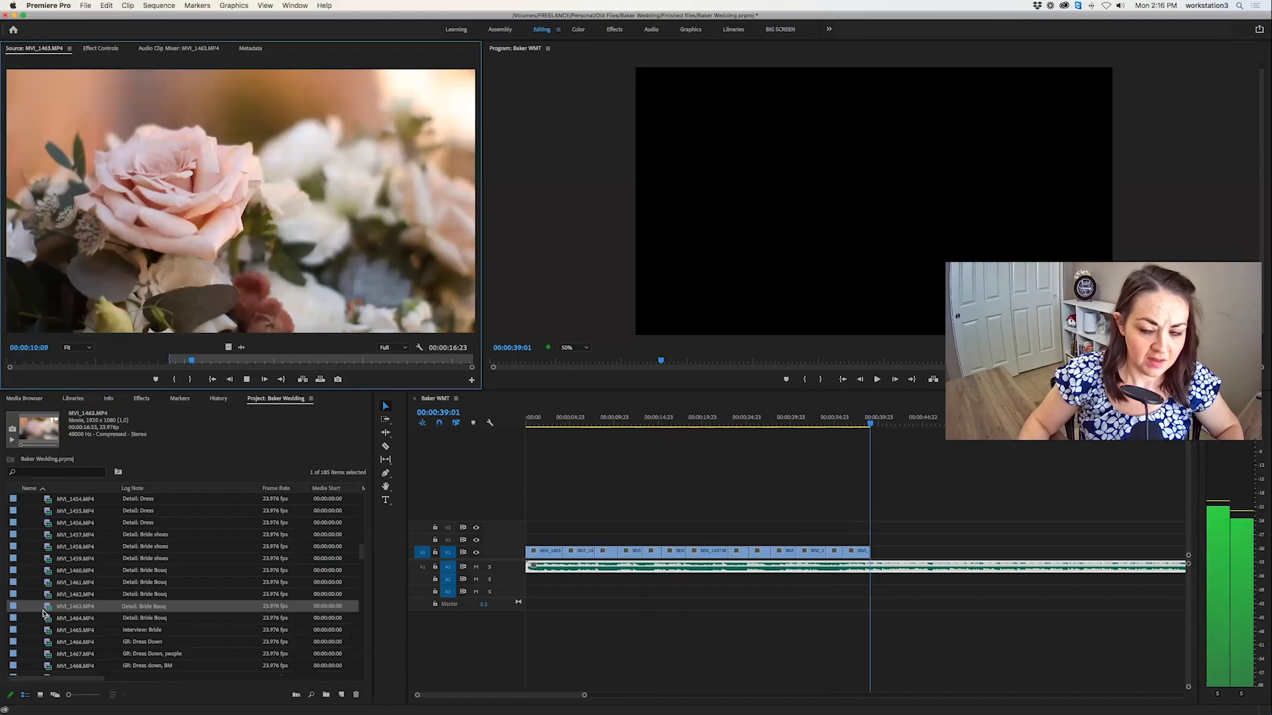
key("o")
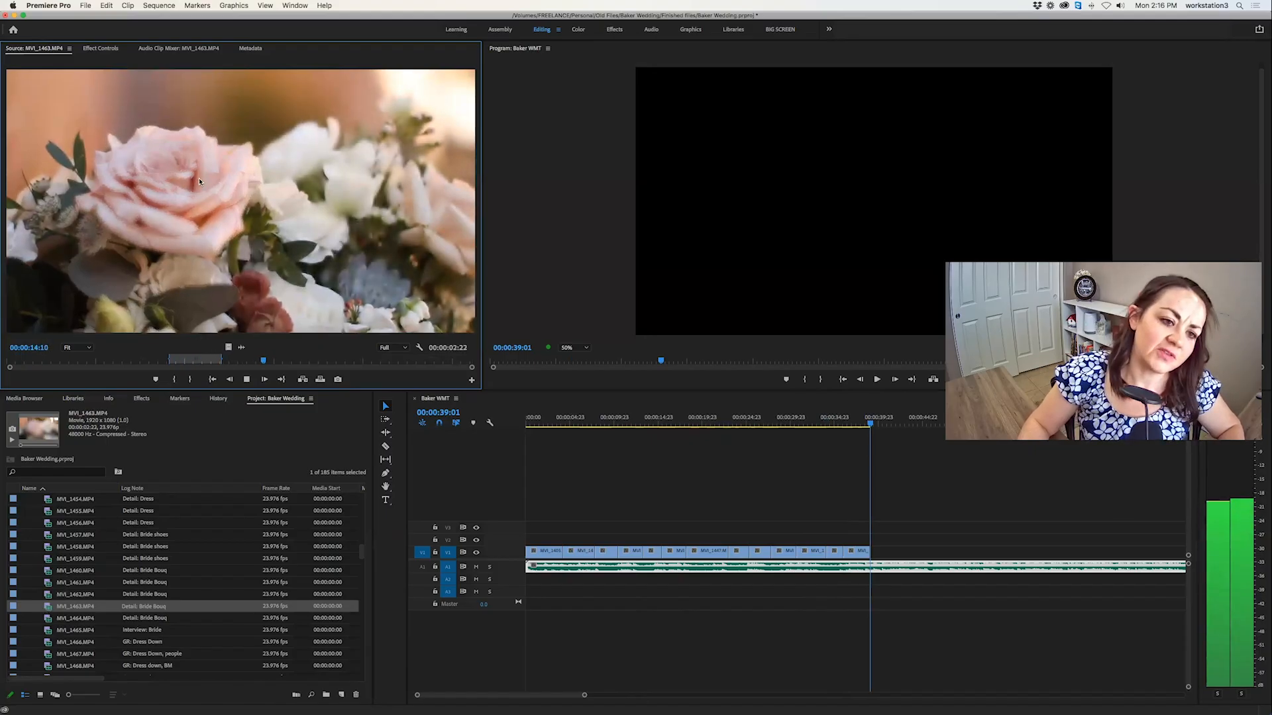
left_click_drag(288, 361, 441, 361)
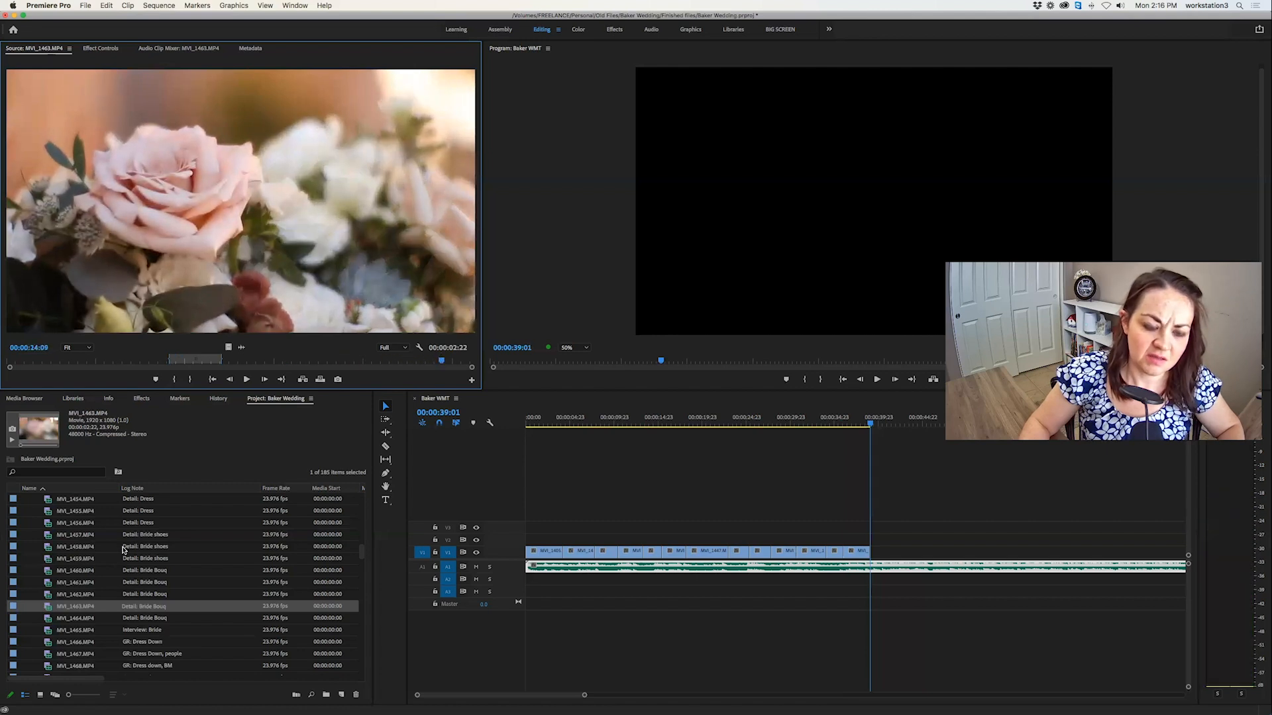
Mark a 00:00:03:02 section of the rose and succulent close-up in MVI_1464.MP4 and overwrite it at 00:00:39:01.
double_click(47, 619)
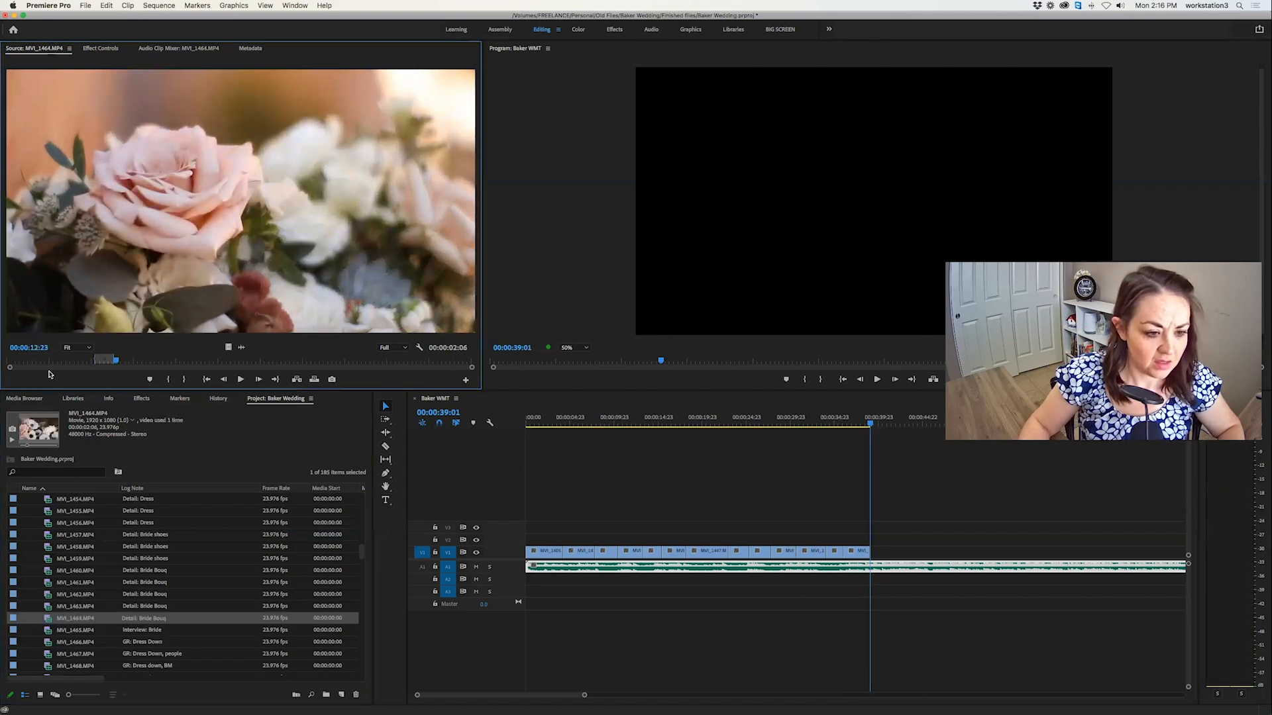
left_click_drag(32, 362, 244, 368)
key("i")
key("space")
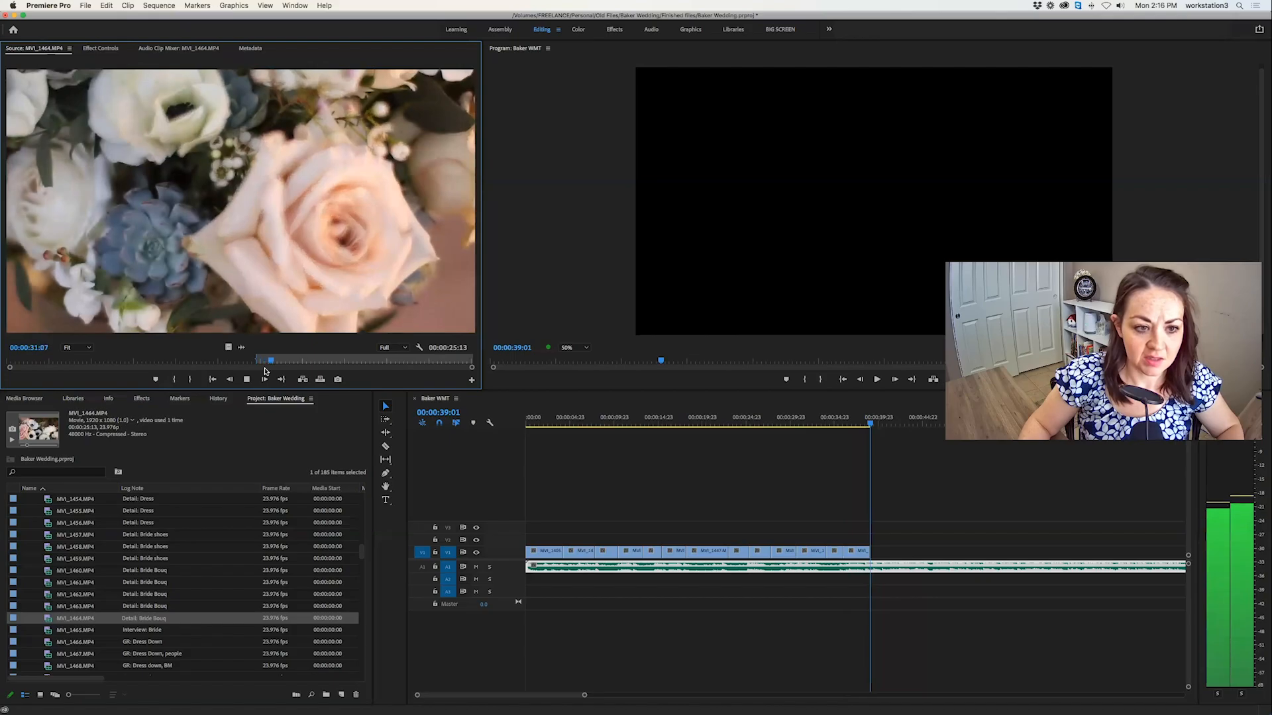
key("o")
left_click(321, 380)
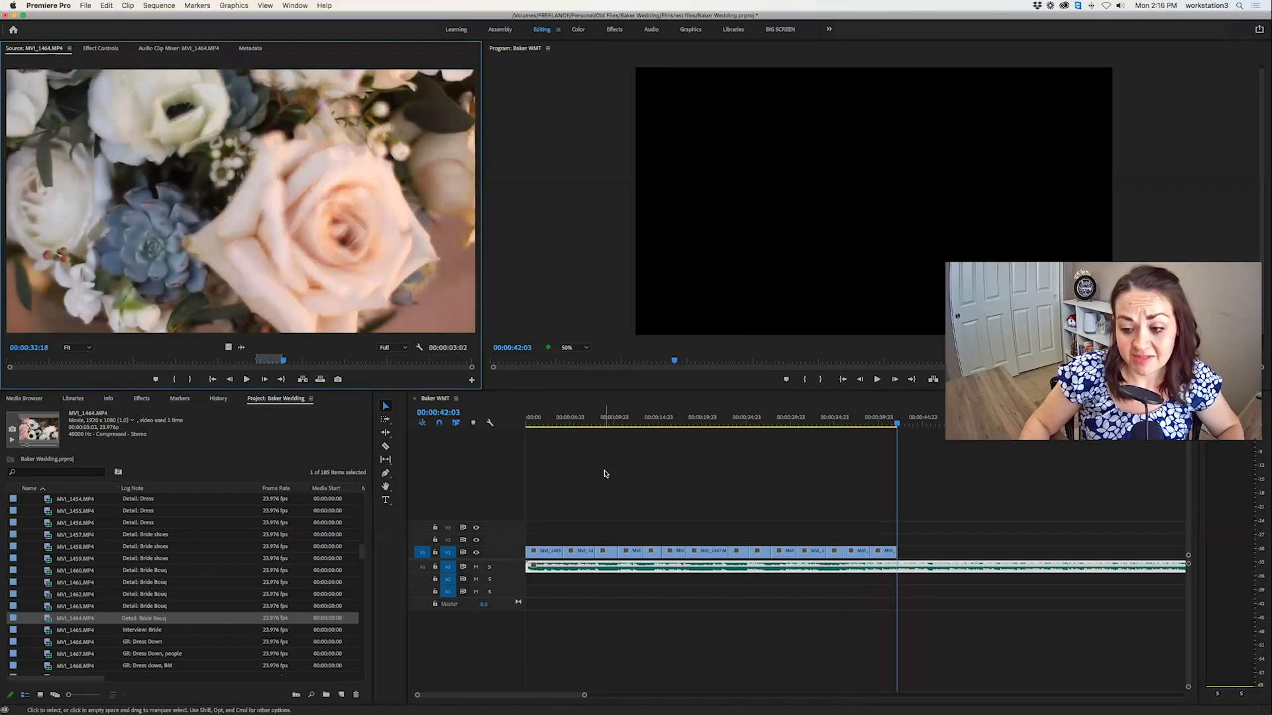
Review the bride interview clip MVI_1465.MP4, the dress-down clips MVI_1466.MP4 to MVI_1469.MP4 and the dress-on clip MVI_1470.MP4 for a usable shot.
double_click(51, 631)
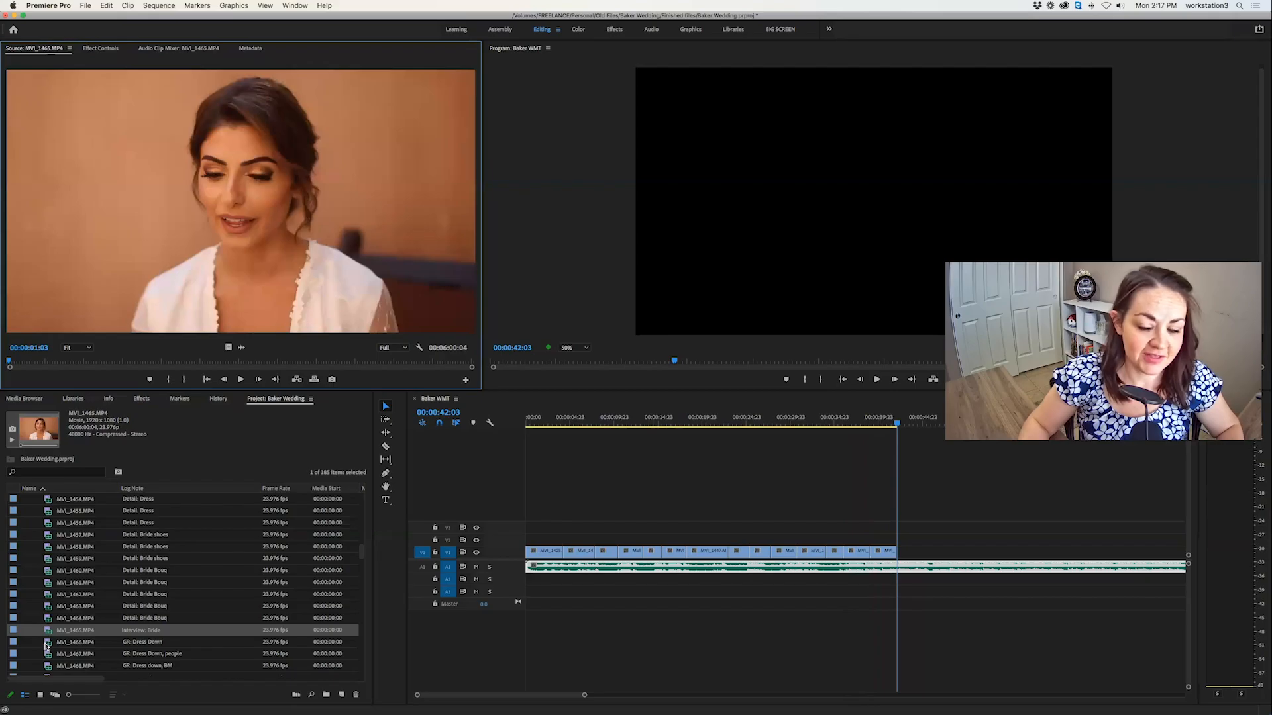
double_click(46, 643)
scroll(53, 642, "down", 3)
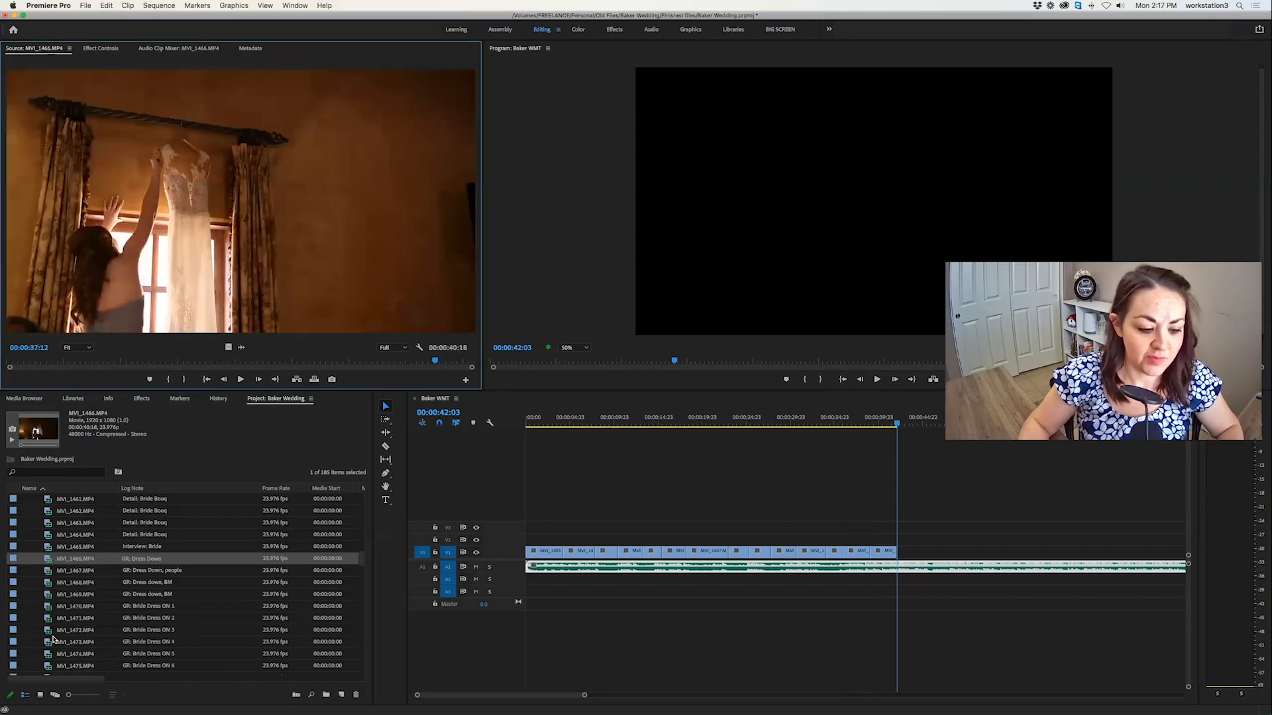
scroll(53, 639, "down", 1)
double_click(47, 548)
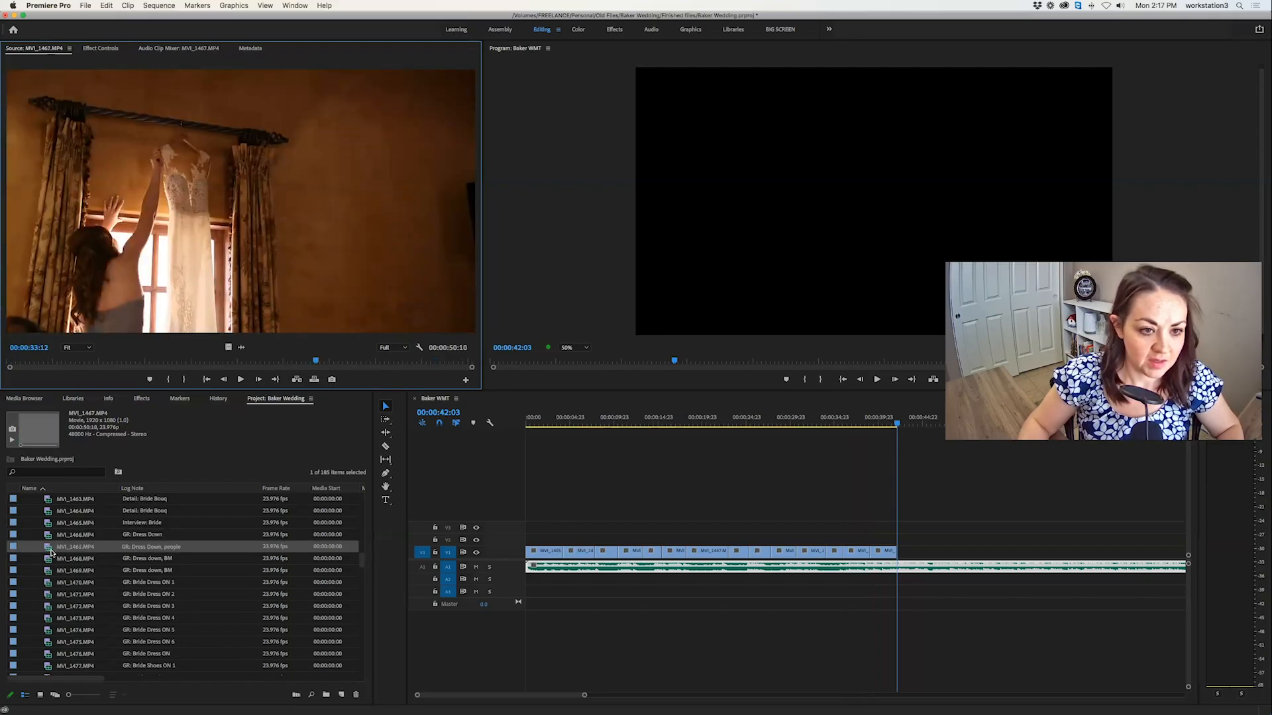
double_click(48, 560)
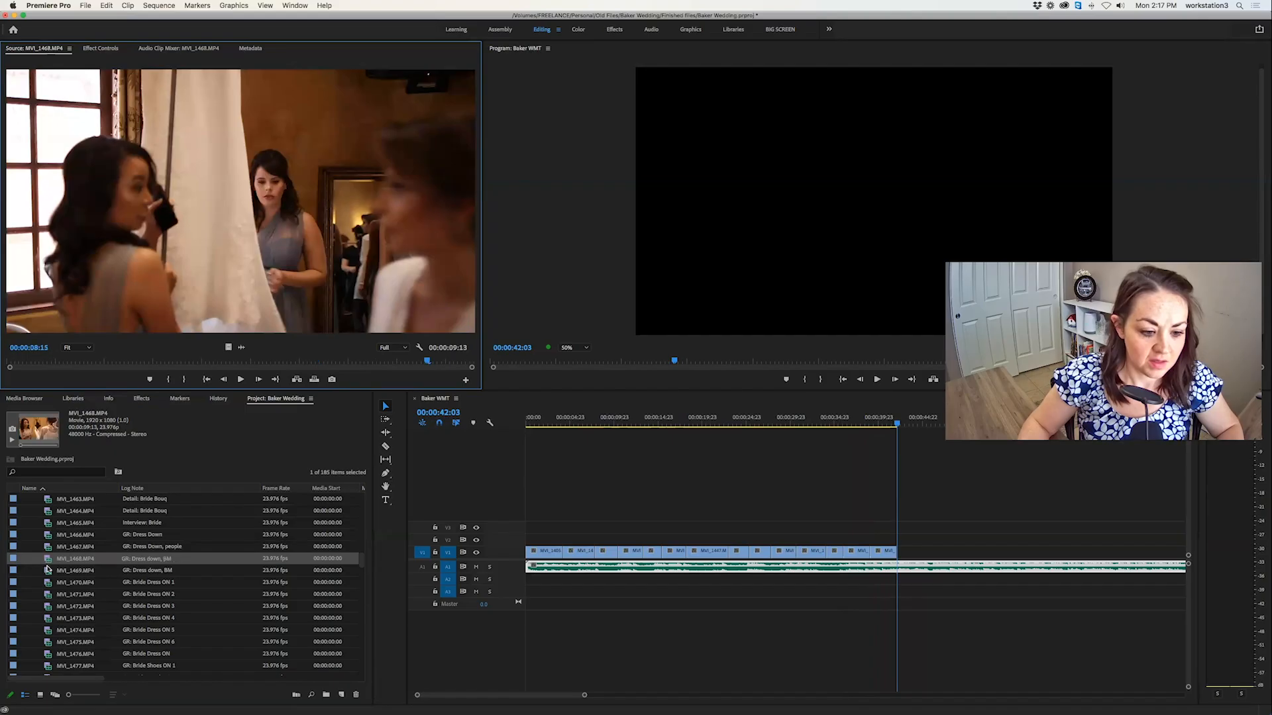
double_click(48, 571)
double_click(47, 583)
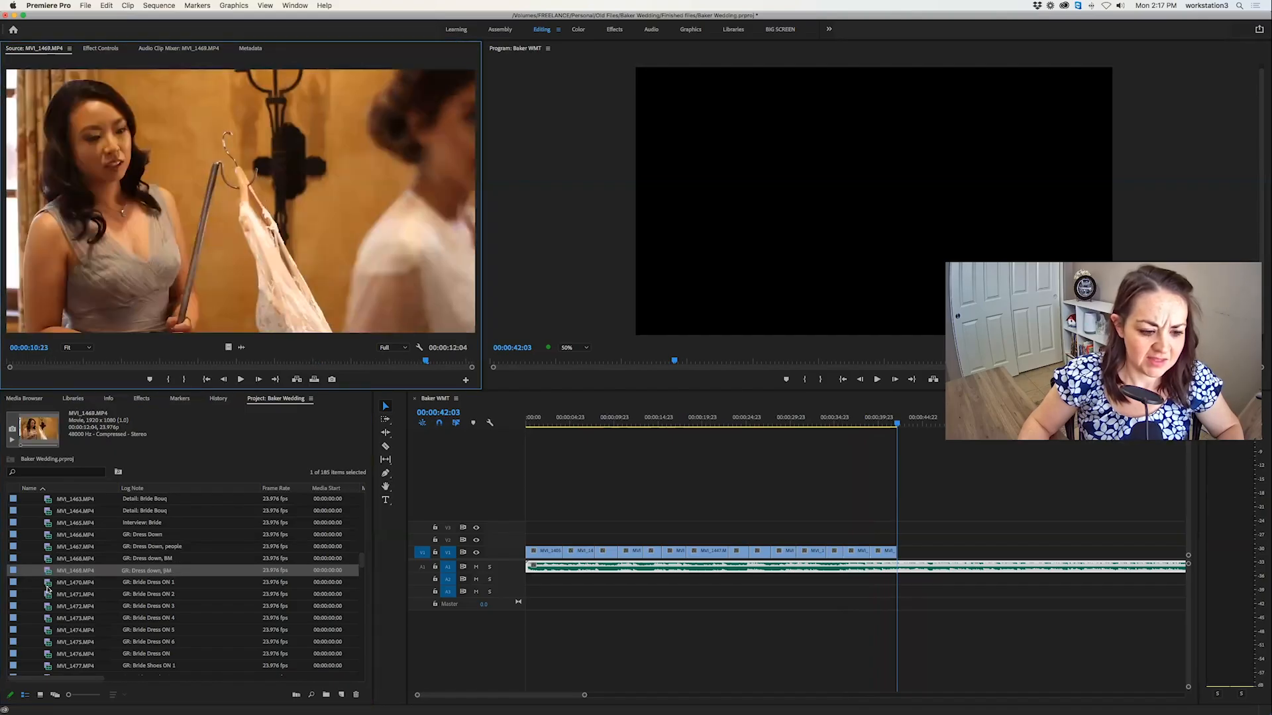
double_click(46, 595)
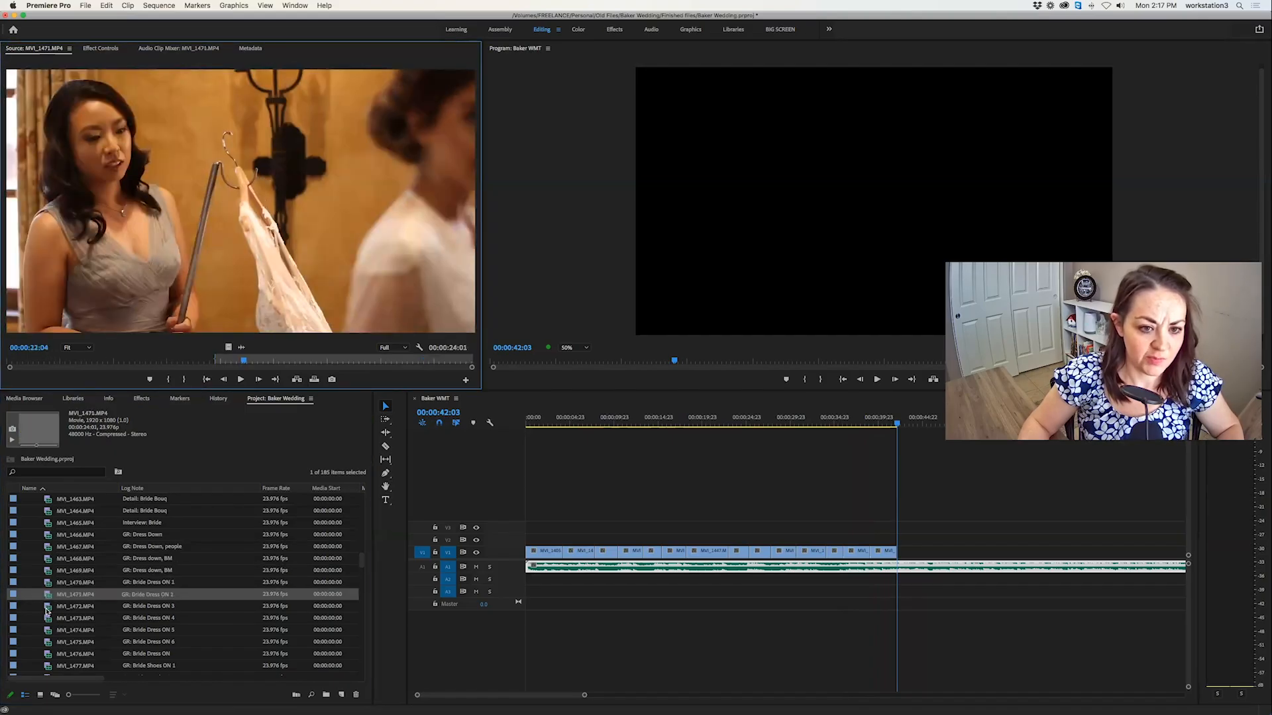
double_click(46, 583)
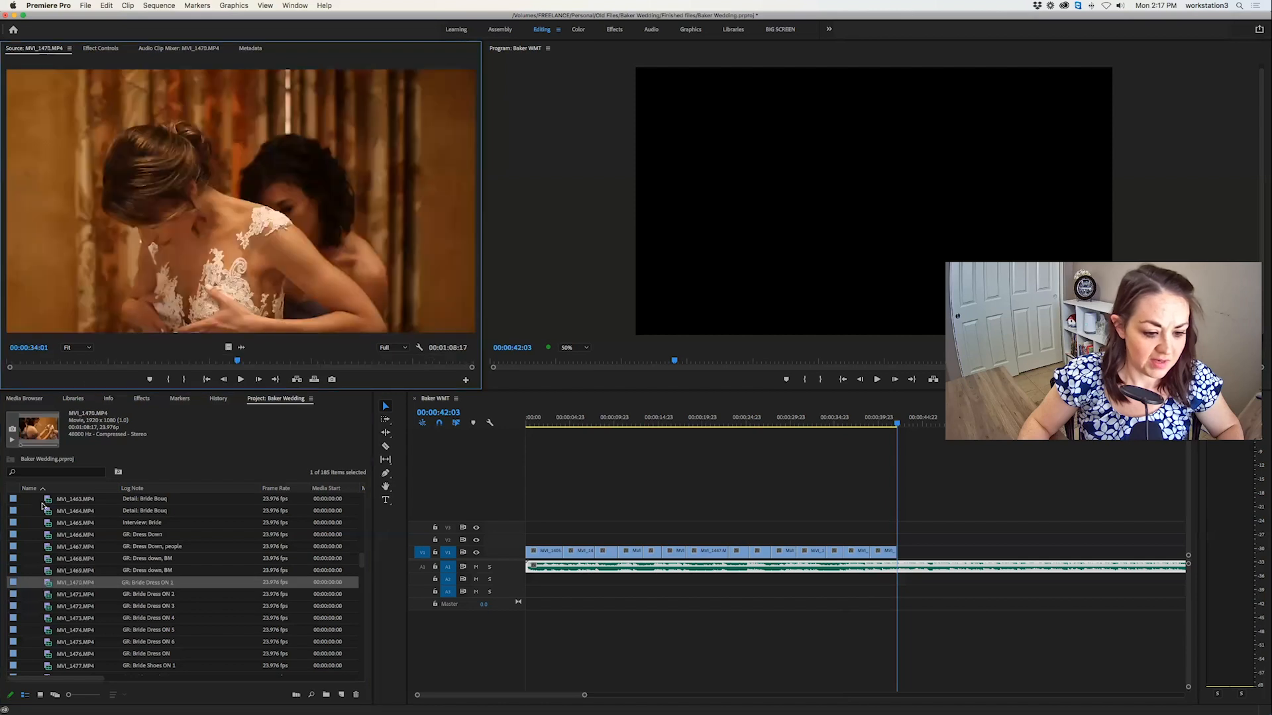
key("space")
Mark a 00:00:04:03 section of the wide bride dress clip MVI_1471.MP4 and overwrite it after the bouquet shots at 00:00:42:03.
double_click(46, 595)
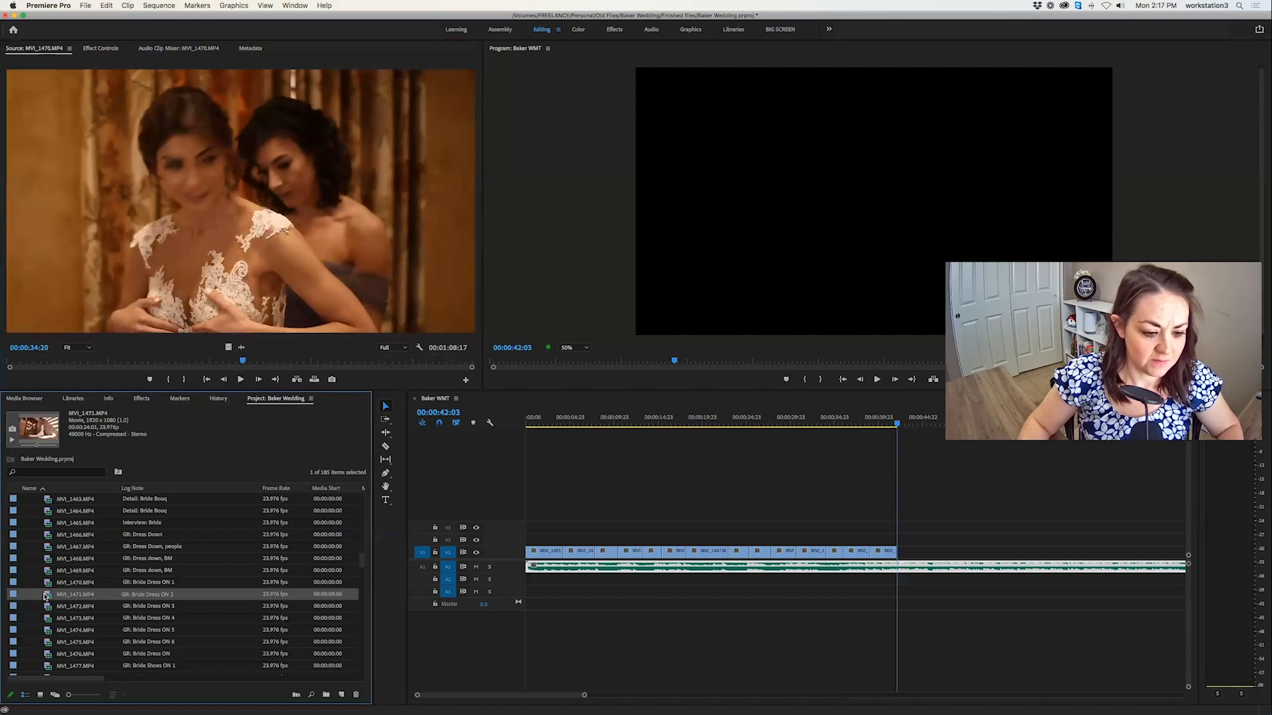
mouse_move(73, 363)
left_mouse_down()
mouse_move(103, 364)
mouse_move(49, 366)
left_mouse_up()
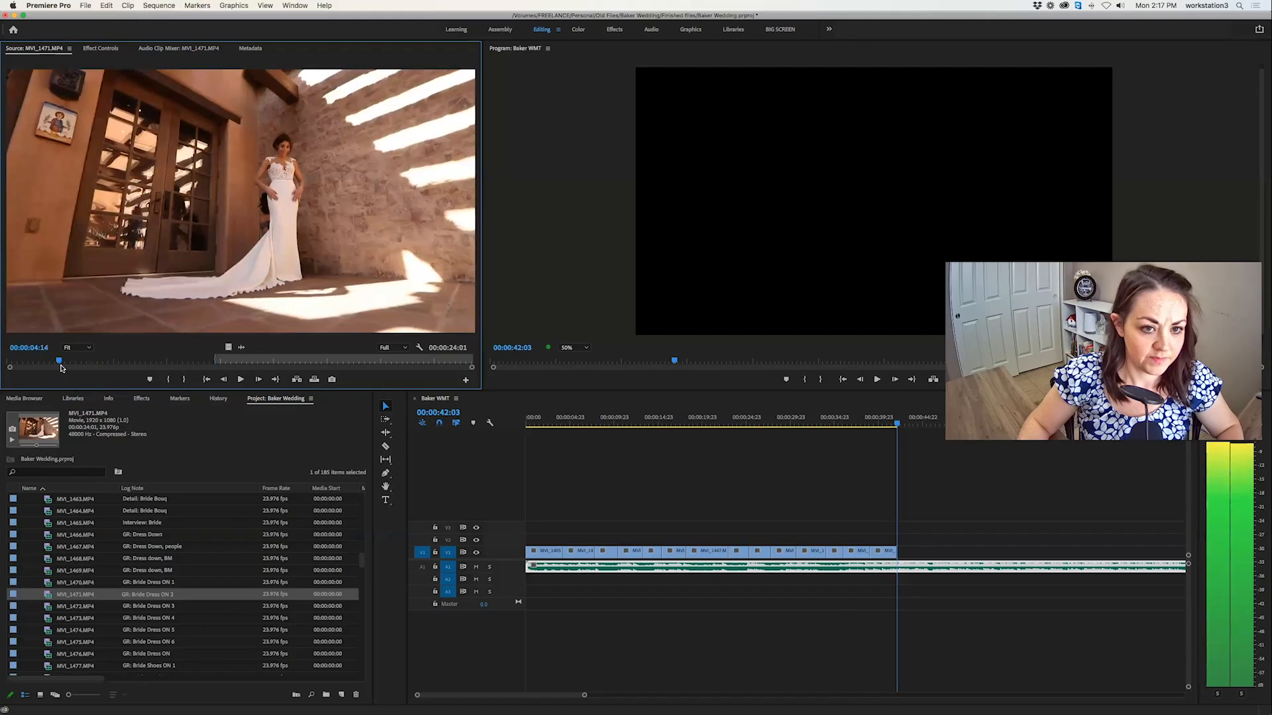
key("space")
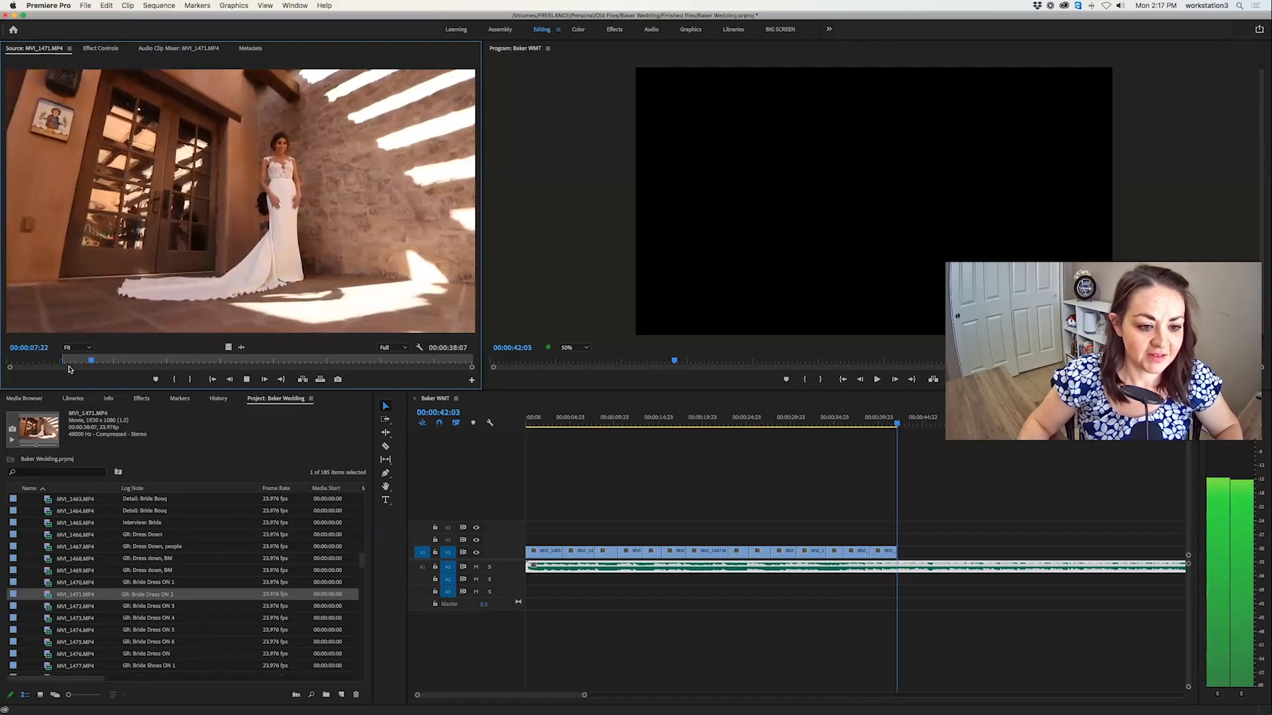
key("o")
left_click(321, 380)
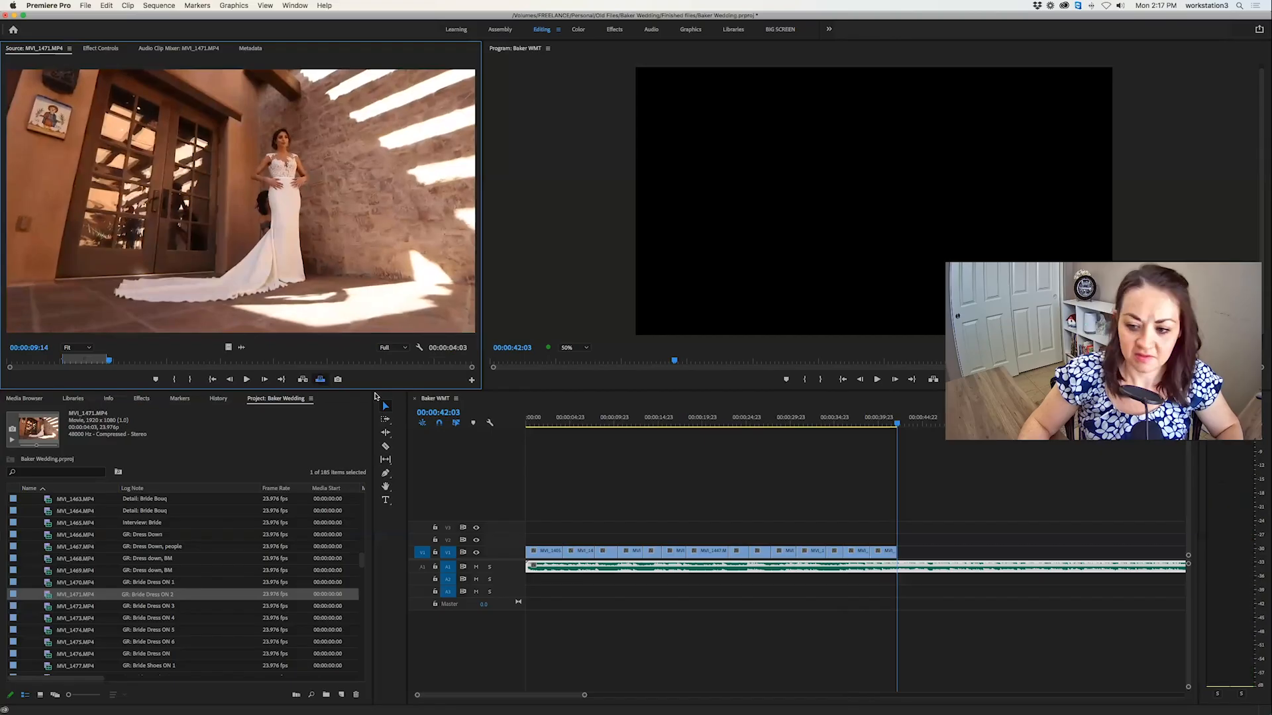
Mark a 00:00:02:14 section of the bride dress clip MVI_1472.MP4 and overwrite it at 00:00:46:06.
double_click(48, 606)
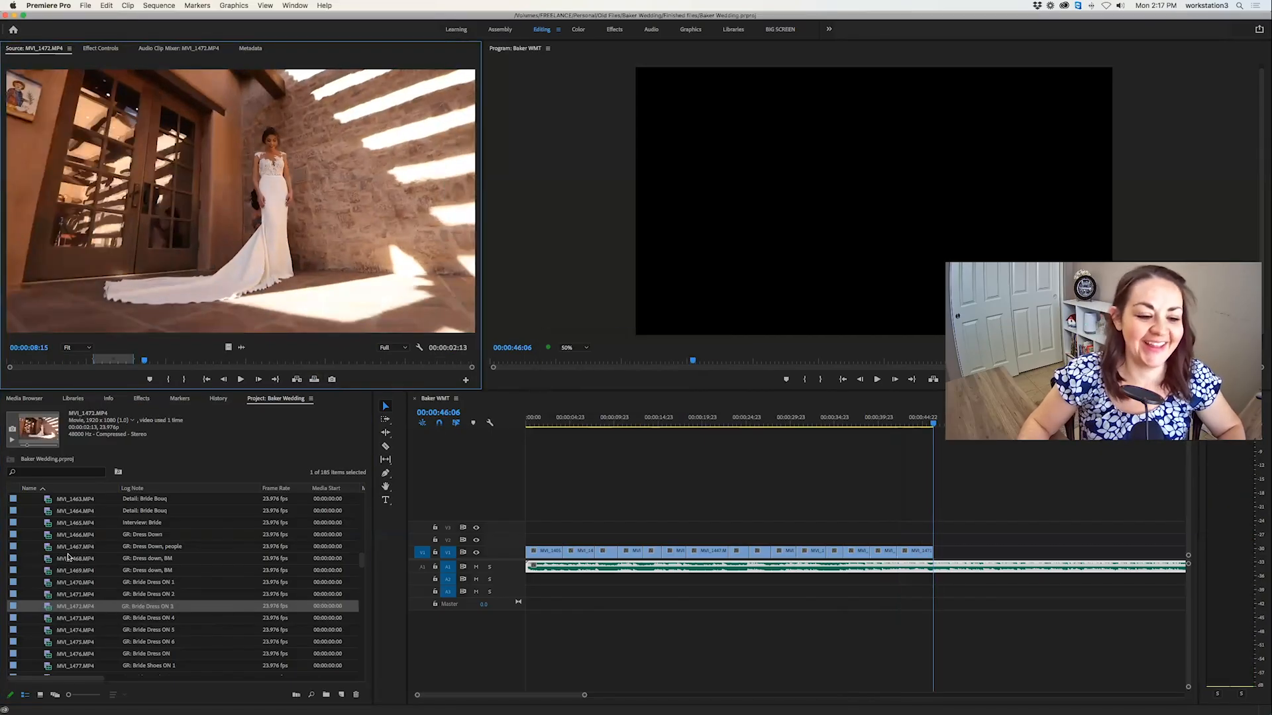
left_click_drag(161, 362, 200, 363)
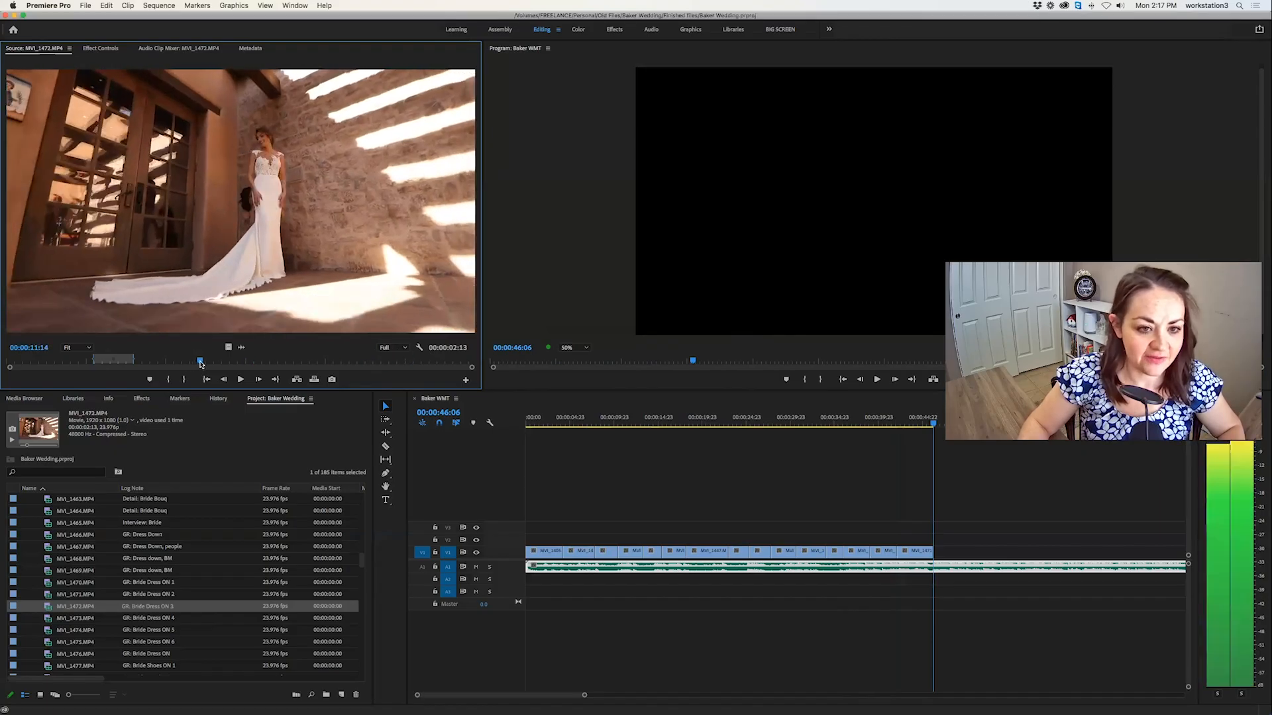
key("i")
key("space")
key("i")
key("space")
key("i")
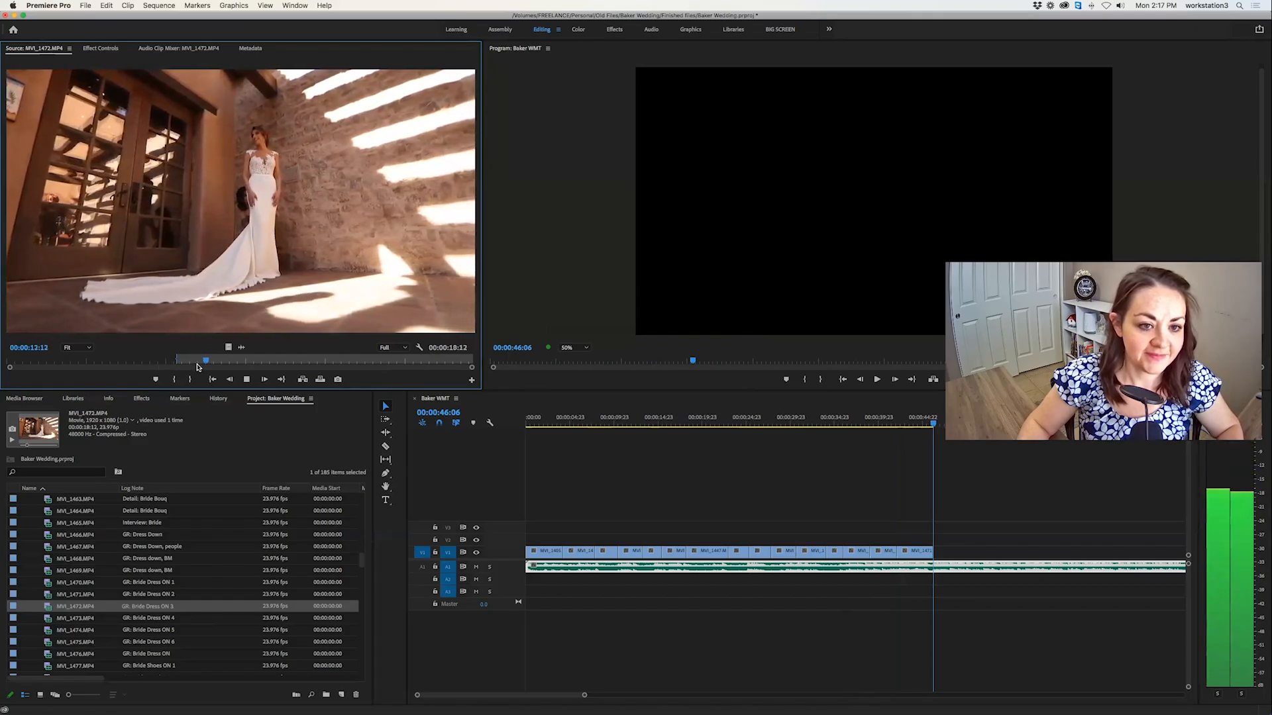
key("o")
key("period")
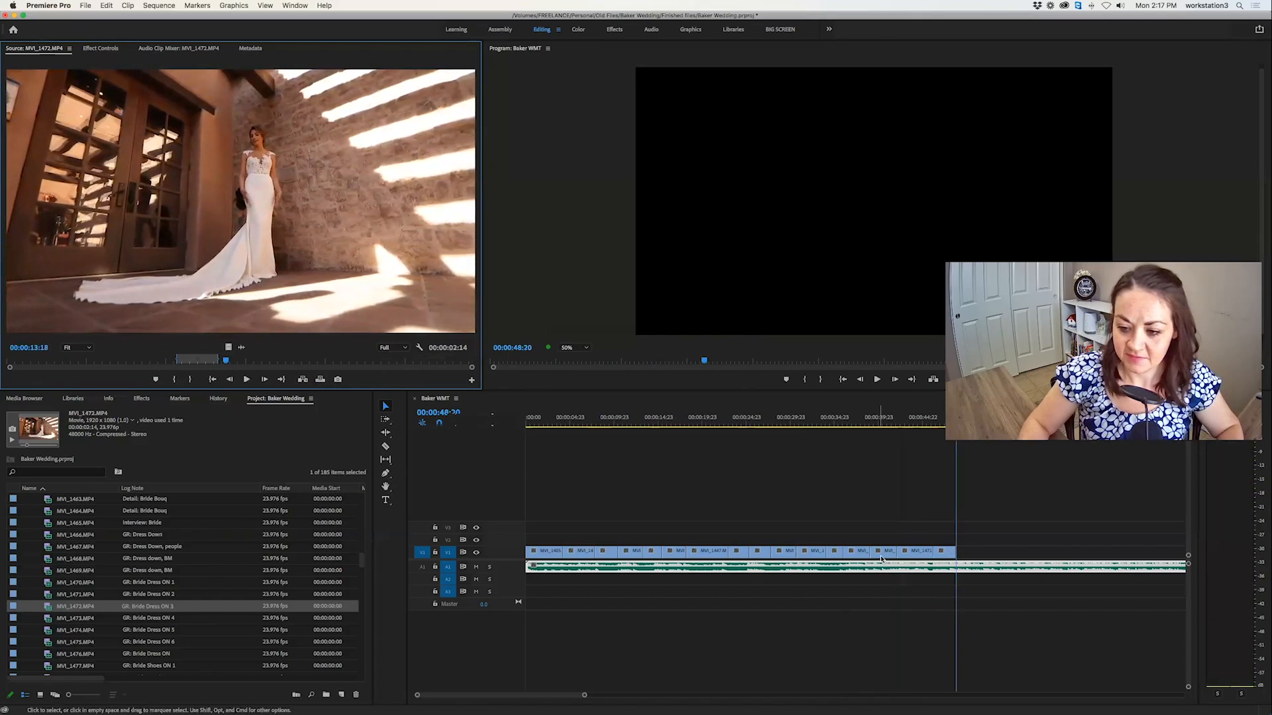
Replace the MVI_1471.MP4 shot in the sequence by moving the MVI_1472.MP4 shot into its place at 00:00:42:03, and go to its end.
left_click(906, 426)
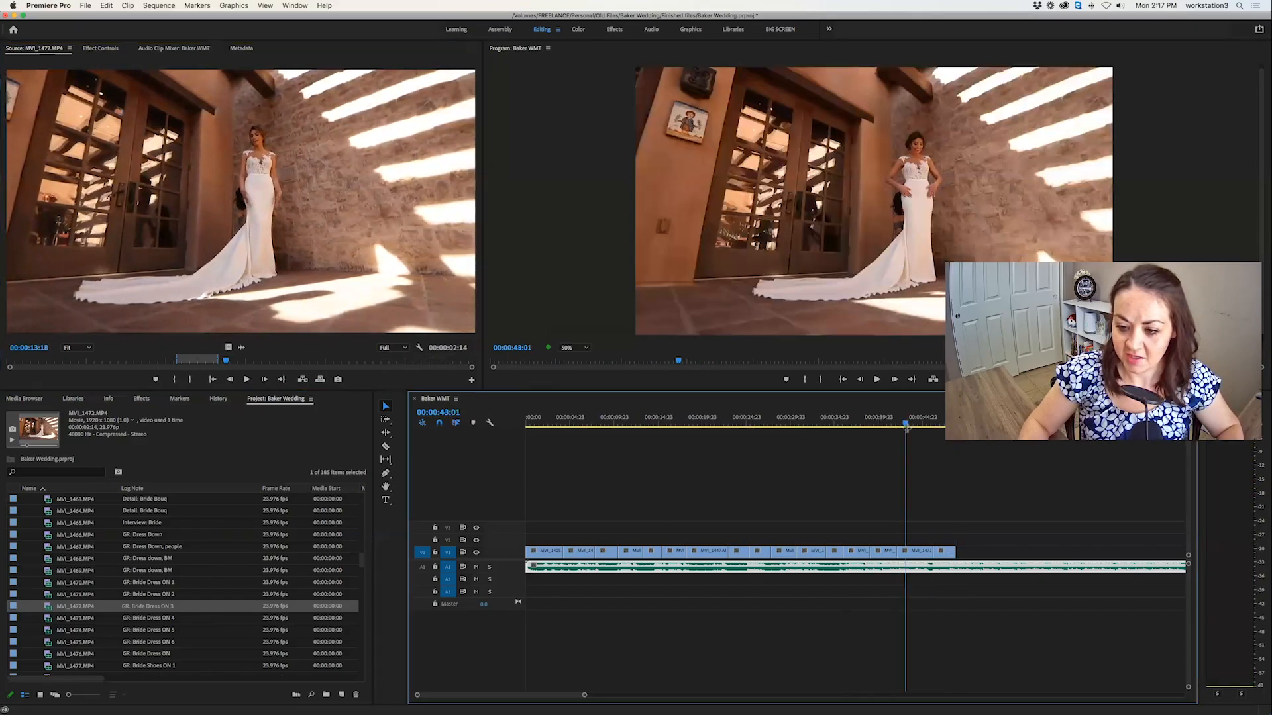
left_click(912, 554)
key("space")
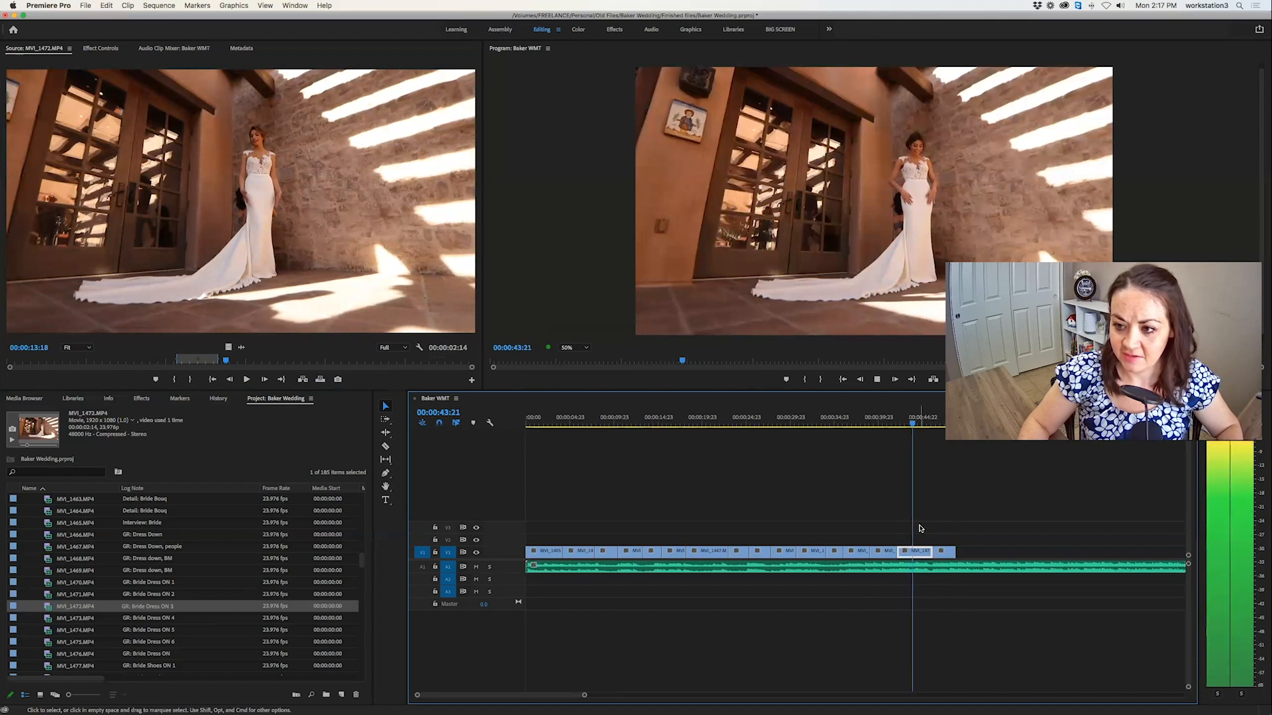
key("space")
left_click_drag(947, 555, 917, 549)
key("Down")
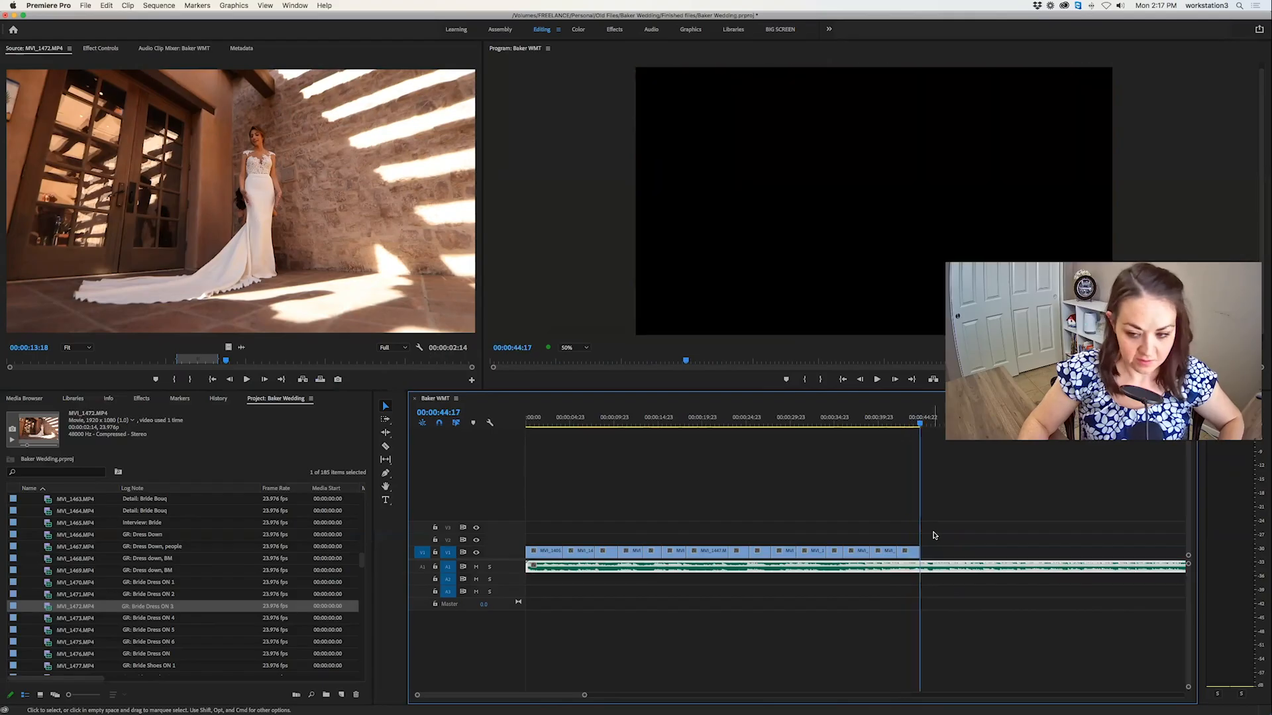
Mark a 00:00:02:23 section of MVI_1473.MP4 with the bridesmaid fastening the dress and overwrite it at 00:00:44:17.
double_click(50, 619)
mouse_move(53, 363)
left_mouse_down()
mouse_move(36, 364)
mouse_move(73, 364)
left_mouse_up()
key("i")
key("space")
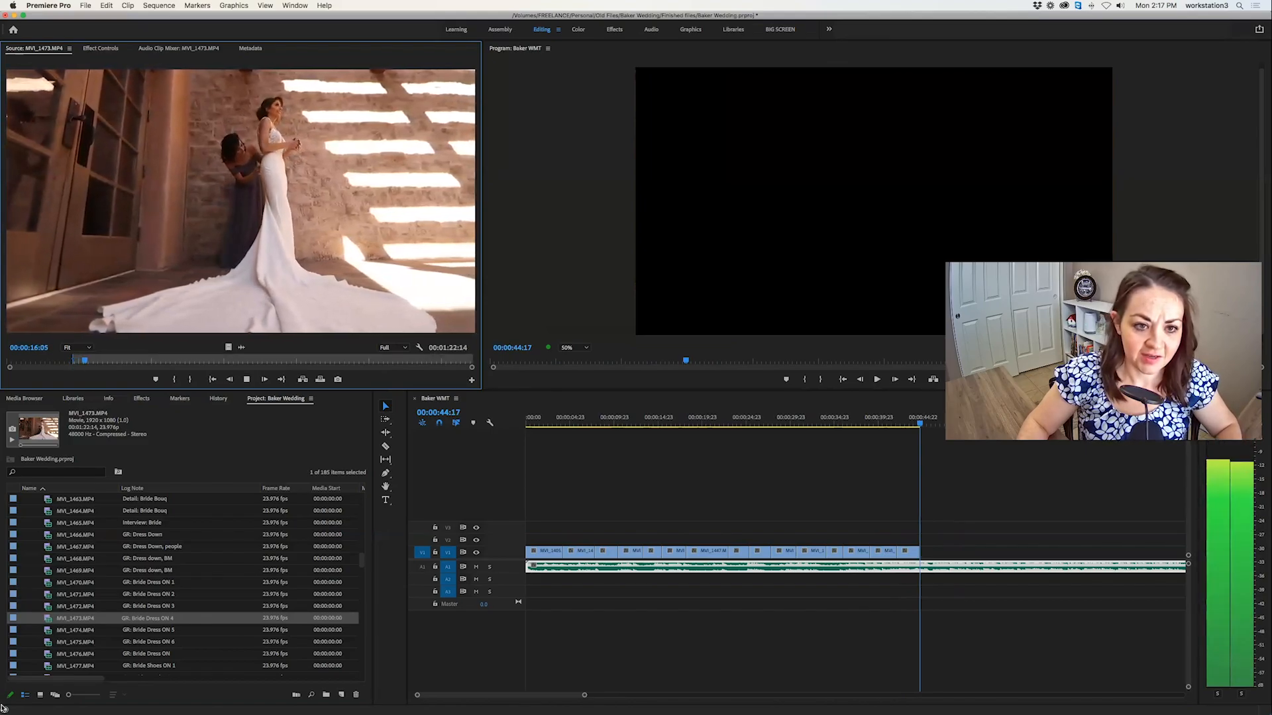
key("o")
left_click(321, 380)
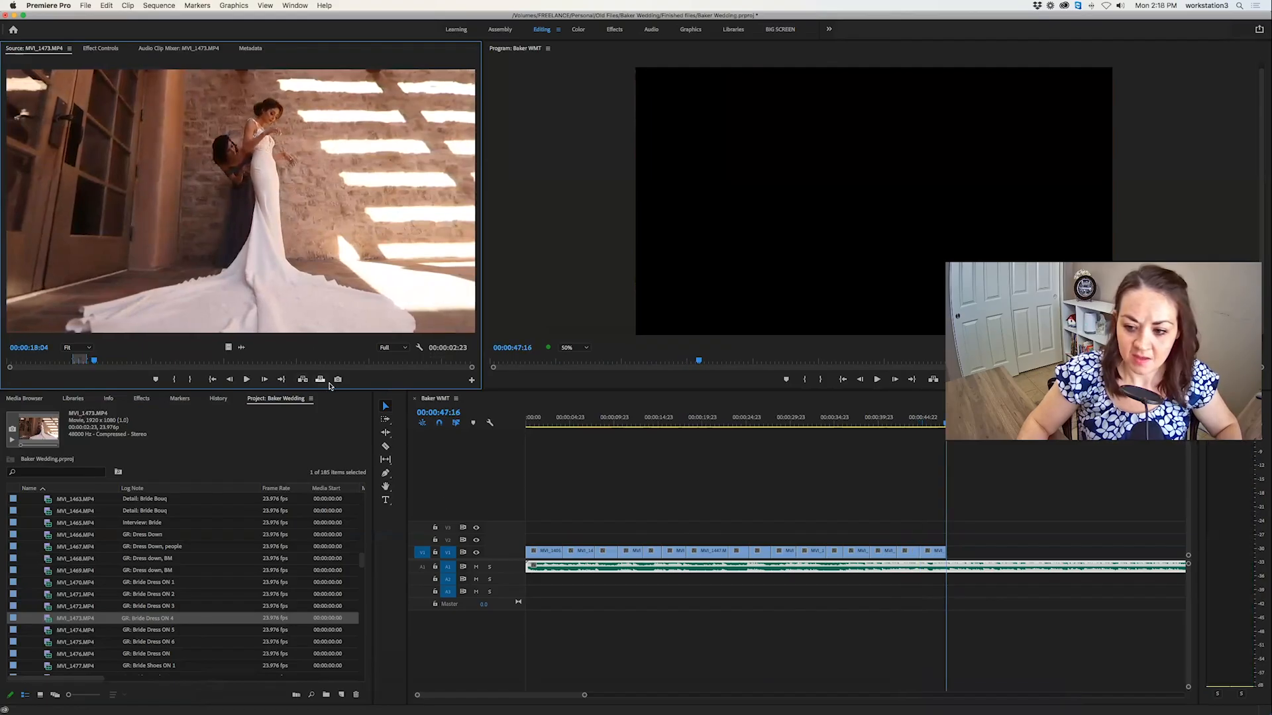
Mark a 00:00:01:22 section of the bride dress clip MVI_1474.MP4 and overwrite it at 00:00:47:16.
double_click(48, 633)
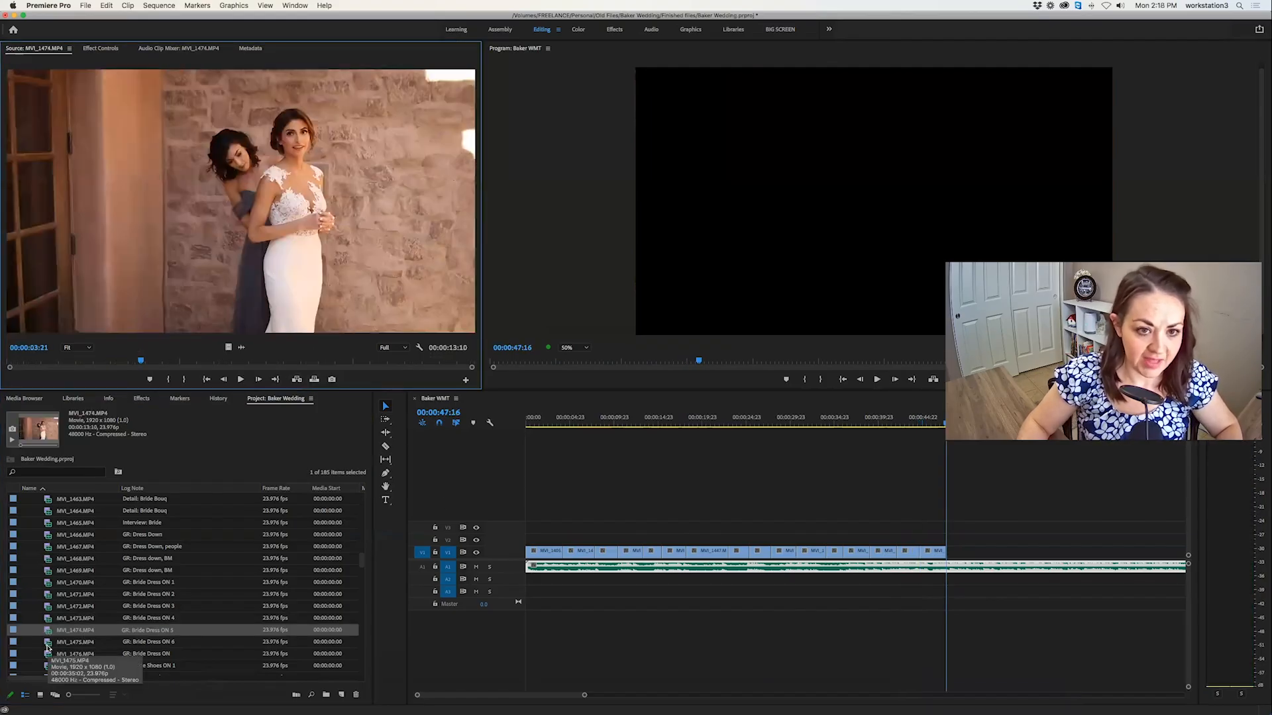
key("space")
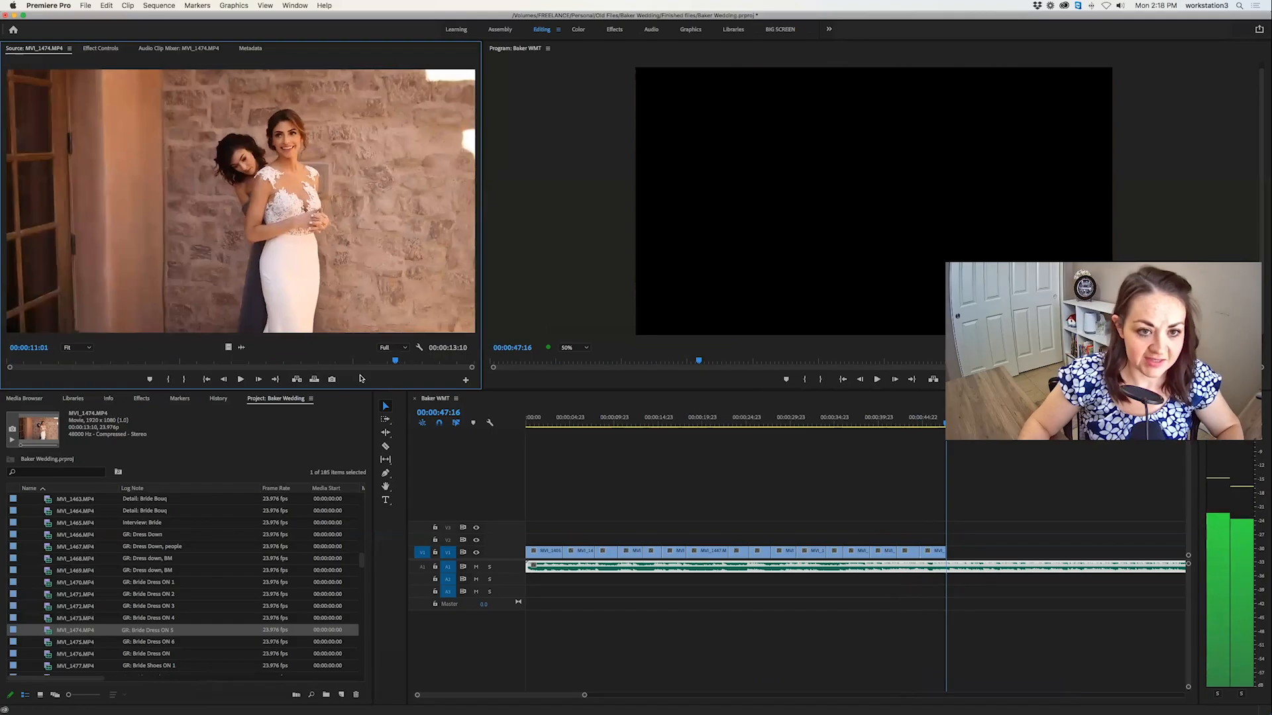
key("space")
left_click(206, 363)
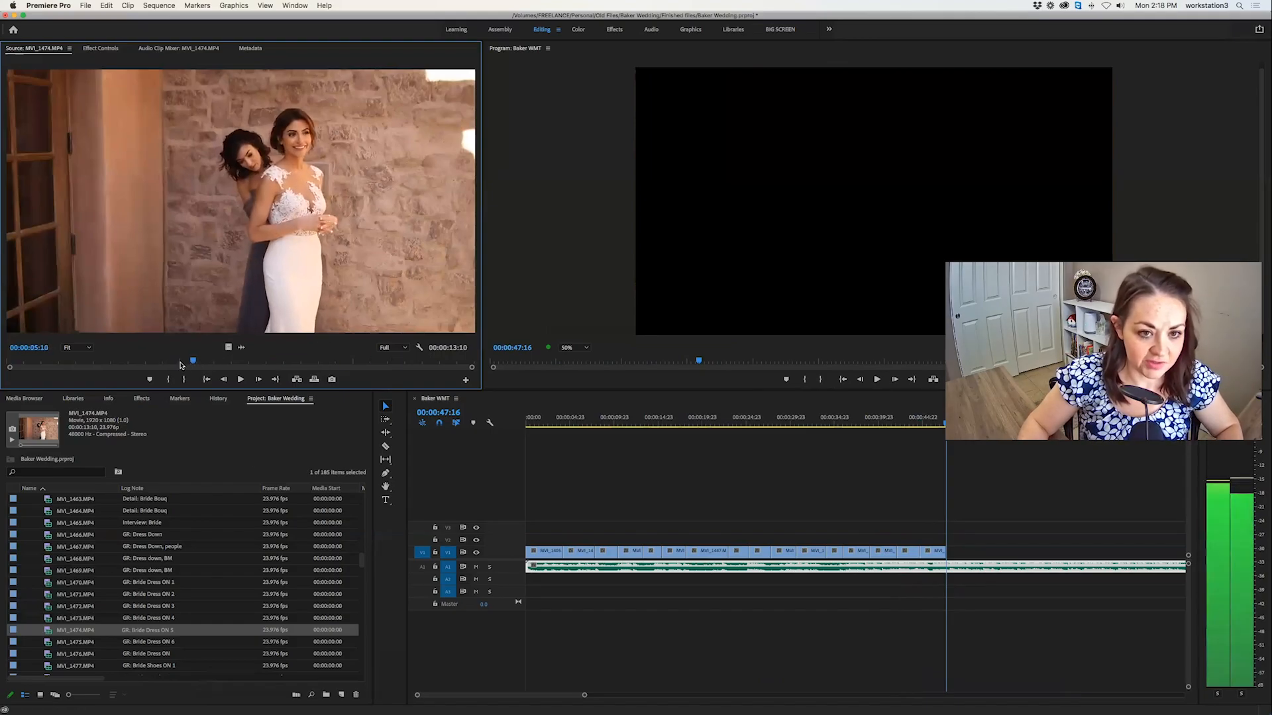
key("space")
key("i")
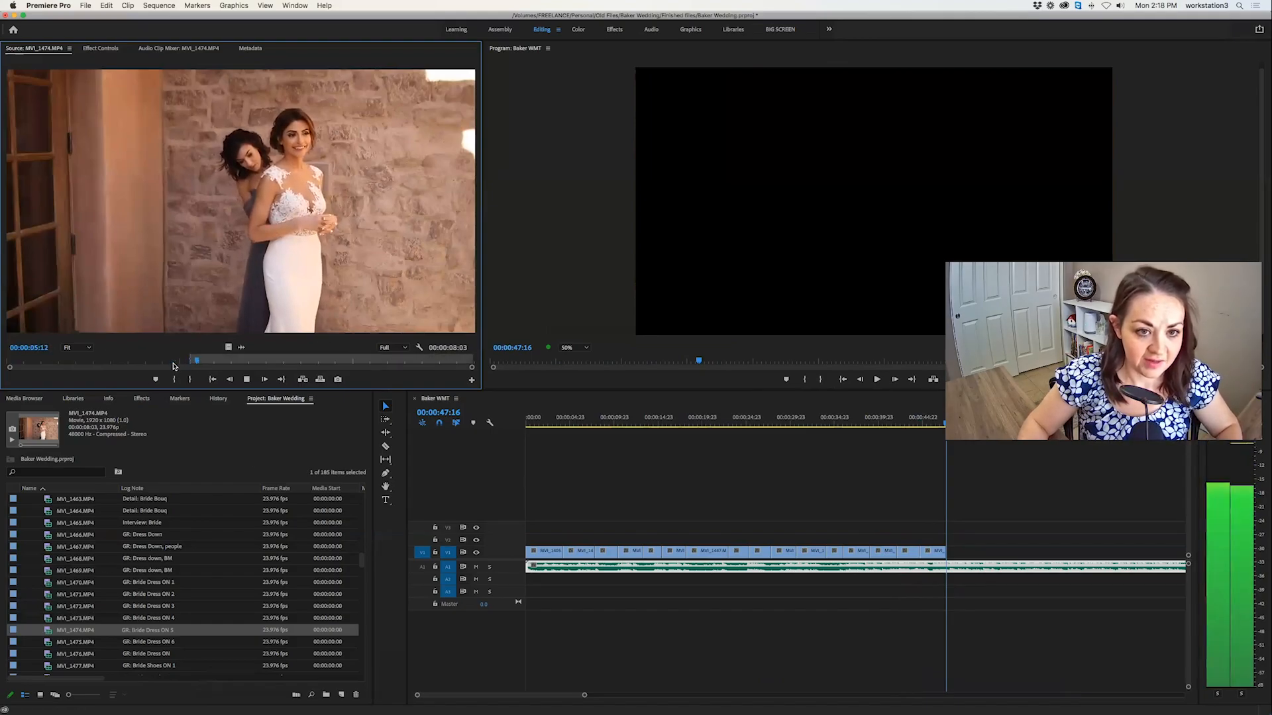
key("i")
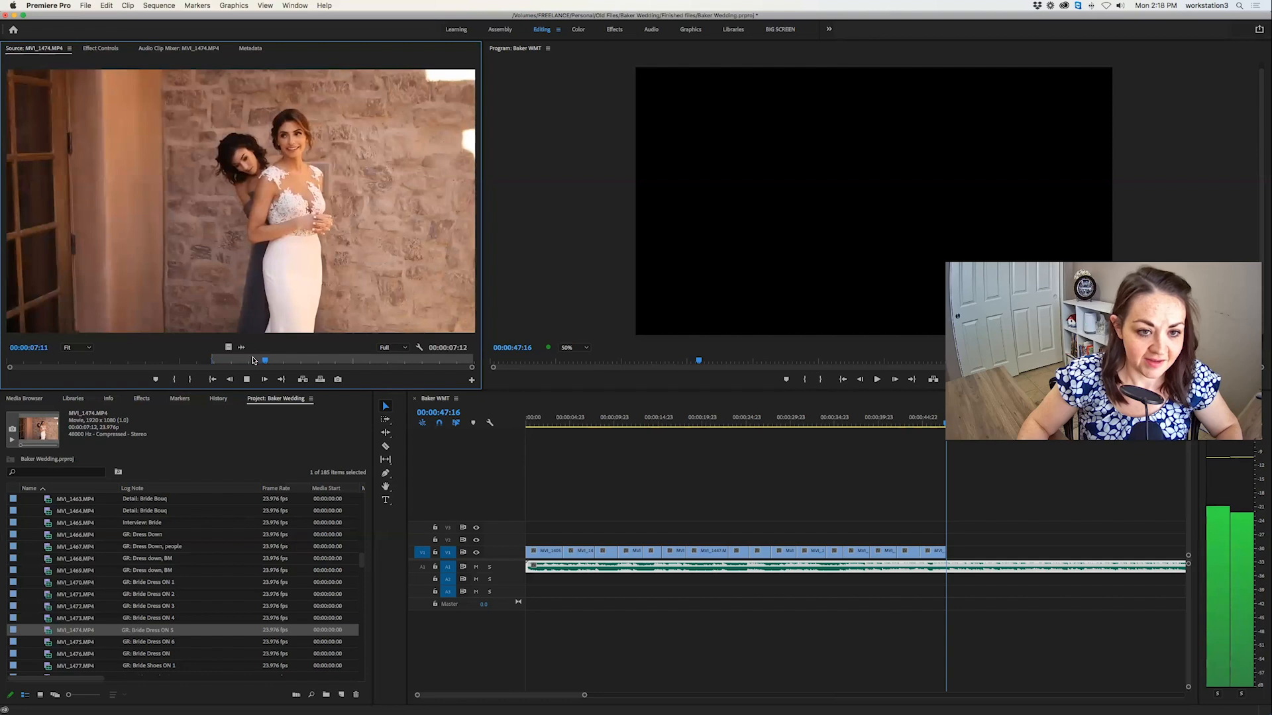
key("i")
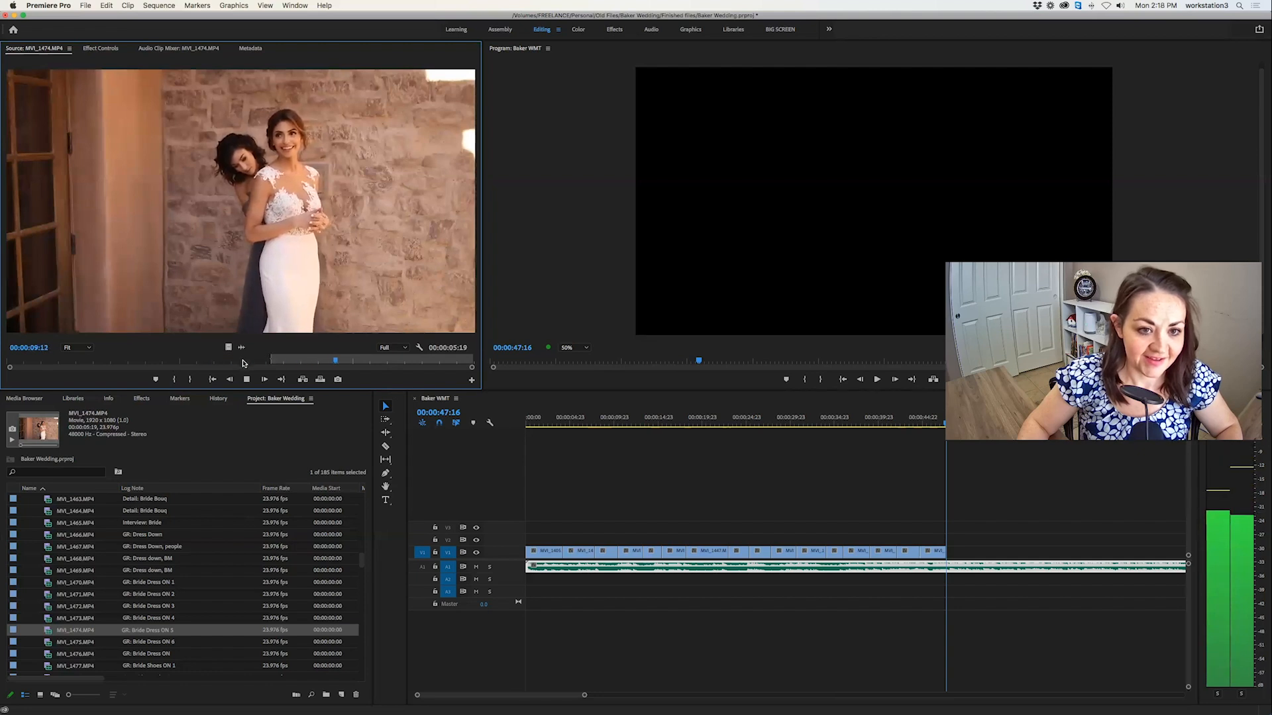
key("o")
key("period")
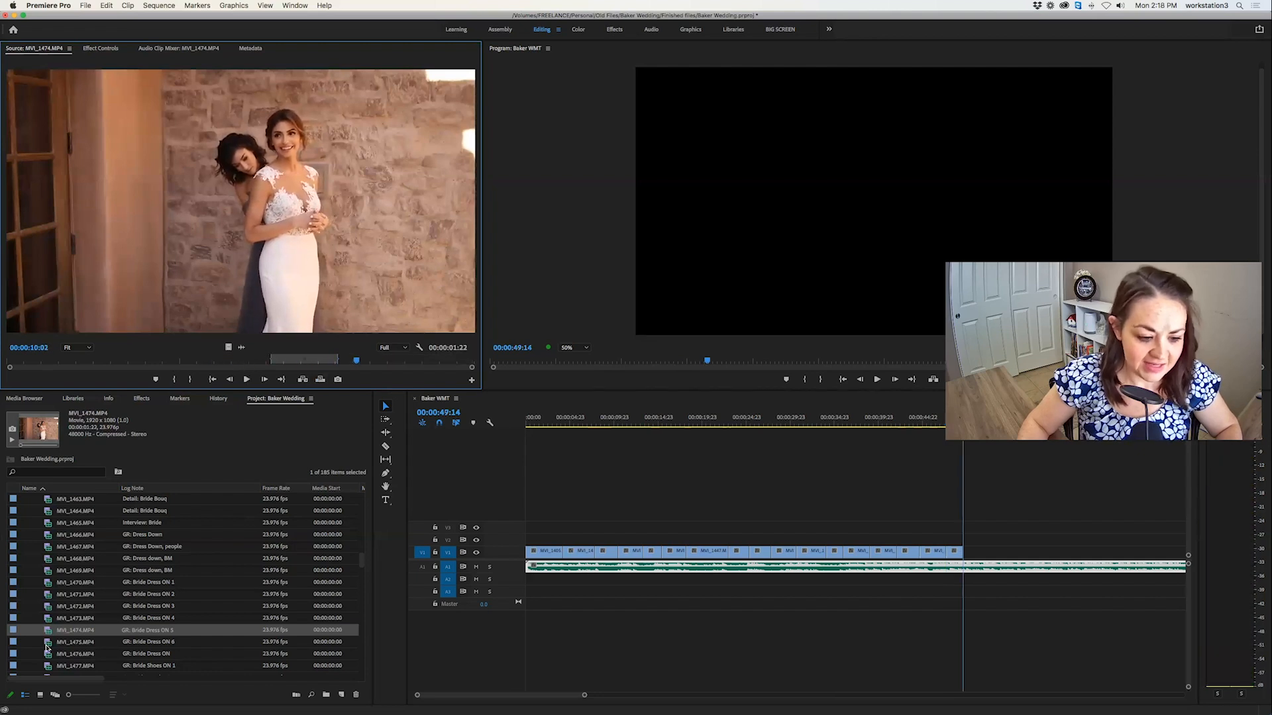
Skim the bride dress clip MVI_1475.MP4 and compare it with MVI_1474.MP4.
double_click(47, 642)
scroll(62, 601, "down", 2)
left_click_drag(37, 359, 100, 360)
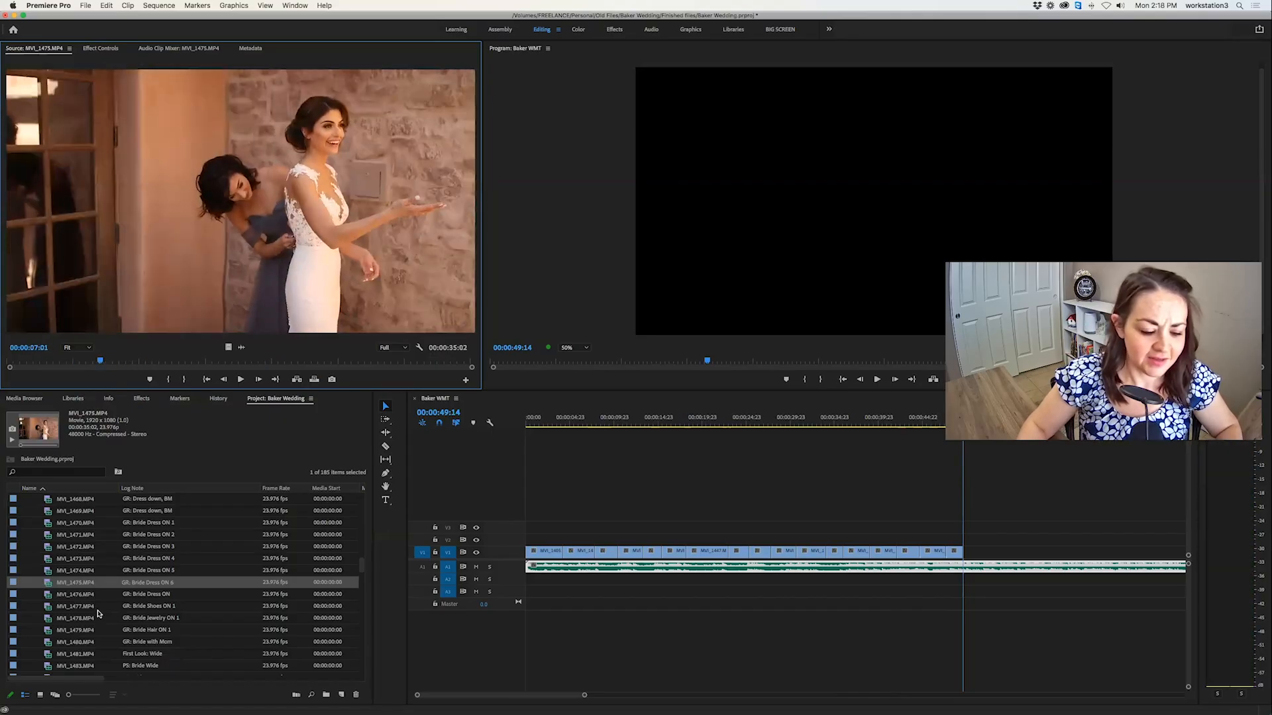
double_click(48, 572)
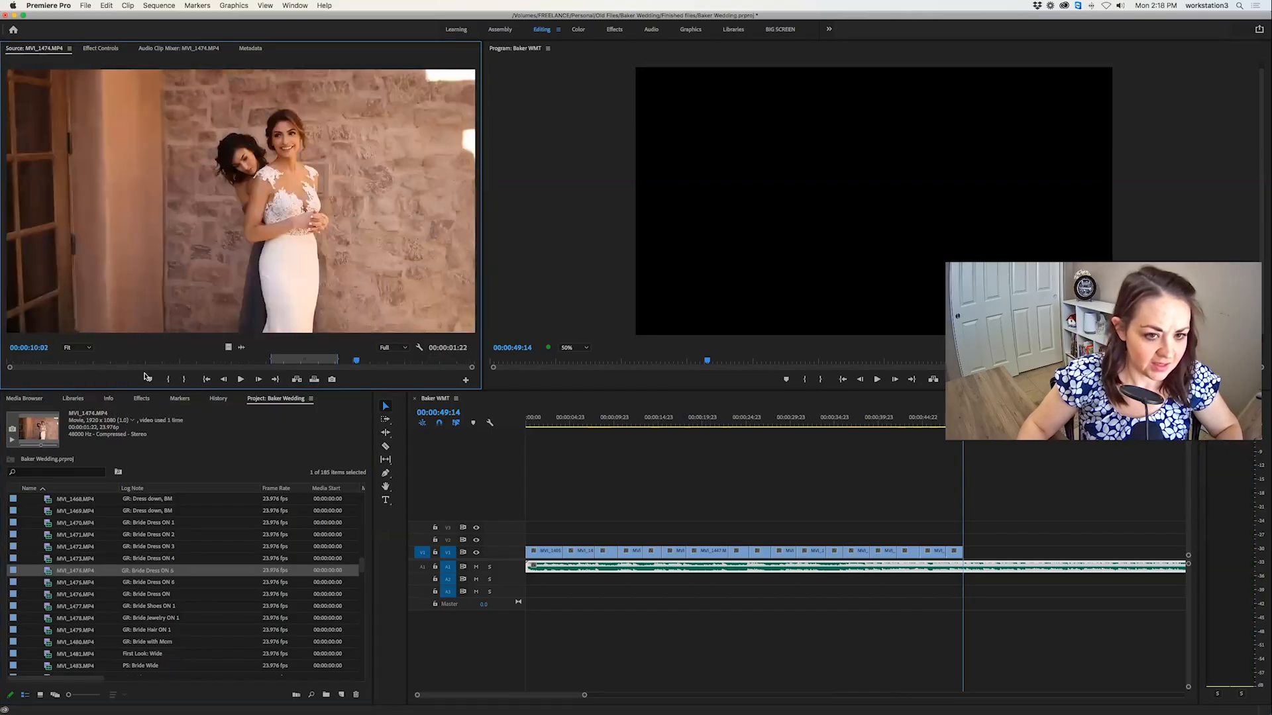
left_click(48, 585)
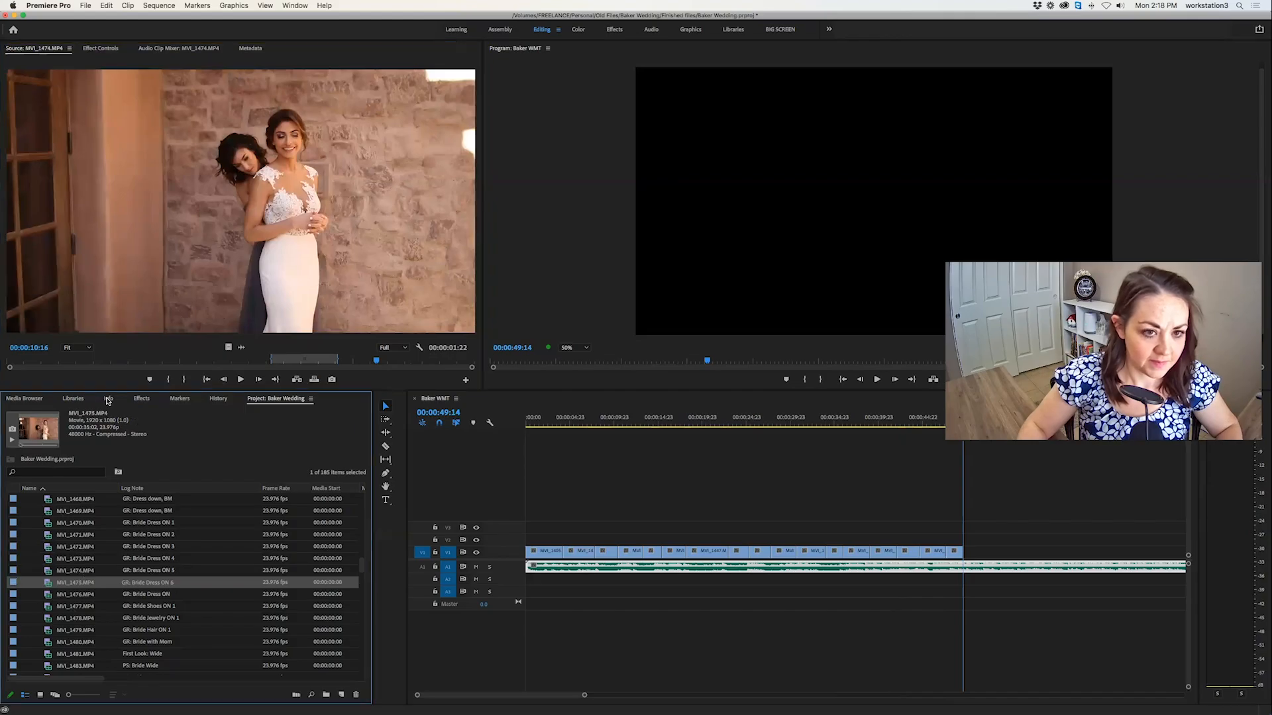
double_click(51, 594)
Try an in point in MVI_1475.MP4 leaving a 00:00:24:18 section and play the clip from there.
double_click(47, 583)
left_click_drag(85, 361, 144, 360)
key("i")
key("space")
key("space")
key("space")
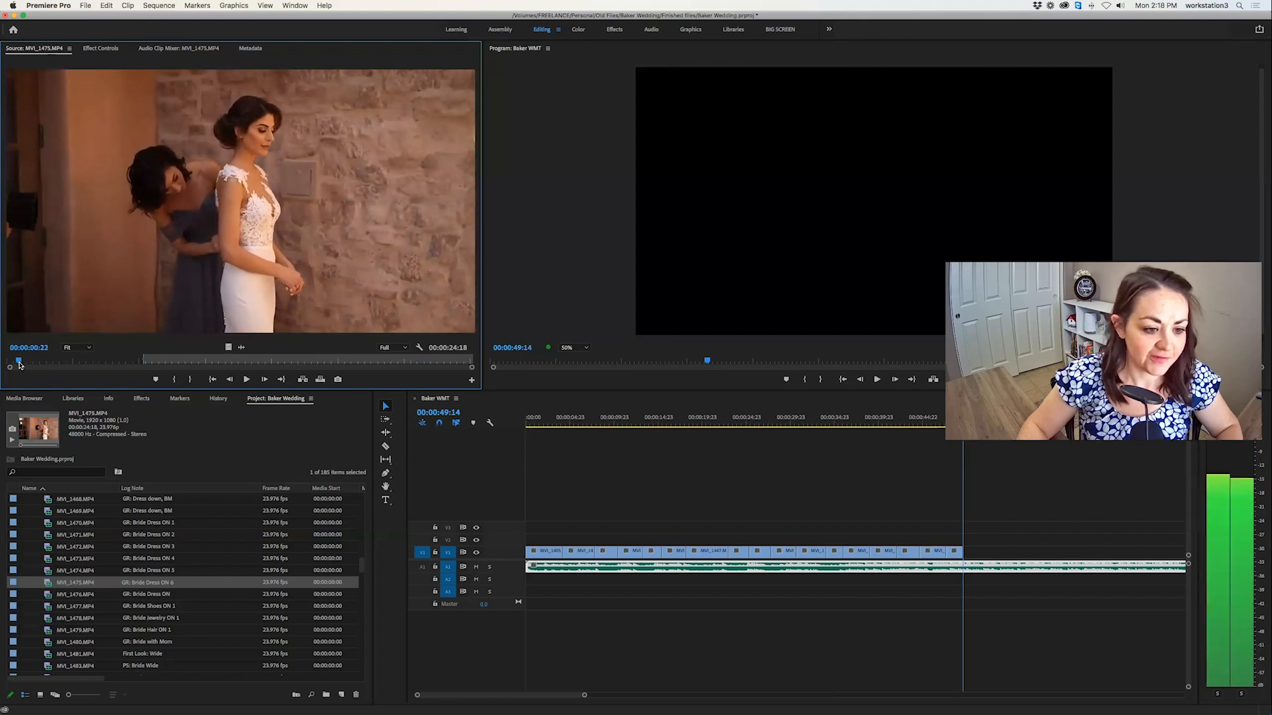
Mark a 00:00:02:21 section of MVI_1475.MP4 with the bride smiling as her dress is fastened, and overwrite it at 00:00:49:14.
left_click(18, 363)
key("space")
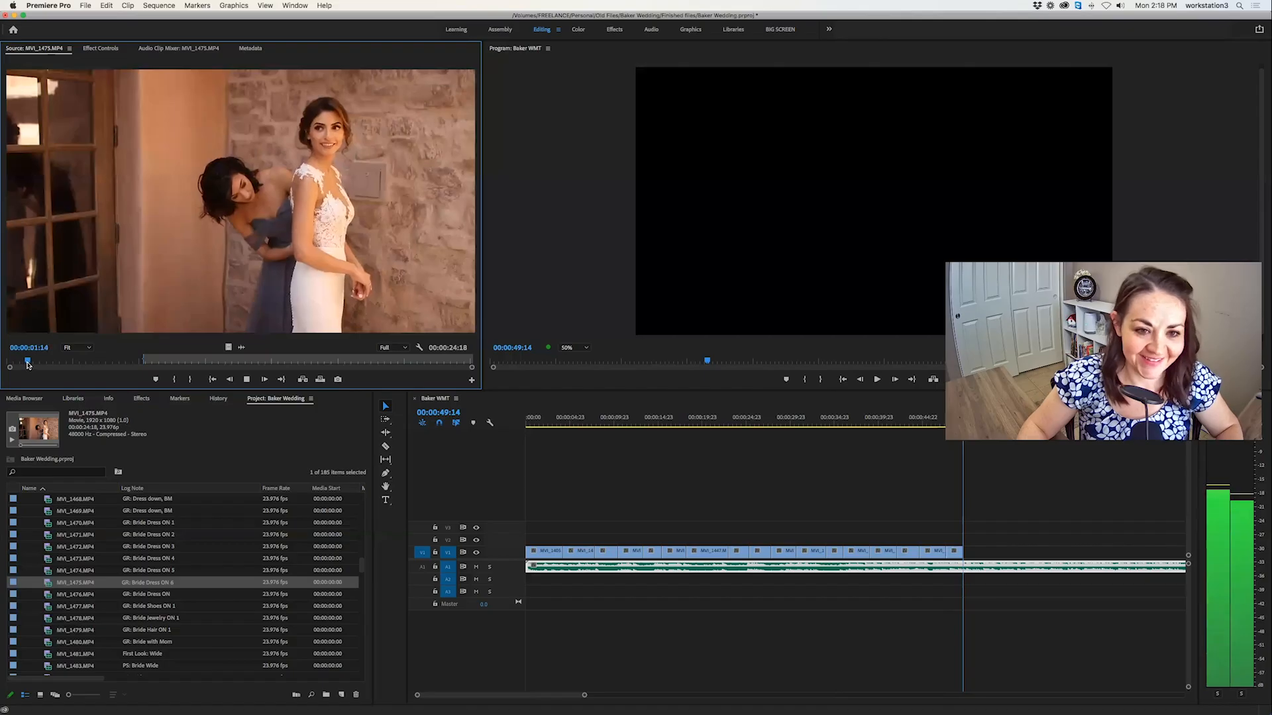
key("i")
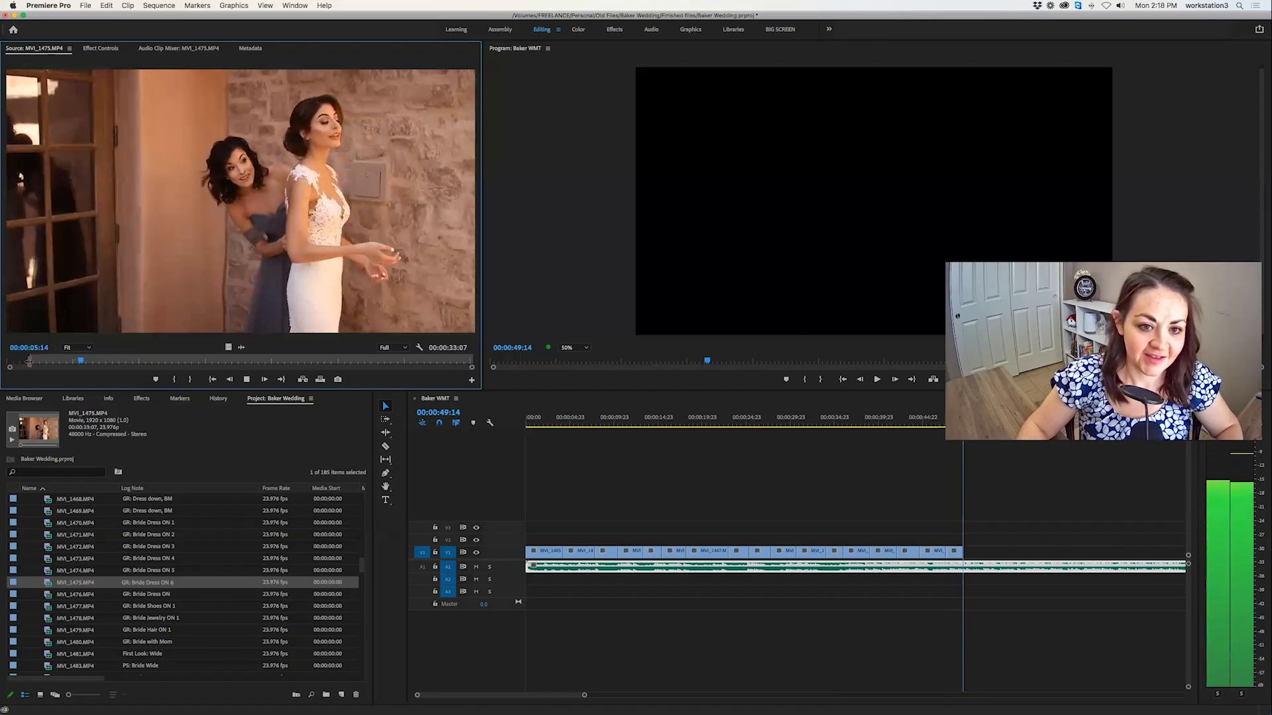
key("i")
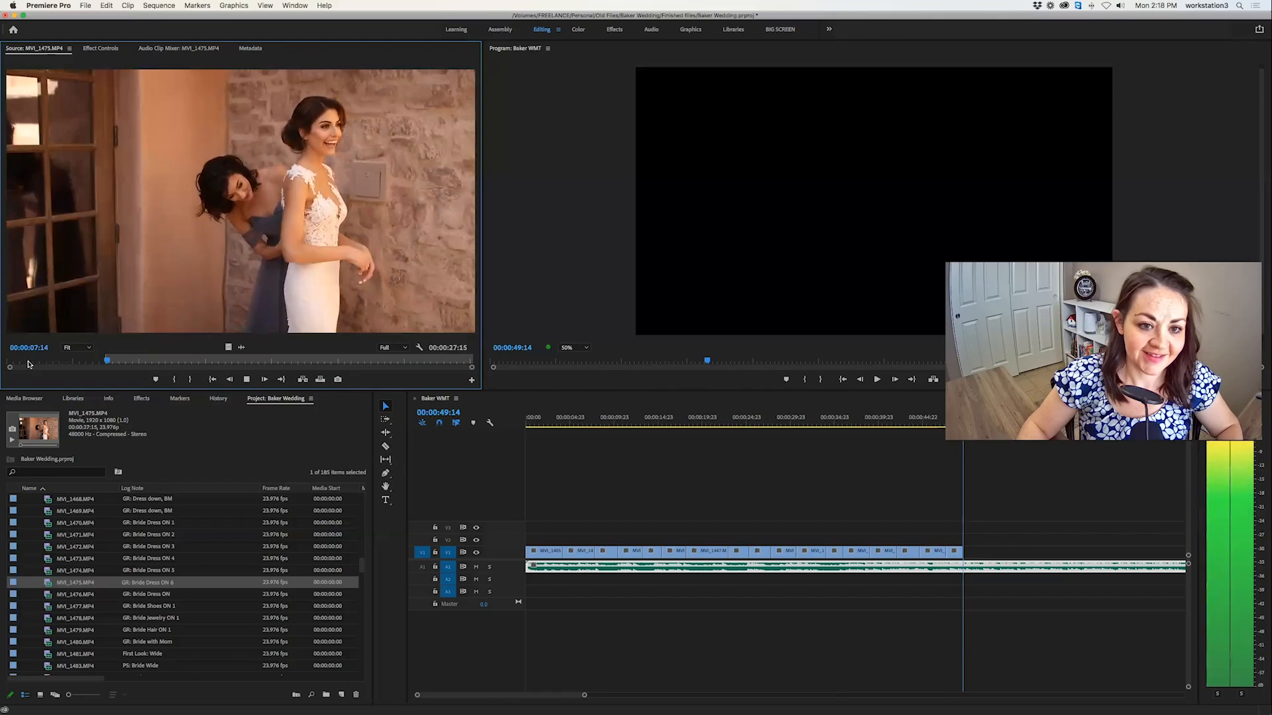
key("i")
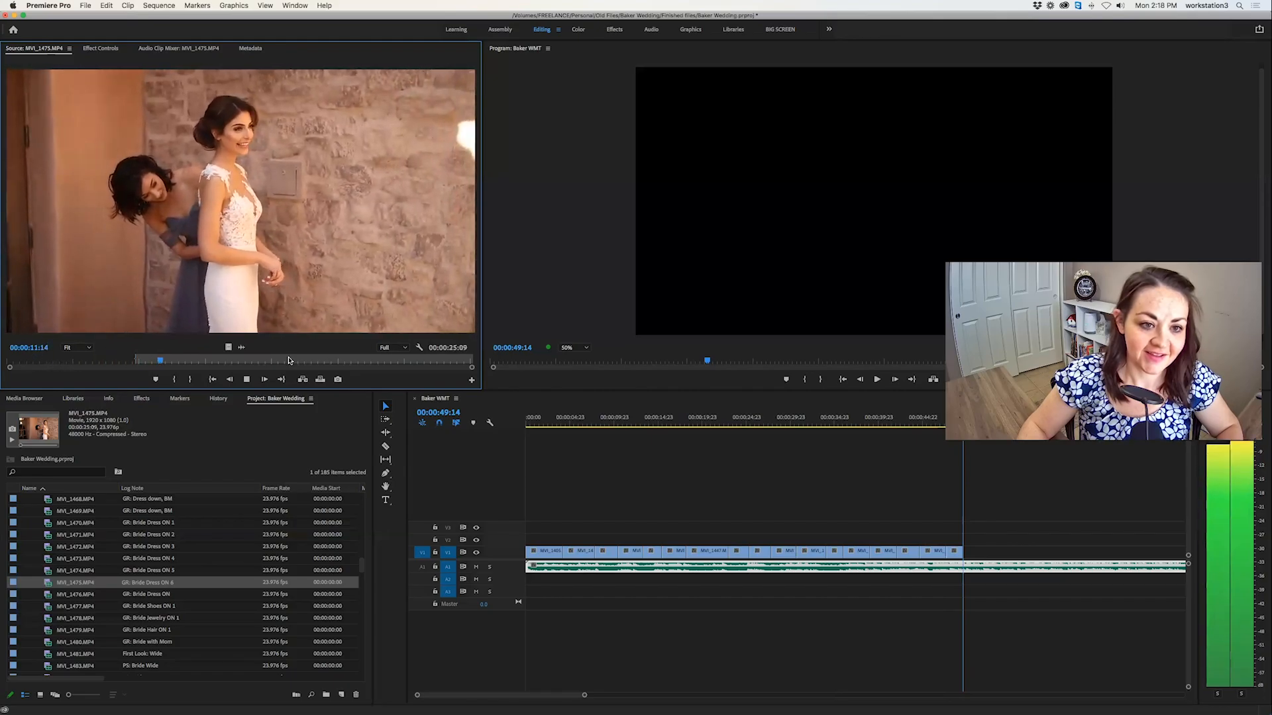
left_click(320, 379)
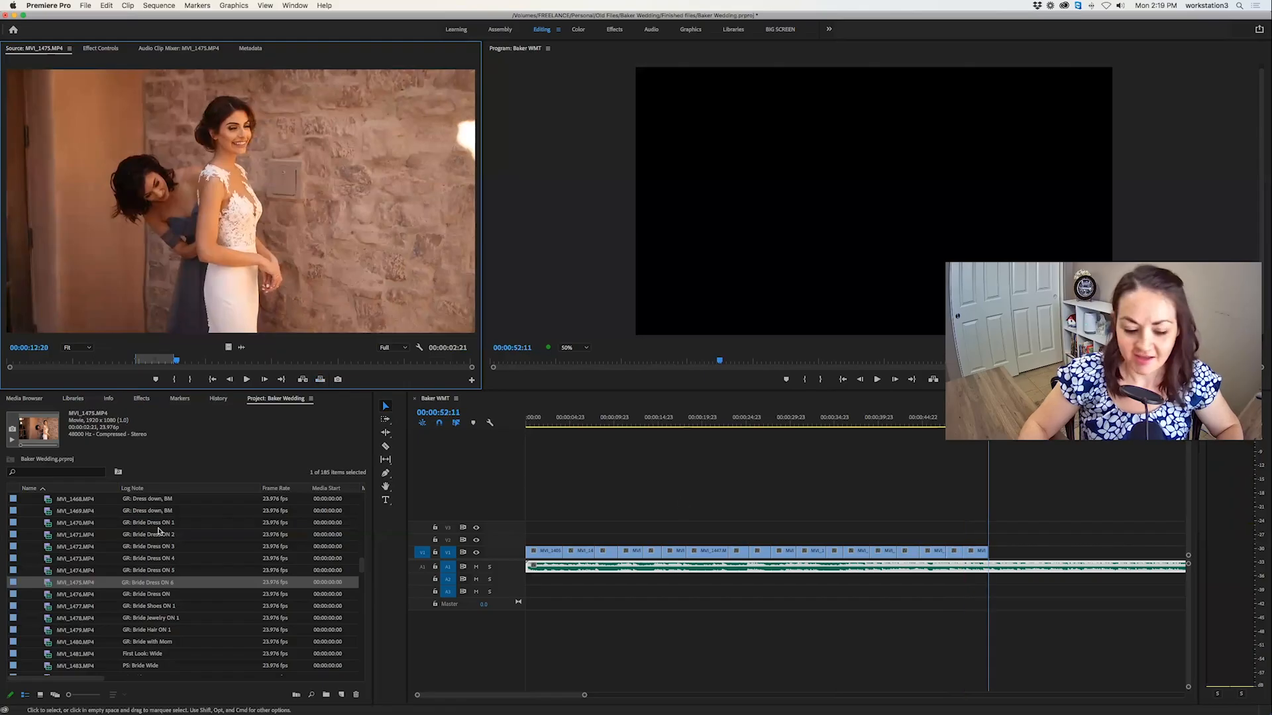
Mark a 00:00:03:21 section of the bride shoes clip MVI_1477.MP4 and skim the rest of the clip.
double_click(48, 606)
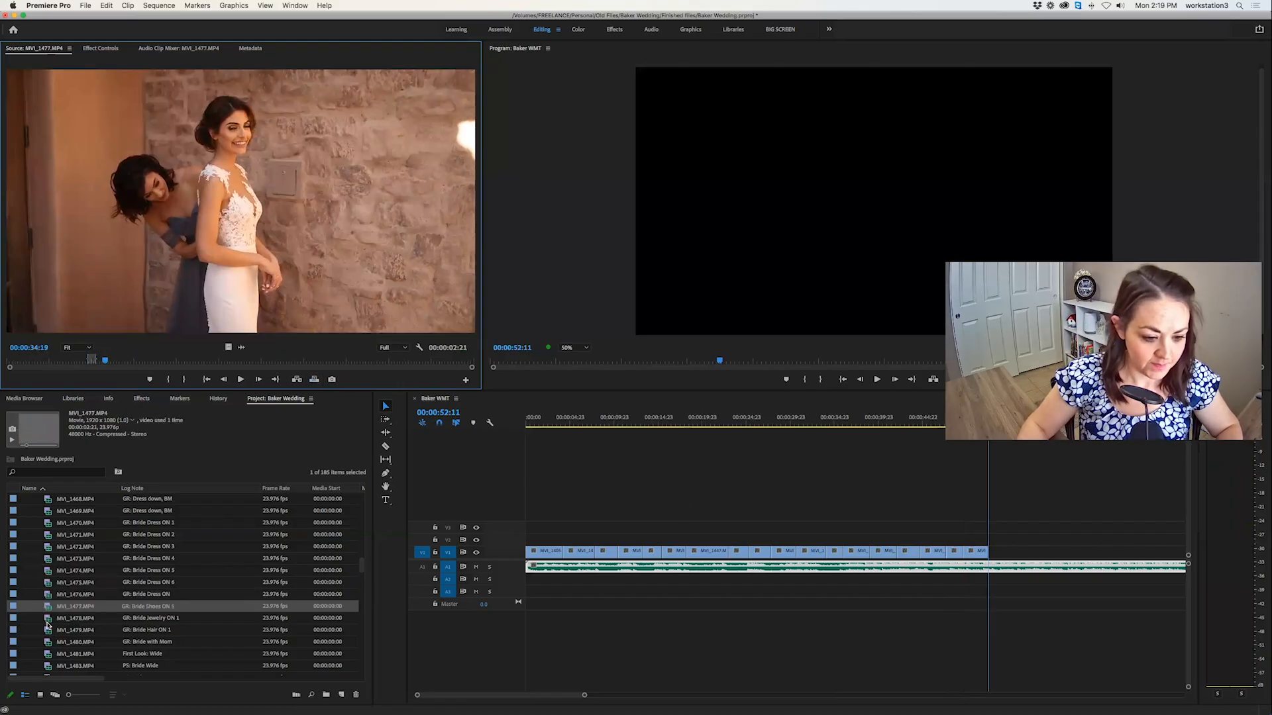
key("space")
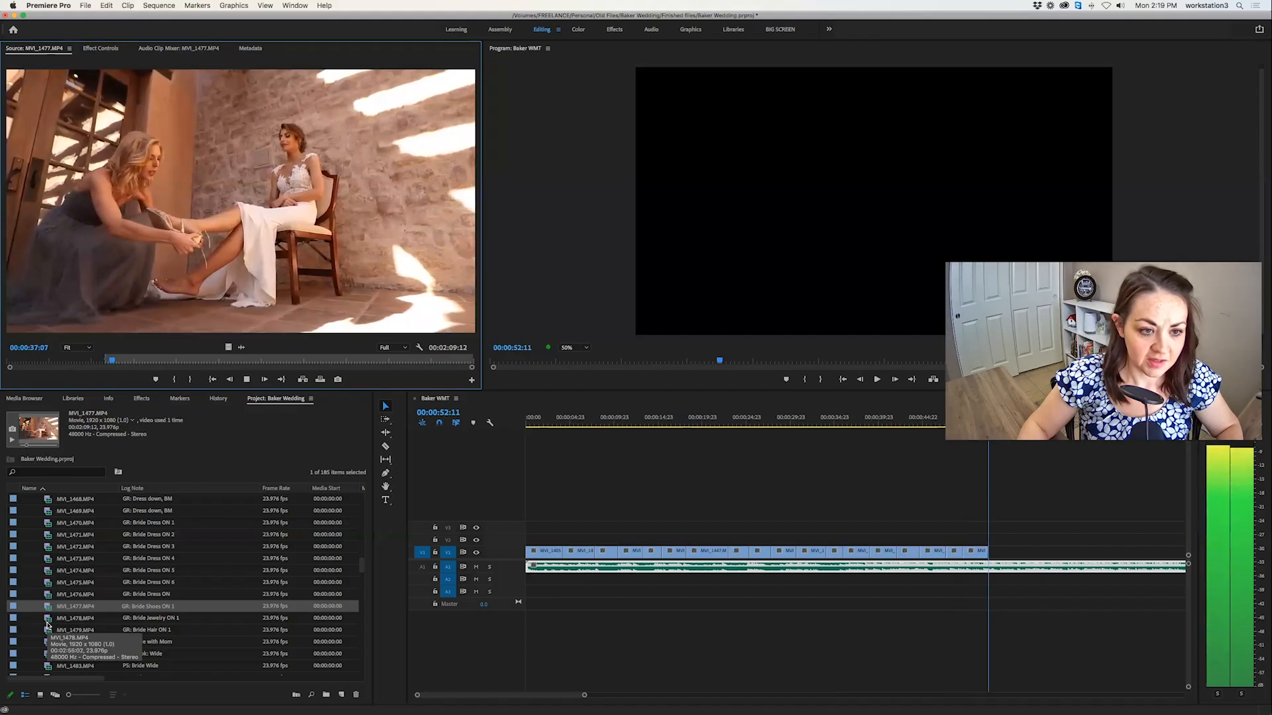
key("o")
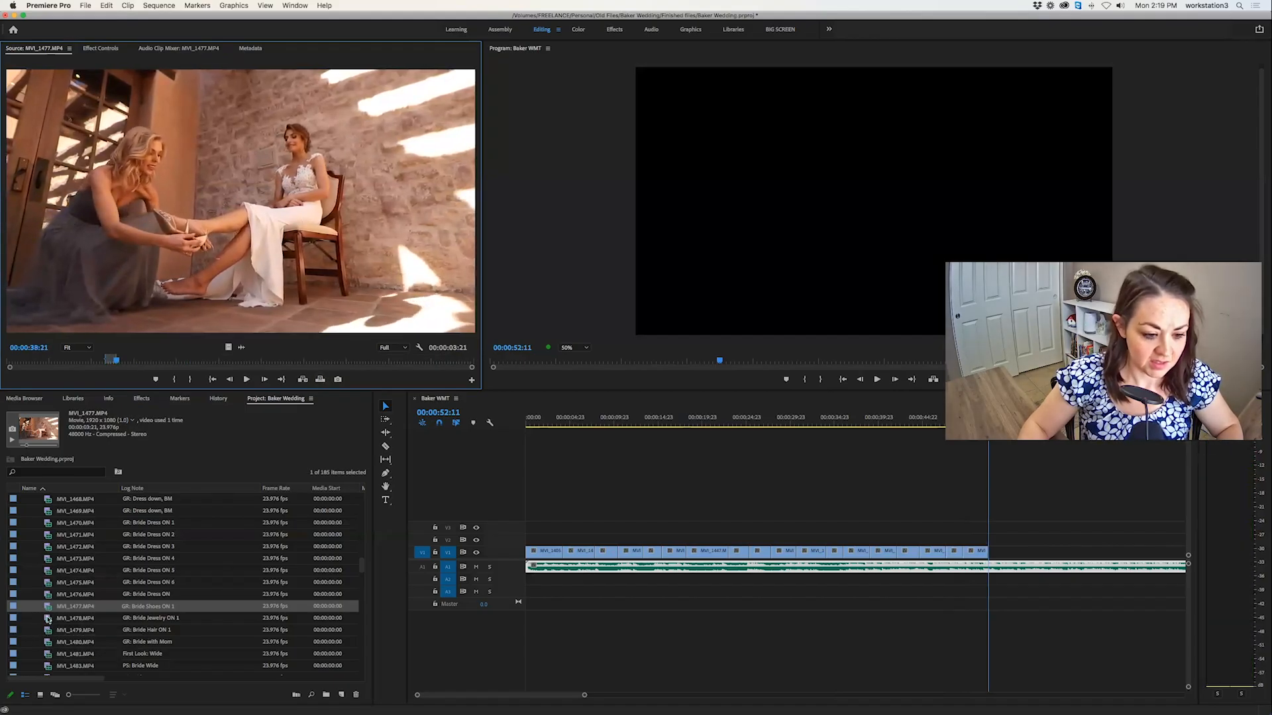
left_click_drag(135, 366, 454, 360)
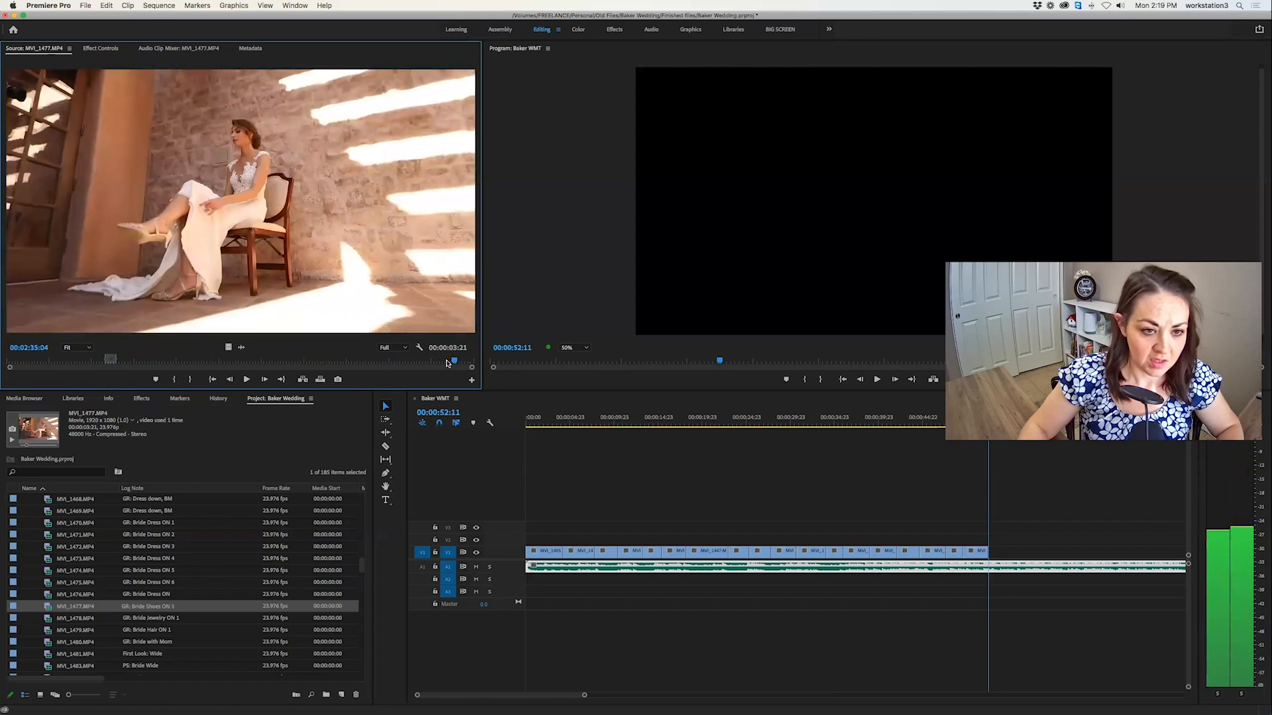
Look through the bride jewelry clip MVI_1478.MP4 and hair clip MVI_1479.MP4 for usable shots.
double_click(40, 618)
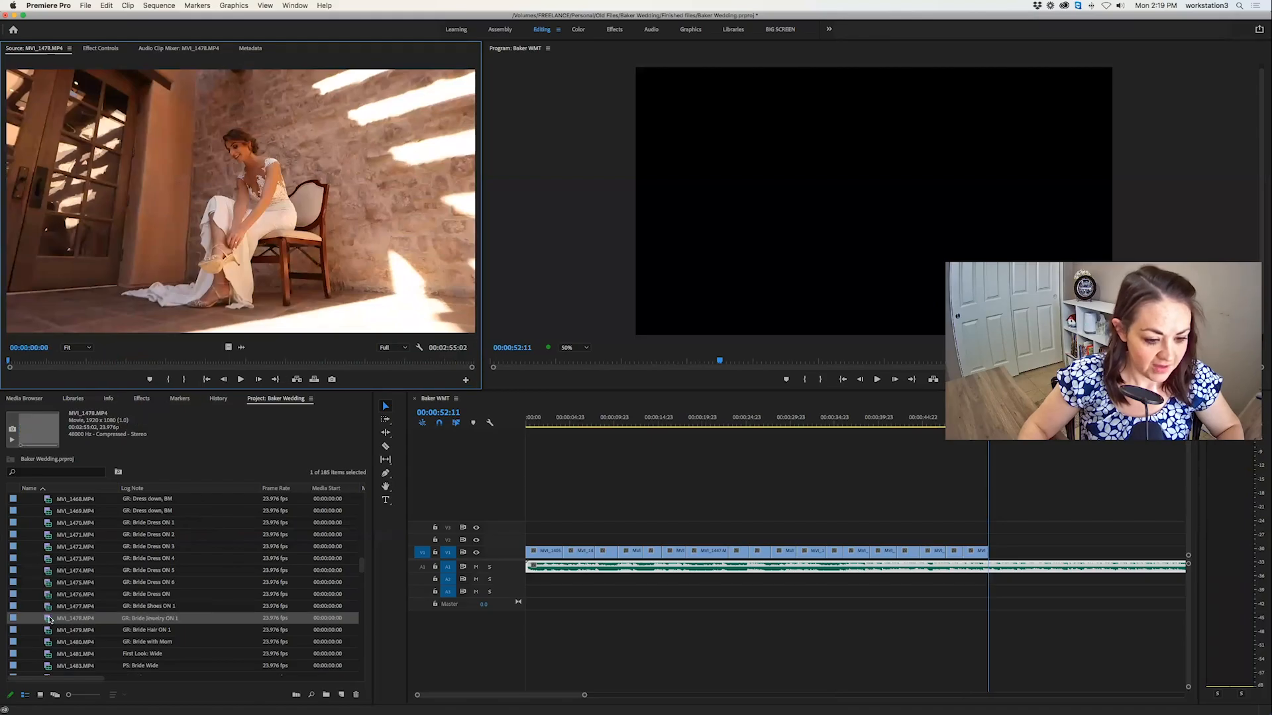
left_click_drag(38, 361, 114, 361)
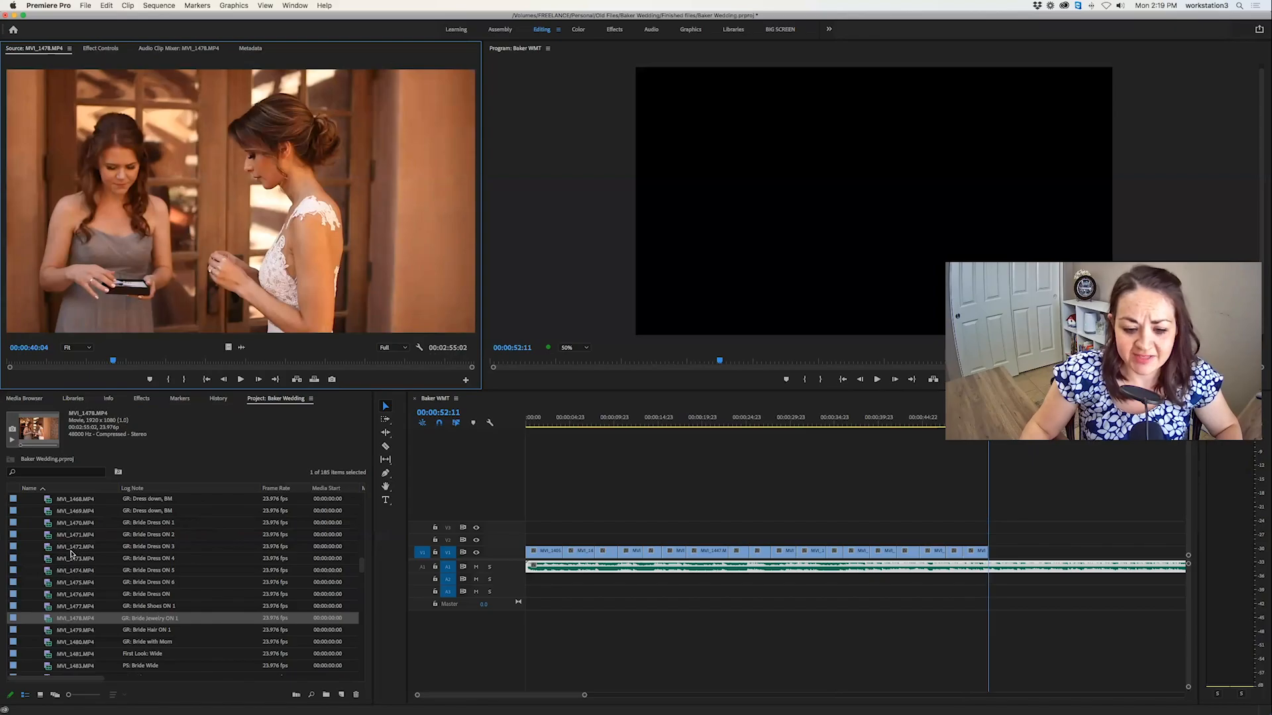
scroll(83, 567, "down", 2)
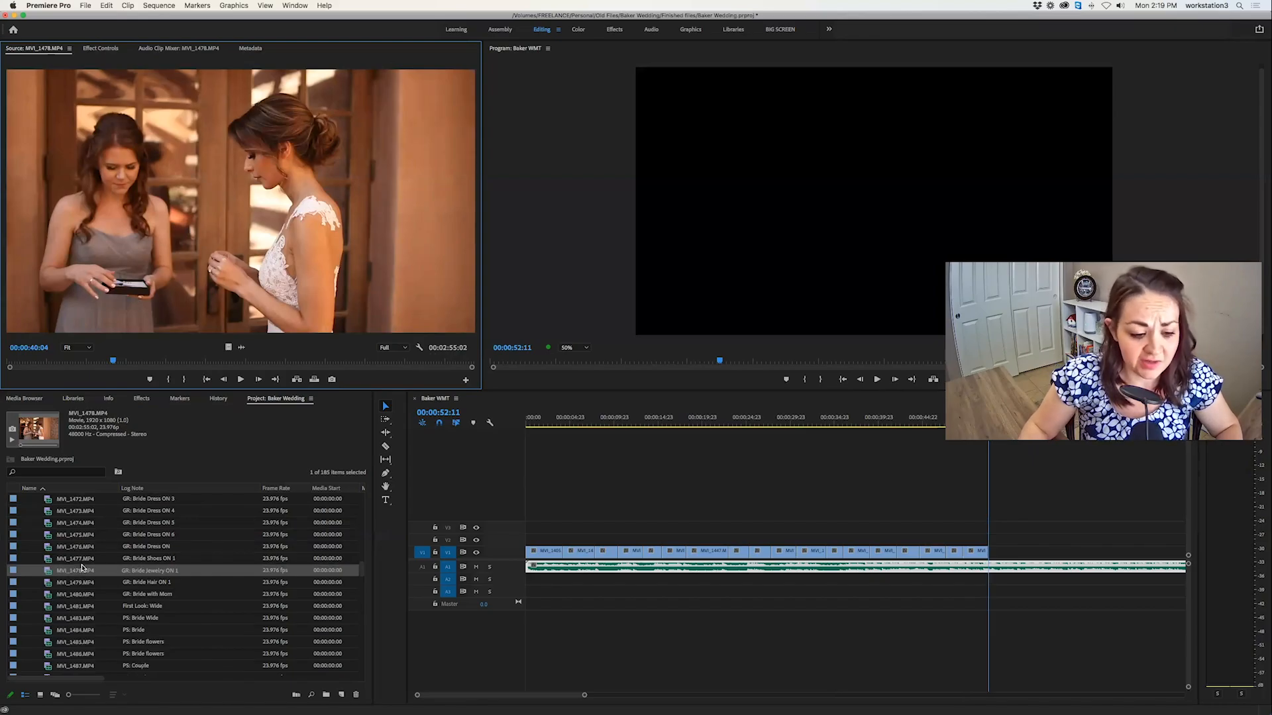
double_click(47, 584)
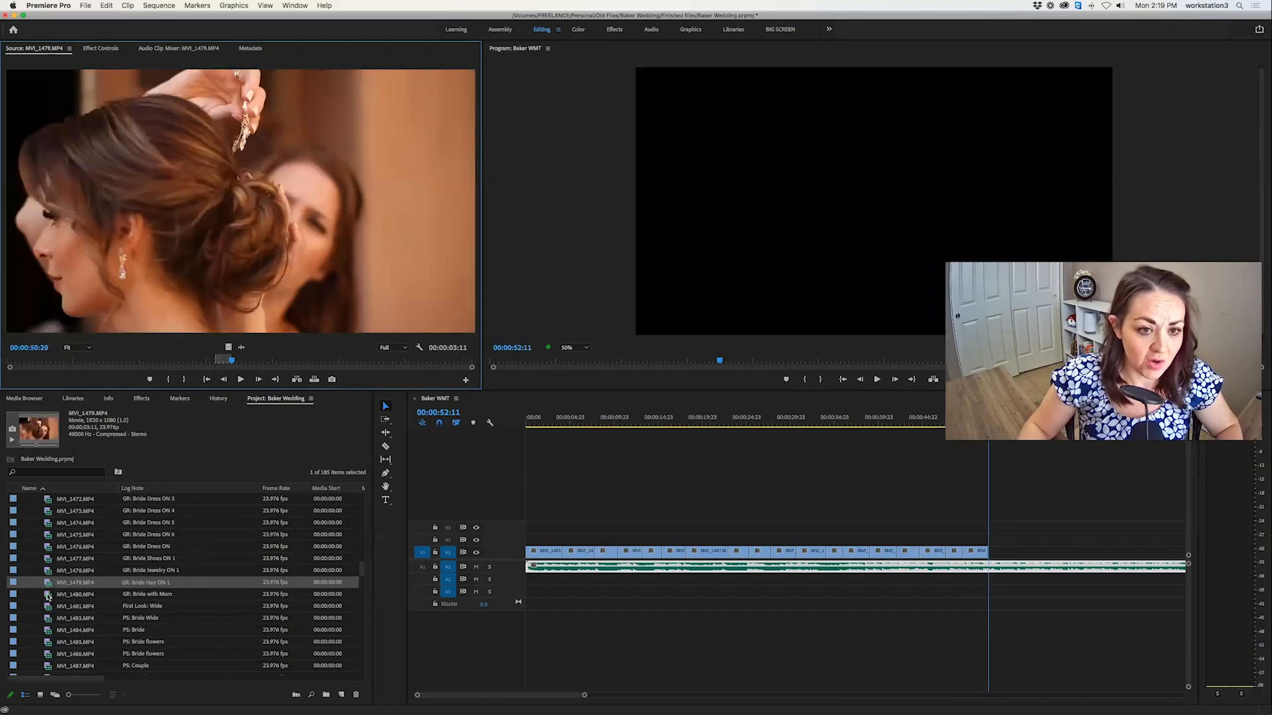
left_click(47, 596)
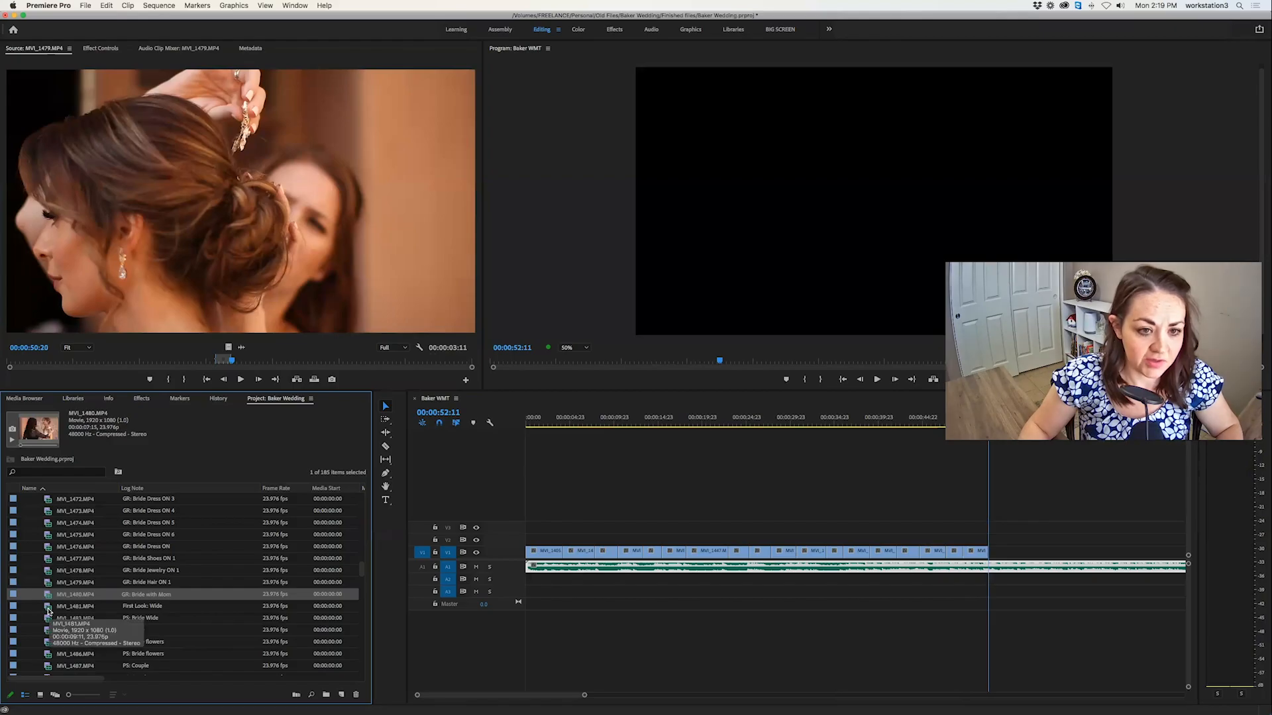
left_click(49, 608)
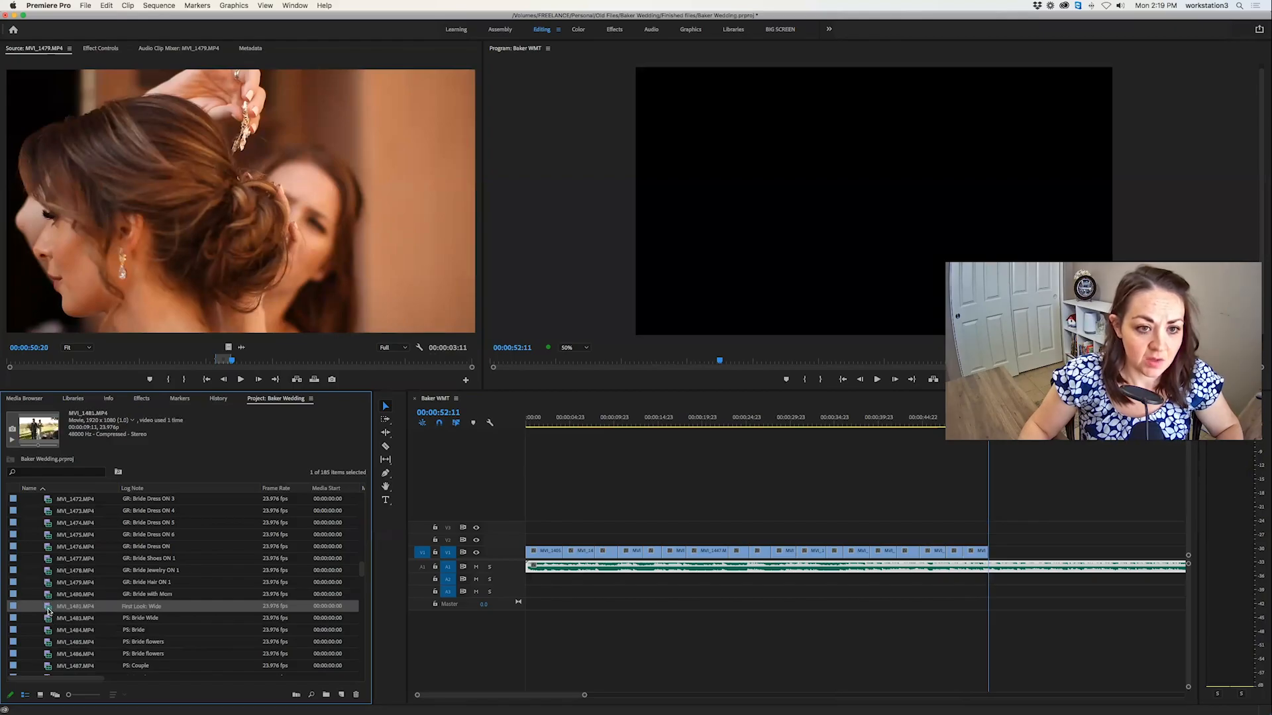
Mark a 00:00:07:22 section of the first look clip MVI_1481.MP4 with the bride reaching the groom, and overwrite it at 00:00:52:11.
scroll(49, 611, "down", 2)
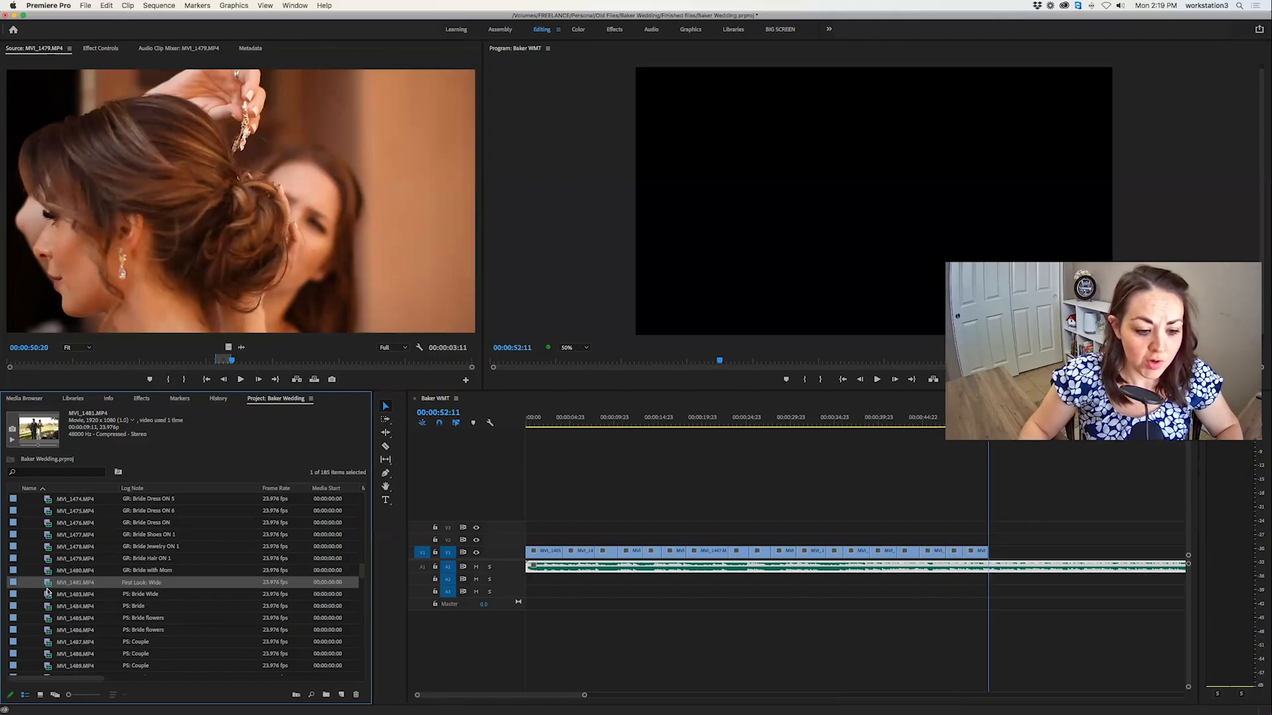
double_click(48, 585)
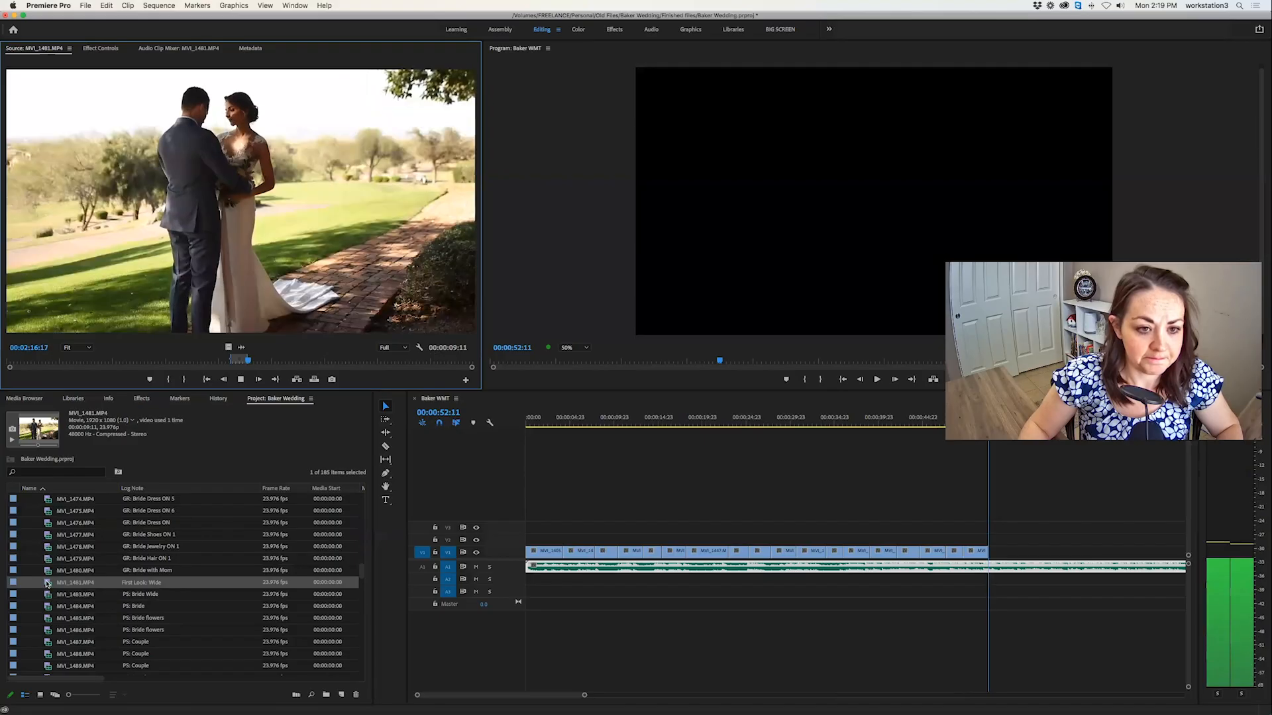
mouse_move(186, 367)
left_mouse_down()
mouse_move(171, 363)
mouse_move(207, 360)
left_mouse_up()
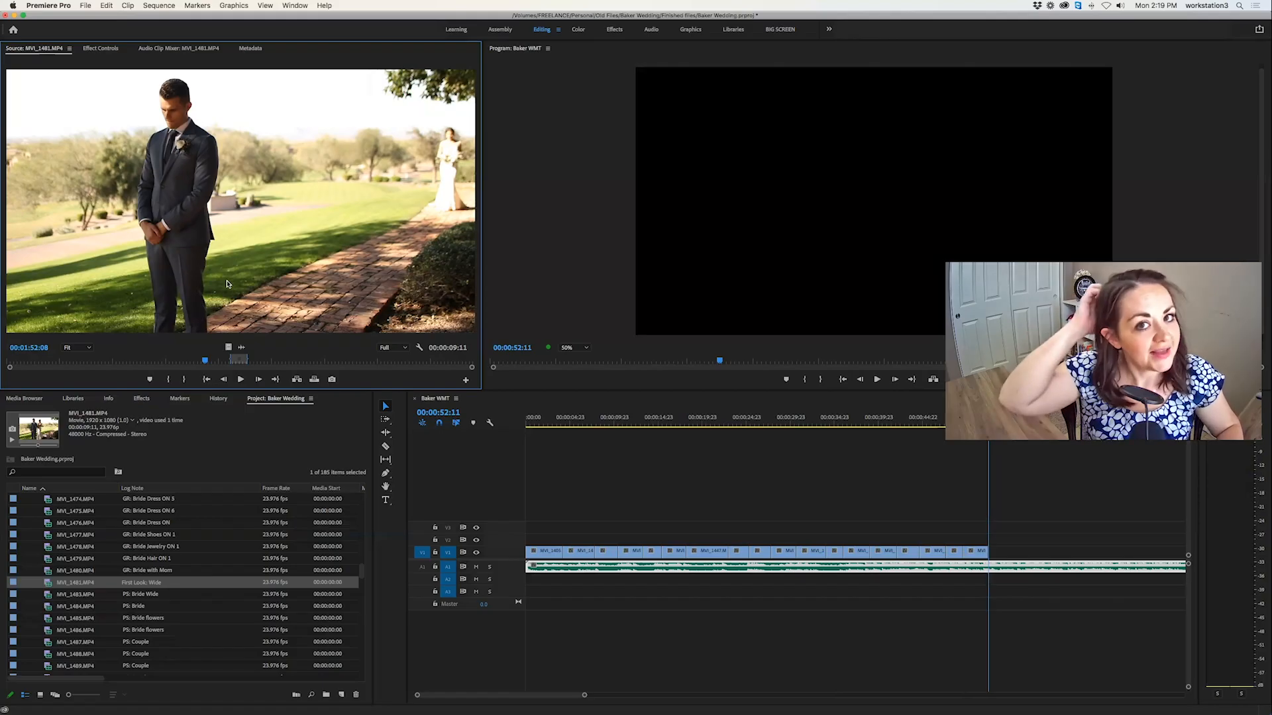
key("space")
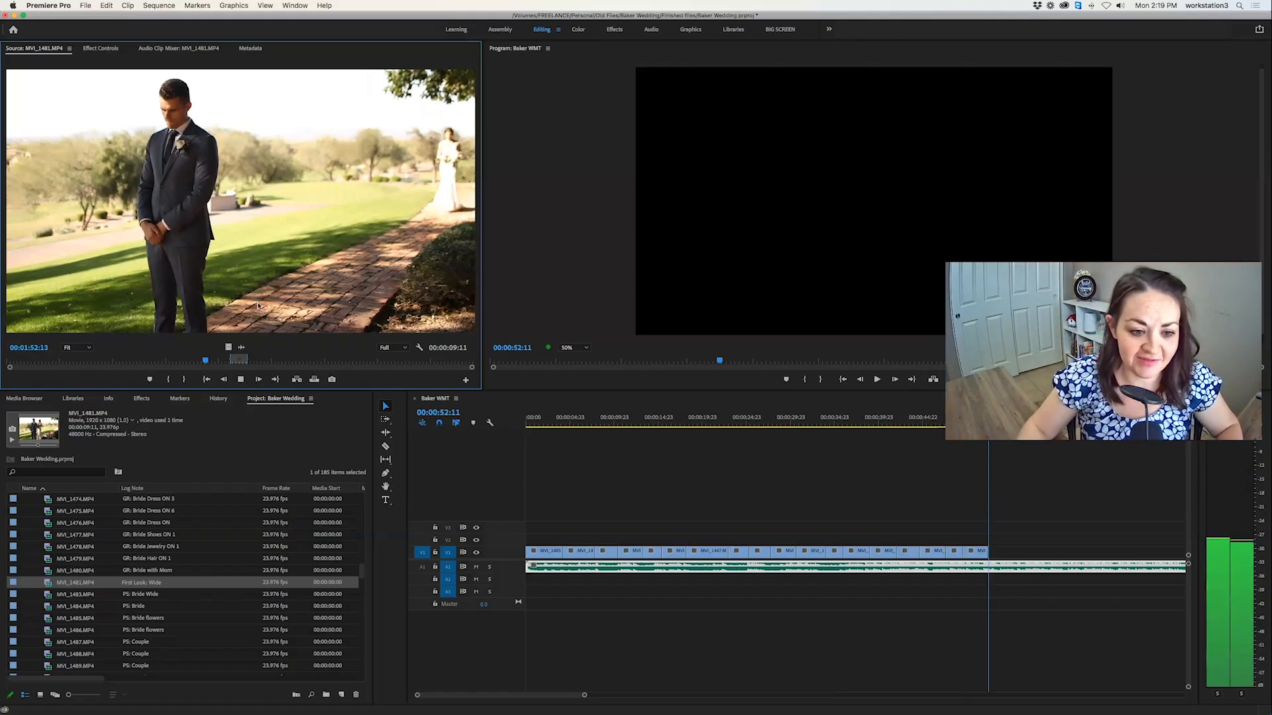
left_click_drag(207, 365, 221, 362)
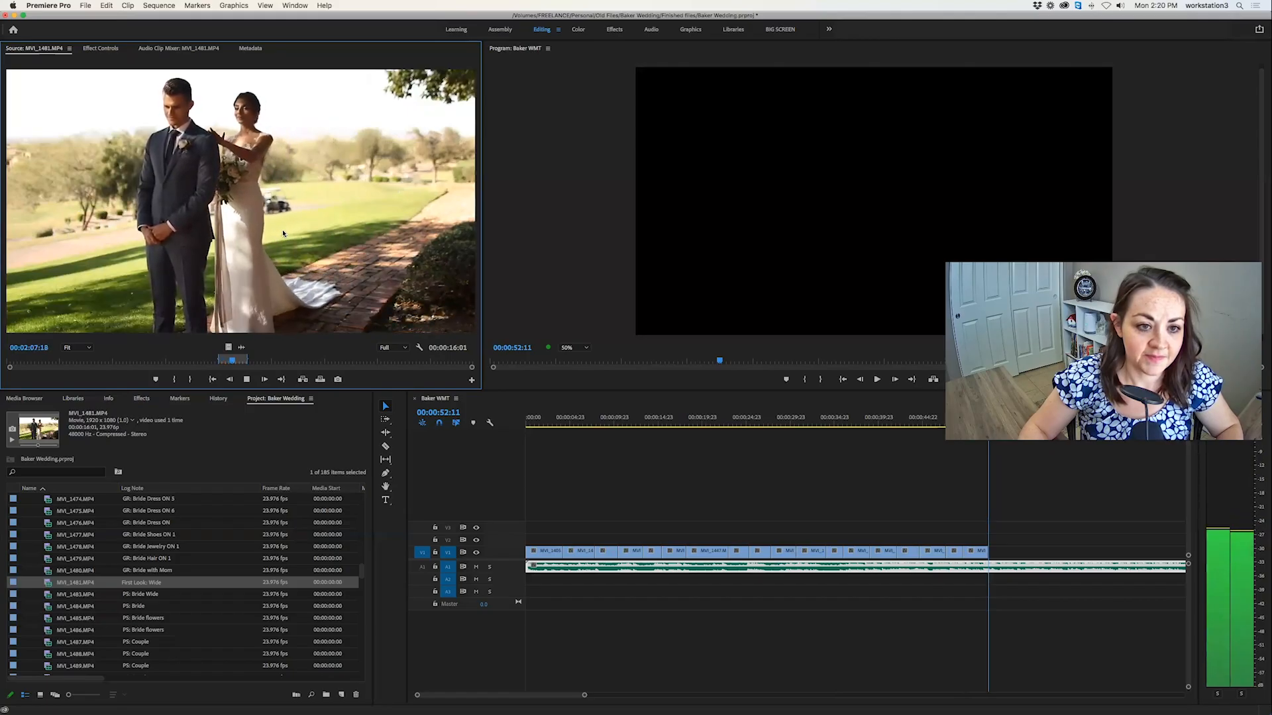
key("o")
key("space")
left_click(320, 380)
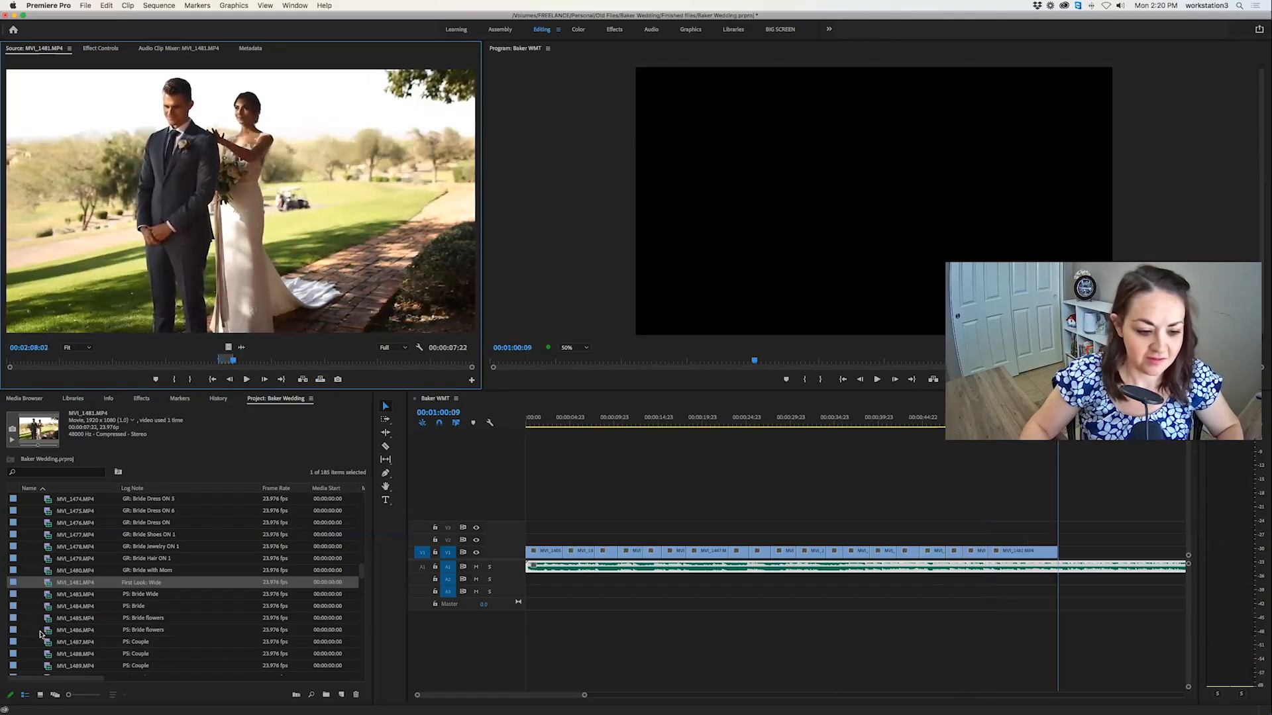
Look through the bride photo session clips MVI_1483.MP4, MVI_1484.MP4 and MVI_1486.MP4 for usable shots.
double_click(45, 596)
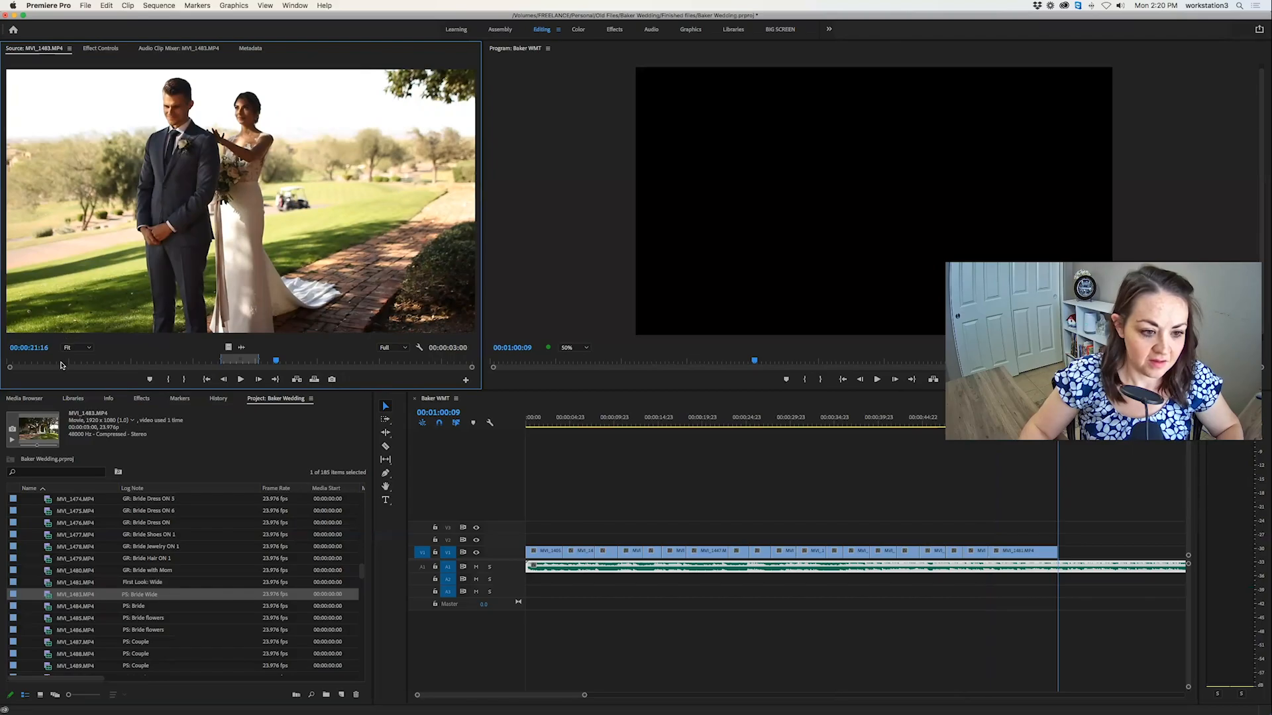
double_click(50, 608)
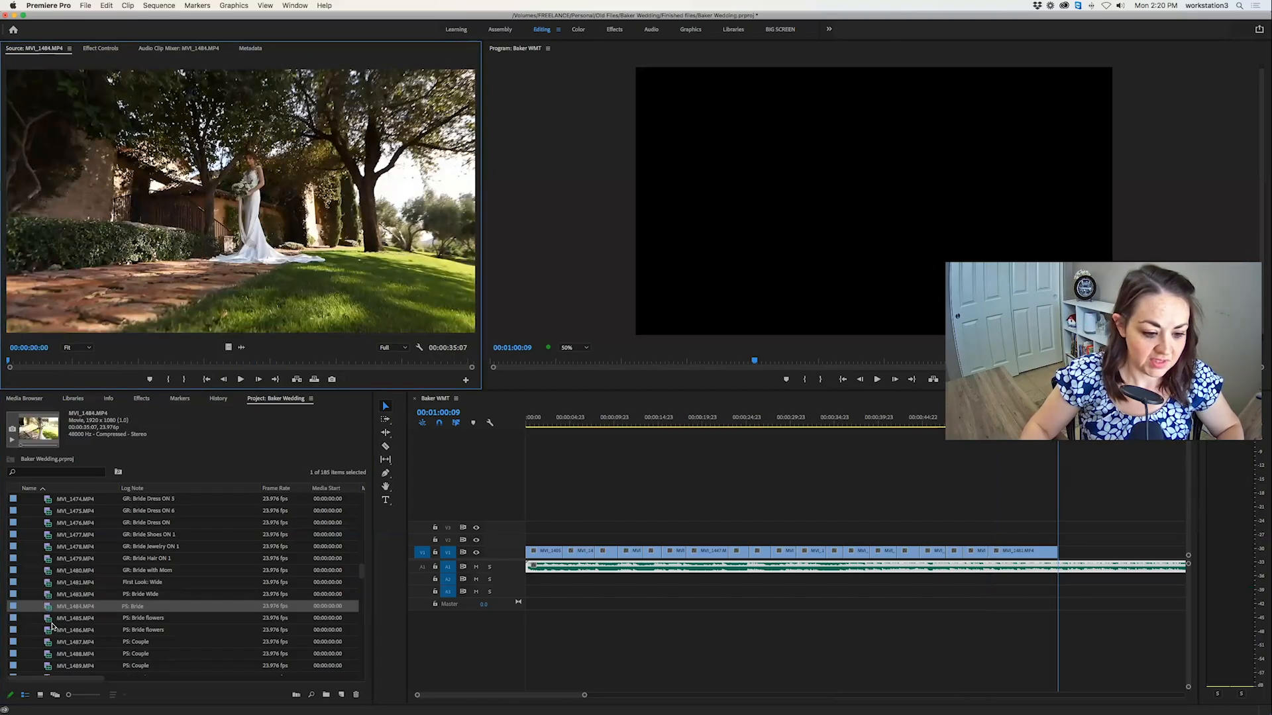
left_click(50, 621)
double_click(45, 631)
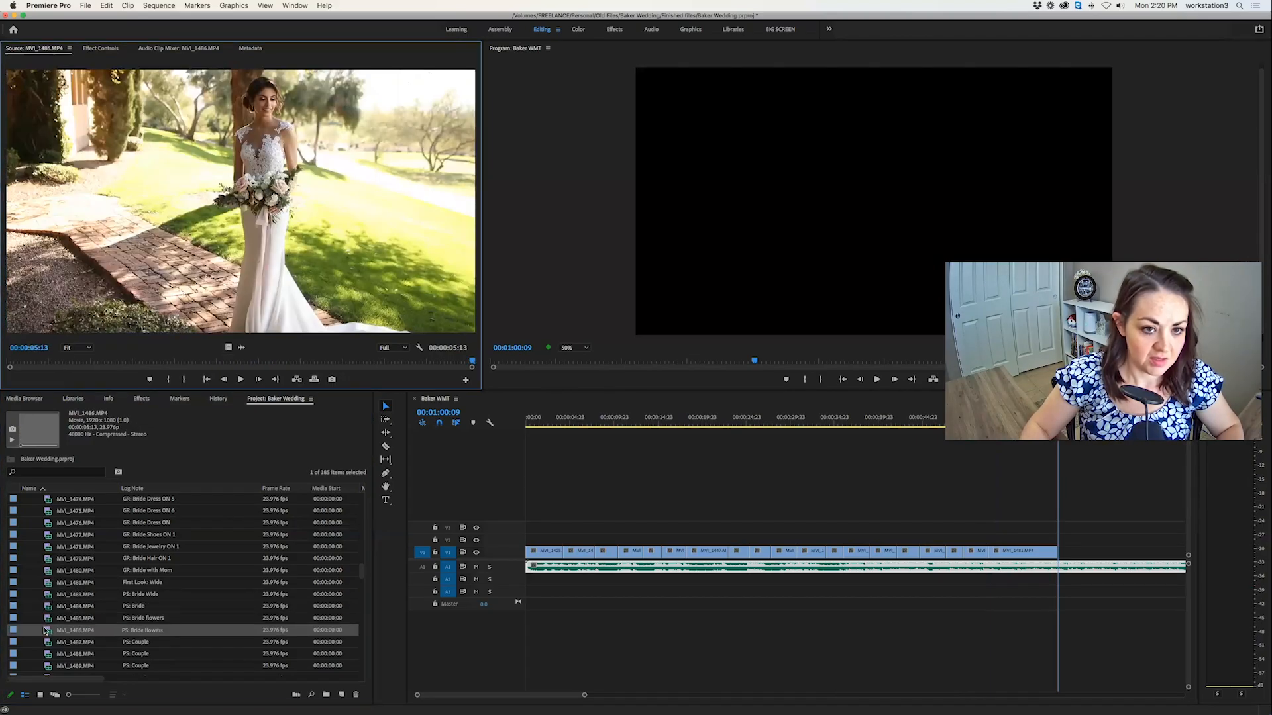
Look through the photo session couple clips MVI_1487.MP4 to MVI_1492.MP4 for usable shots.
scroll(53, 606, "down", 5)
scroll(40, 553, "down", 1)
scroll(45, 574, "up", 1)
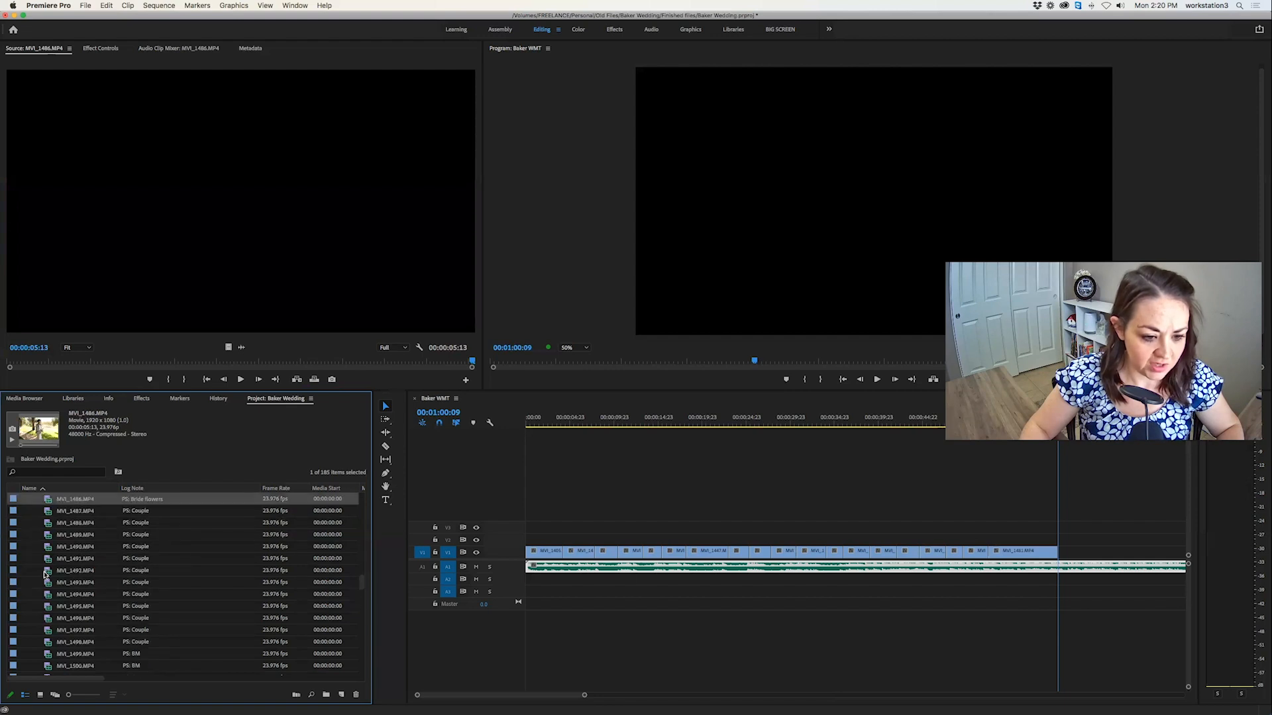
double_click(50, 511)
double_click(49, 522)
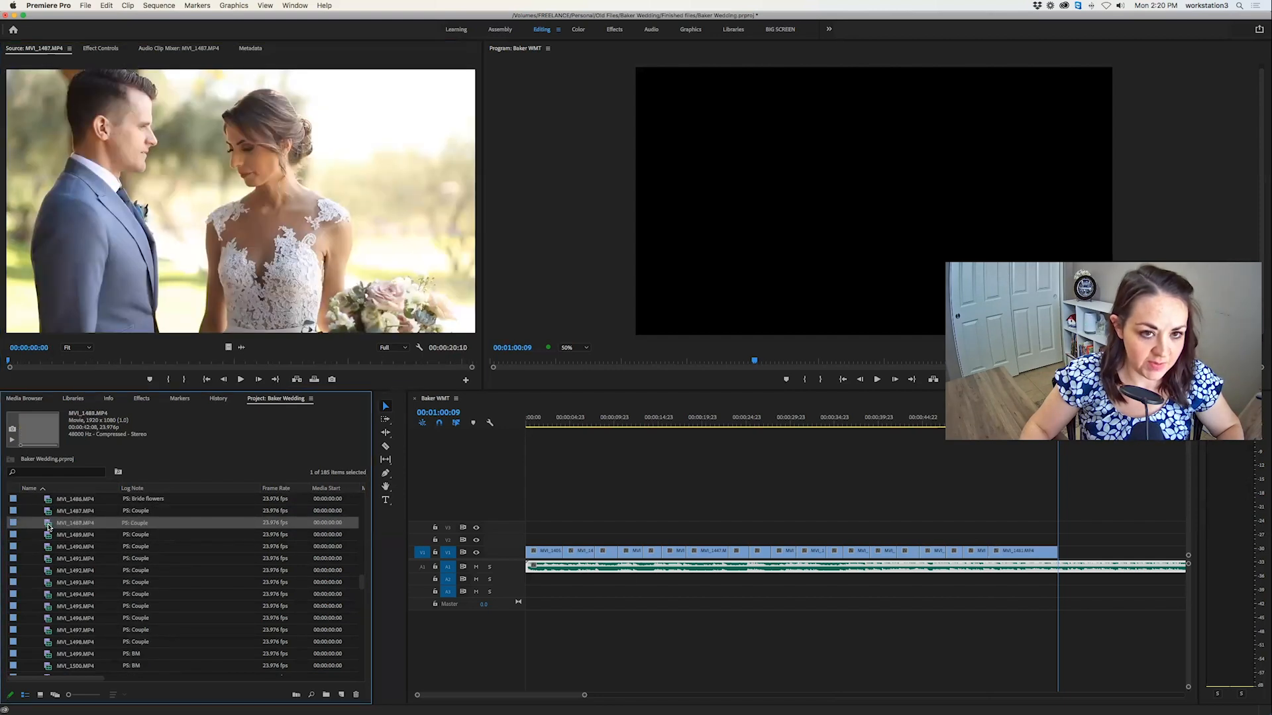
double_click(49, 535)
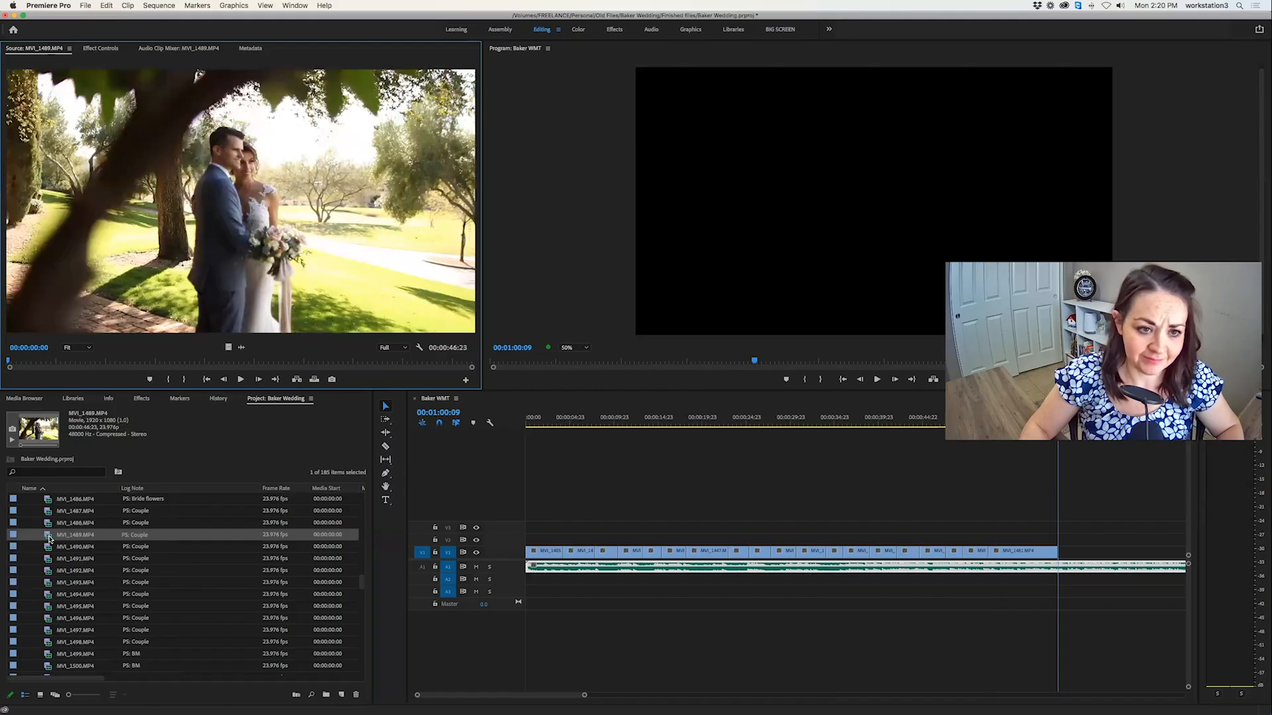
double_click(46, 547)
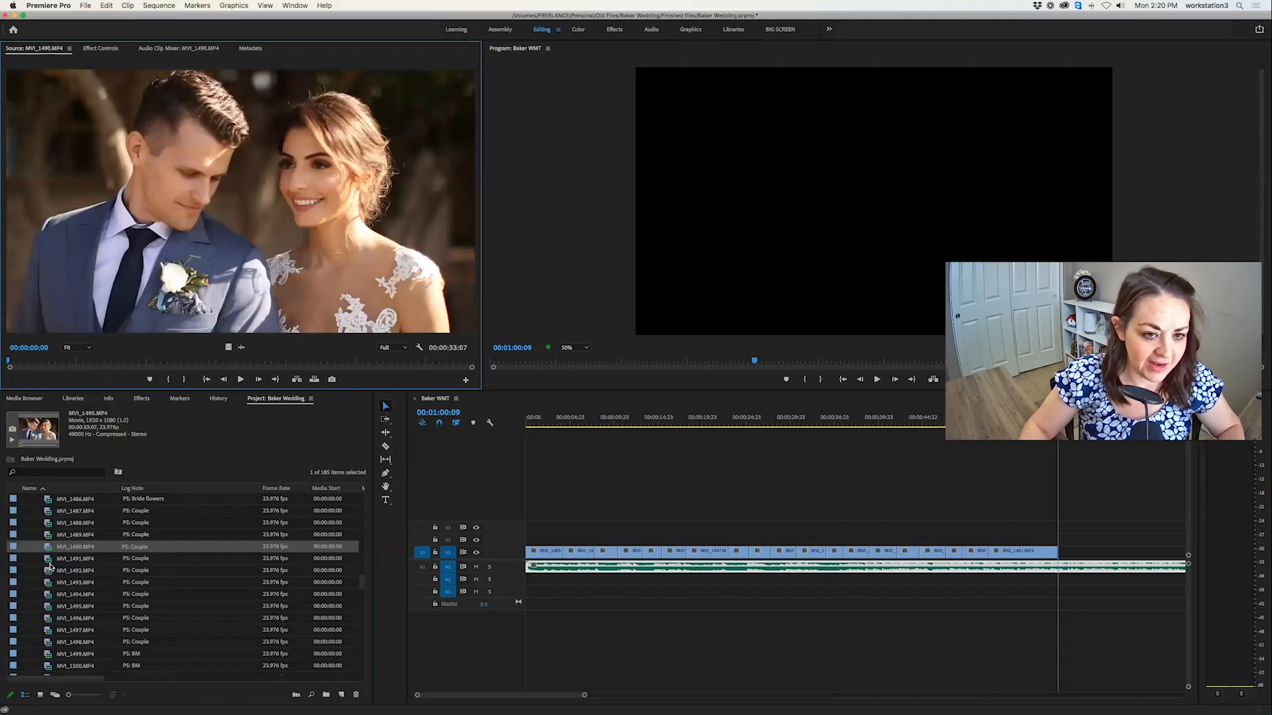
double_click(51, 572)
left_click(50, 574)
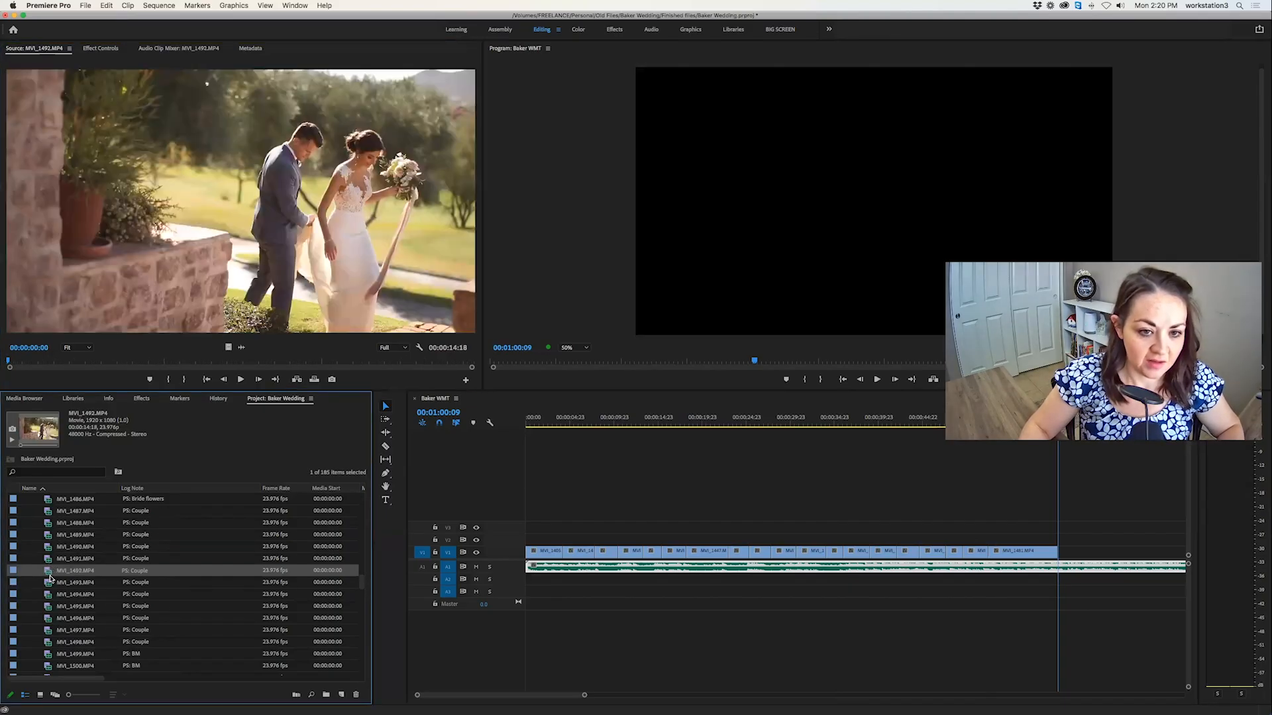
Play the couple close-up clip MVI_1490.MP4 and skim the rest of it for a usable moment.
left_click(47, 560)
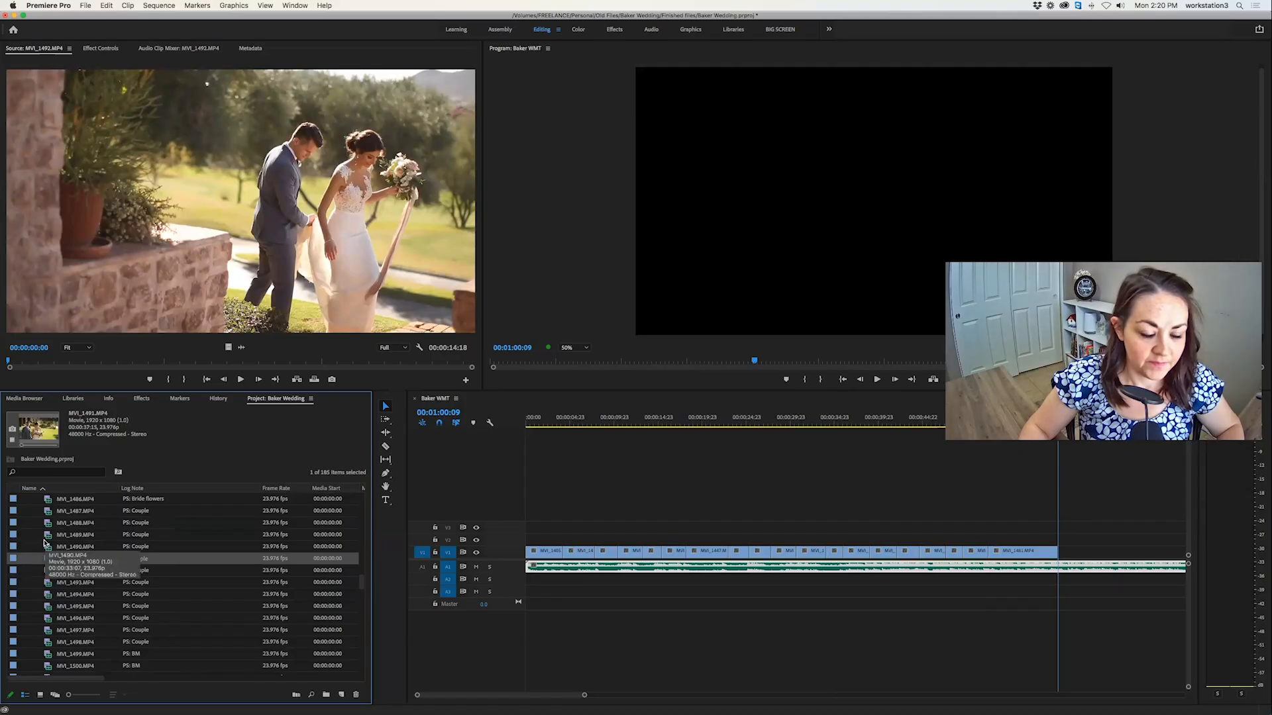
double_click(45, 545)
key("space")
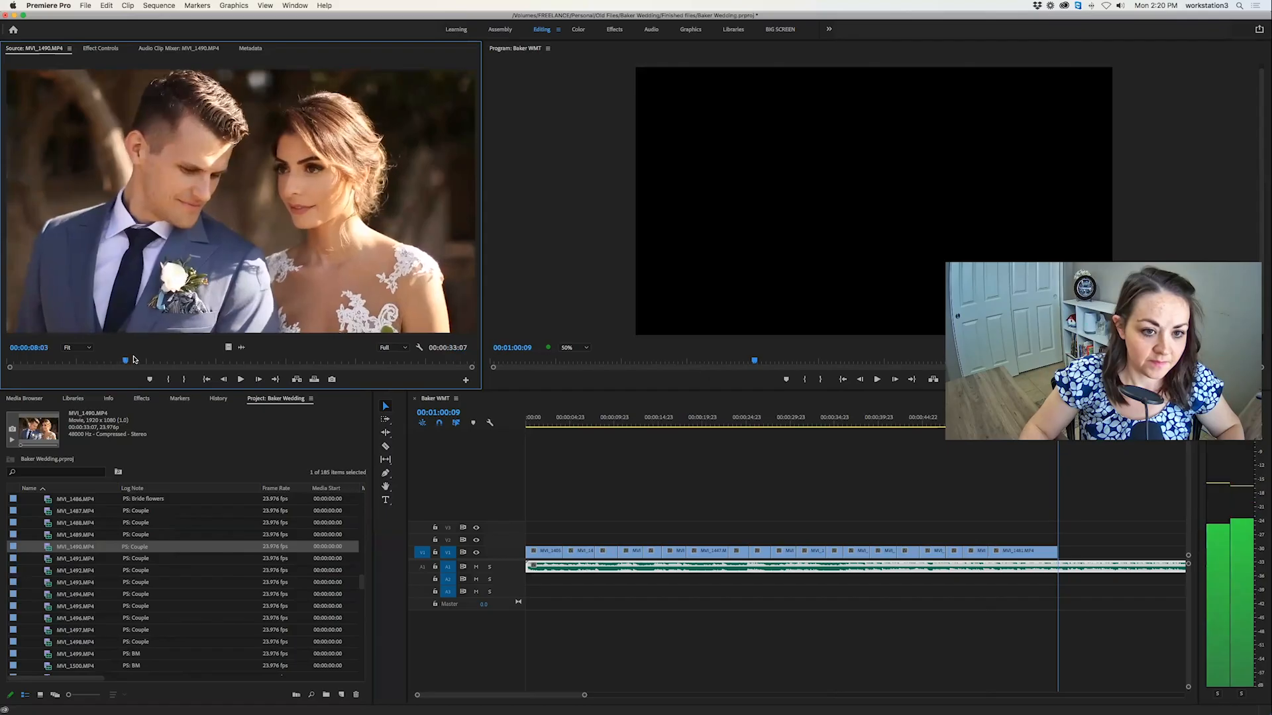
left_click(171, 359)
left_click_drag(171, 359, 380, 363)
Mark a 00:00:03:06 section of MVI_1491.MP4 with the bride smiling as the couple walks, and overwrite it at 00:01:00:09.
double_click(45, 559)
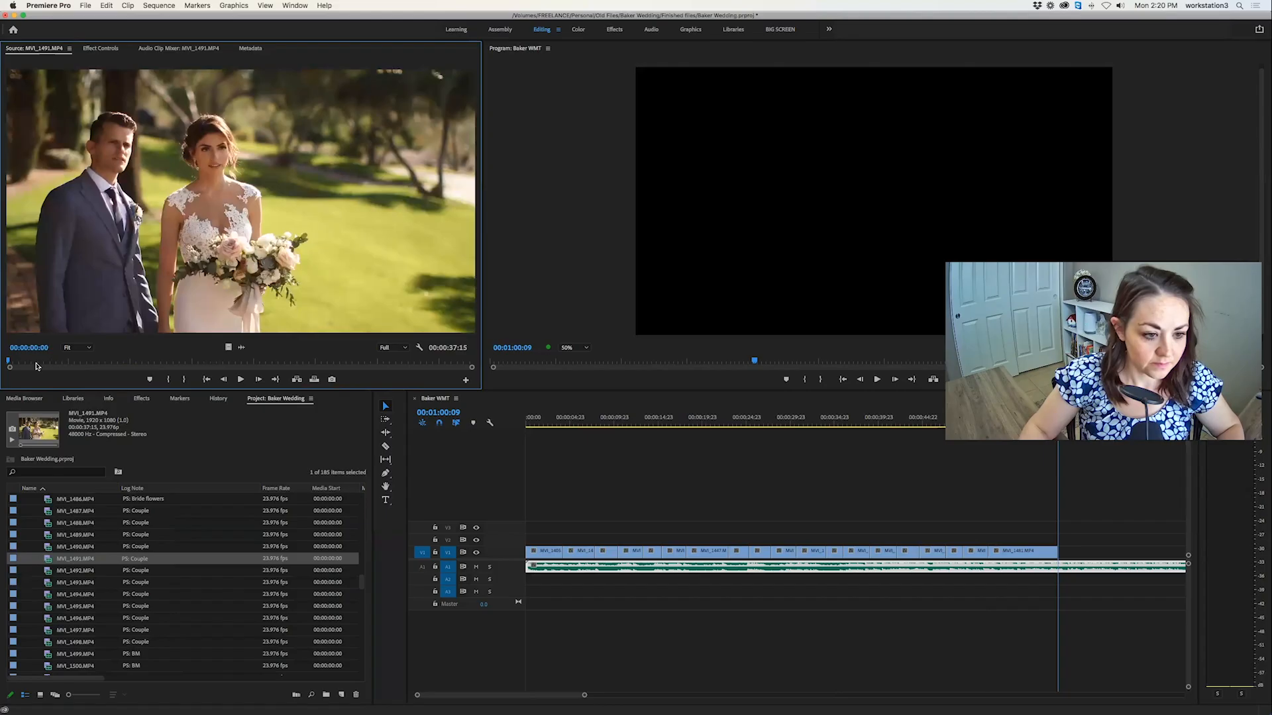
left_click_drag(87, 363, 109, 363)
key("i")
key("space")
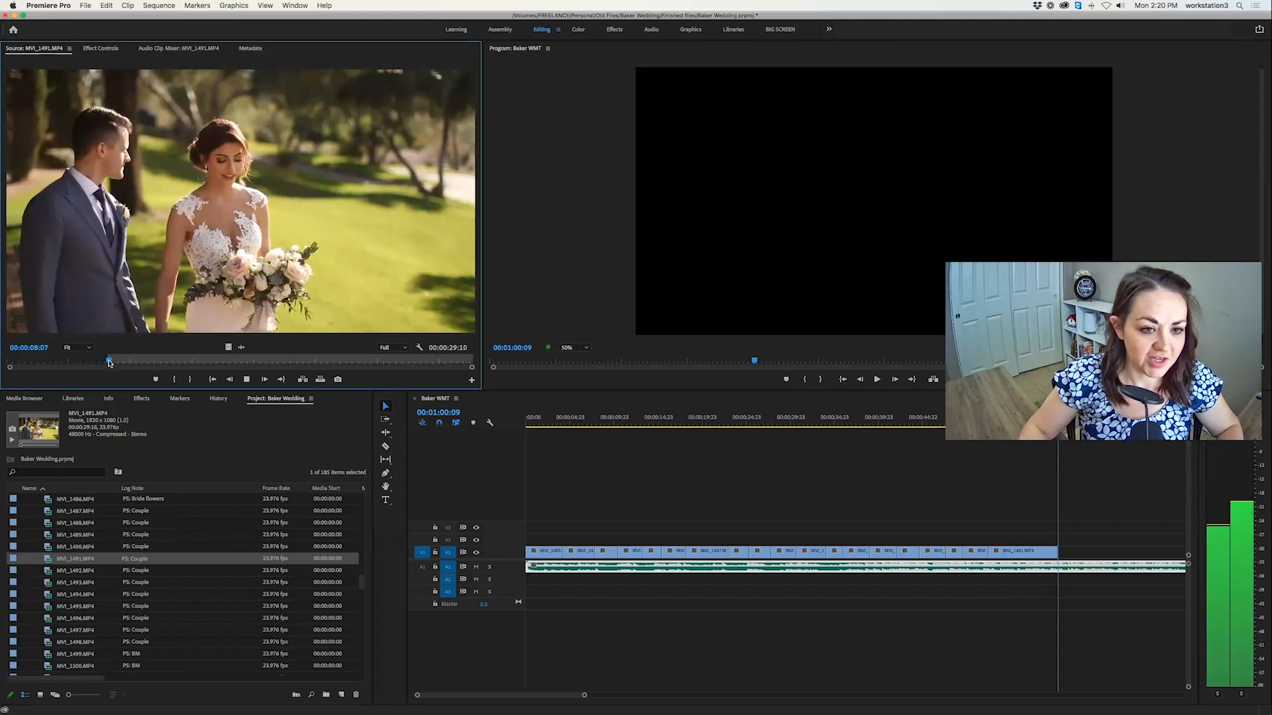
key("i")
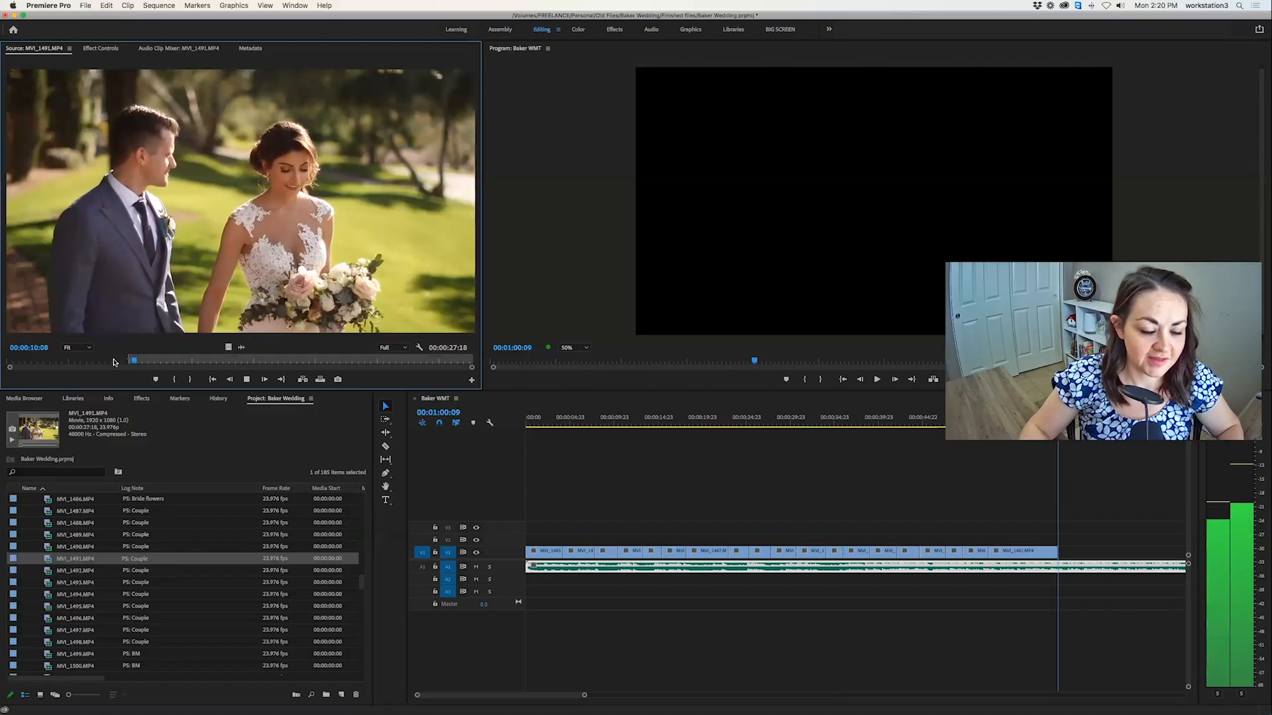
left_click_drag(154, 361, 300, 360)
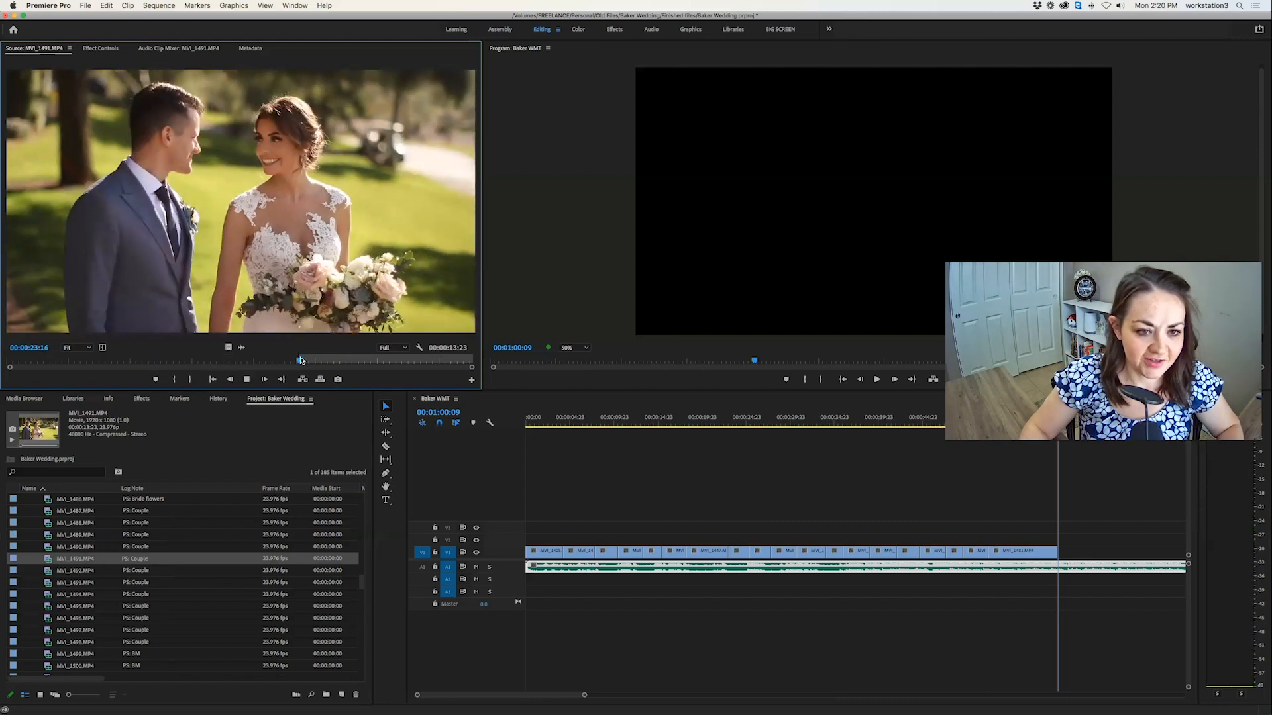
key("space")
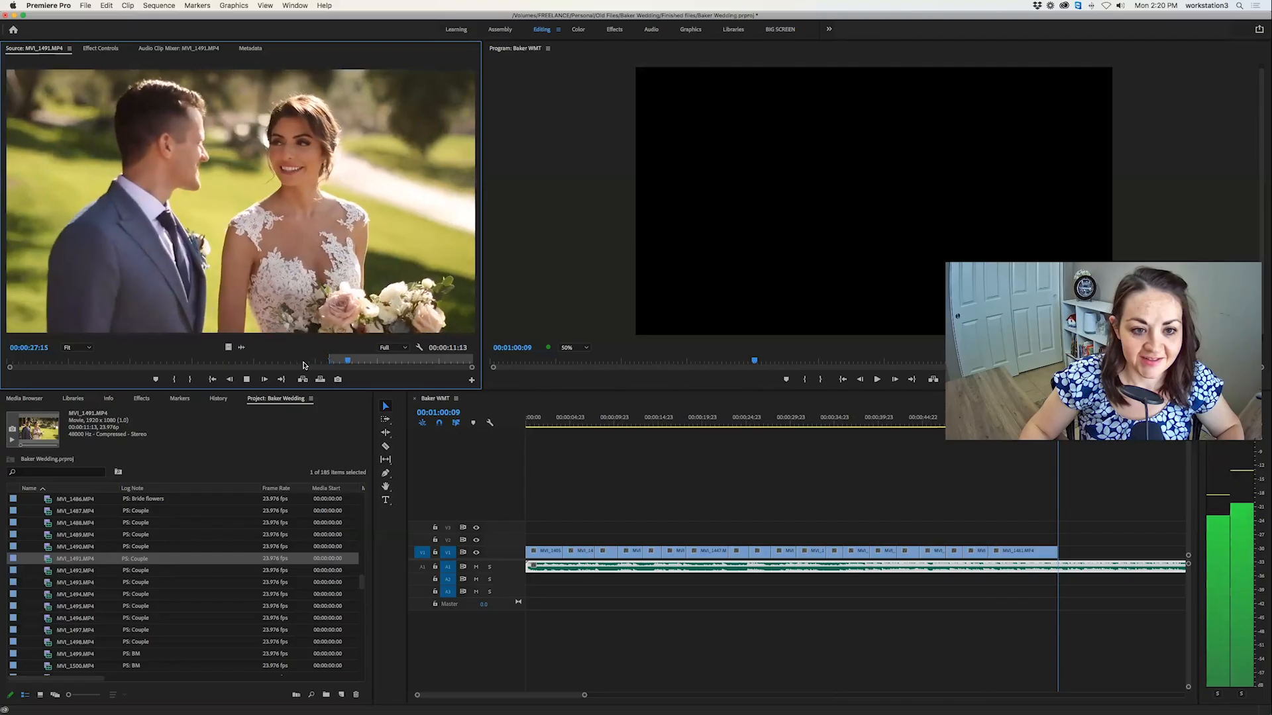
key("o")
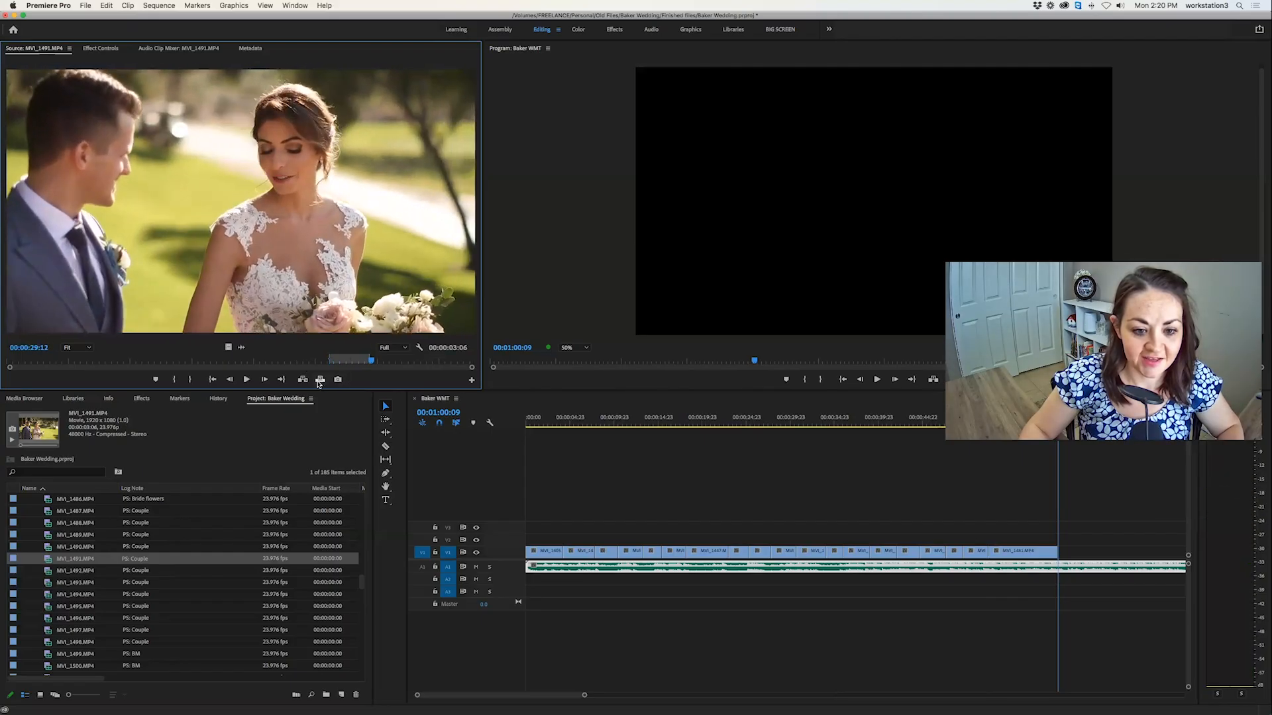
left_click(321, 381)
scroll(676, 542, "right", 4)
scroll(675, 542, "right", 5)
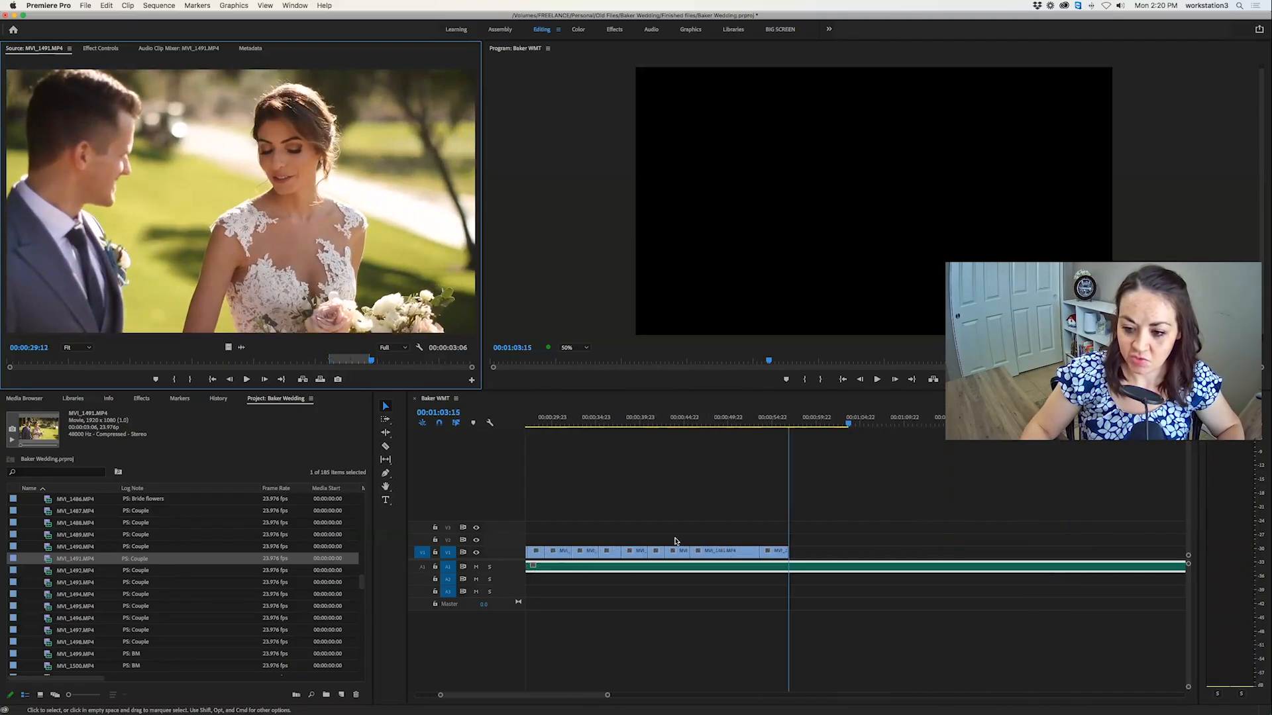
Look through the couple clips MVI_1492.MP4, MVI_1494.MP4 and MVI_1495.MP4 for the next shot.
double_click(46, 574)
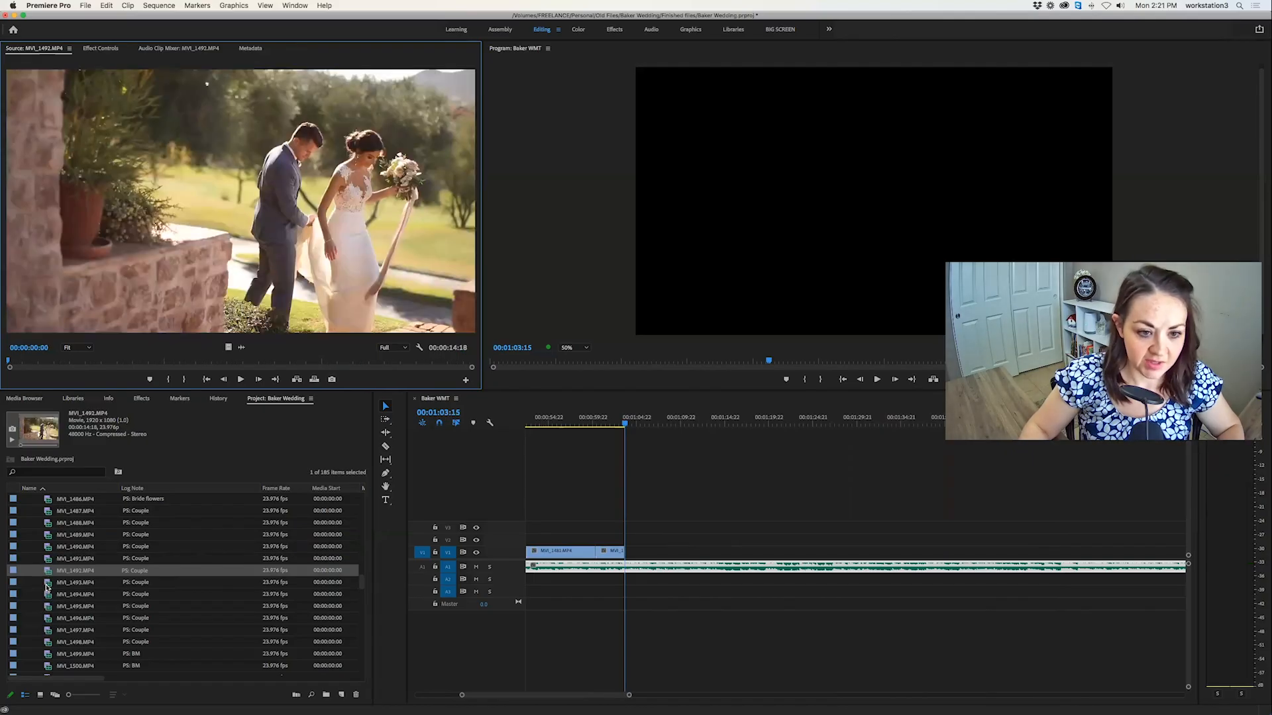
left_click(47, 585)
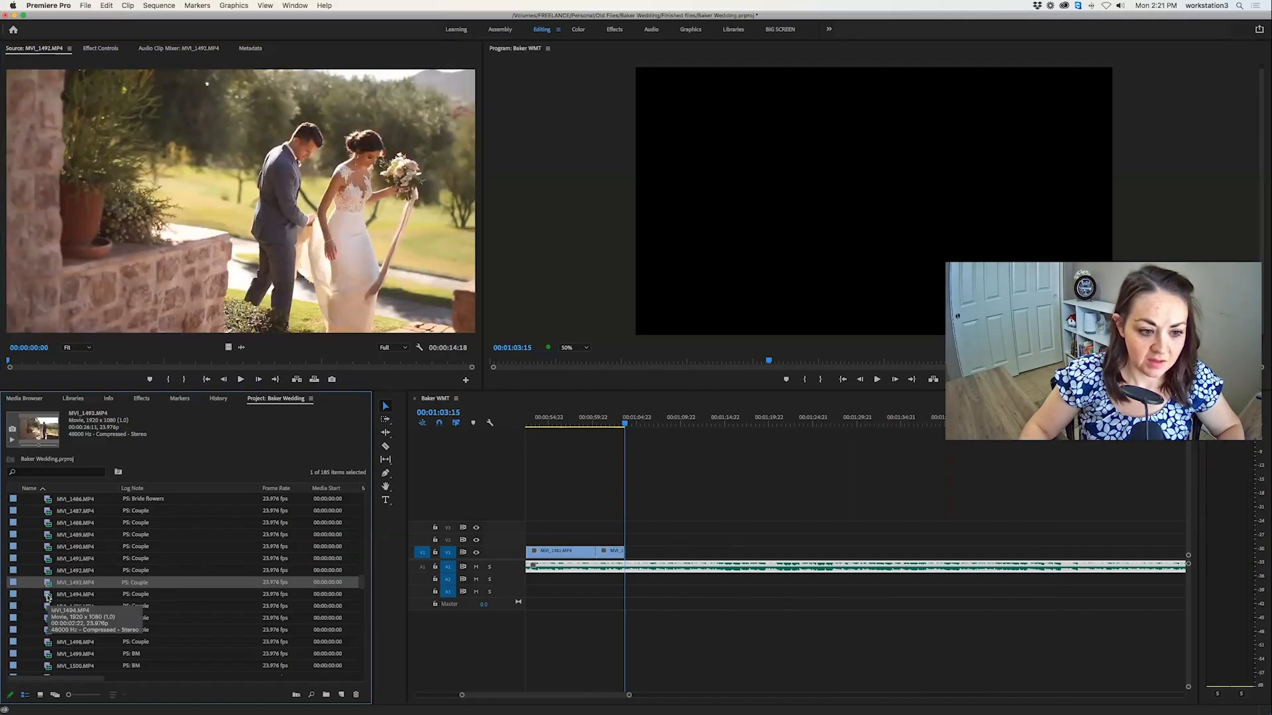
left_click(47, 595)
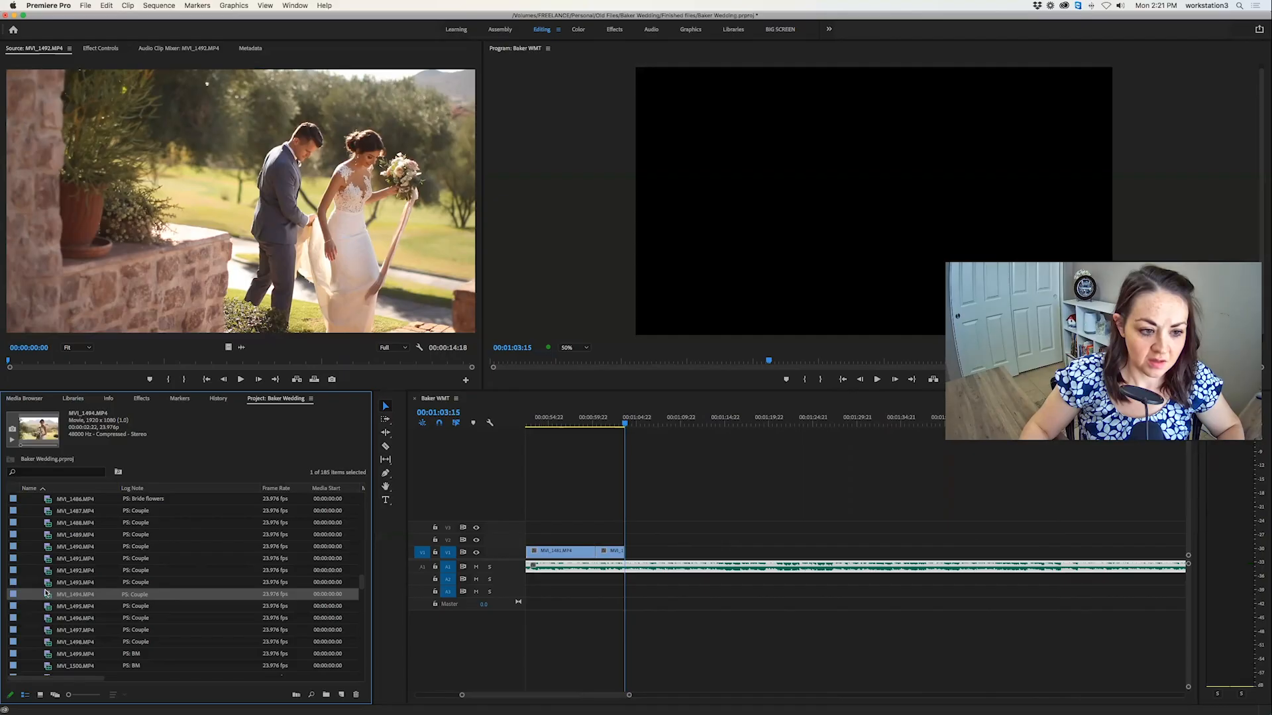
double_click(45, 594)
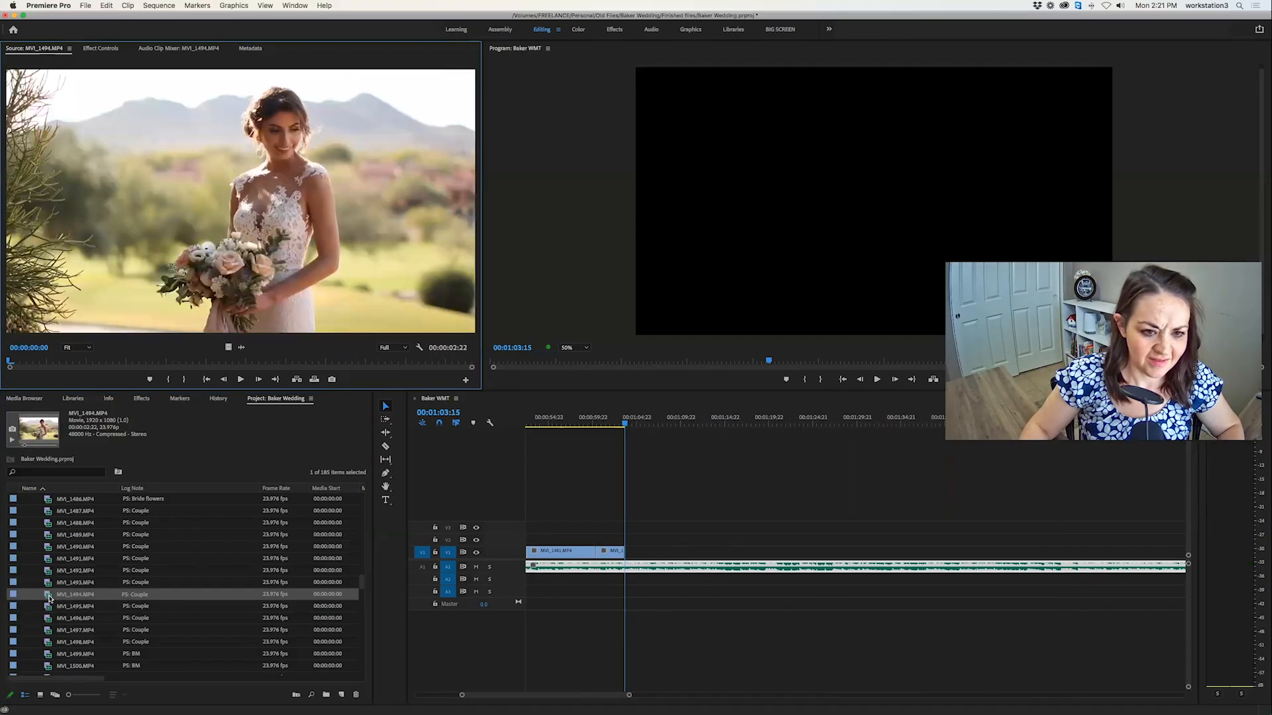
left_click(47, 607)
double_click(47, 610)
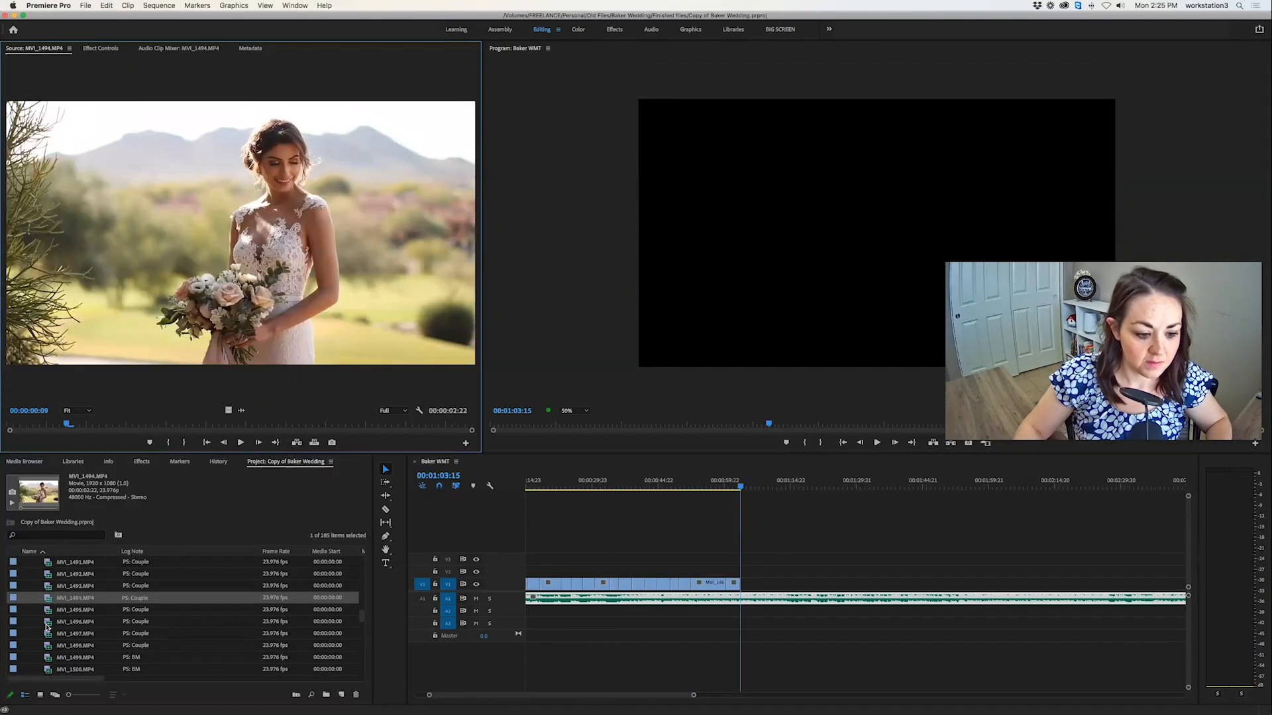
Play the opening of MVI_1496.MP4, showing the couple's hands, to judge whether it is usable.
double_click(47, 624)
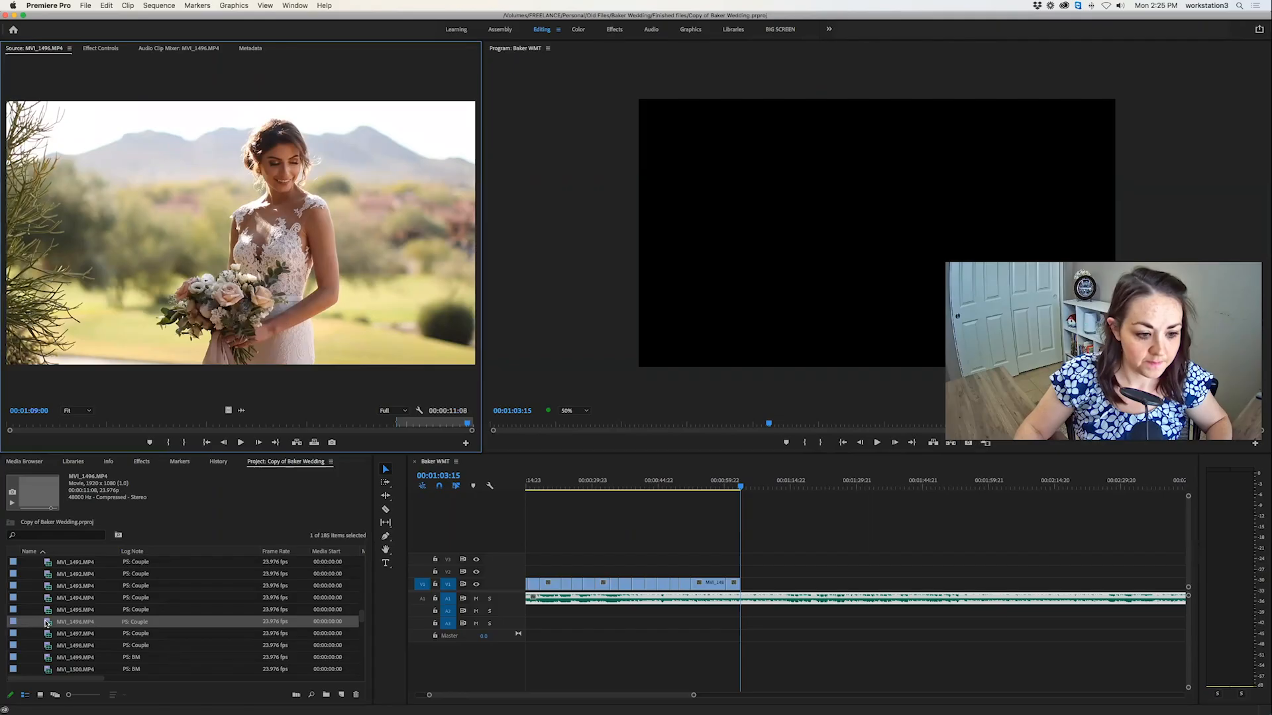
key("space")
key("space")
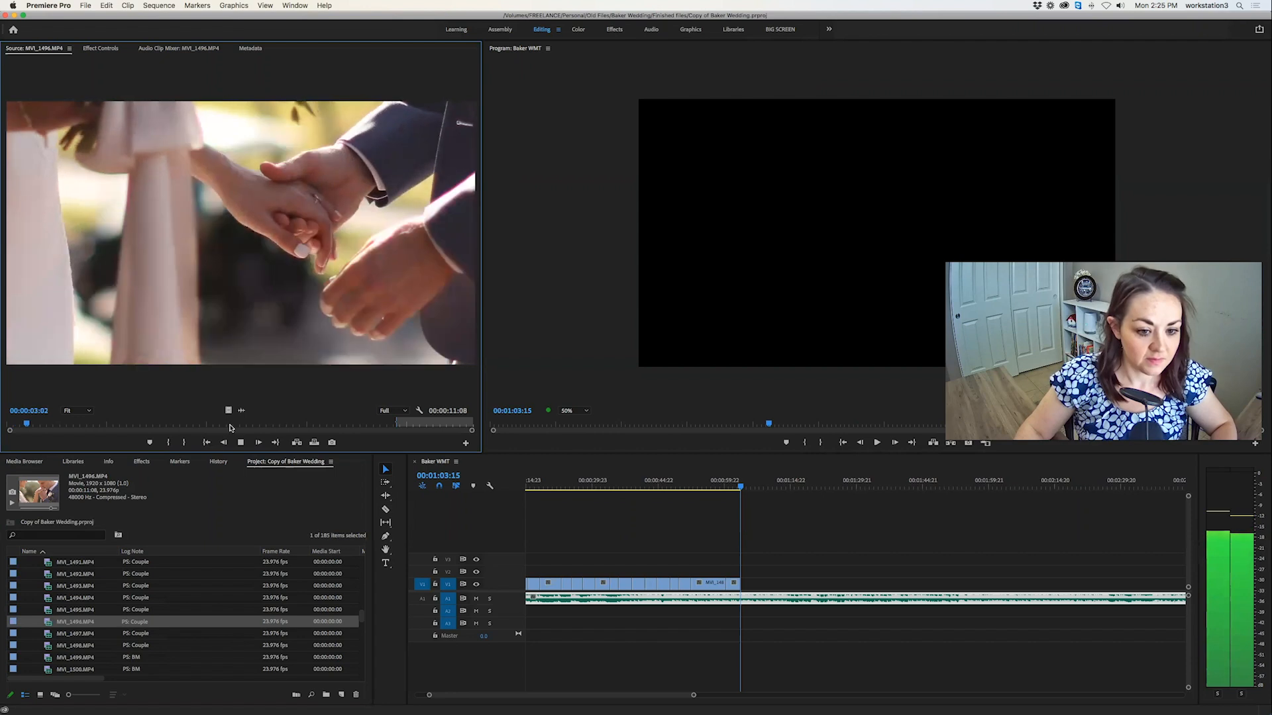
Mark a 00:00:02:14 section of the couple close-up MVI_1497.MP4 and overwrite it at 00:01:03:15.
double_click(43, 633)
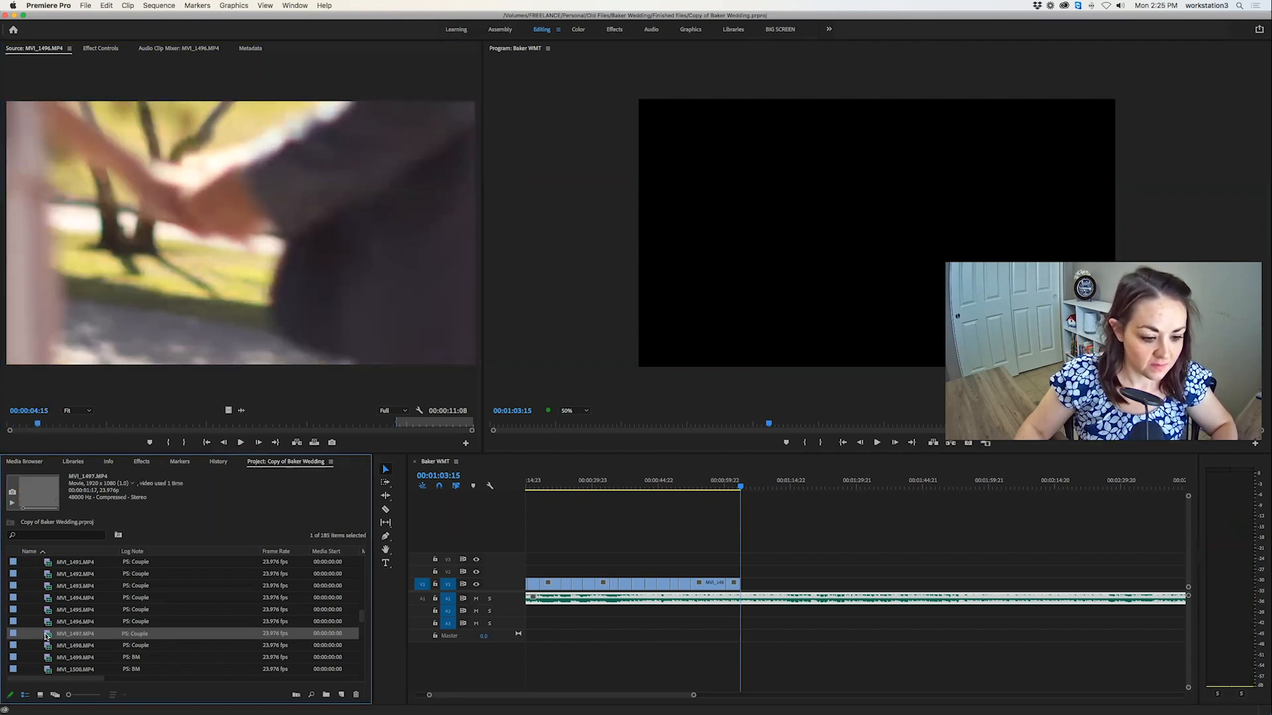
key("space")
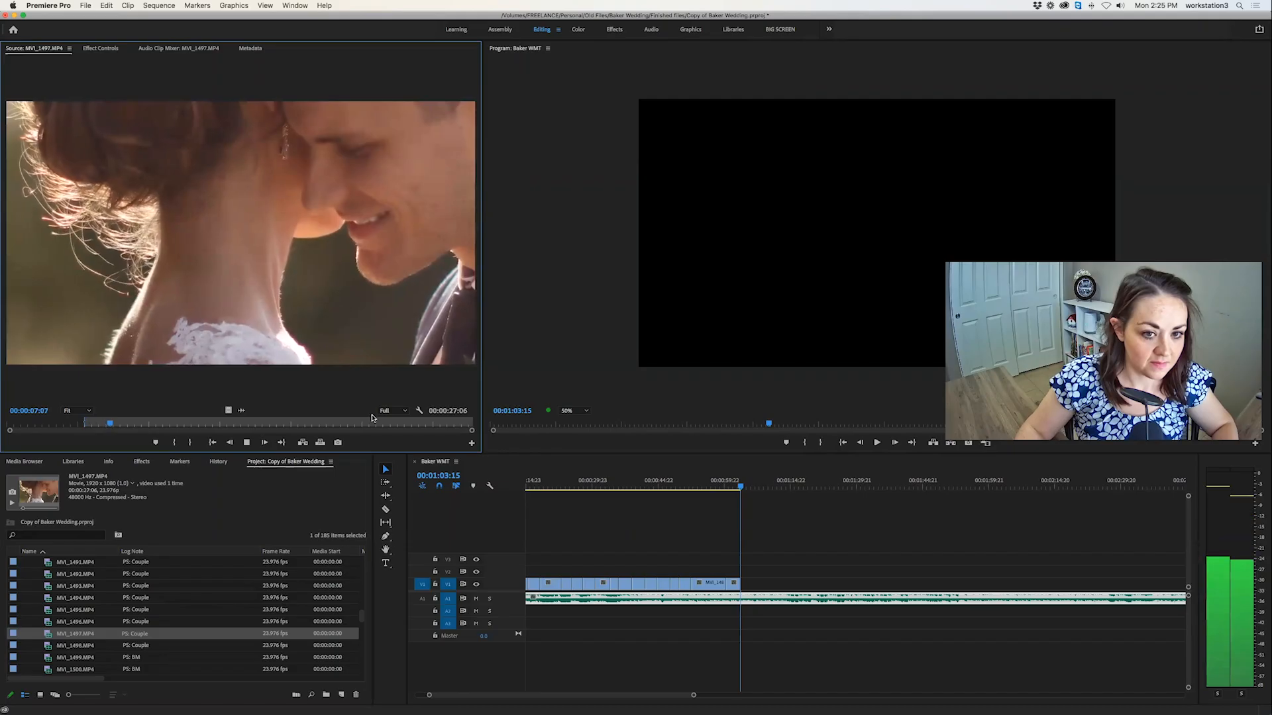
key("o")
left_click(320, 441)
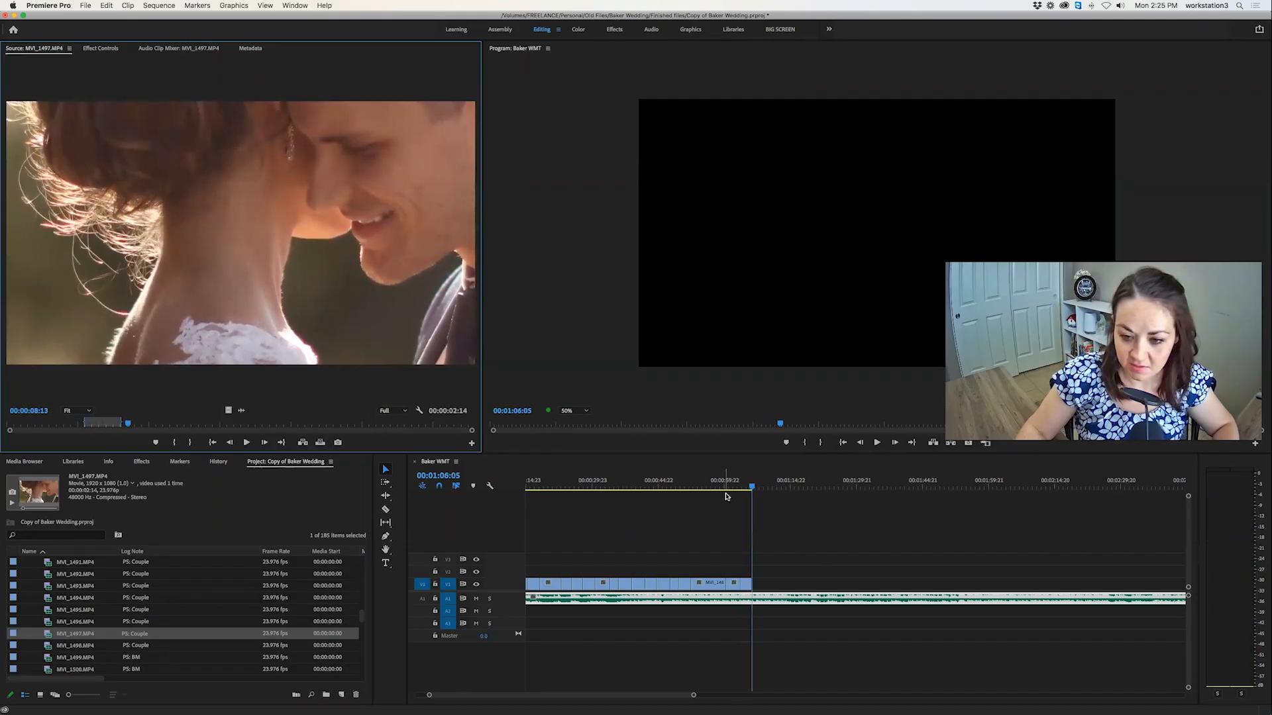
Check the sequence around the last cut at 00:01:03:12 and return the playhead to the sequence end at 00:01:06:05.
left_click(734, 491)
left_click(741, 488)
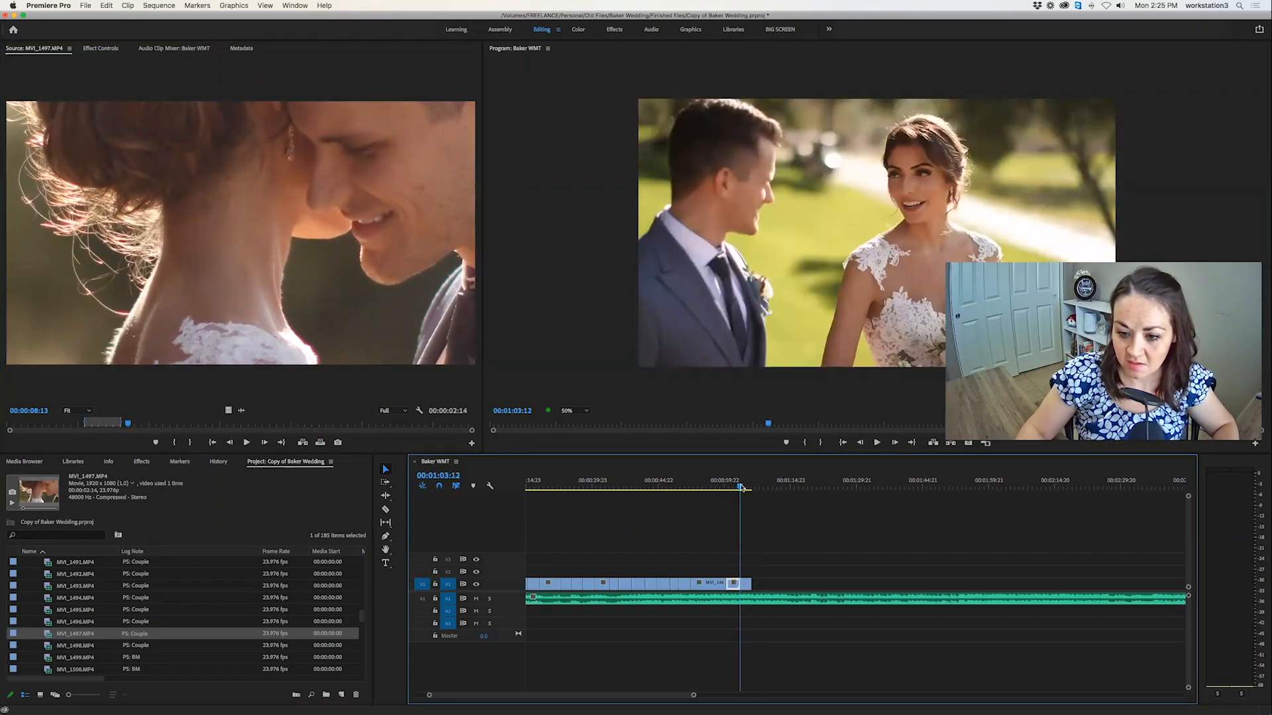
left_click(749, 489)
key("Down")
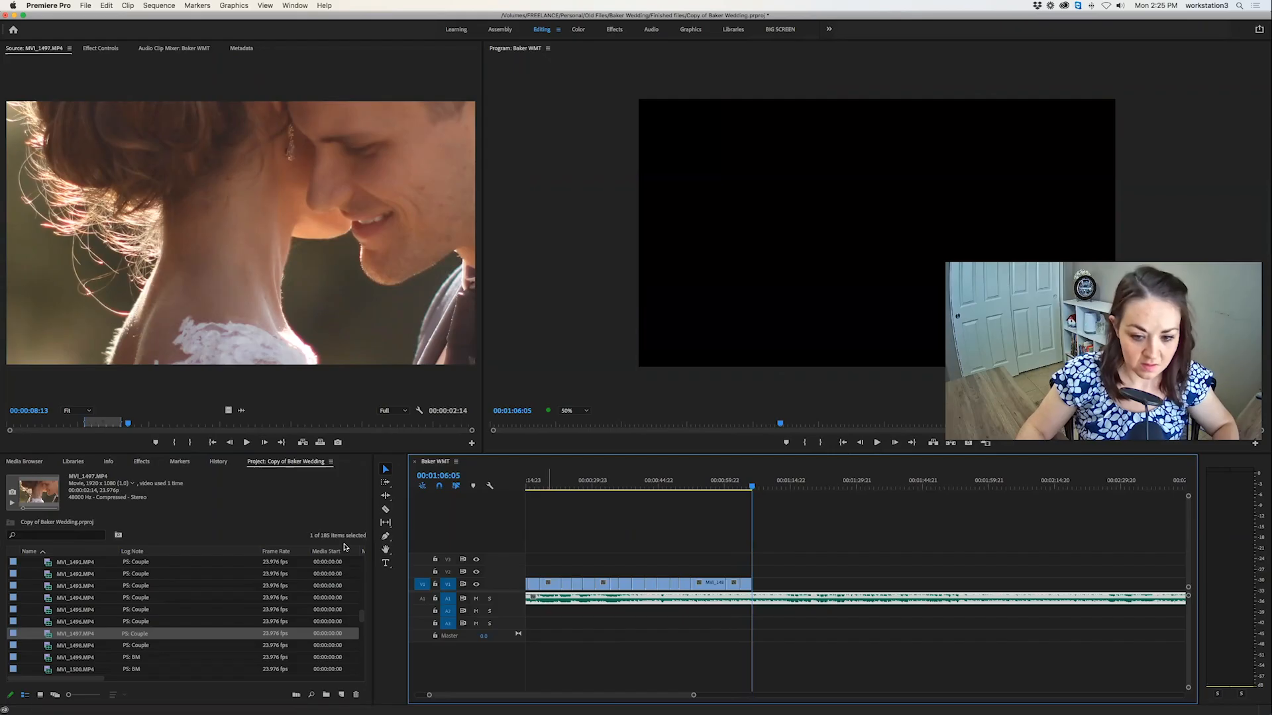
Mark a 00:00:03:08 section of the bridesmaids clip MVI_1499.MP4 and overwrite it at 00:01:06:05.
scroll(117, 628, "down", 3)
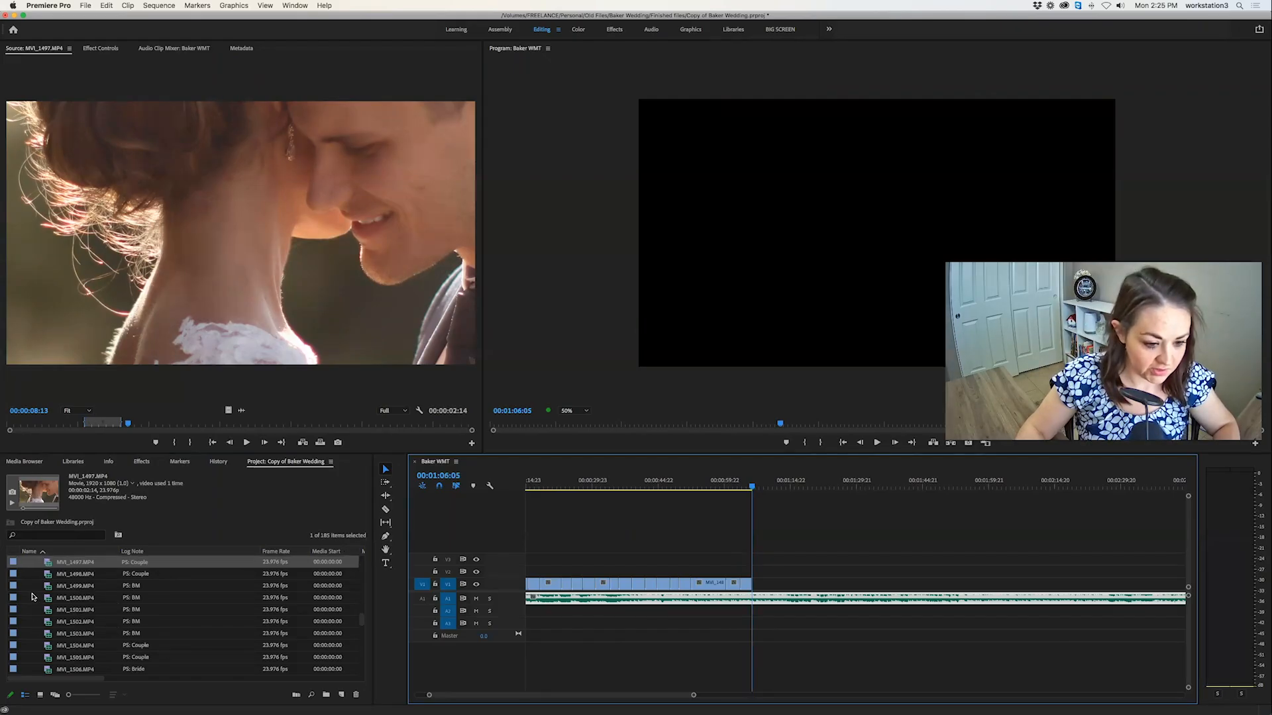
double_click(47, 587)
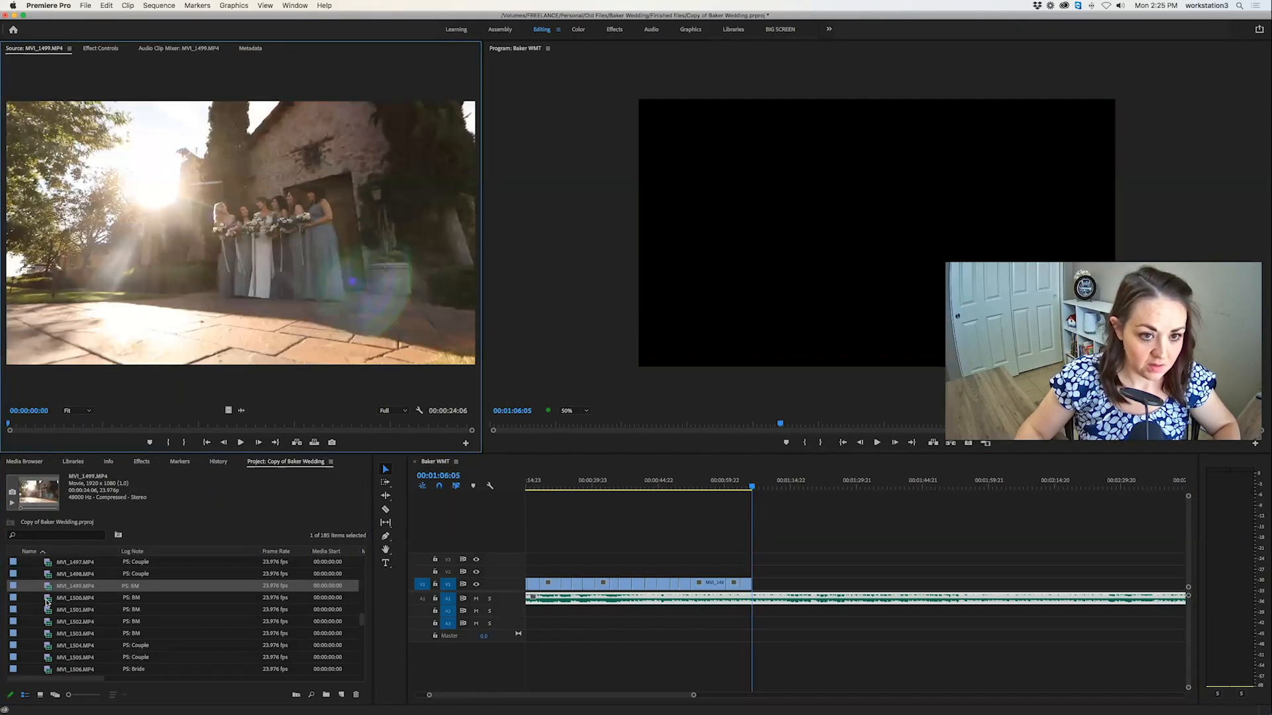
key("space")
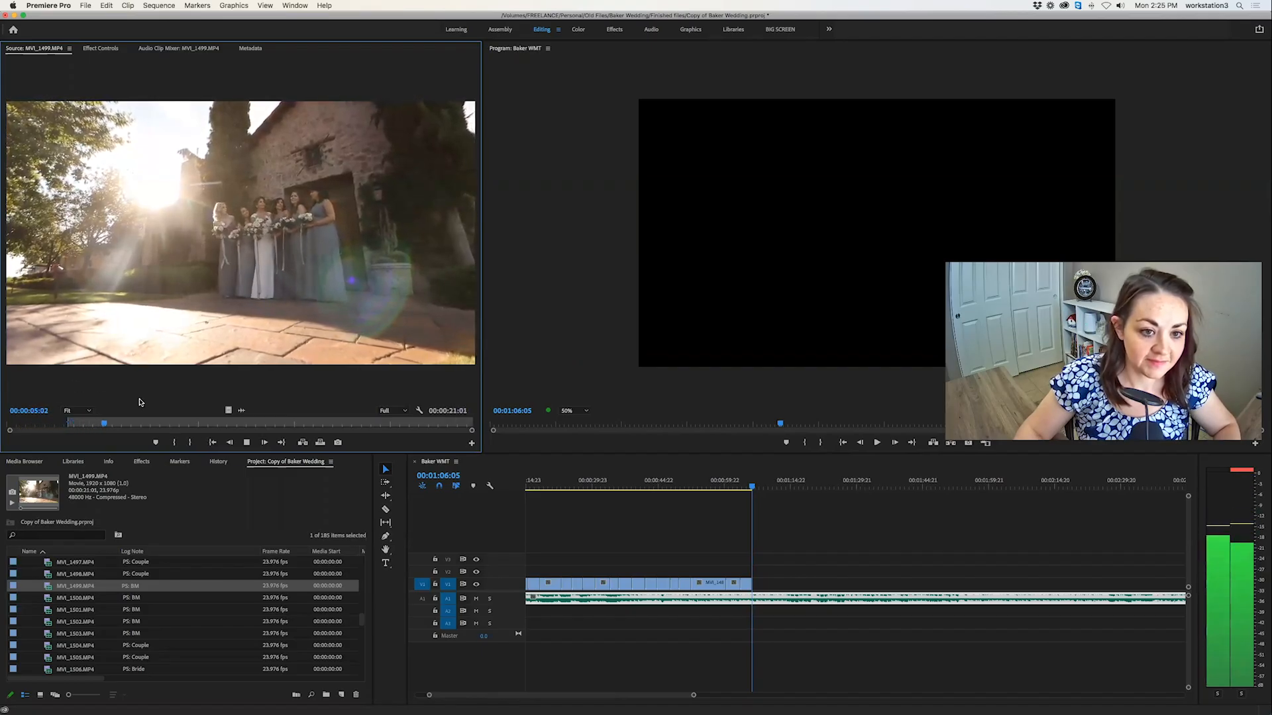
key("o")
key("period")
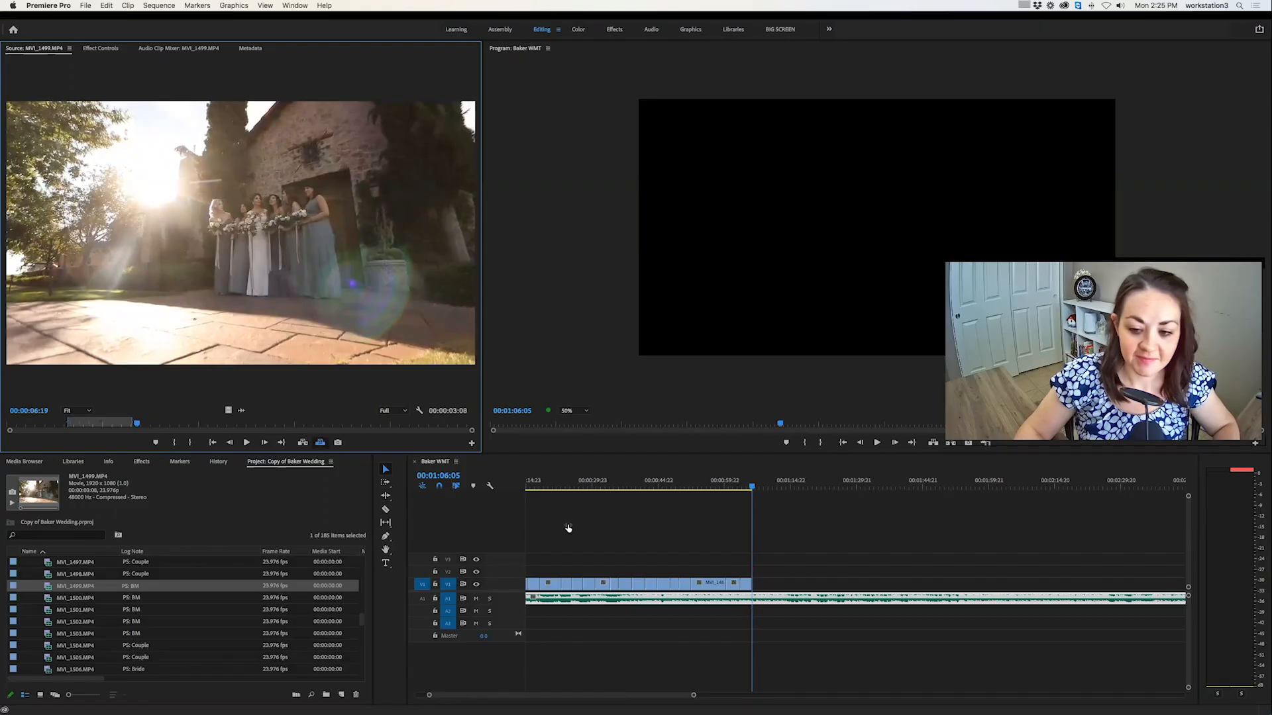
Open the bridesmaids clip MVI_1500.MP4 and skim it from start to near its end, playing a stretch around 00:00:15.
double_click(48, 599)
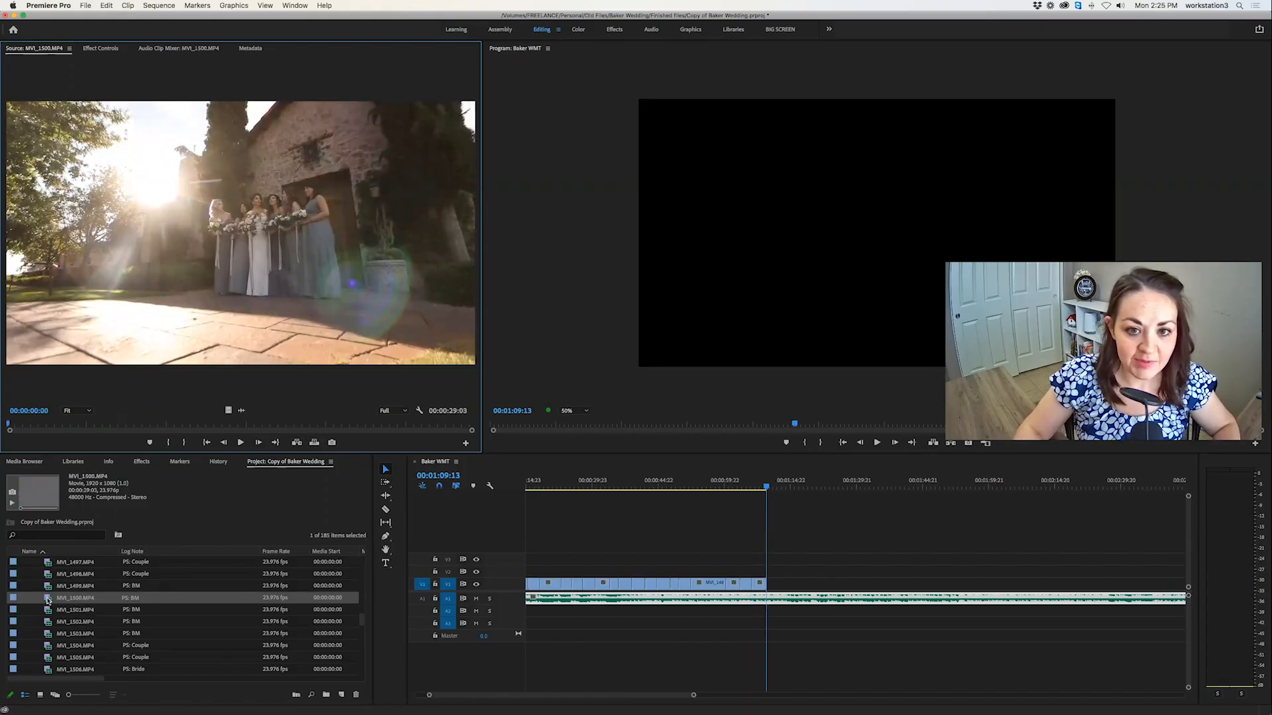
left_click_drag(47, 427, 203, 424)
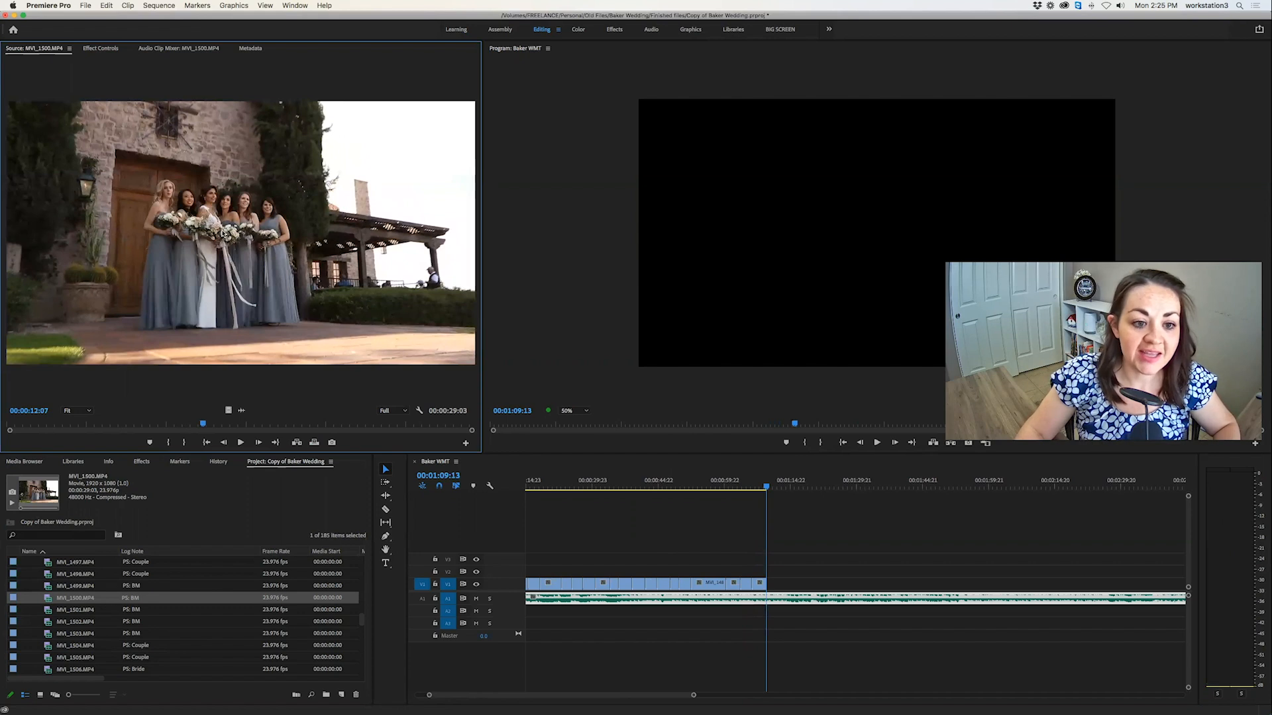
key("space")
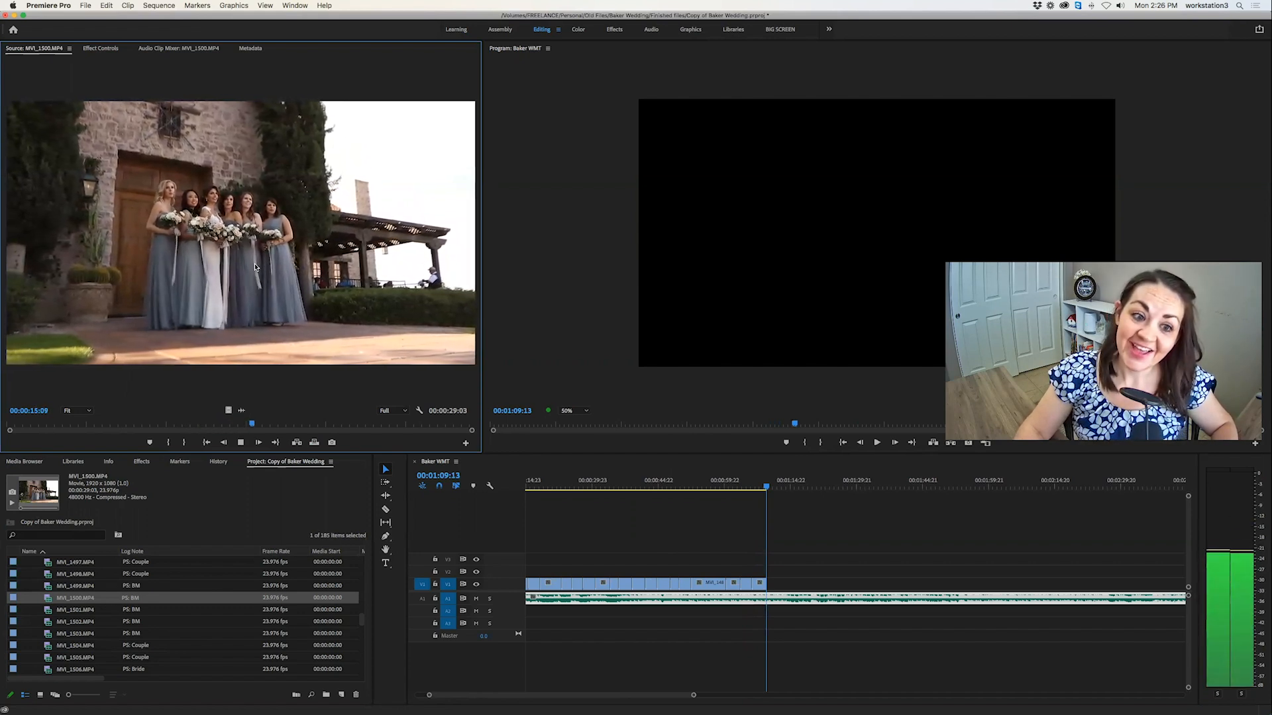
key("space")
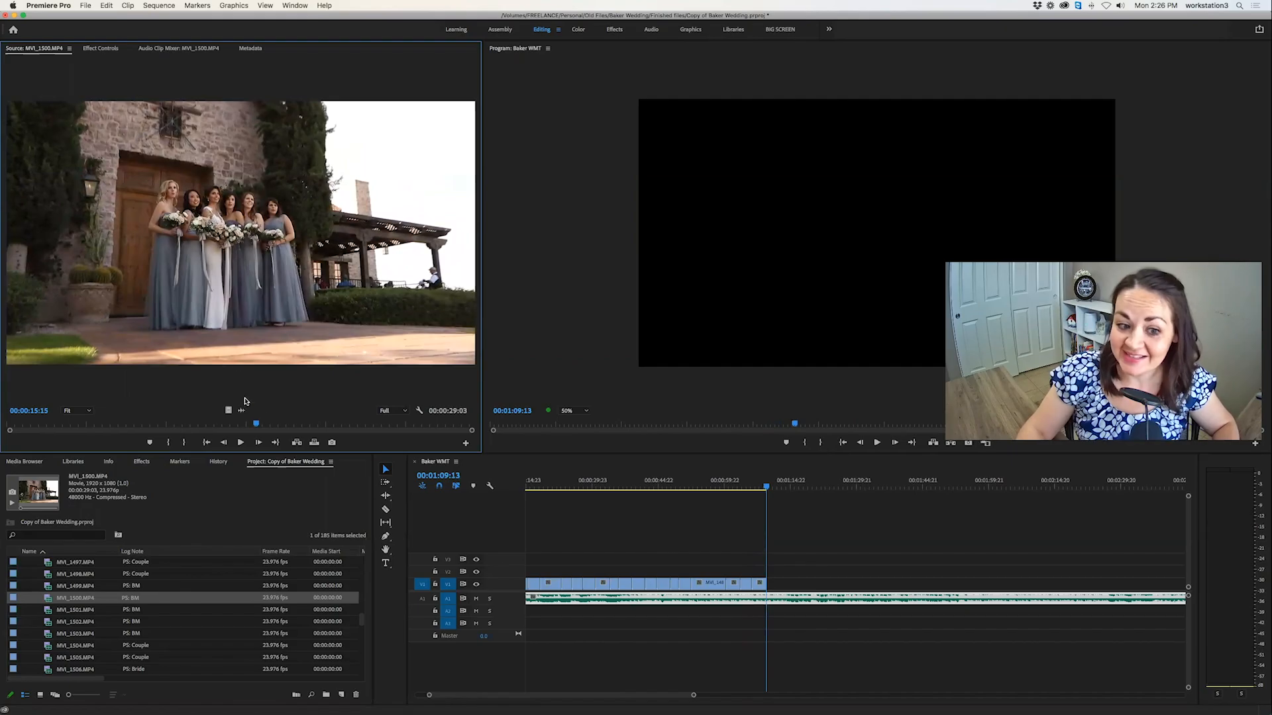
left_click_drag(261, 426, 425, 434)
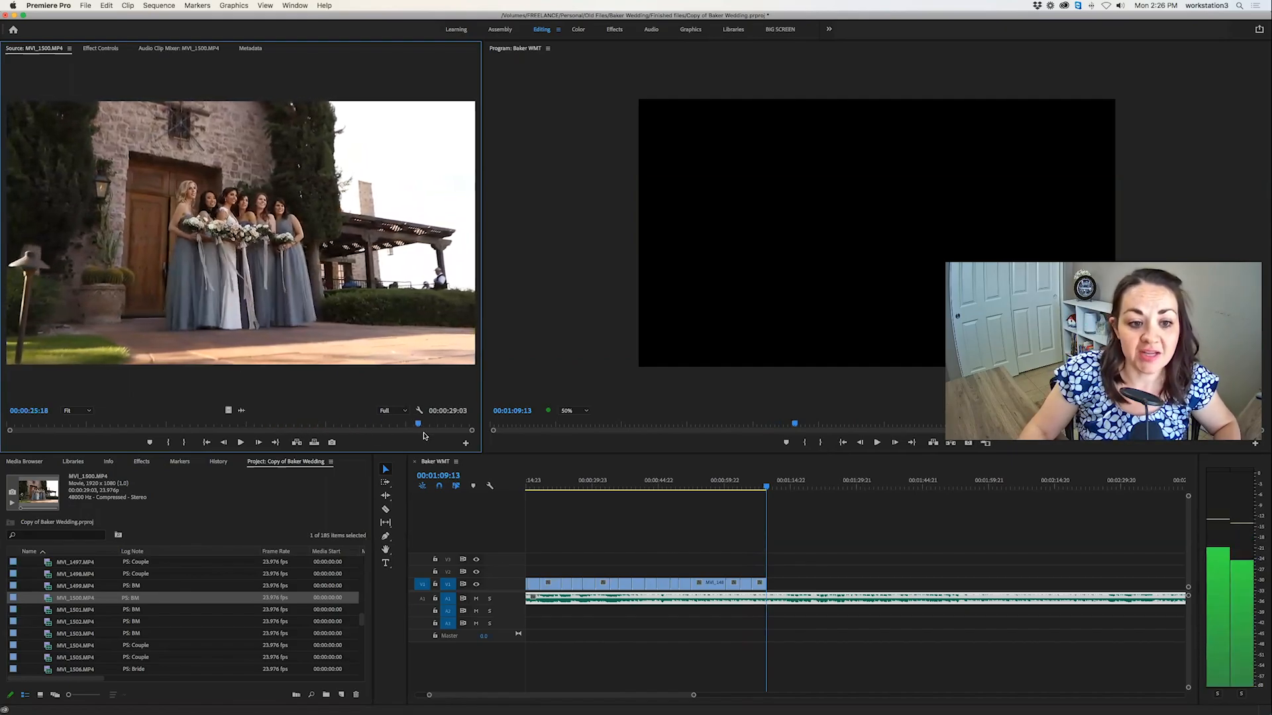
Mark a 00:00:02:08 section of the bridesmaids clip MVI_1501.MP4, ending around 00:00:10:20.
double_click(49, 611)
left_click_drag(17, 429, 164, 425)
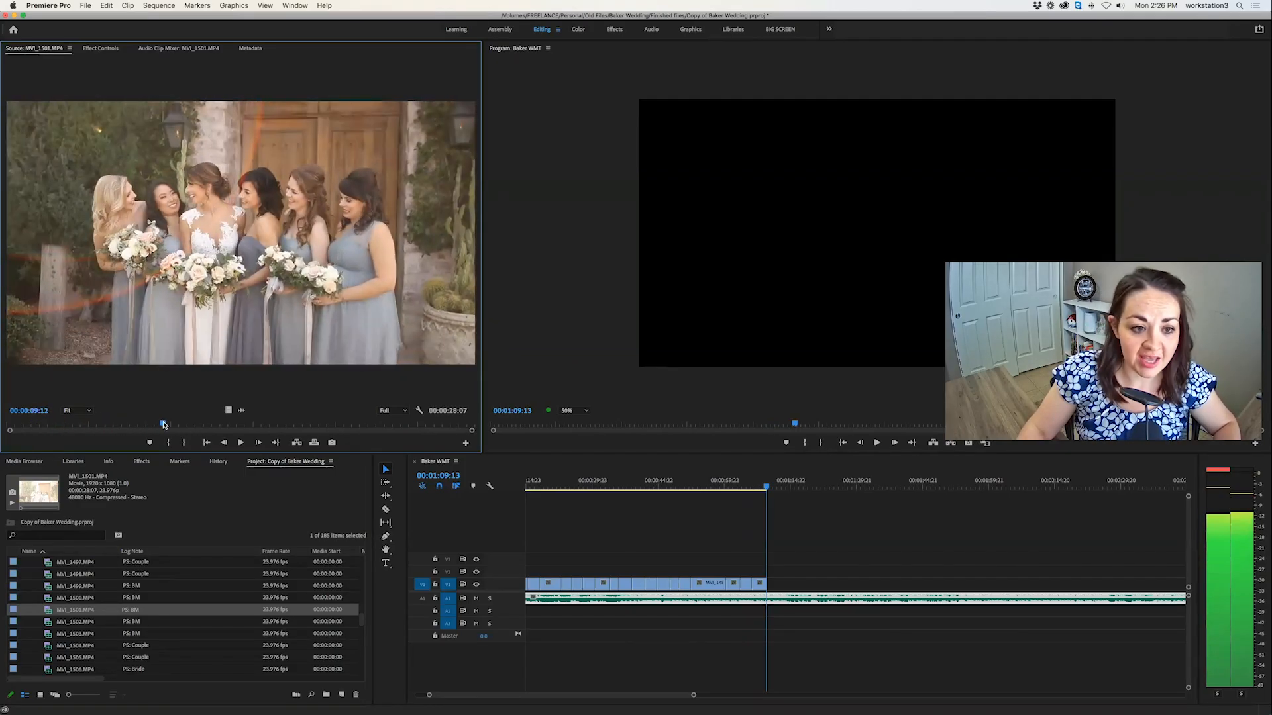
key("i")
key("space")
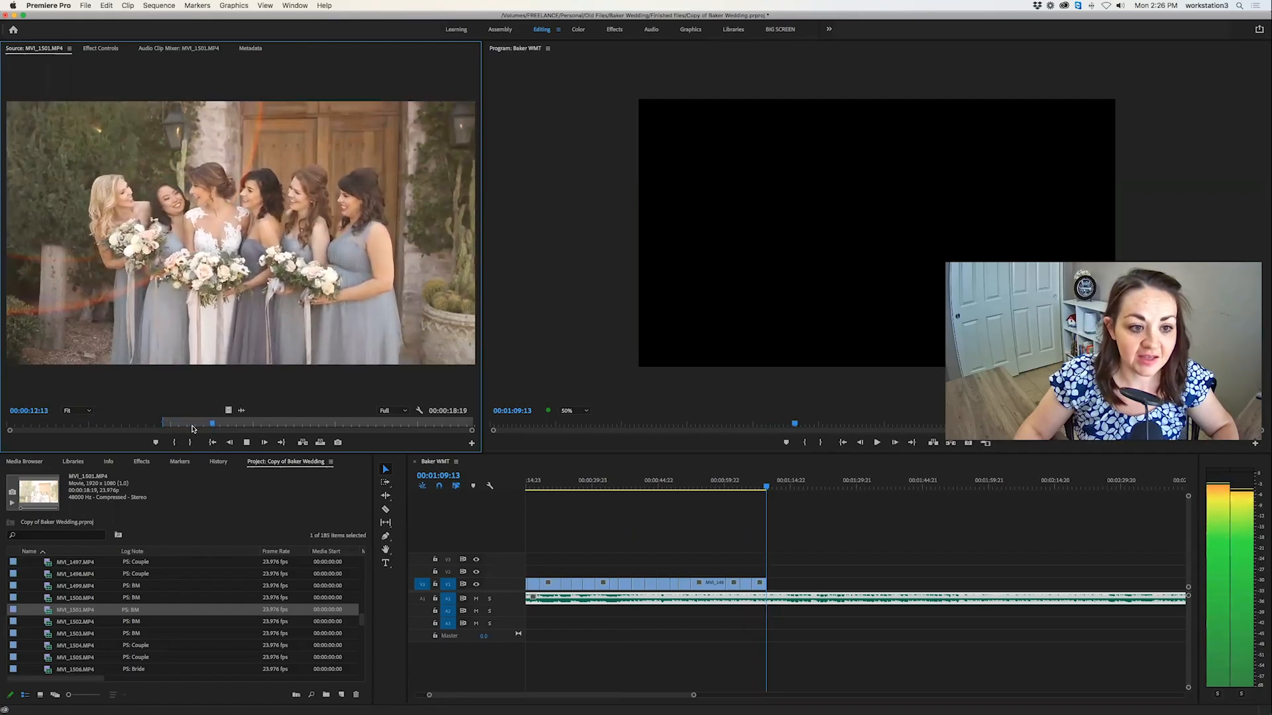
key("i")
key("space")
left_click(177, 426)
left_click_drag(177, 425, 146, 426)
key("i")
key("space")
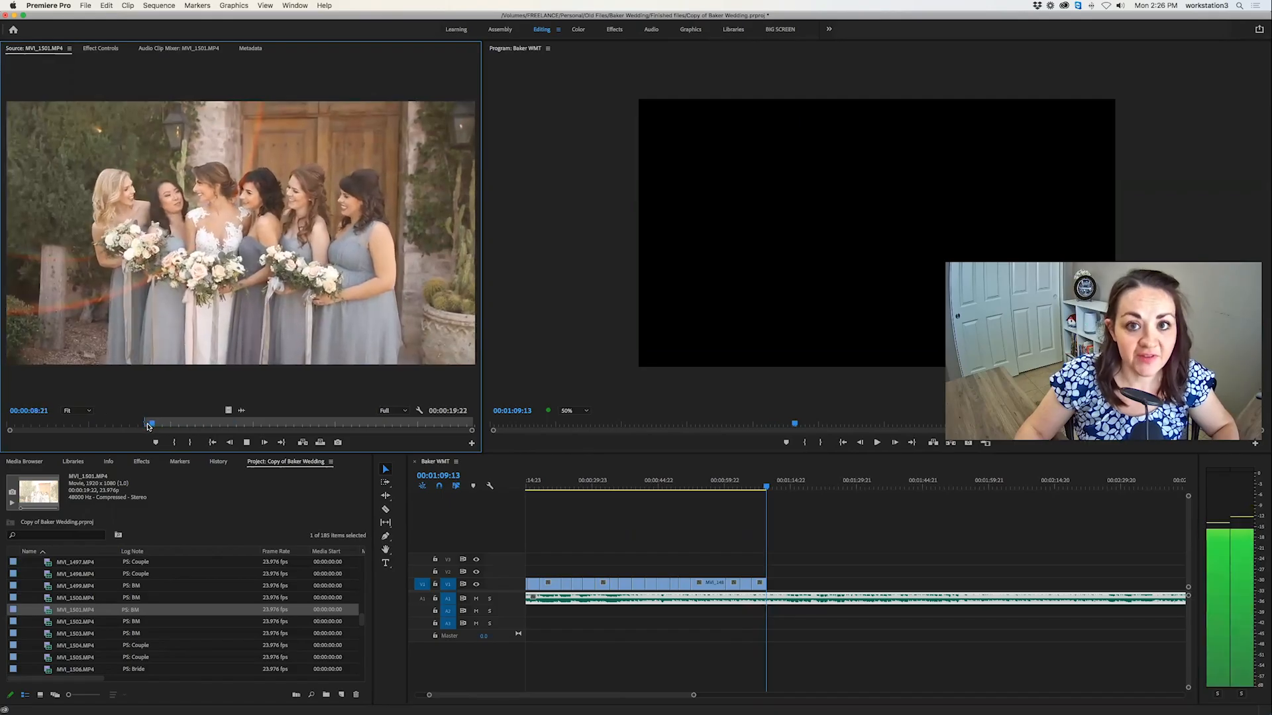
key("o")
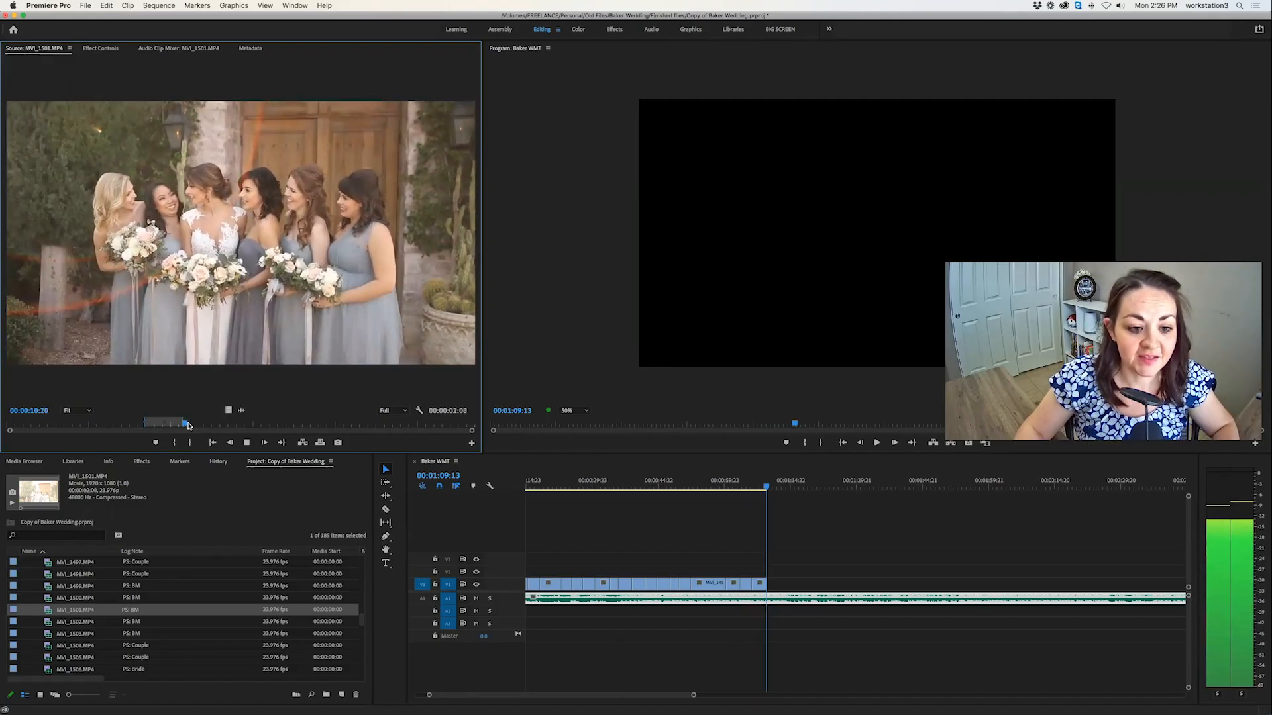
Skim the rest of MVI_1501.MP4, glance at the next bridesmaids clips, and overwrite the marked MVI_1501.MP4 section at 00:01:09:13.
left_click_drag(188, 426, 342, 429)
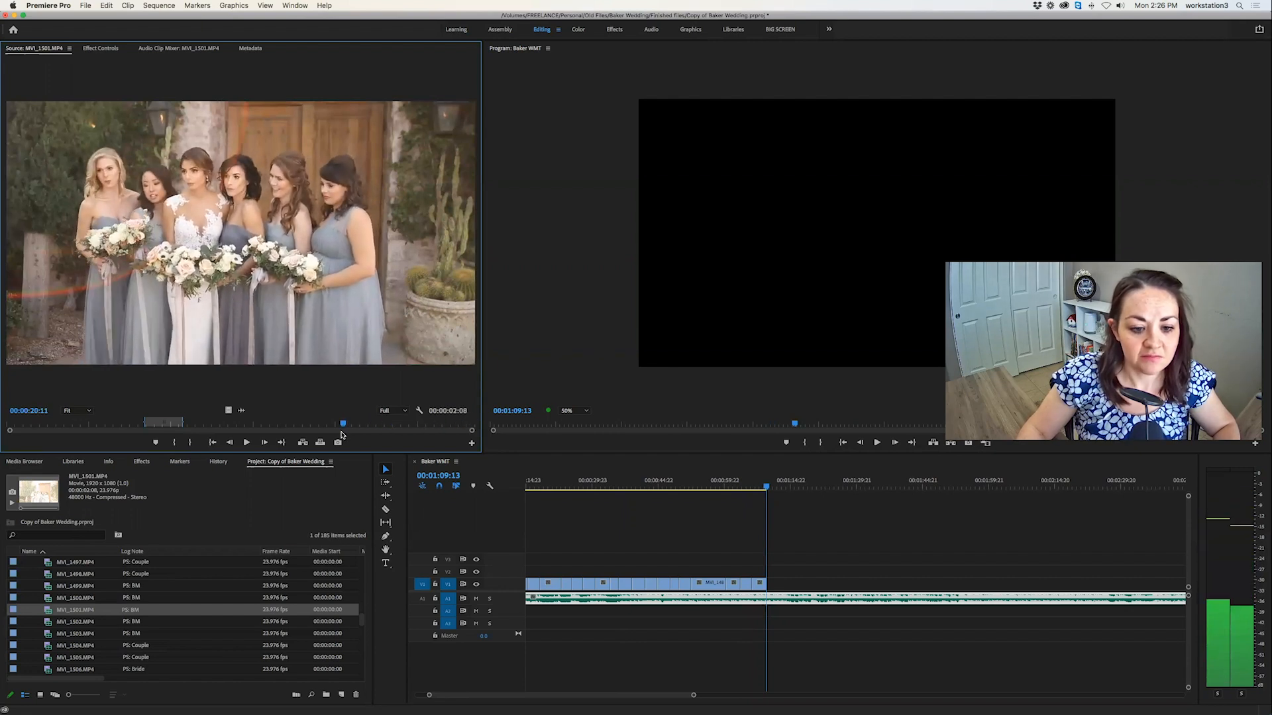
double_click(39, 623)
left_click(48, 634)
double_click(48, 634)
double_click(47, 611)
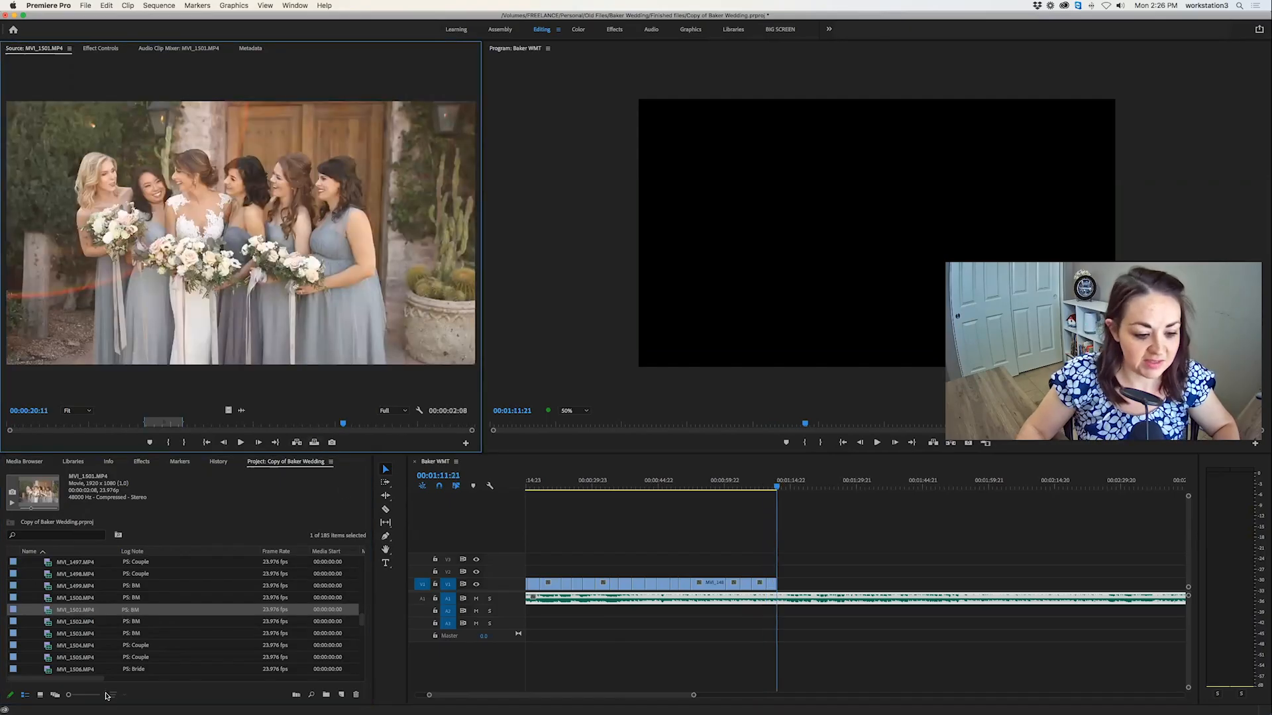
Look through the couple clips MVI_1504.MP4, MVI_1505.MP4 and MVI_1508.MP4 and on to the ceremony site clip MVI_1510.MP4.
double_click(48, 646)
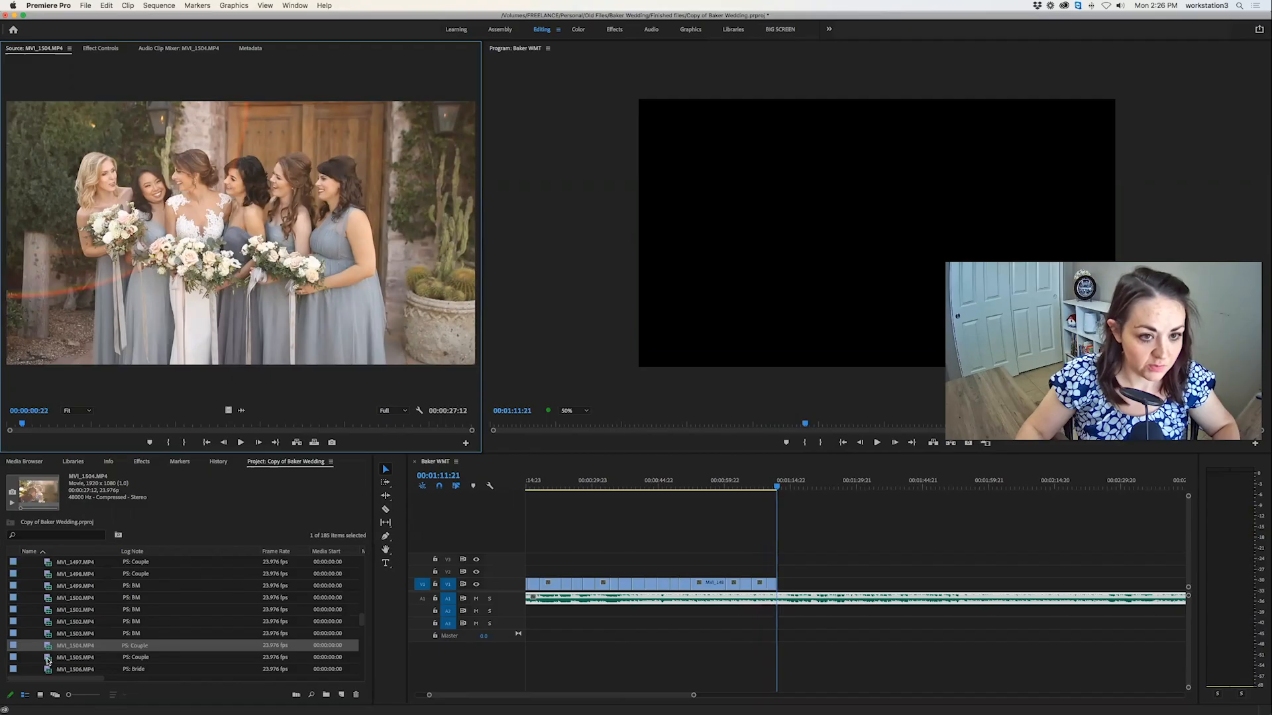
double_click(48, 659)
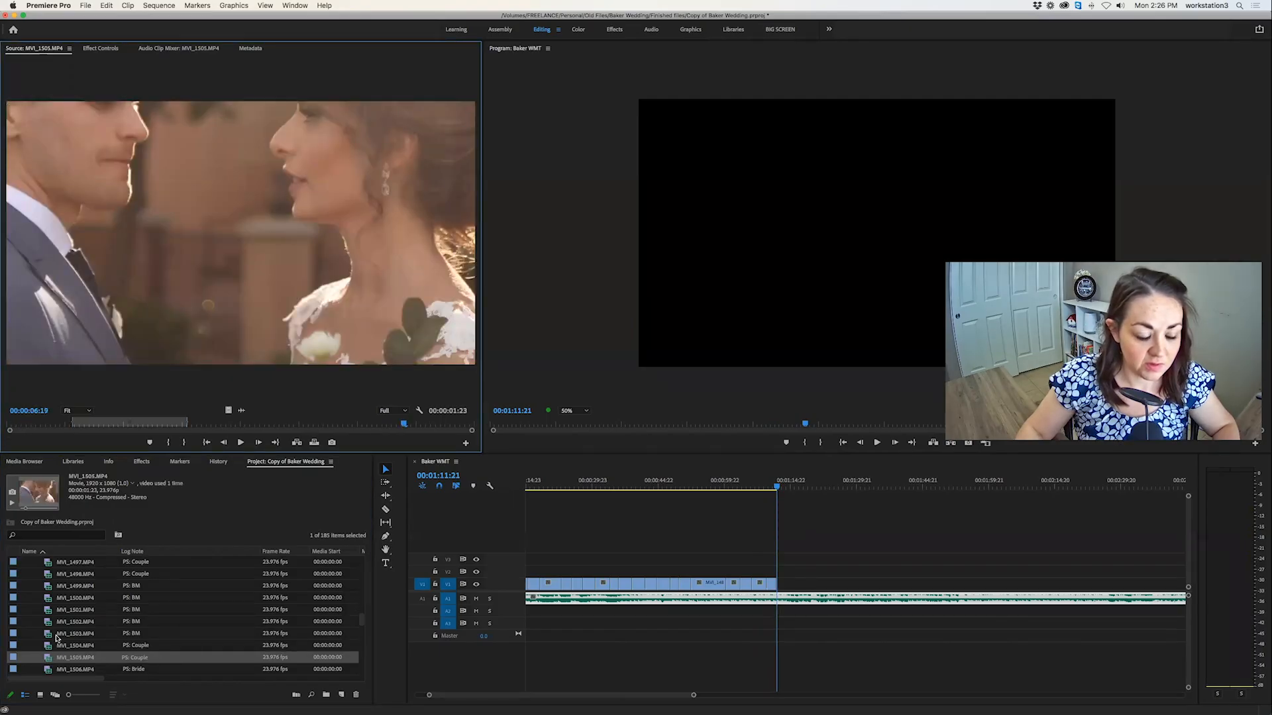
scroll(57, 638, "down", 4)
scroll(57, 637, "up", 2)
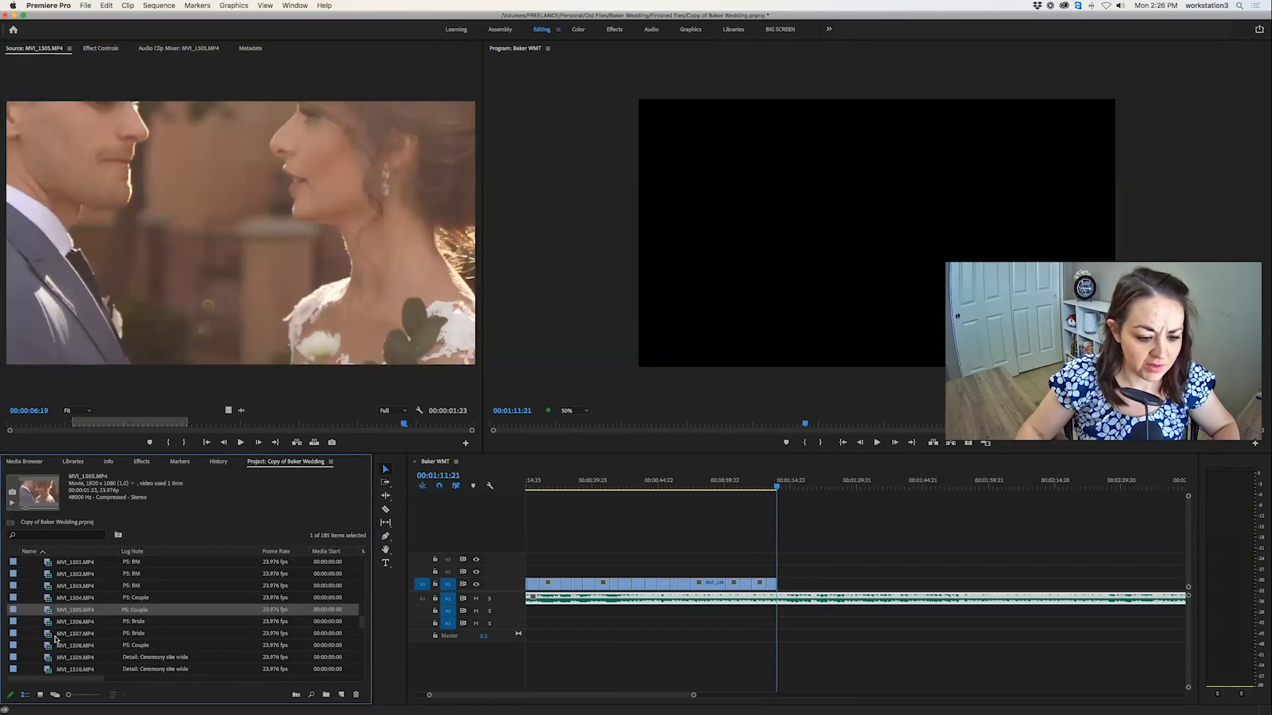
scroll(55, 638, "down", 1)
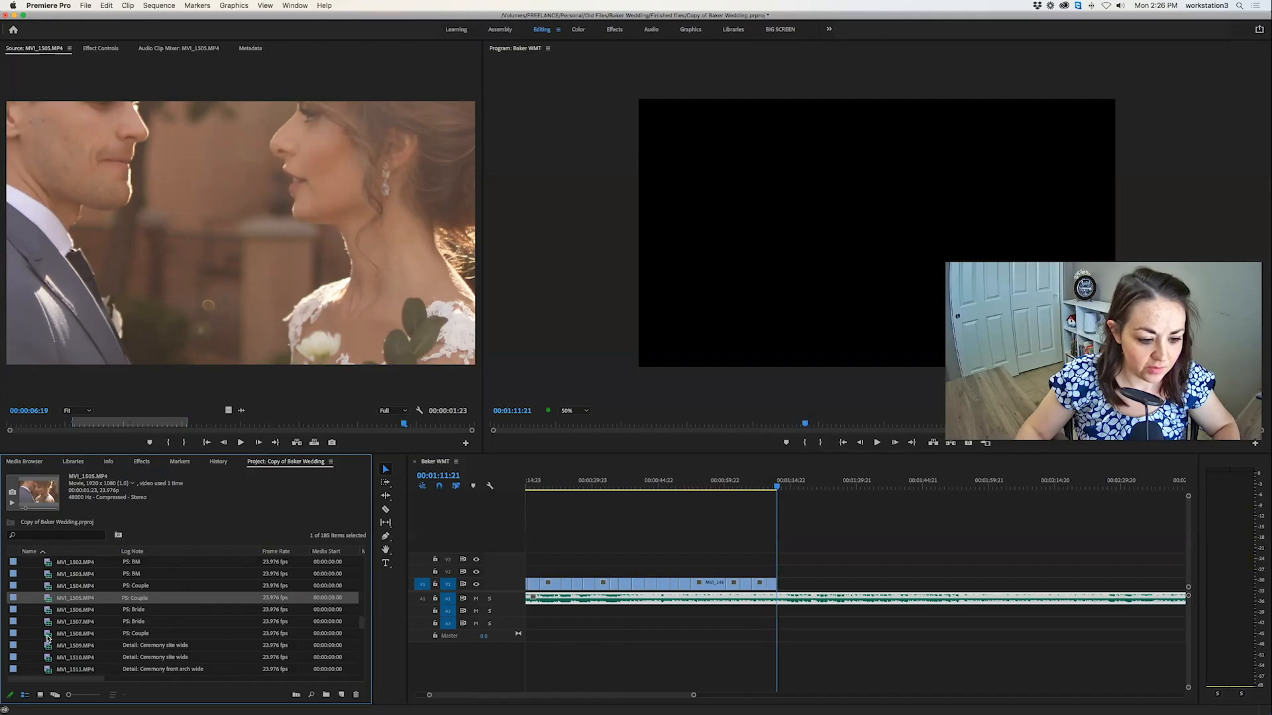
double_click(46, 634)
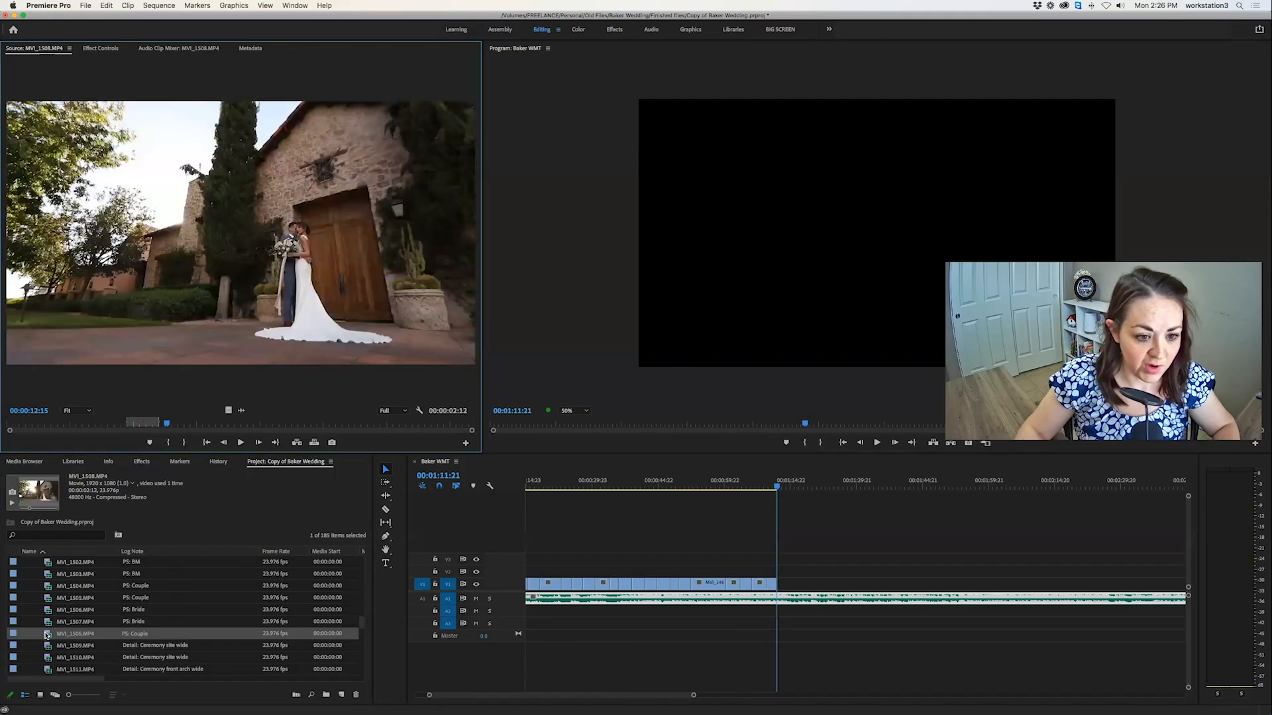
scroll(46, 636, "down", 1)
double_click(48, 641)
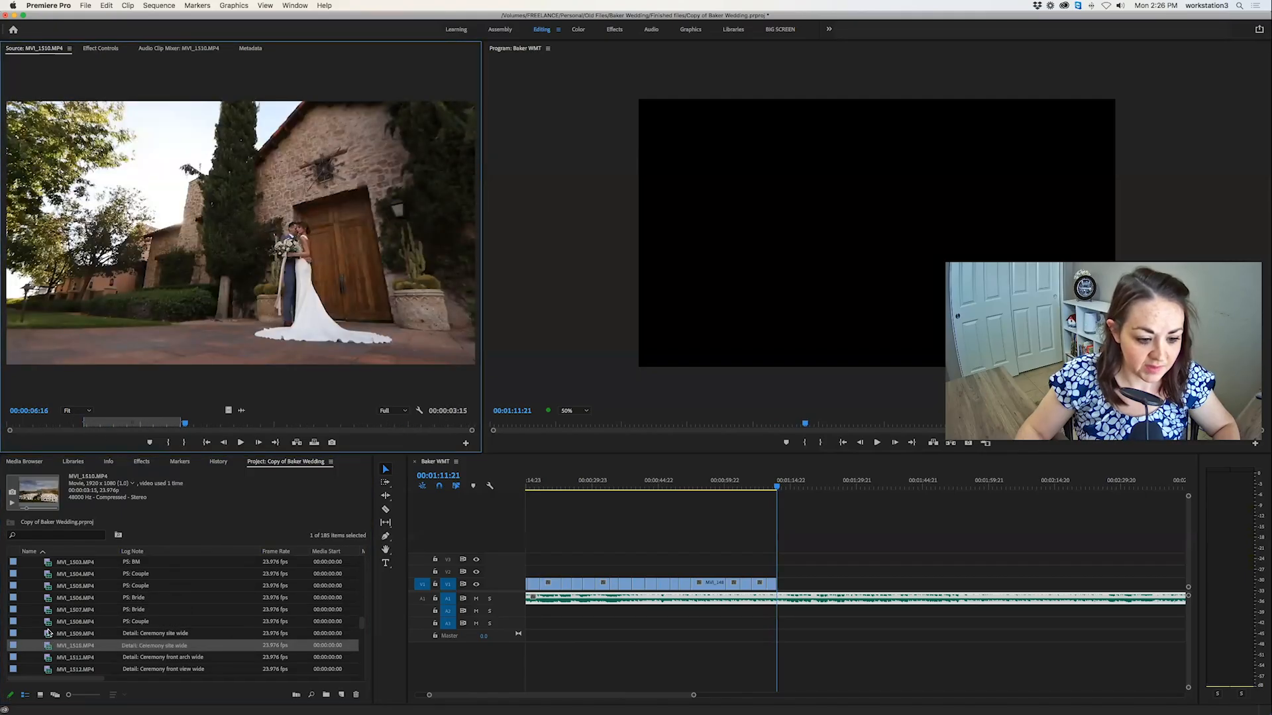
Play the wide ceremony site clip MVI_1509.MP4 to judge whether it is usable.
double_click(47, 633)
scroll(48, 636, "down", 1)
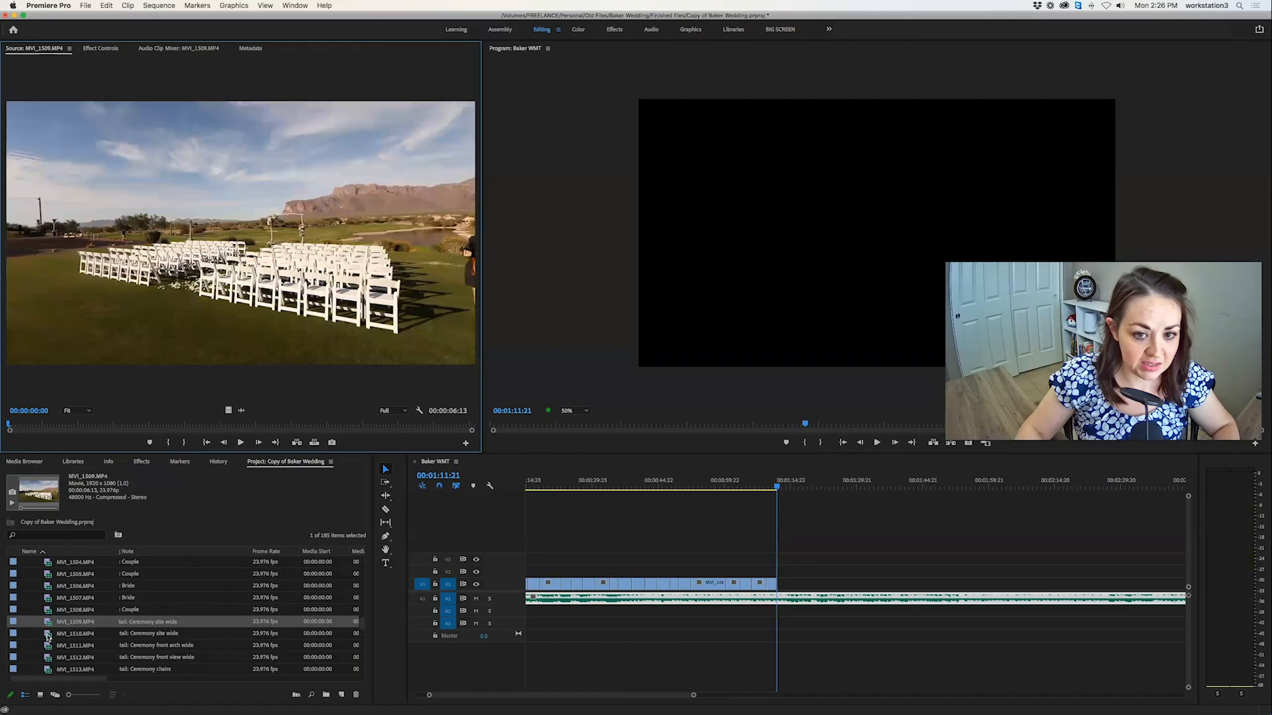
key("space")
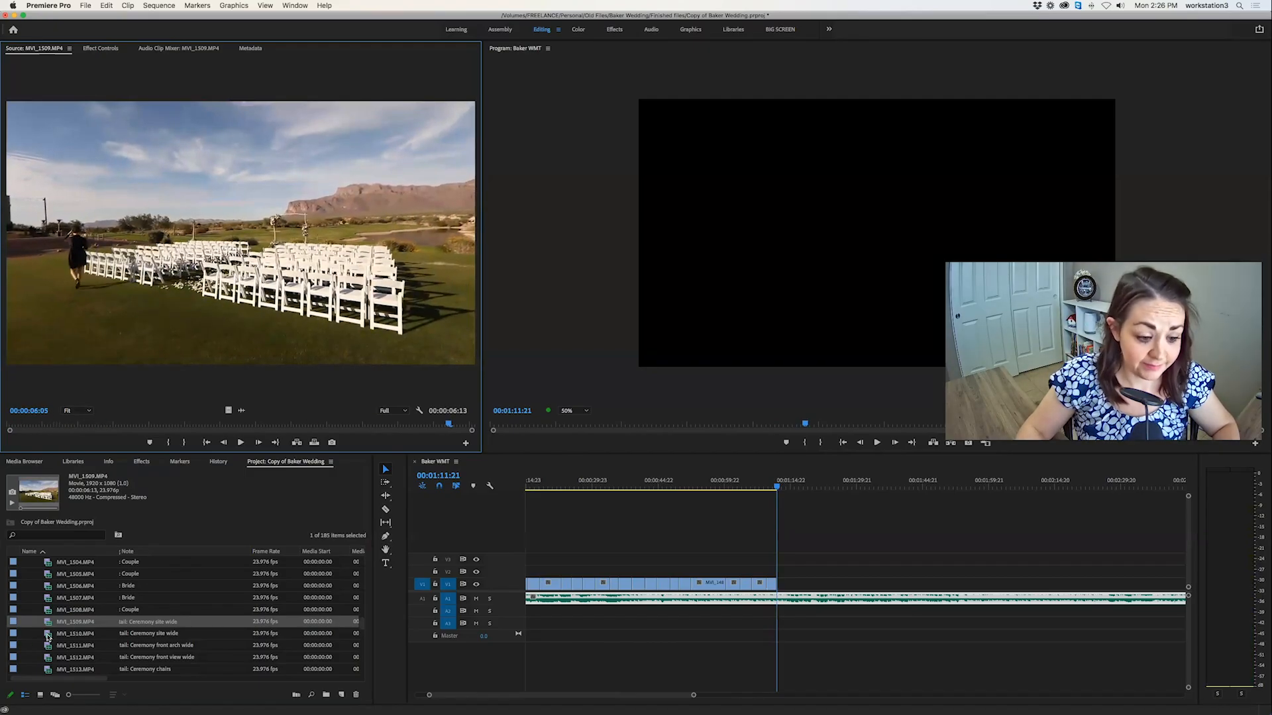
Mark a 00:00:01:23 section near the end of the ceremony site clip MVI_1510.MP4 and overwrite it at 00:01:11:21.
double_click(48, 636)
left_click_drag(49, 425, 383, 428)
key("space")
key("i")
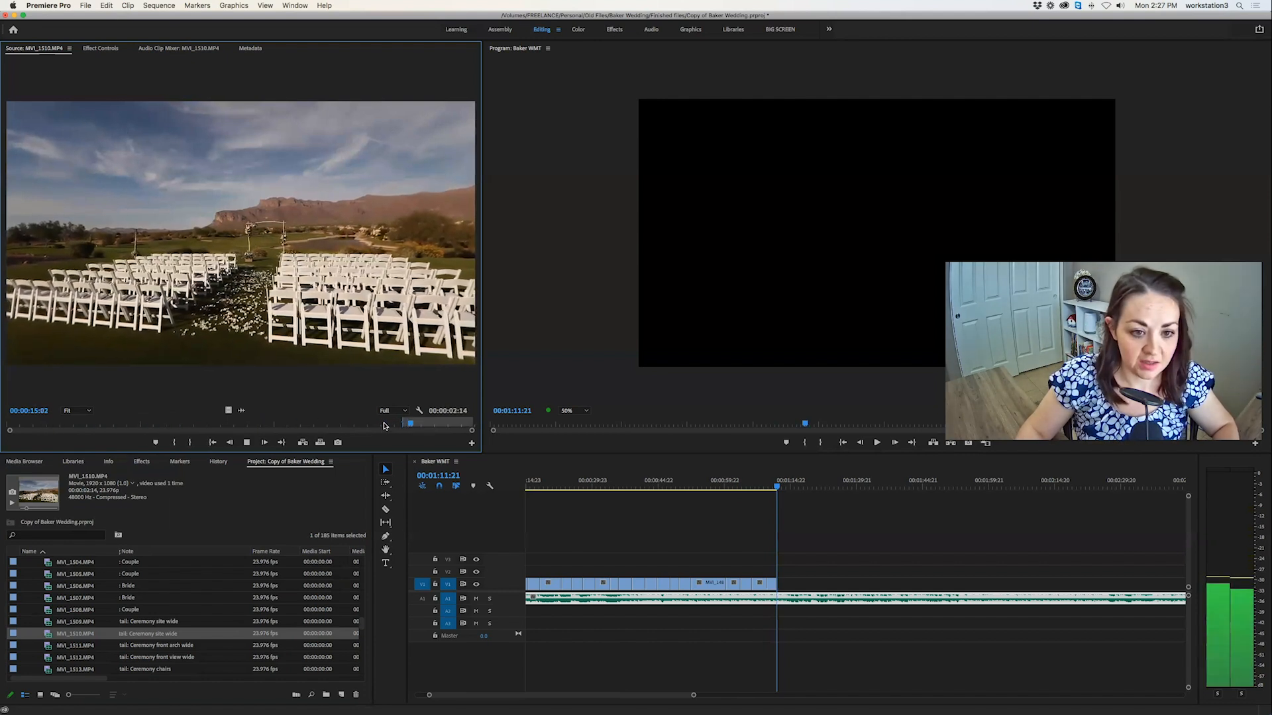
key("o")
key("space")
key("period")
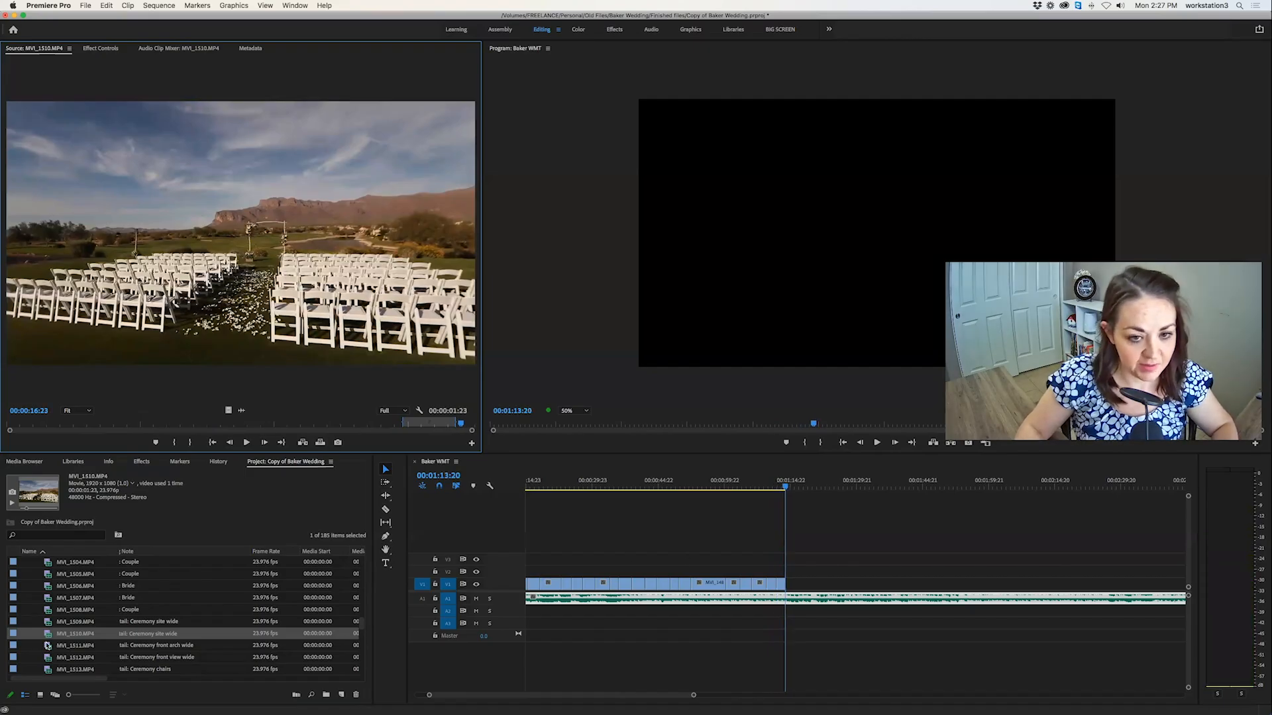
Mark a 00:00:02:08 section of the wide front arch clip MVI_1511.MP4 and overwrite it at 00:01:13:20.
double_click(47, 646)
left_click_drag(23, 424, 93, 425)
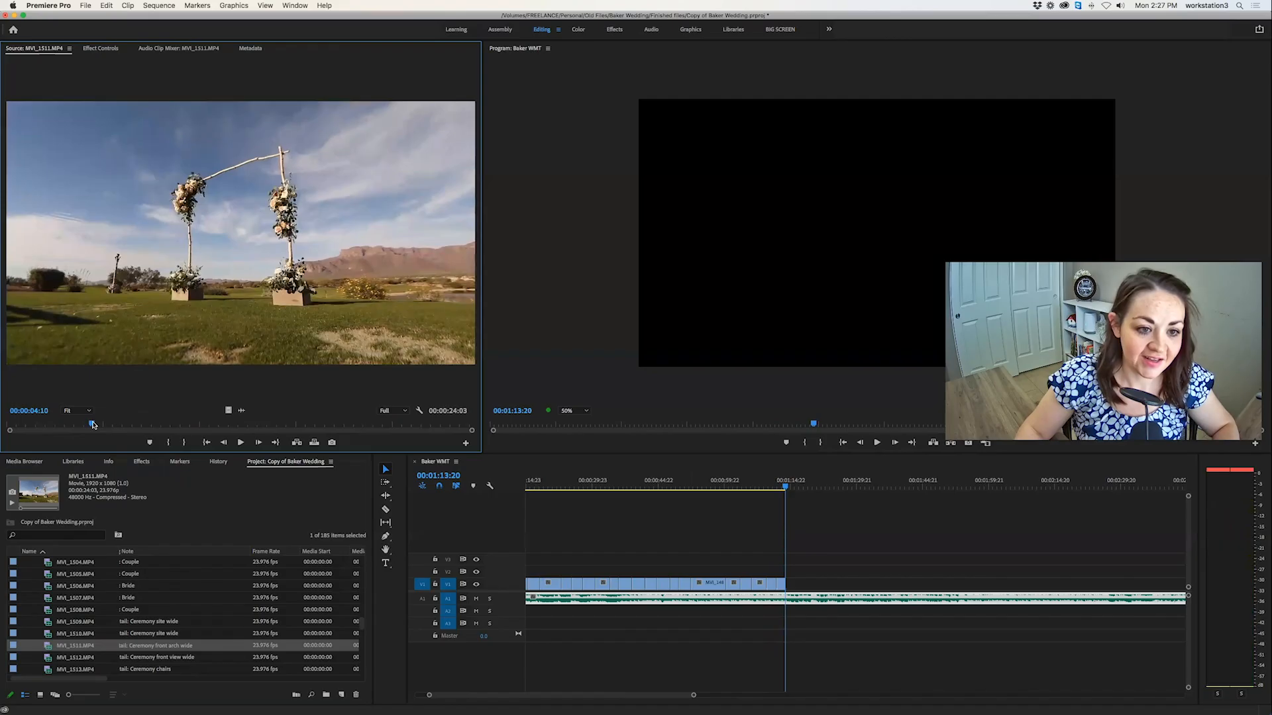
key("space")
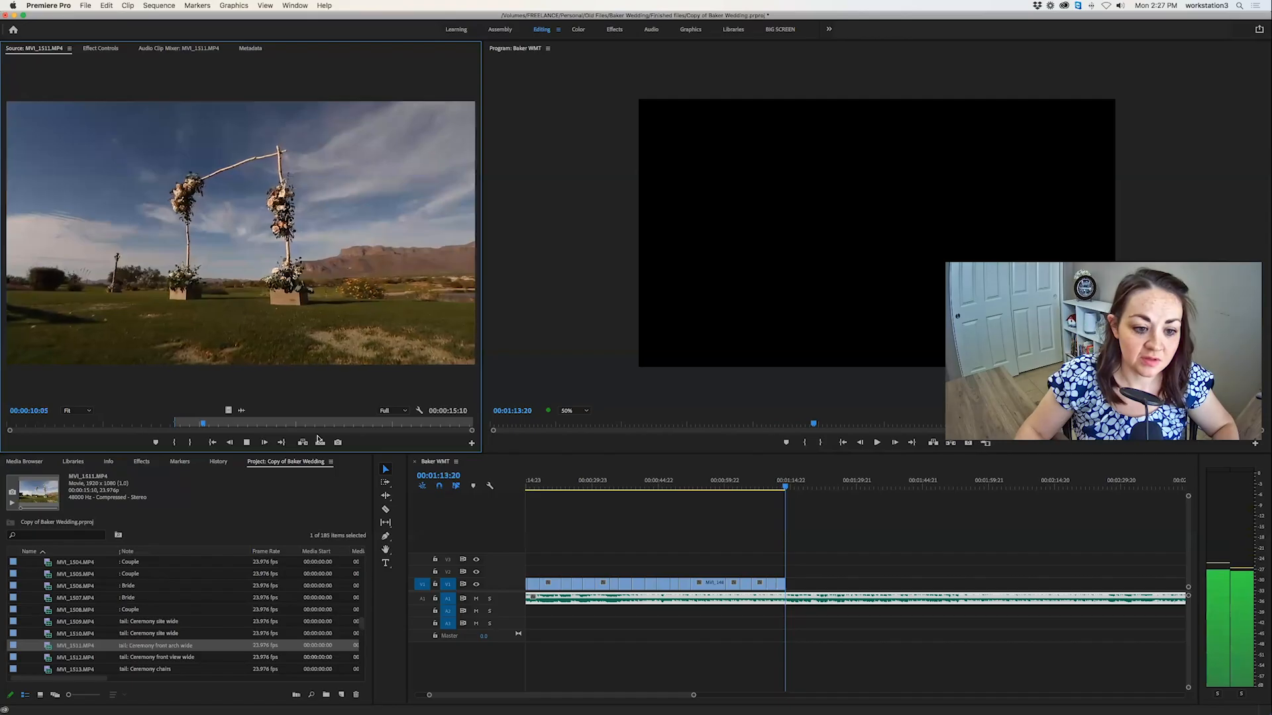
key("o")
left_click(321, 442)
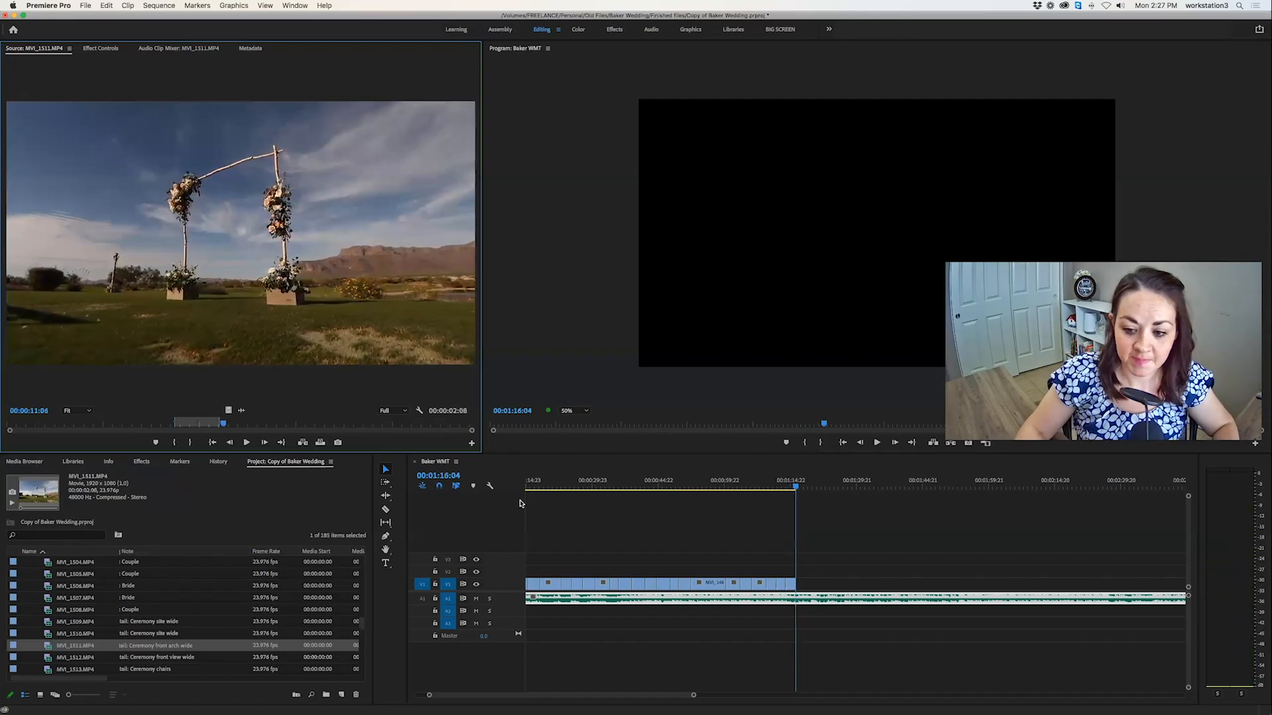
Mark the front view clip MVI_1512.MP4 from 00:00:44:14 to 00:00:48:18 and overwrite the section at 00:01:16:04.
double_click(47, 658)
scroll(69, 636, "down", 2)
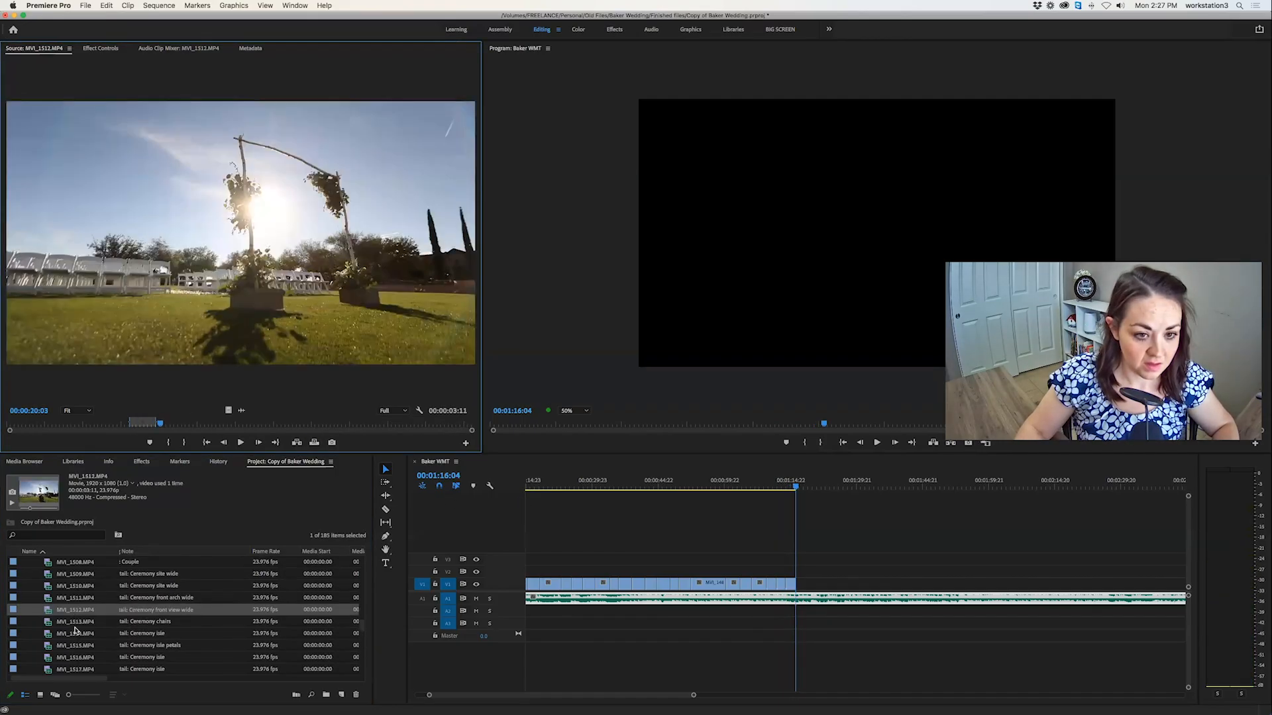
left_click_drag(130, 425, 347, 431)
key("i")
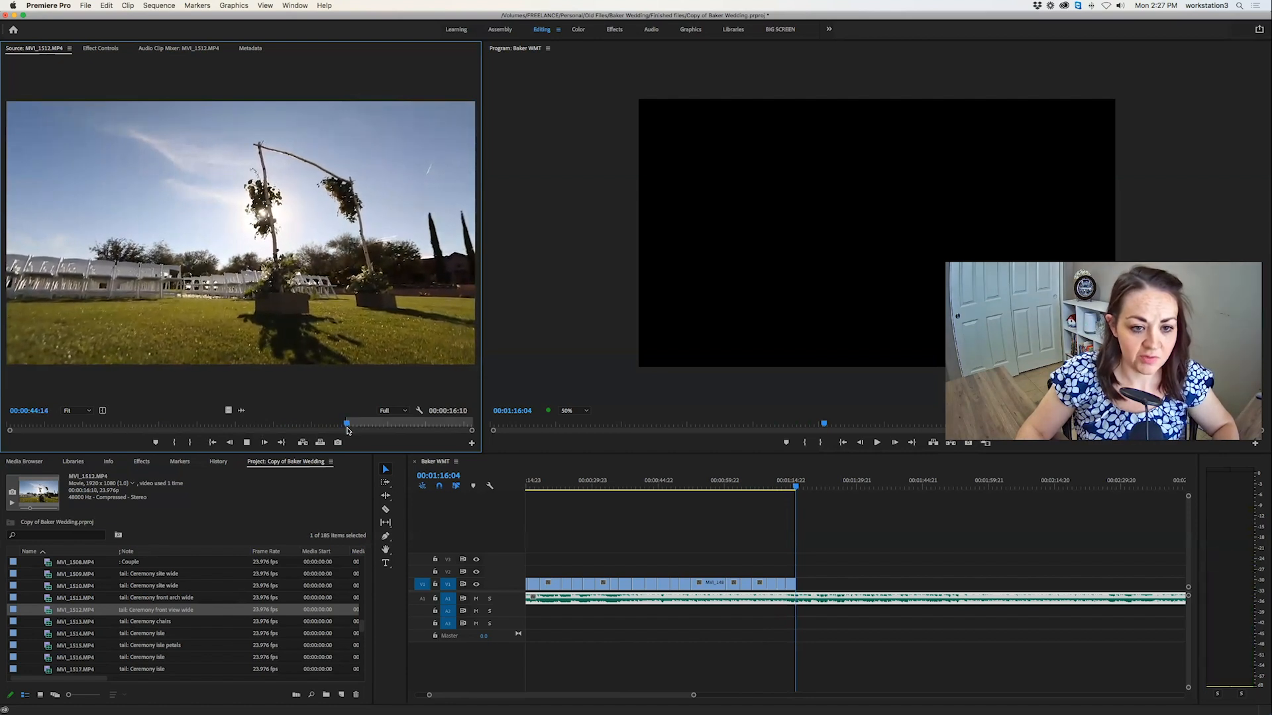
key("space")
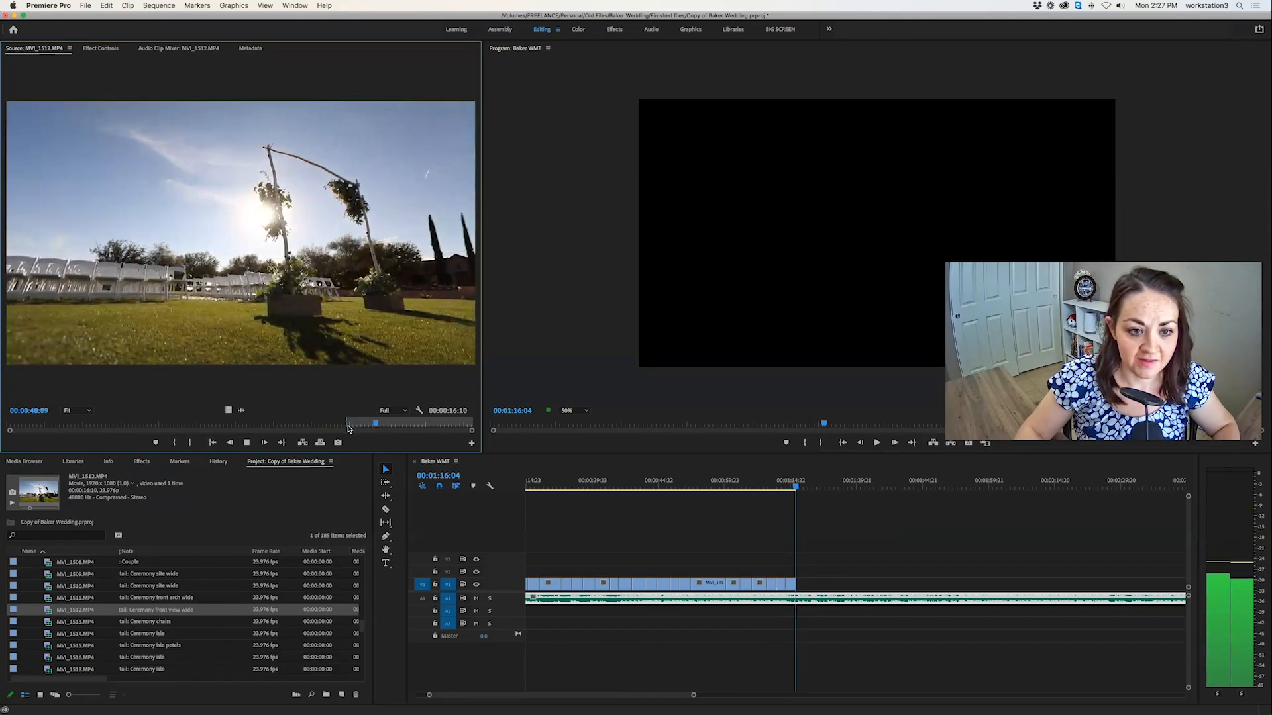
key("space")
key("o")
key("j")
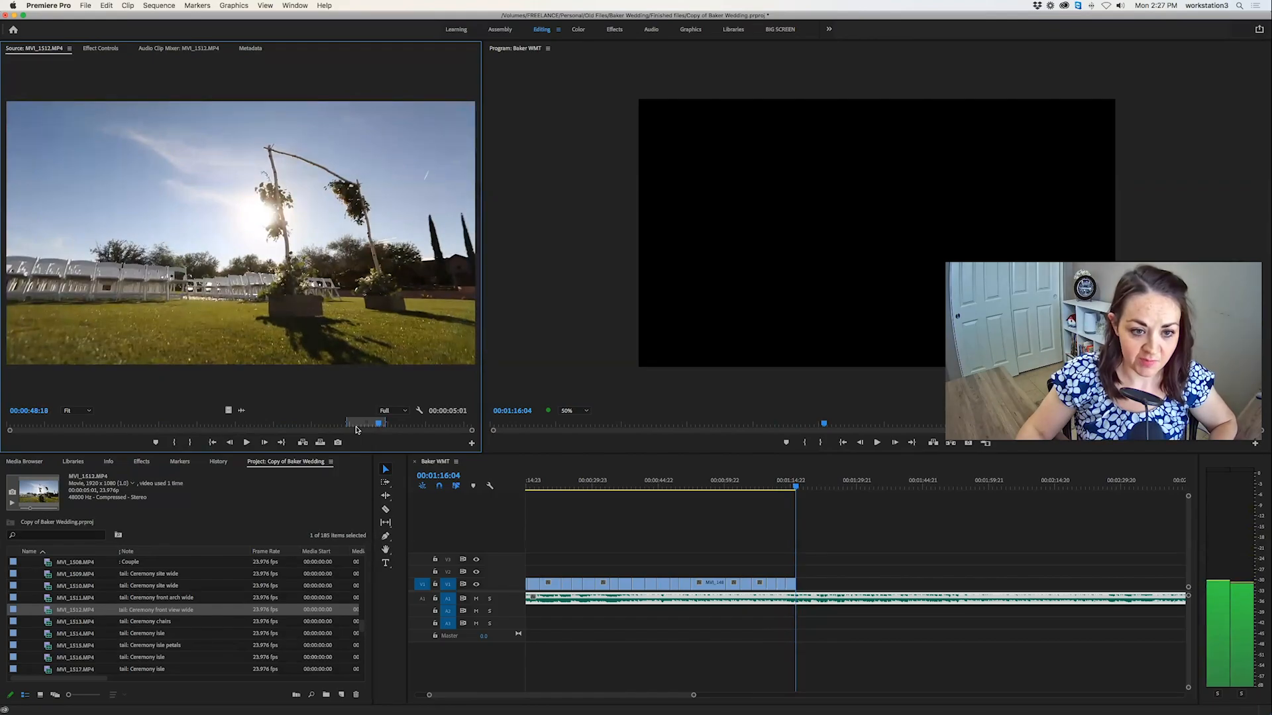
key("o")
key("period")
Play the opening of the ceremony chairs clip MVI_1513.MP4 and glance at the aisle clip MVI_1514.MP4.
scroll(100, 628, "left", 1)
double_click(49, 624)
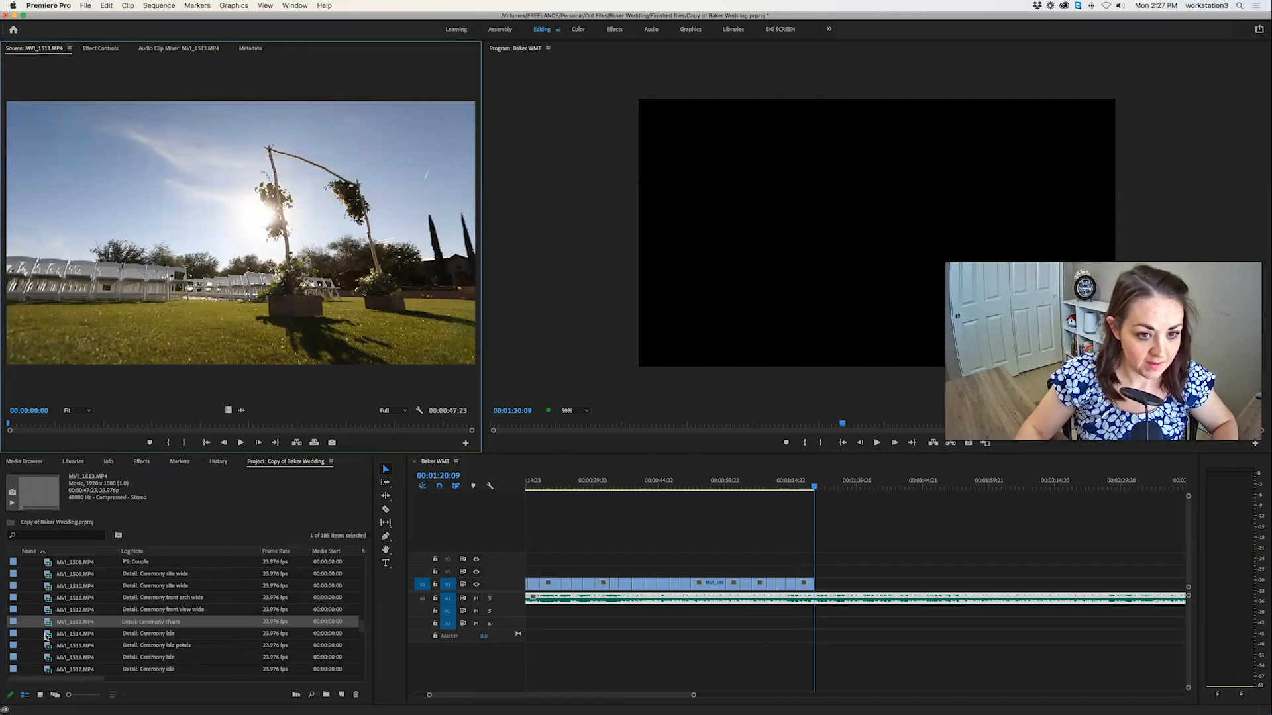
key("space")
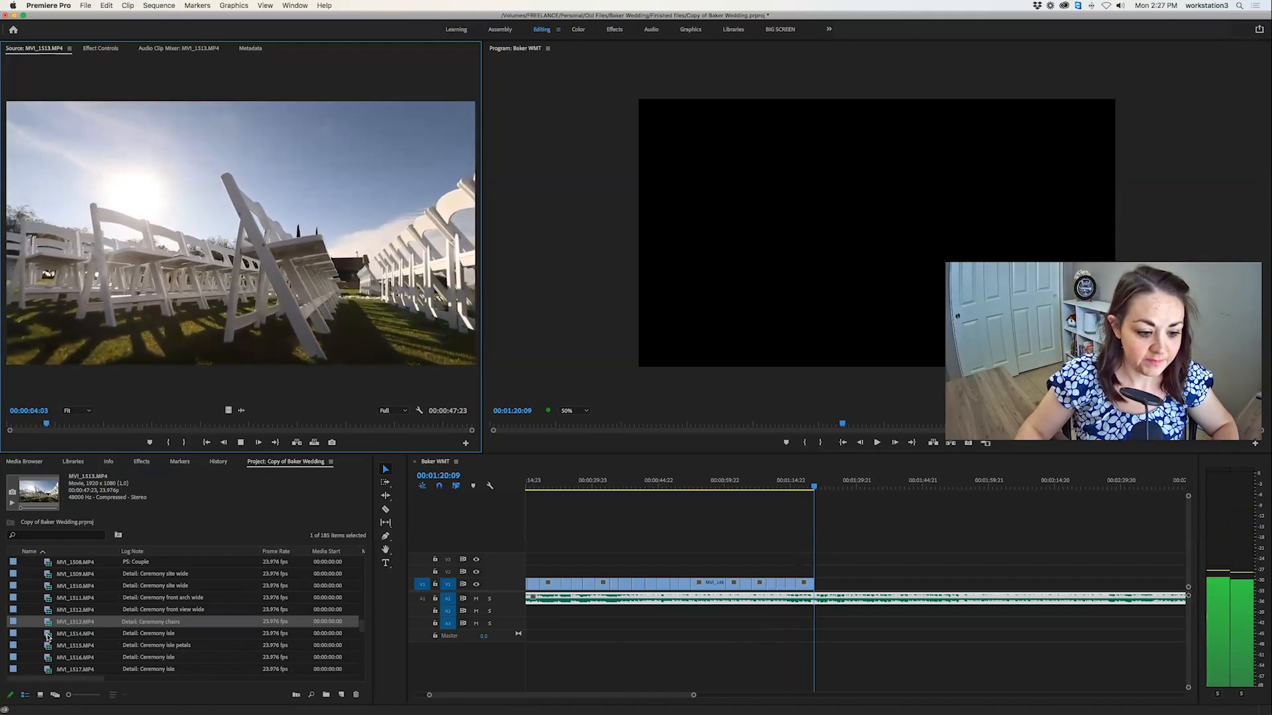
left_click(47, 636)
Mark a 00:00:02:06 section of the ceremony aisle clip MVI_1516.MP4 and overwrite it at 00:01:20:09.
left_click(47, 652)
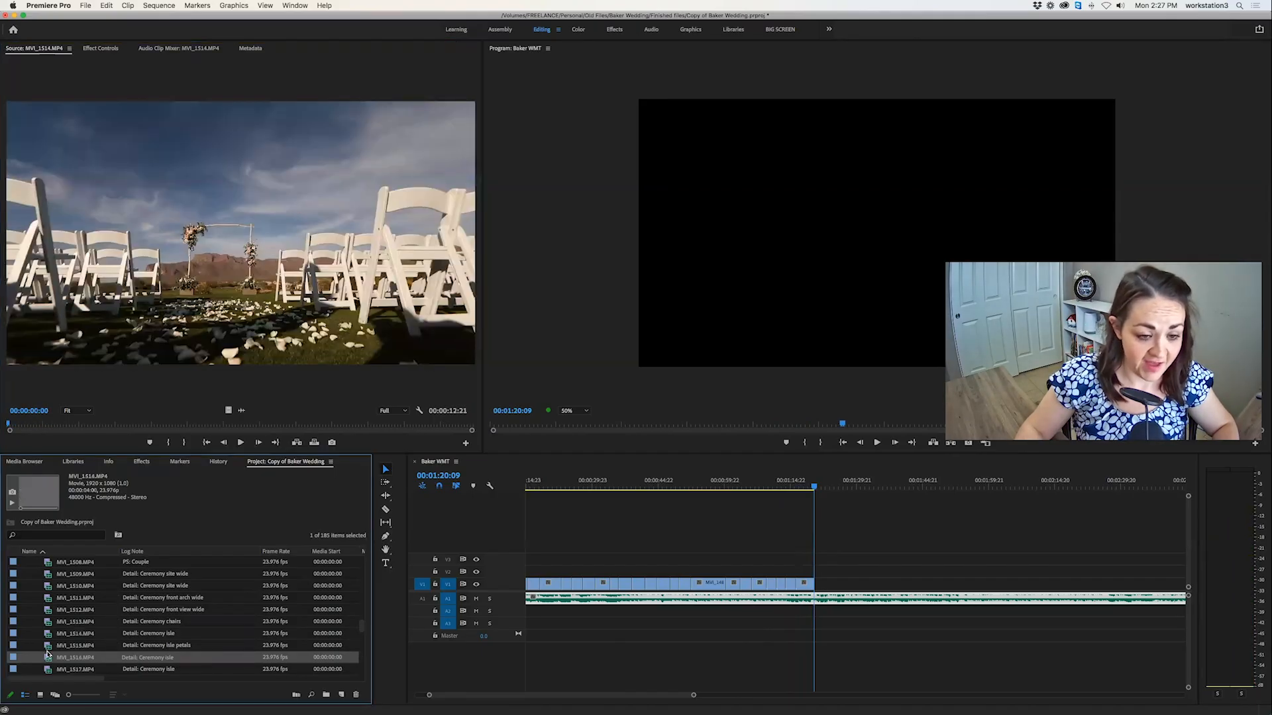
key("space")
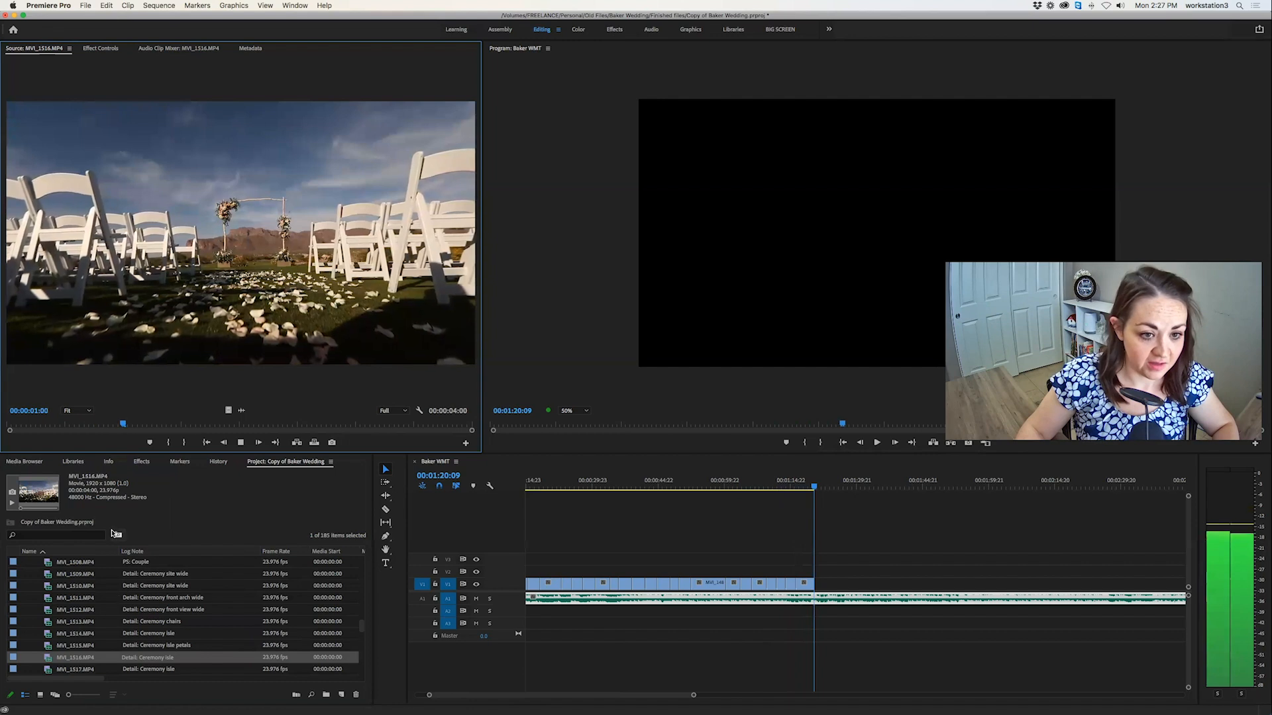
key("i")
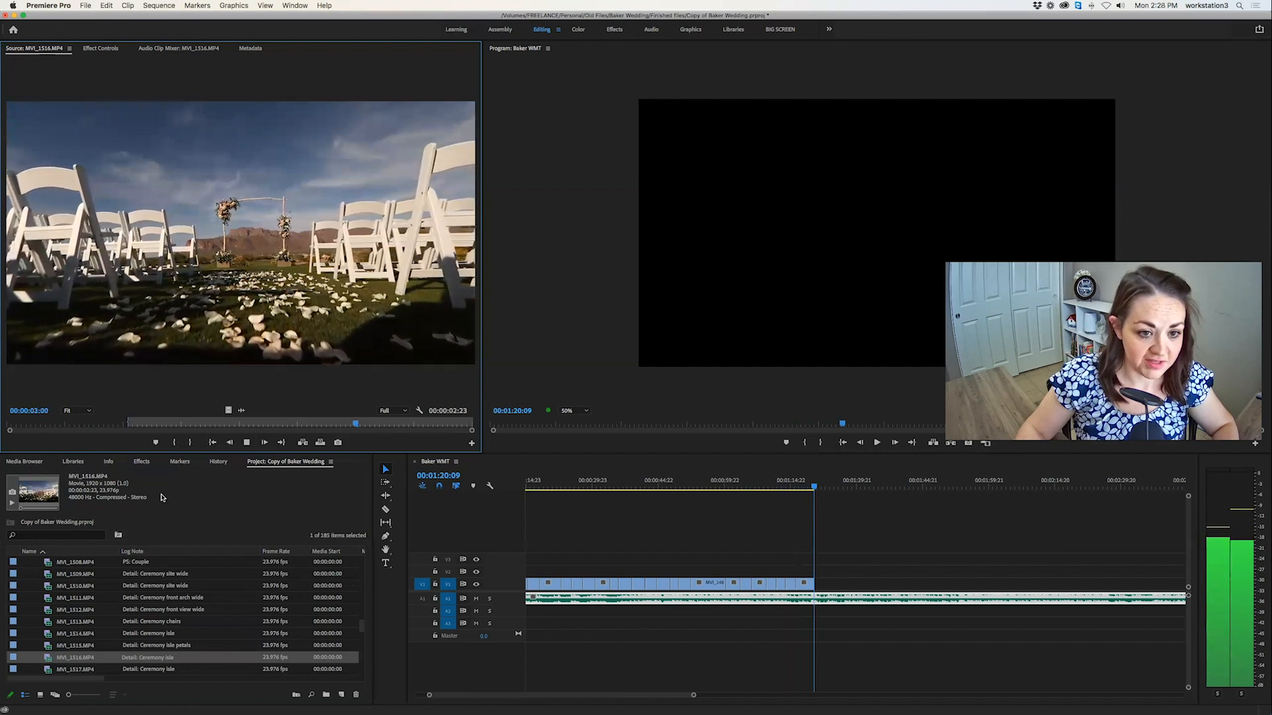
key("o")
key(".")
Open the ceremony aisle clip MVI_1517.MP4 in the source view and check its opening frame.
scroll(61, 677, "down", 3)
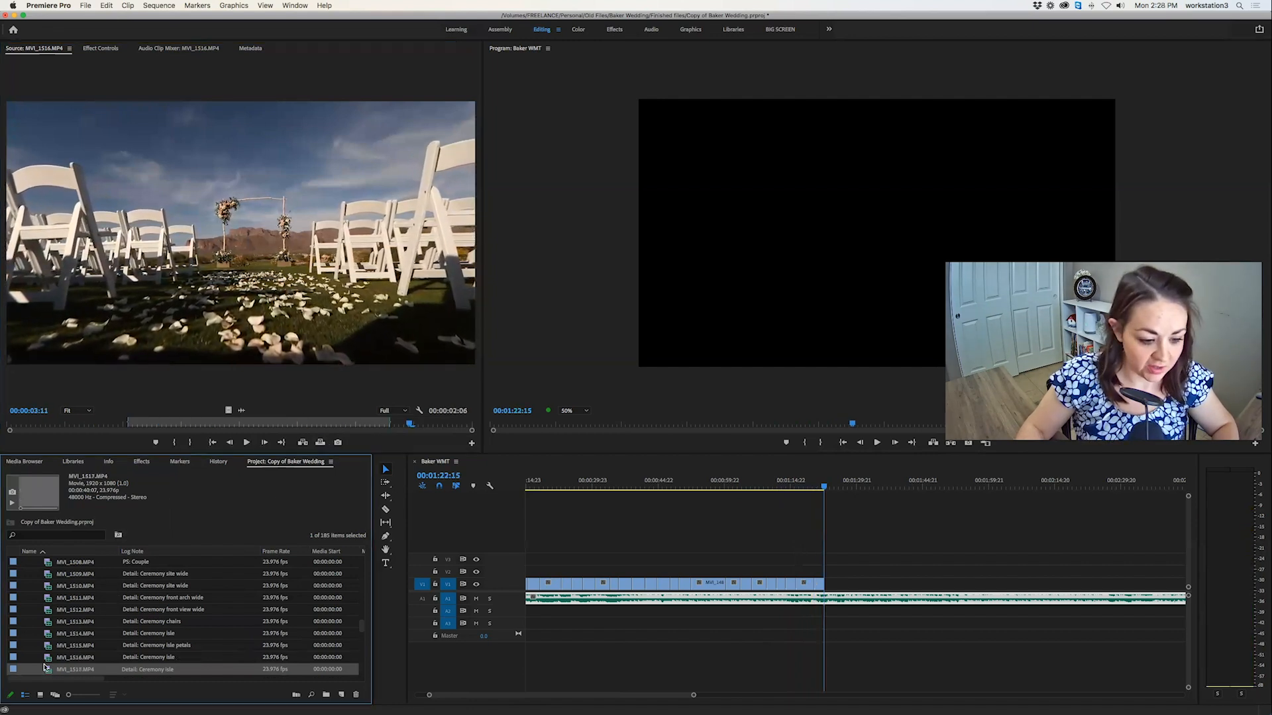
left_click(59, 635)
scroll(60, 637, "down", 1)
scroll(55, 640, "right", 1)
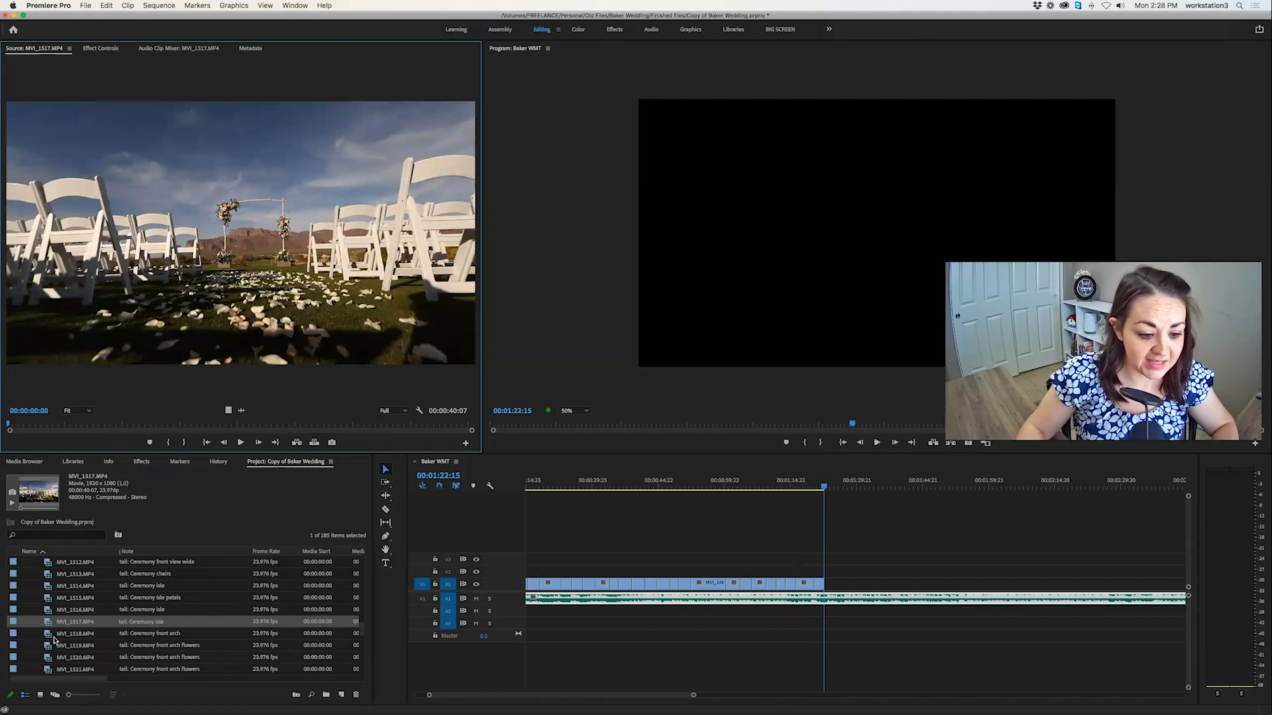
Mark a 00:00:01:23 section of the front arch clip MVI_1518.MP4 from 00:00:03:03, overwrite it at 00:01:22:15 and play back the edit.
left_click(50, 636)
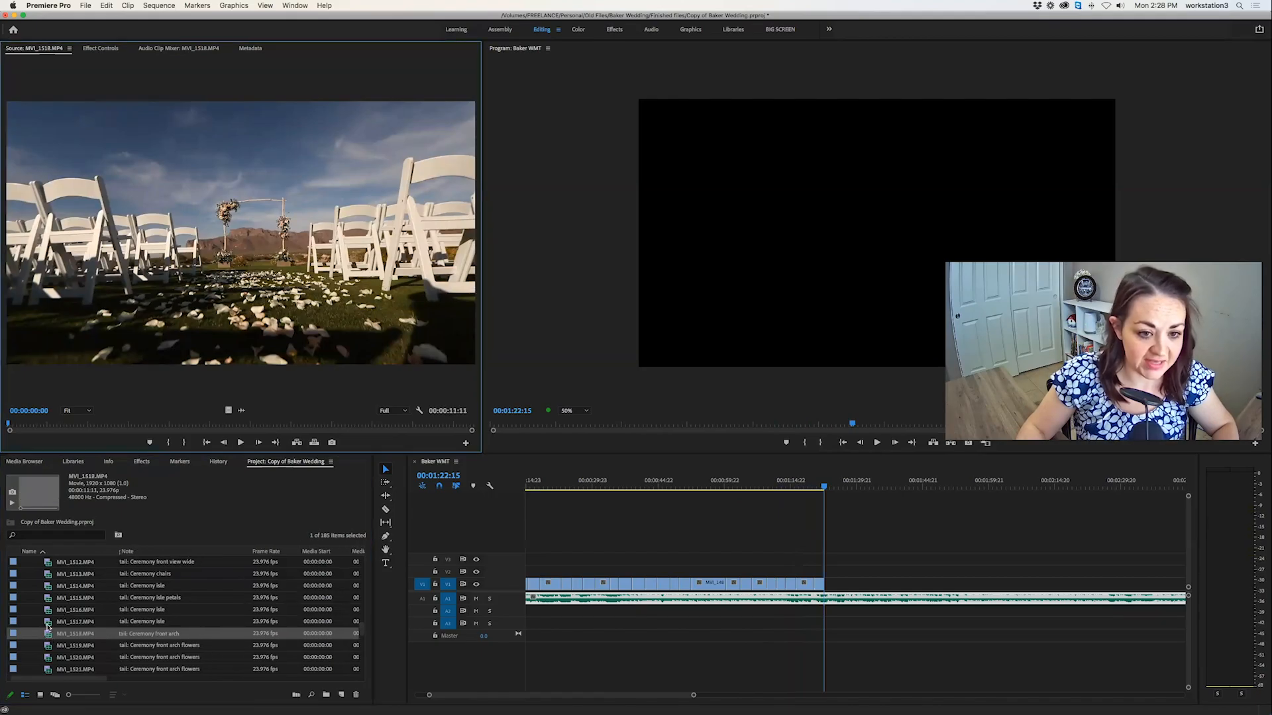
key("space")
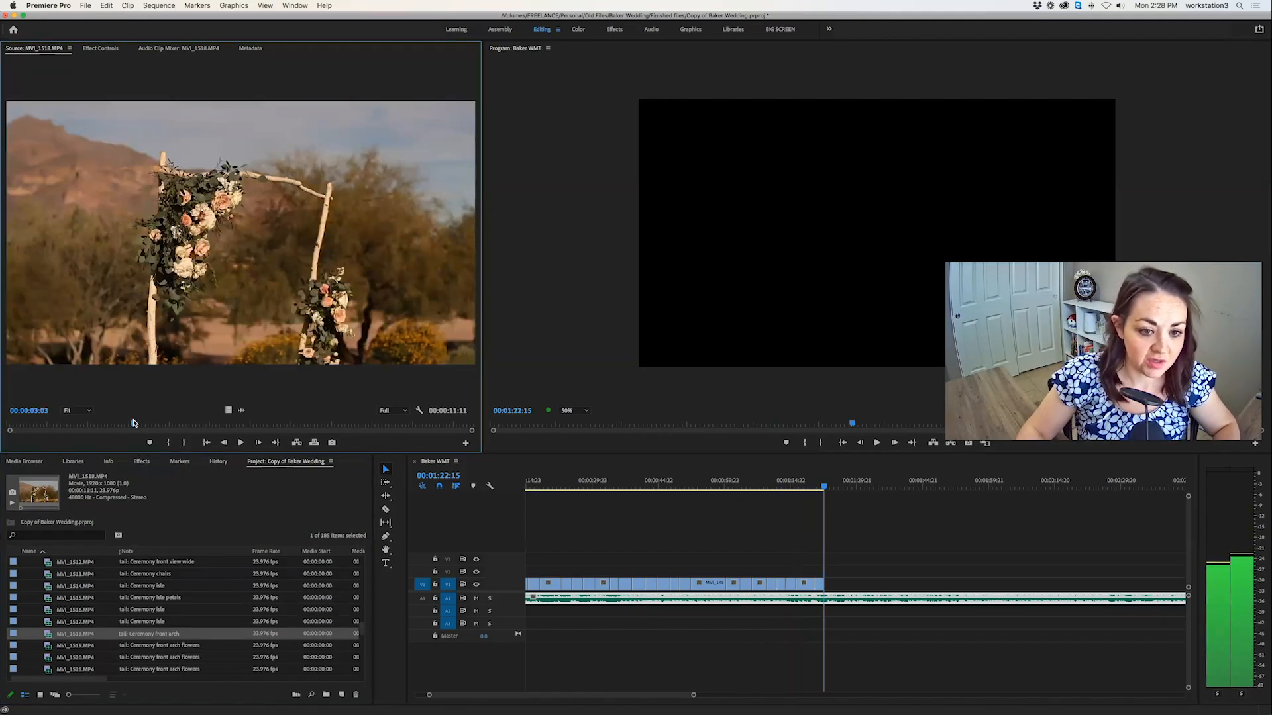
key("i")
key("space")
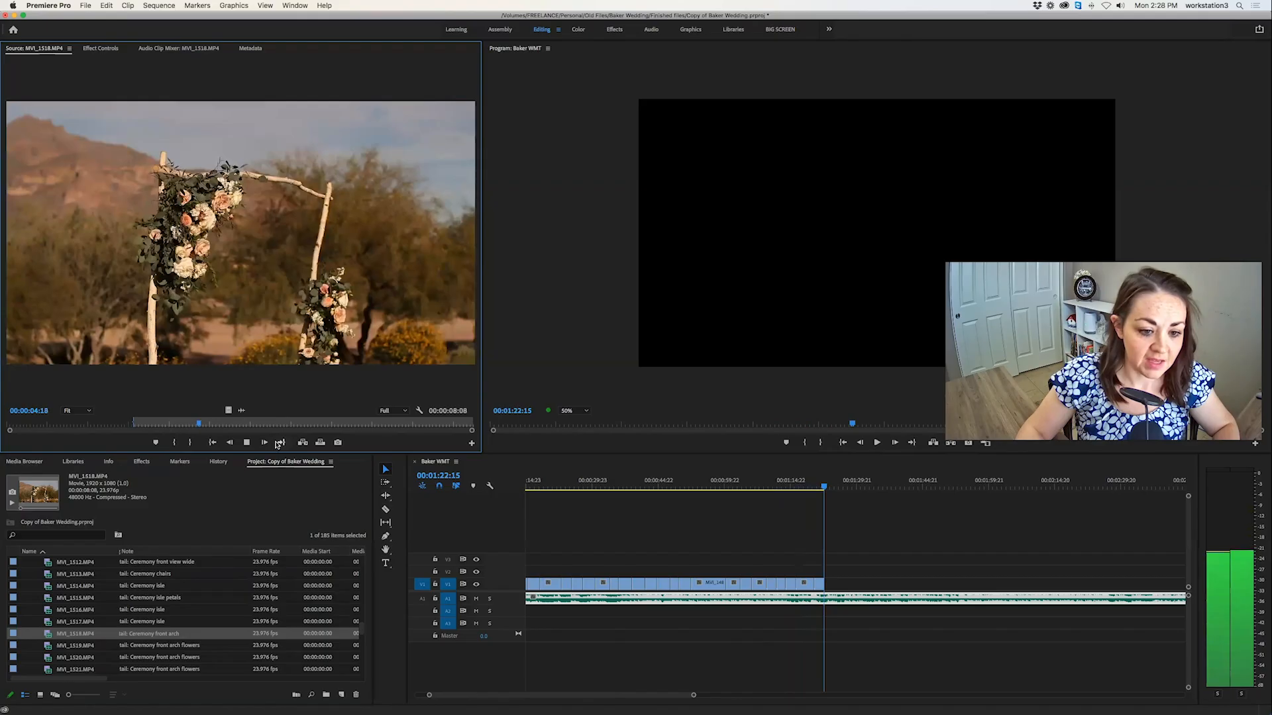
key("o")
left_click(320, 443)
key("space")
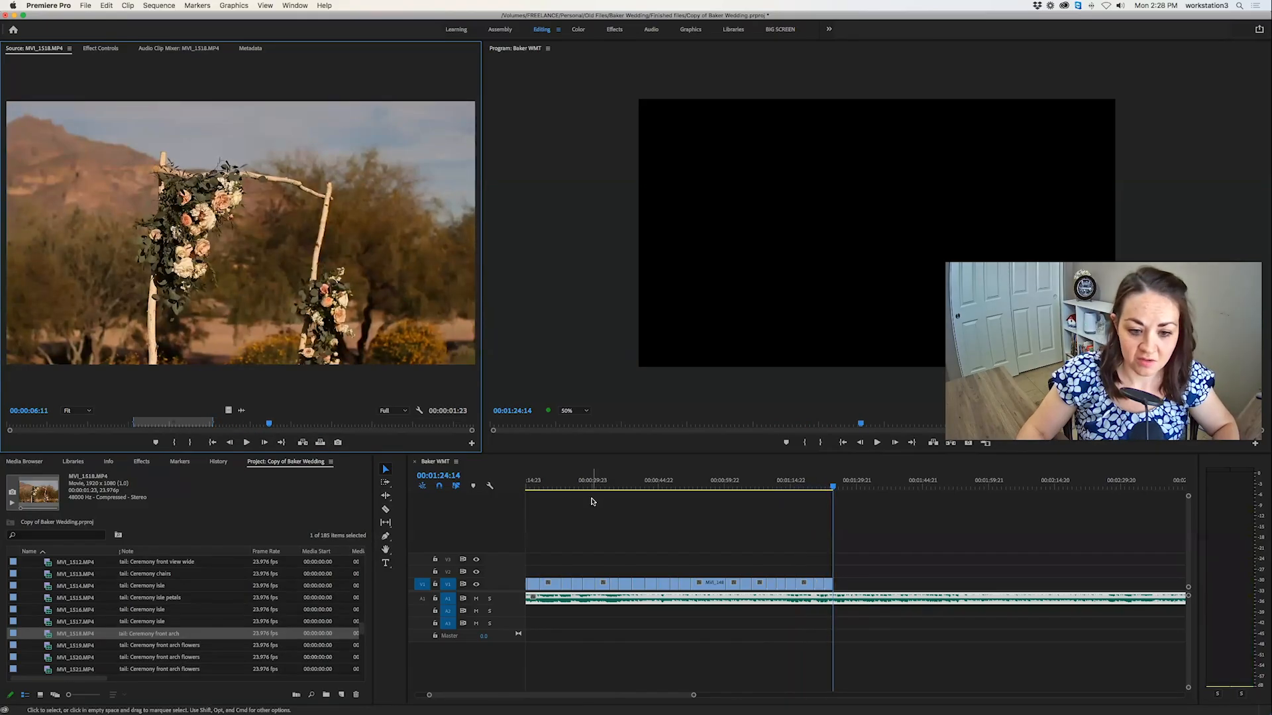
left_click(816, 485)
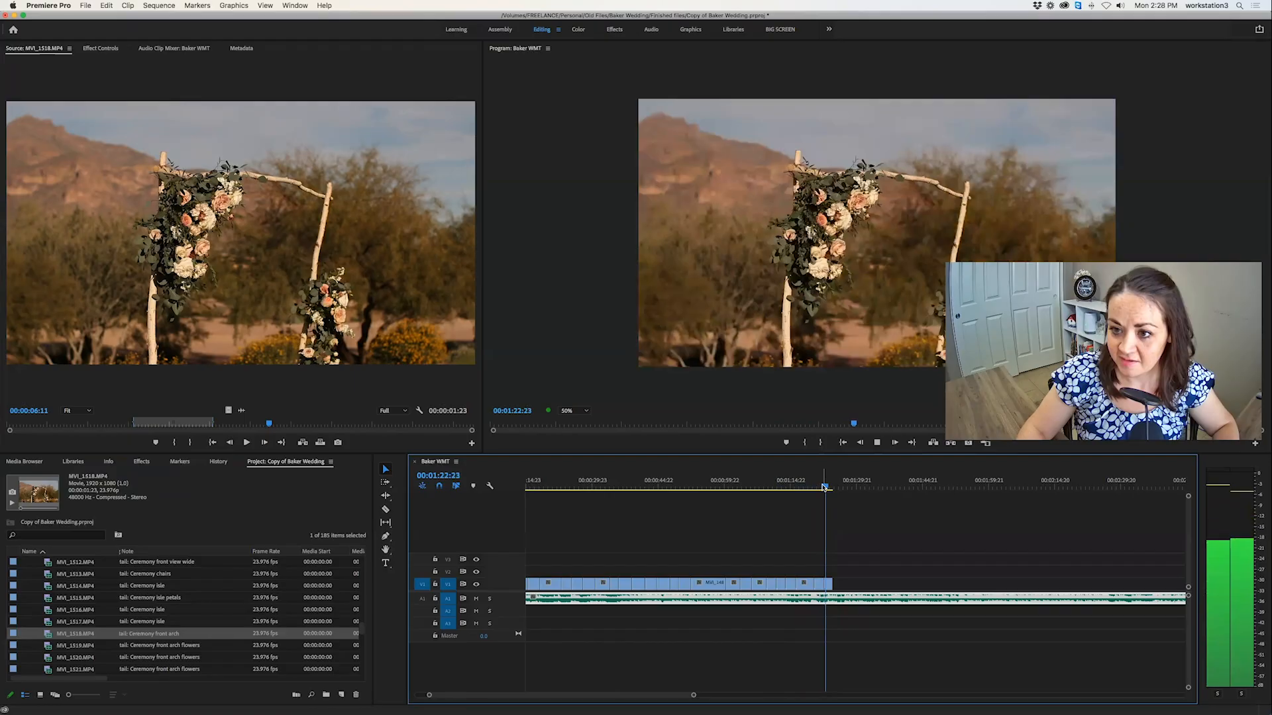
key("space")
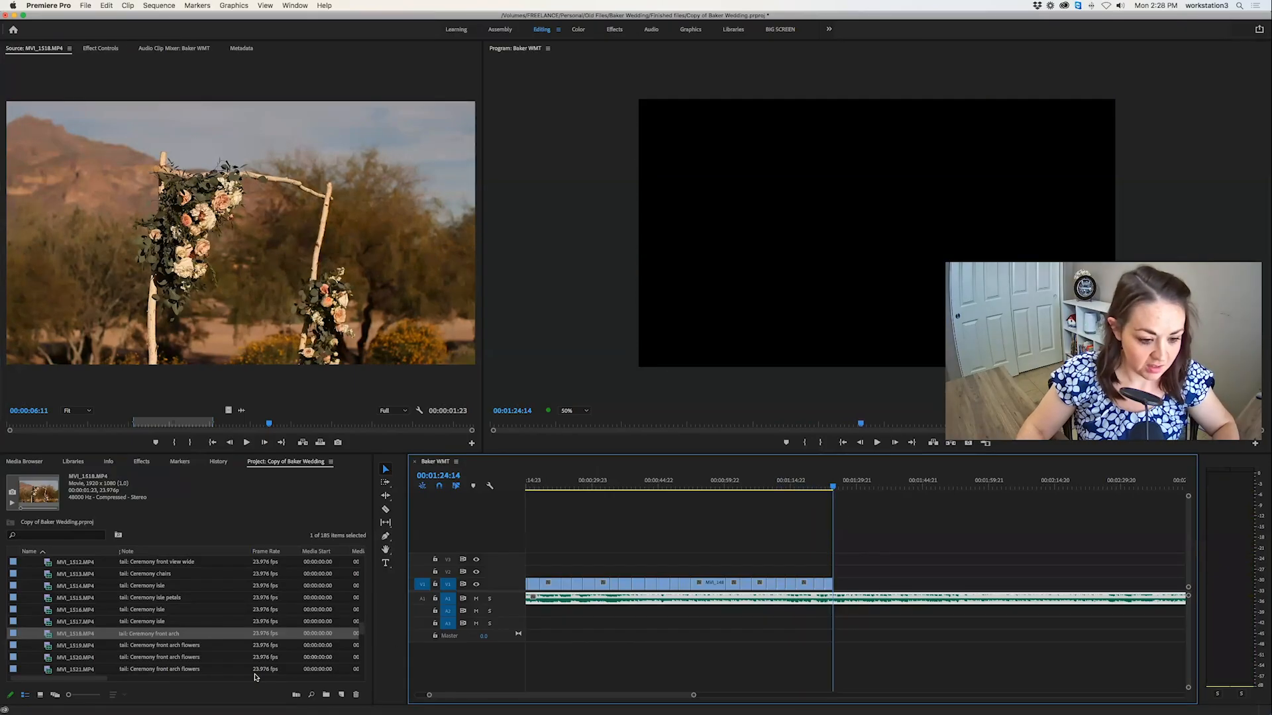
Open the front arch flowers clip MVI_1519.MP4, mark a new in point at 00:00:14:19 and play on from there.
double_click(49, 647)
scroll(61, 636, "down", 3)
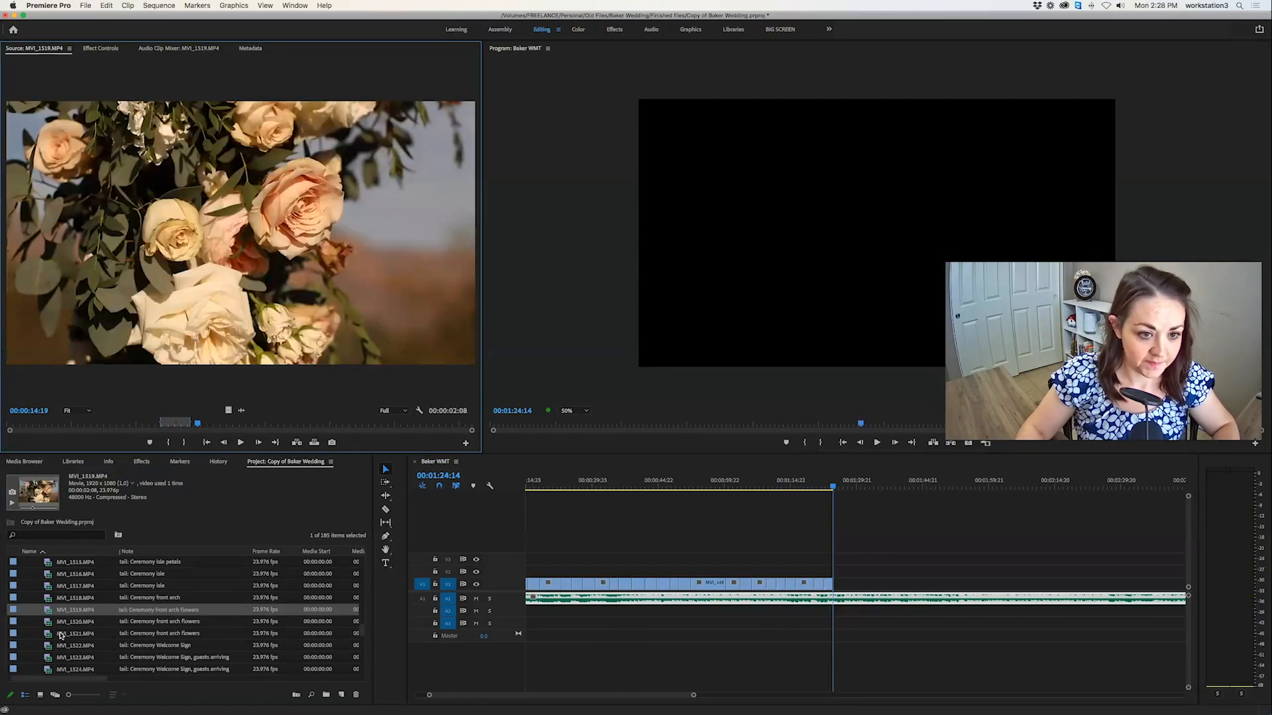
key("i")
key("space")
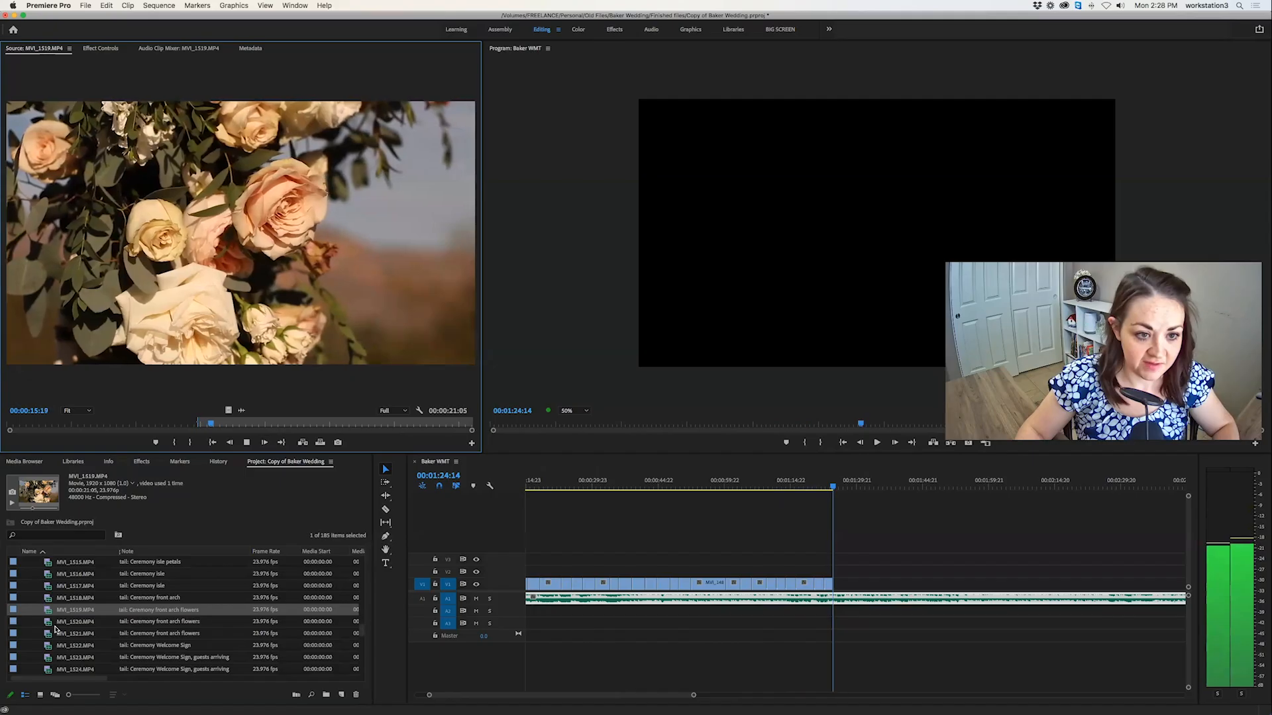
key("space")
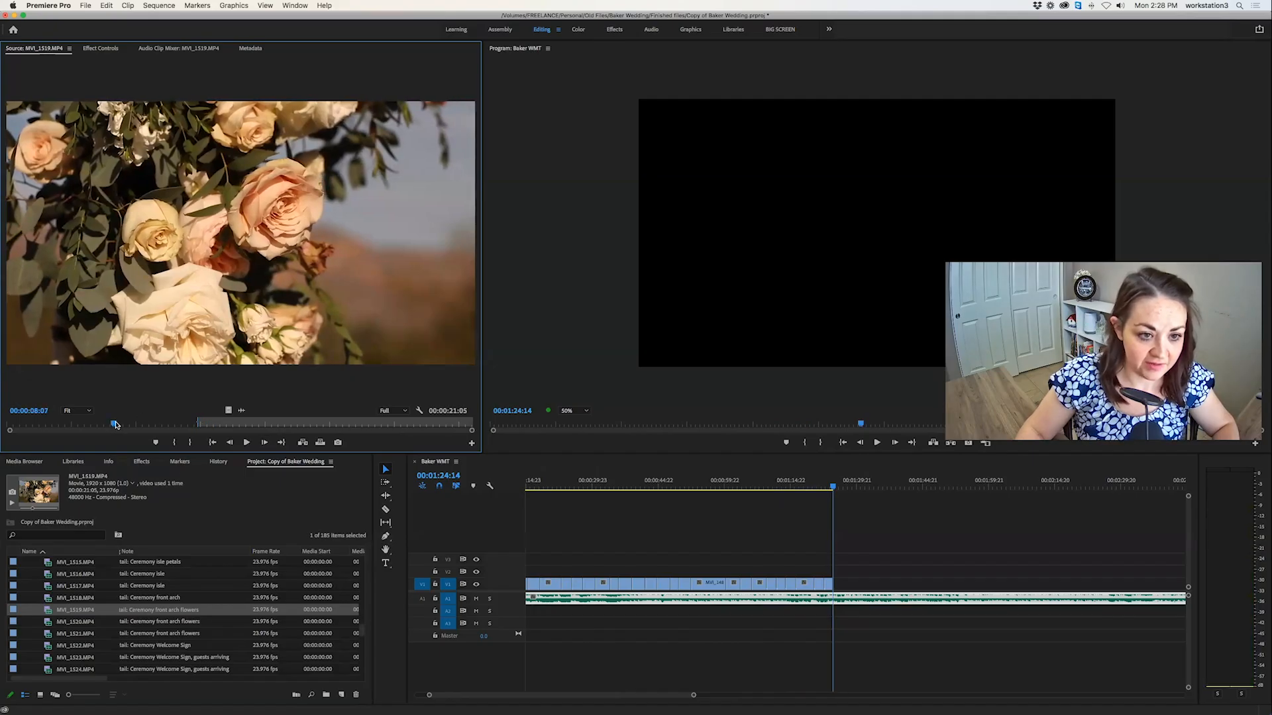
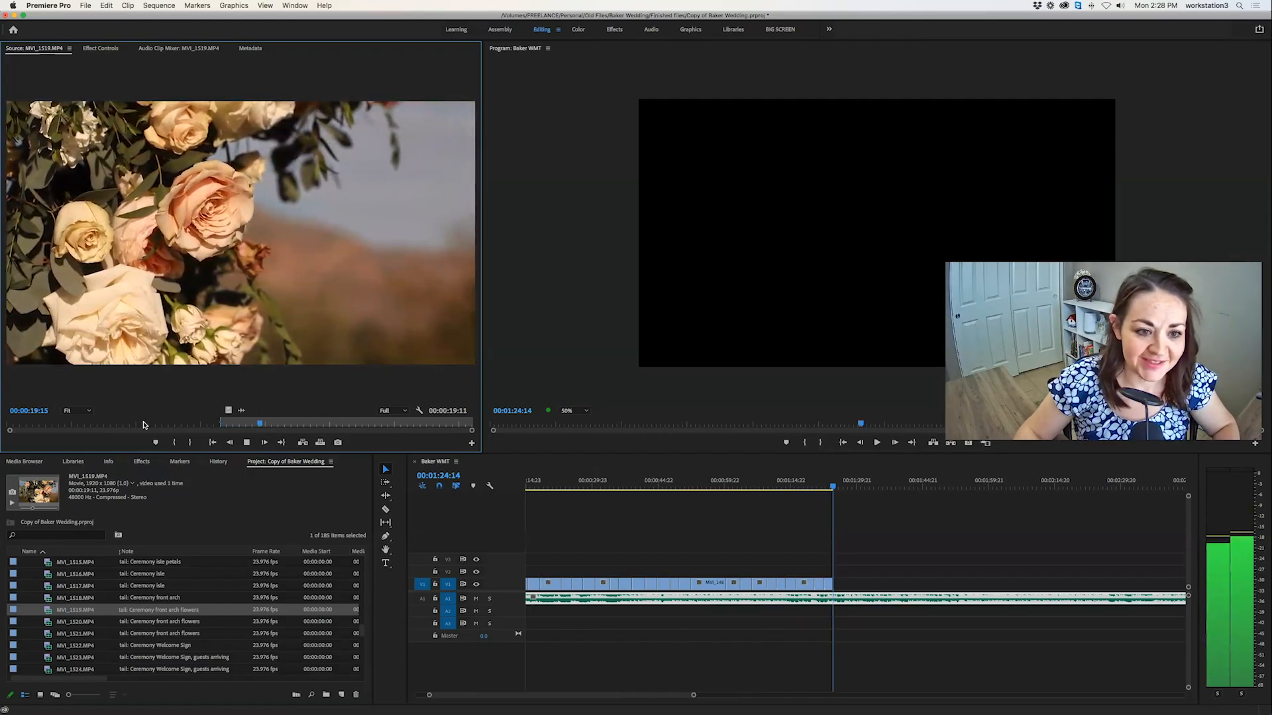
Mark a 00:00:02:08 section of the front arch flowers clip MVI_1519.MP4, overwrite it at 00:01:24:14 and check the rest of the clip.
left_click_drag(285, 424, 349, 423)
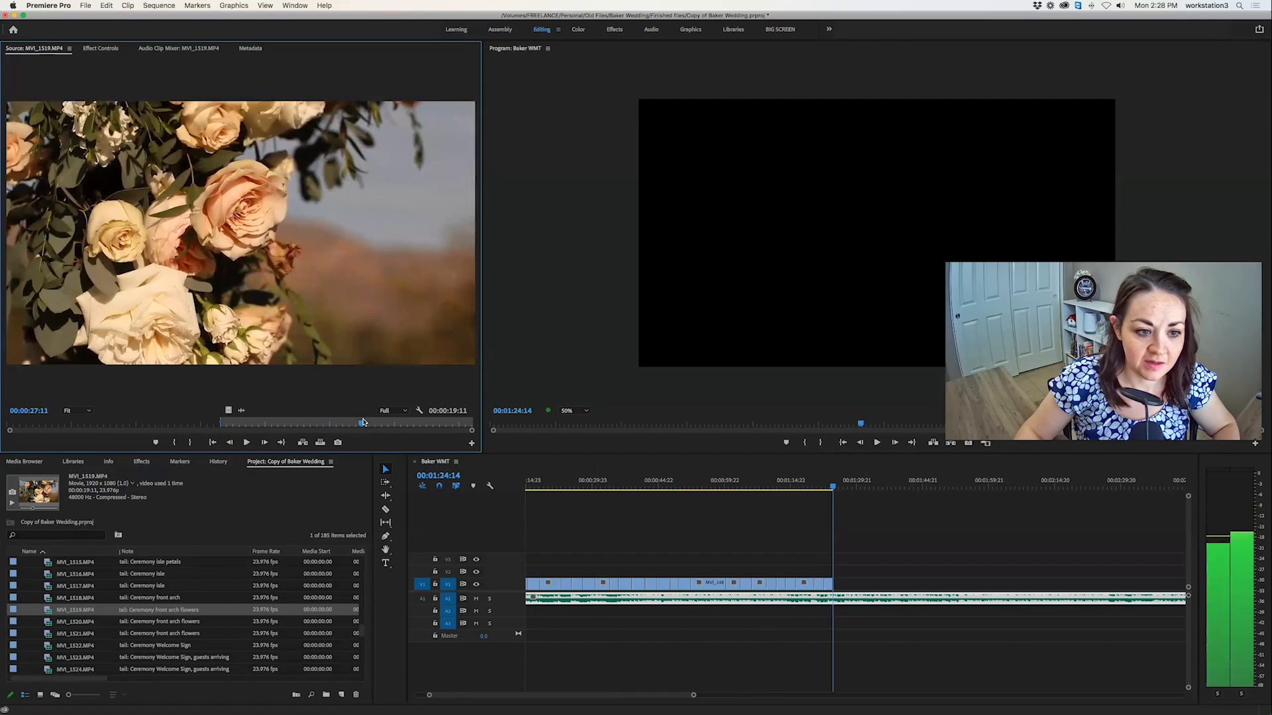
key("i")
key("space")
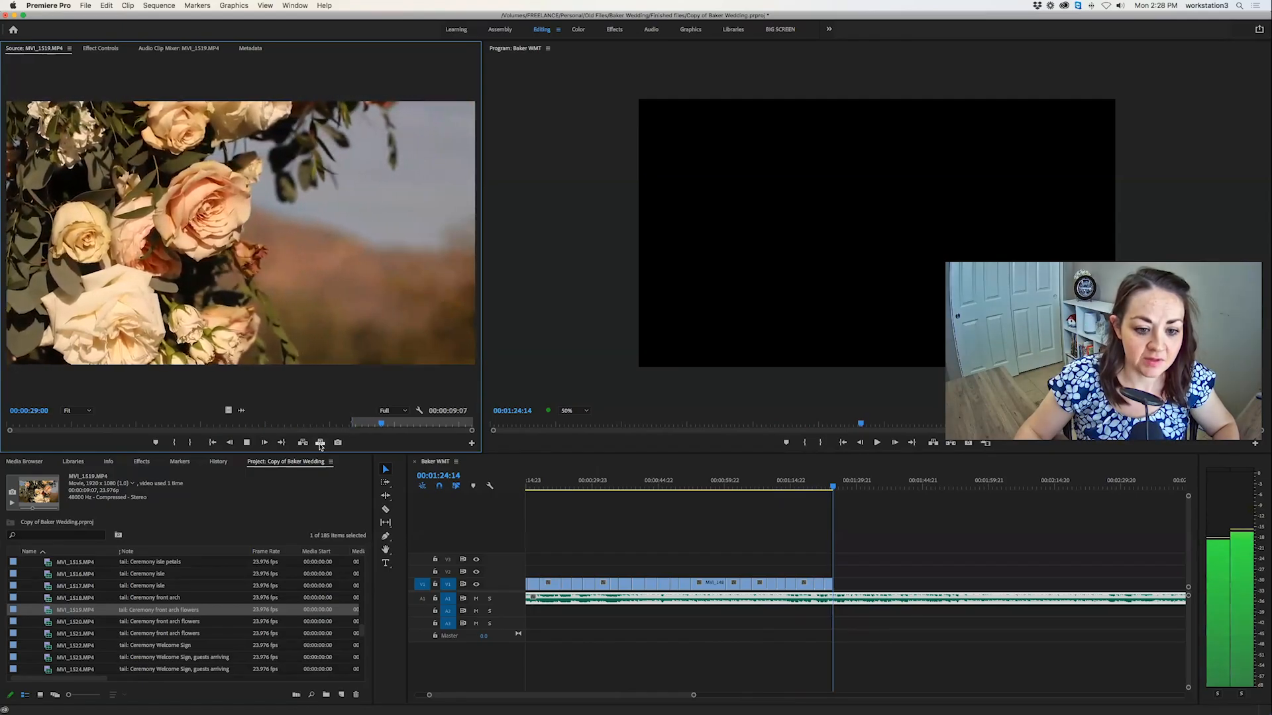
key("o")
key("period")
key("space")
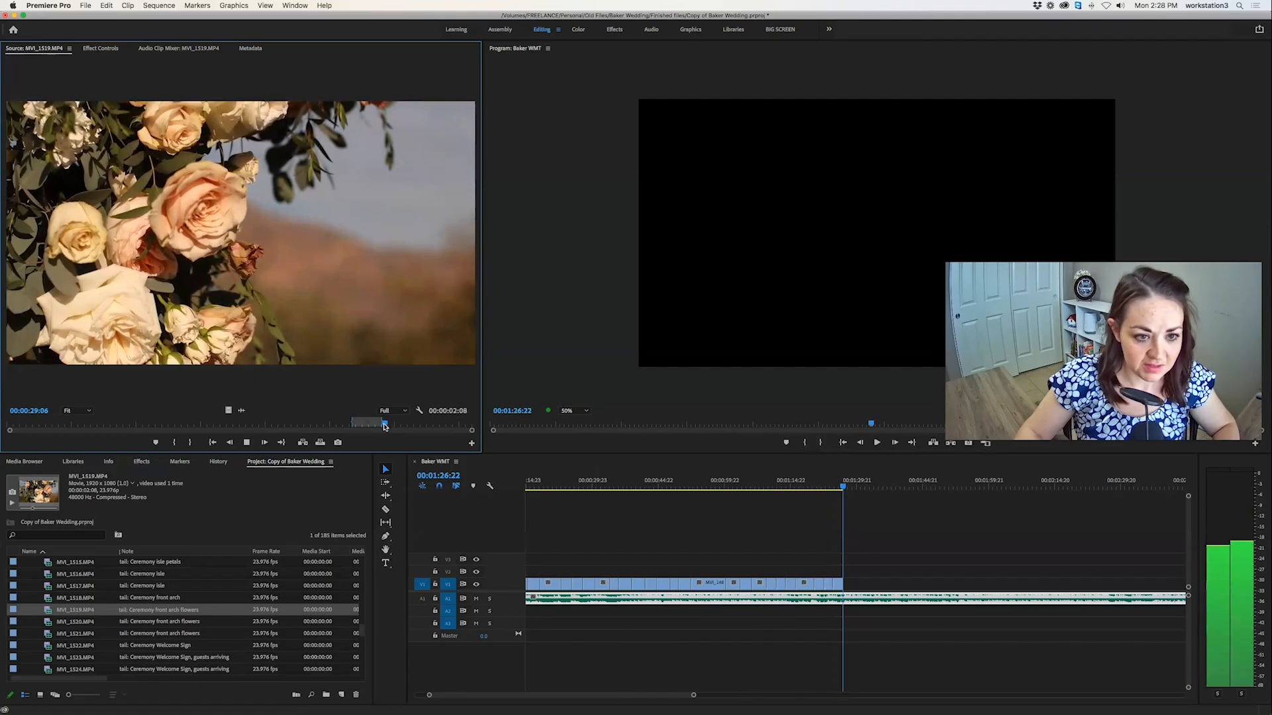
left_click_drag(393, 427, 445, 426)
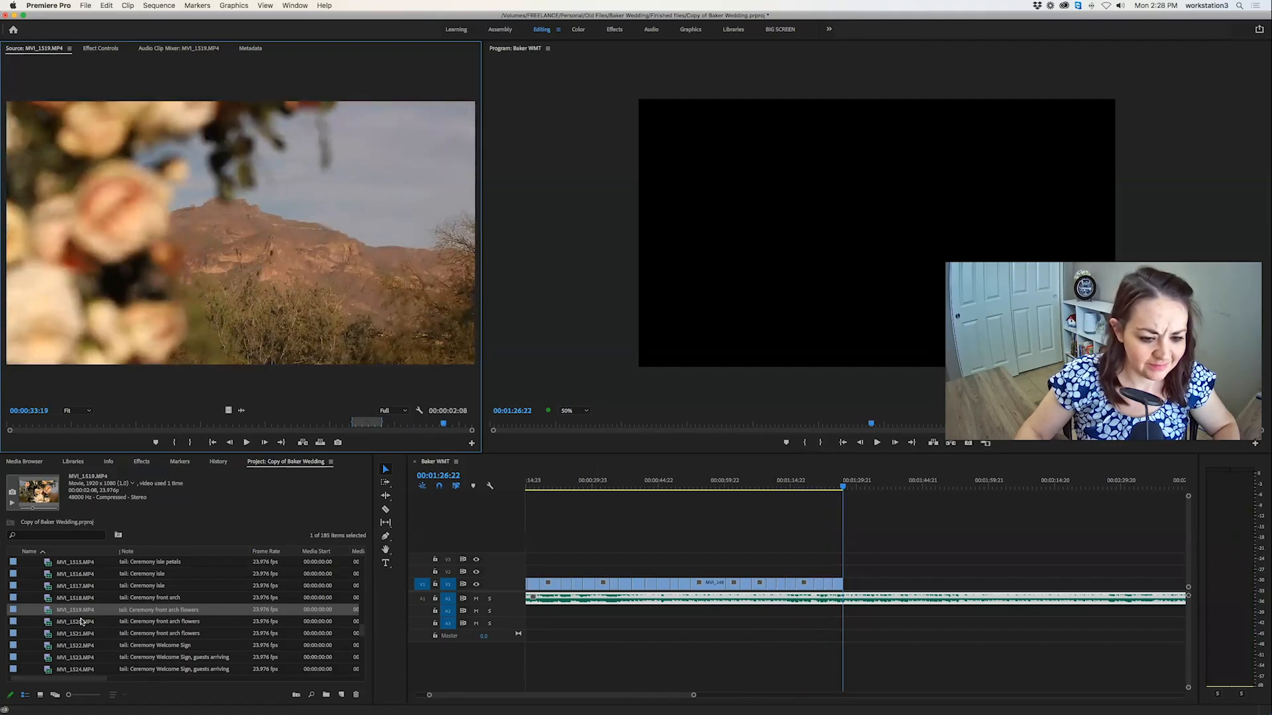
Mark a 00:00:04:01 section of the front arch flowers clip MVI_1520.MP4 and overwrite it at 00:01:26:22.
double_click(47, 622)
left_click_drag(55, 426, 111, 428)
key("i")
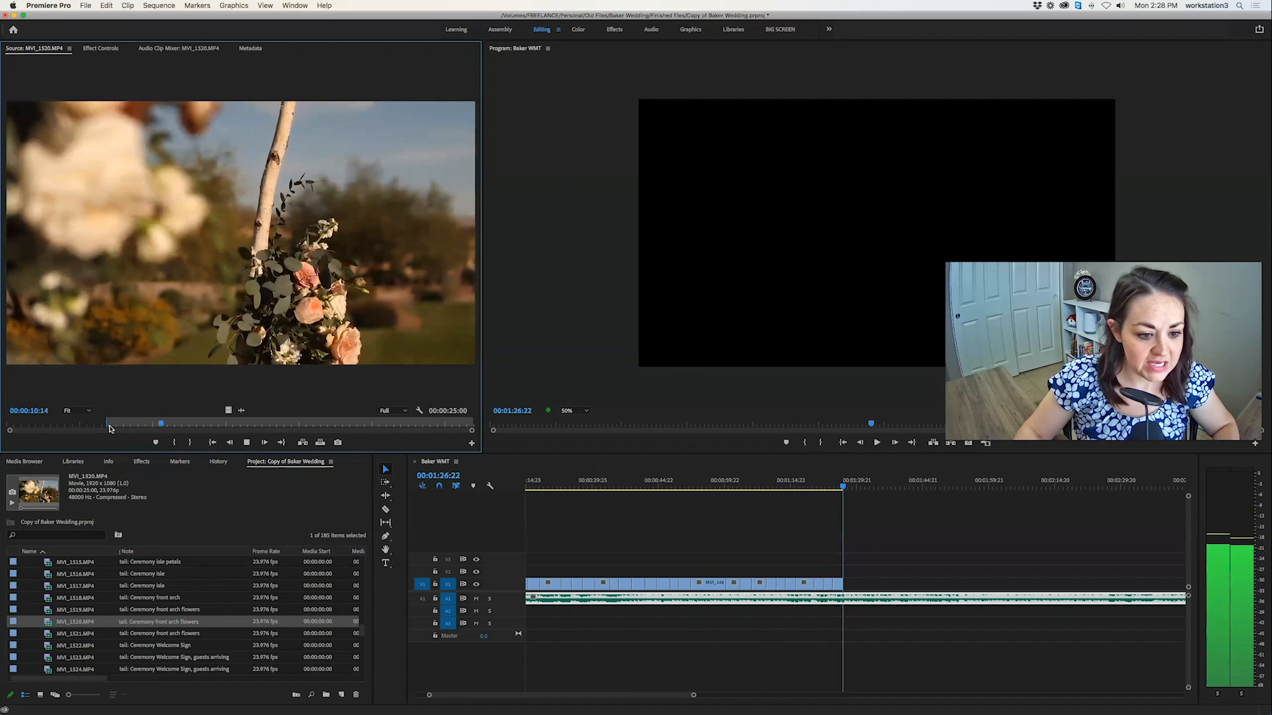
key("o")
key(".")
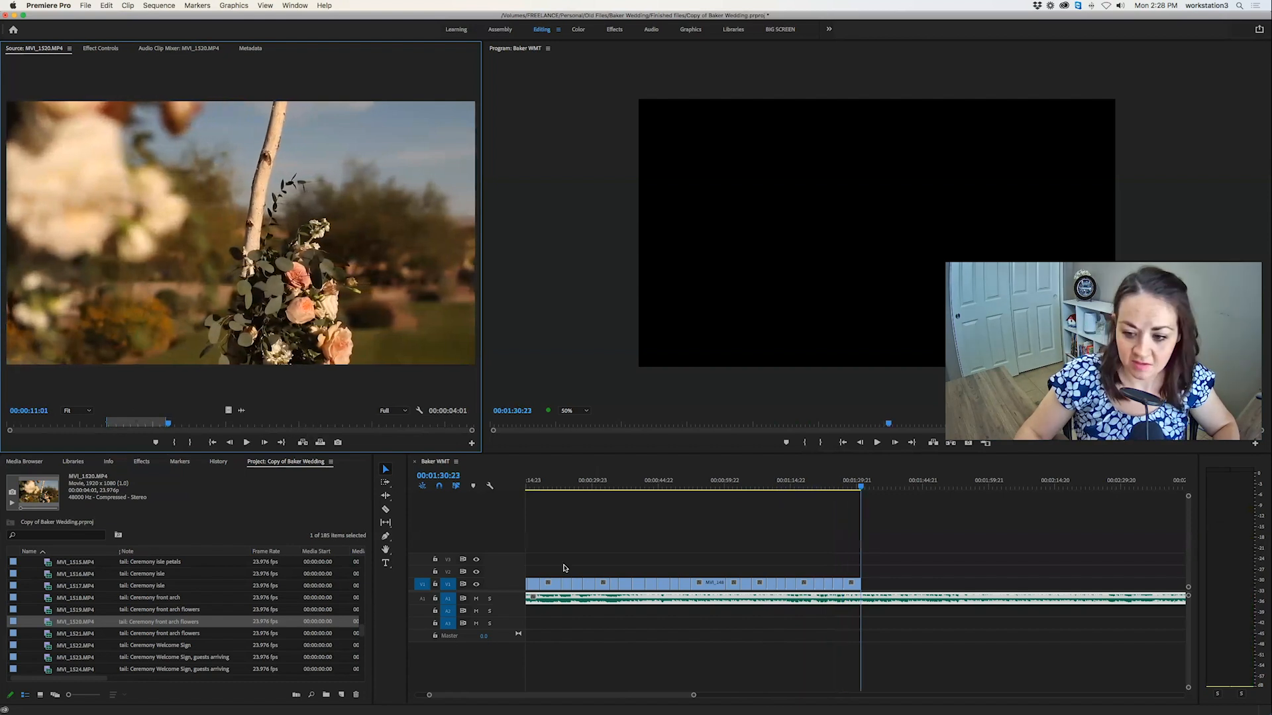
Open the front arch flowers clip MVI_1521.MP4 and mark a 00:00:02:22 section of the single rose close-up.
double_click(52, 634)
scroll(55, 636, "down", 1)
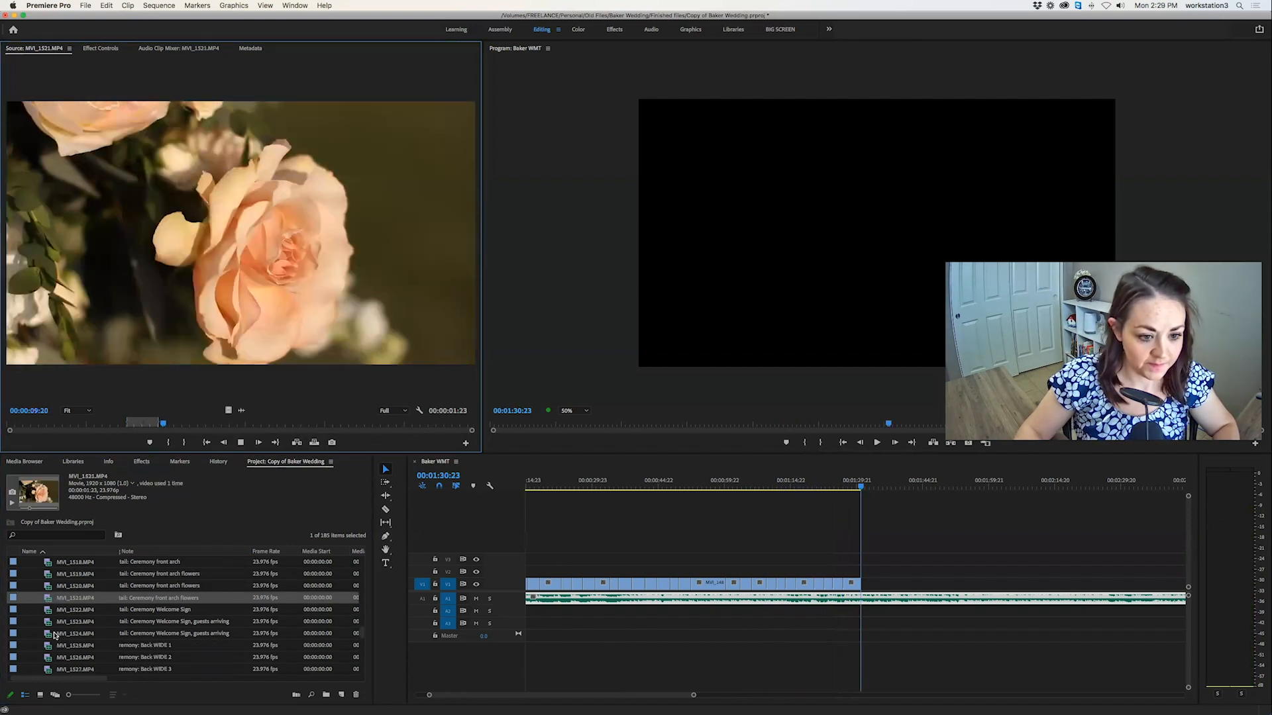
key("space")
key("i")
key("space")
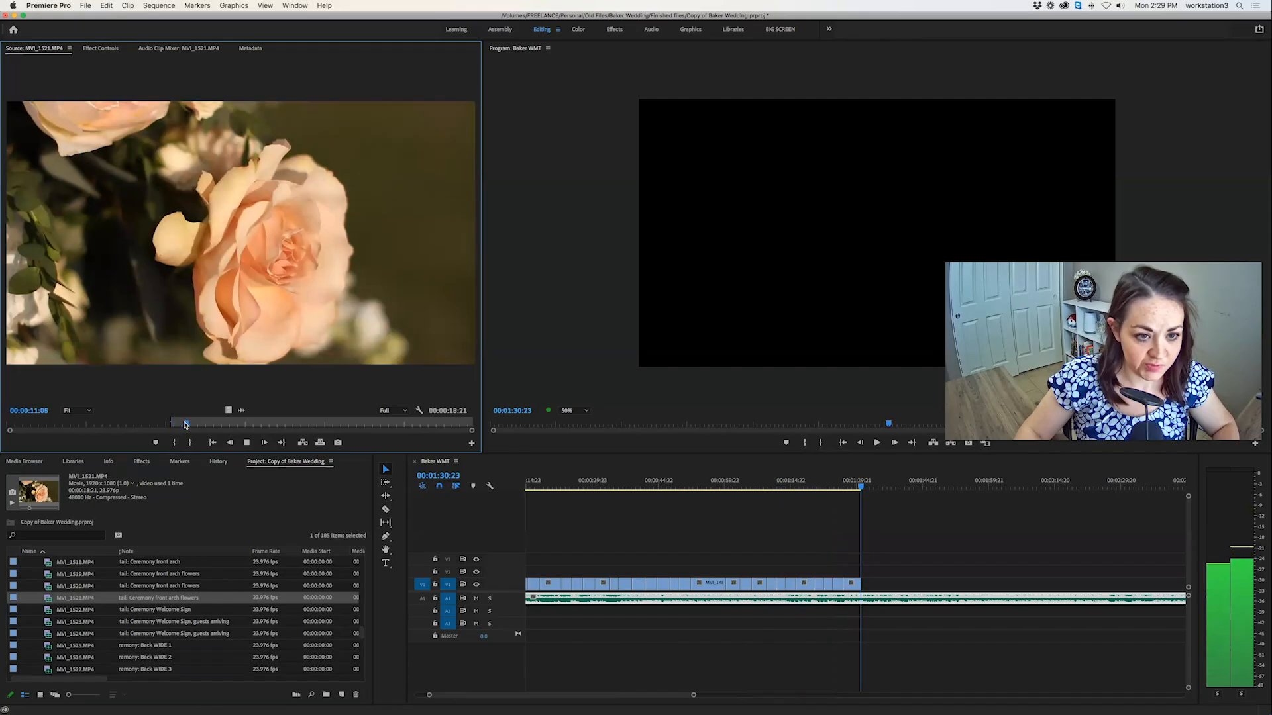
key("o")
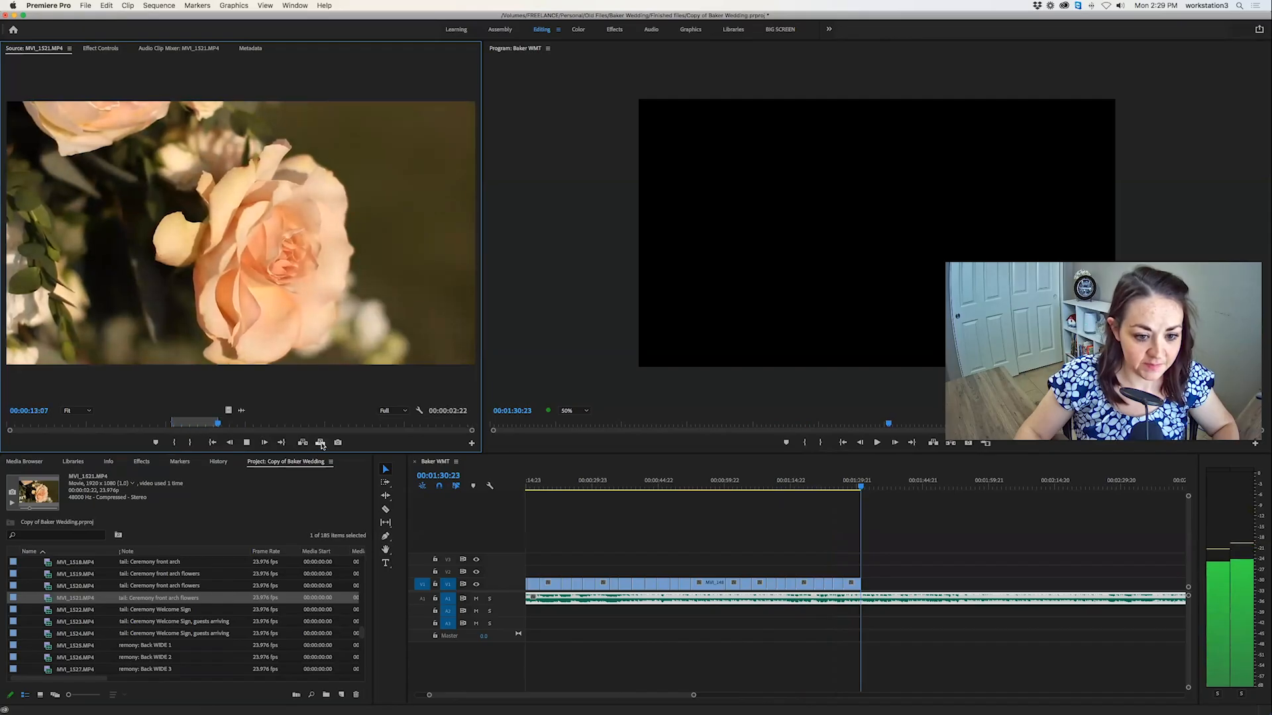
Mark a new 00:00:02:12 section of MVI_1521.MP4 on the rose among the leaves and overwrite it at 00:01:30:23.
left_click_drag(240, 425, 354, 421)
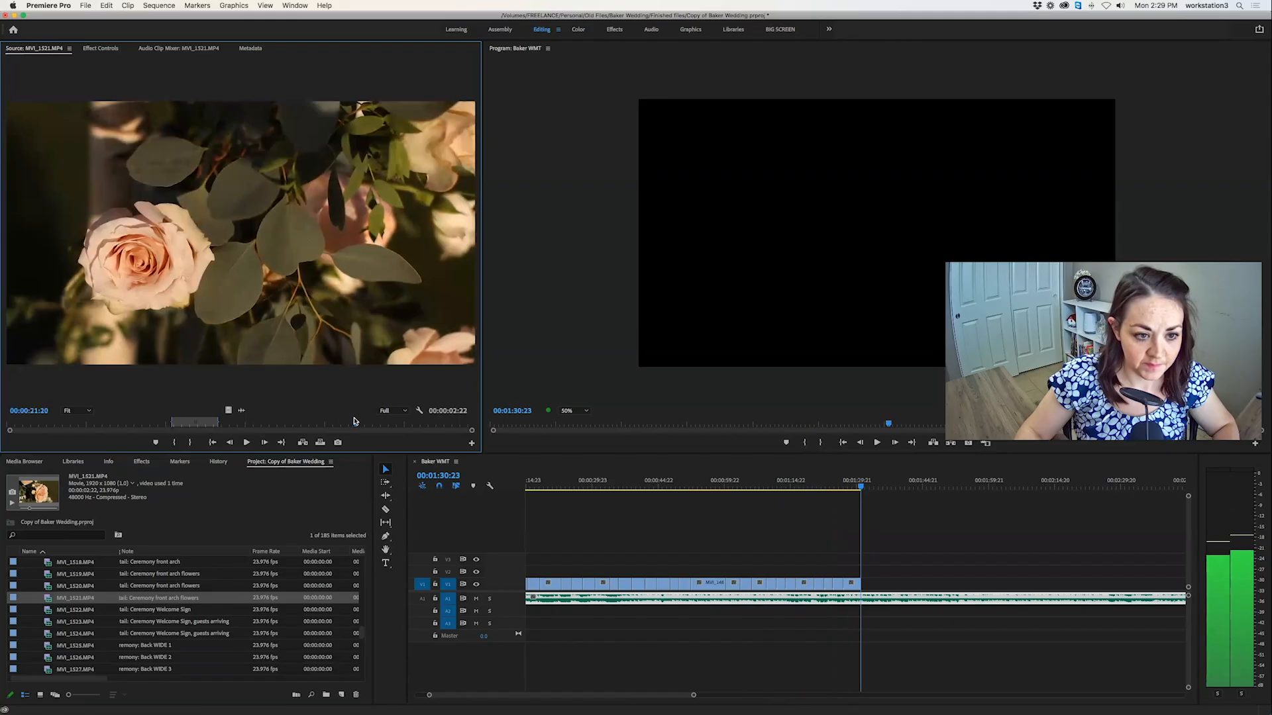
key("i")
key("space")
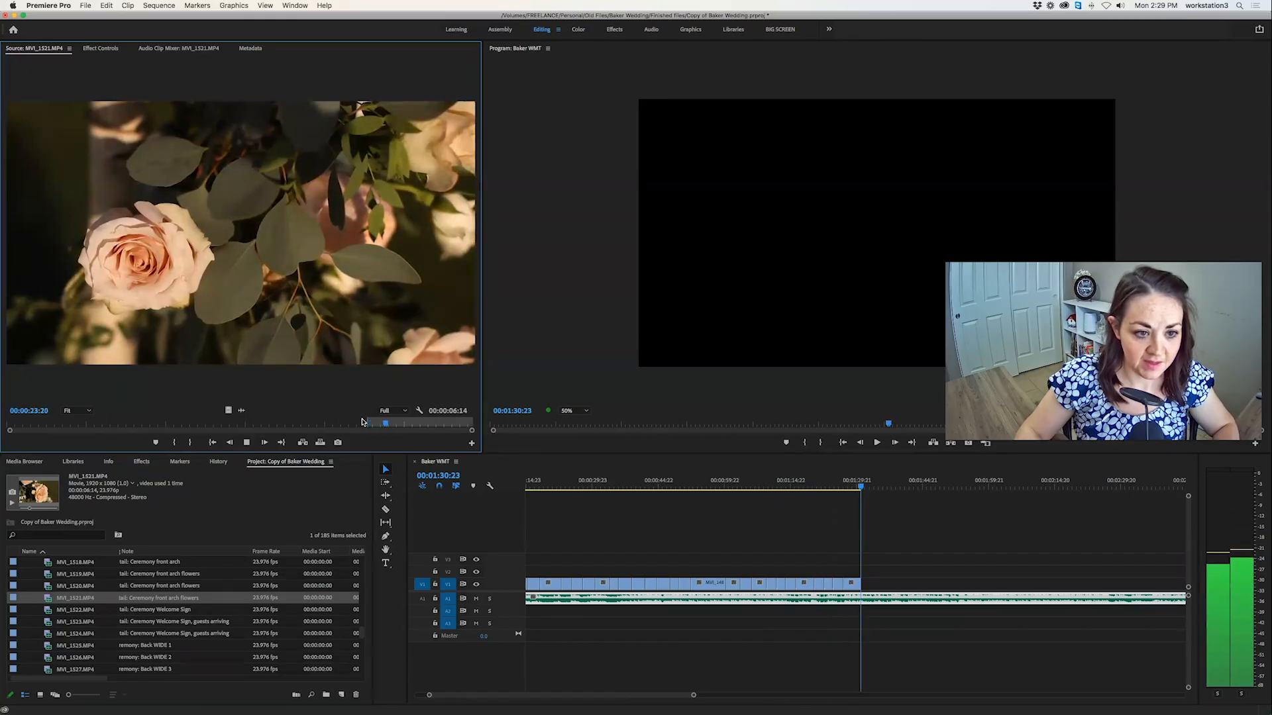
key("o")
key("period")
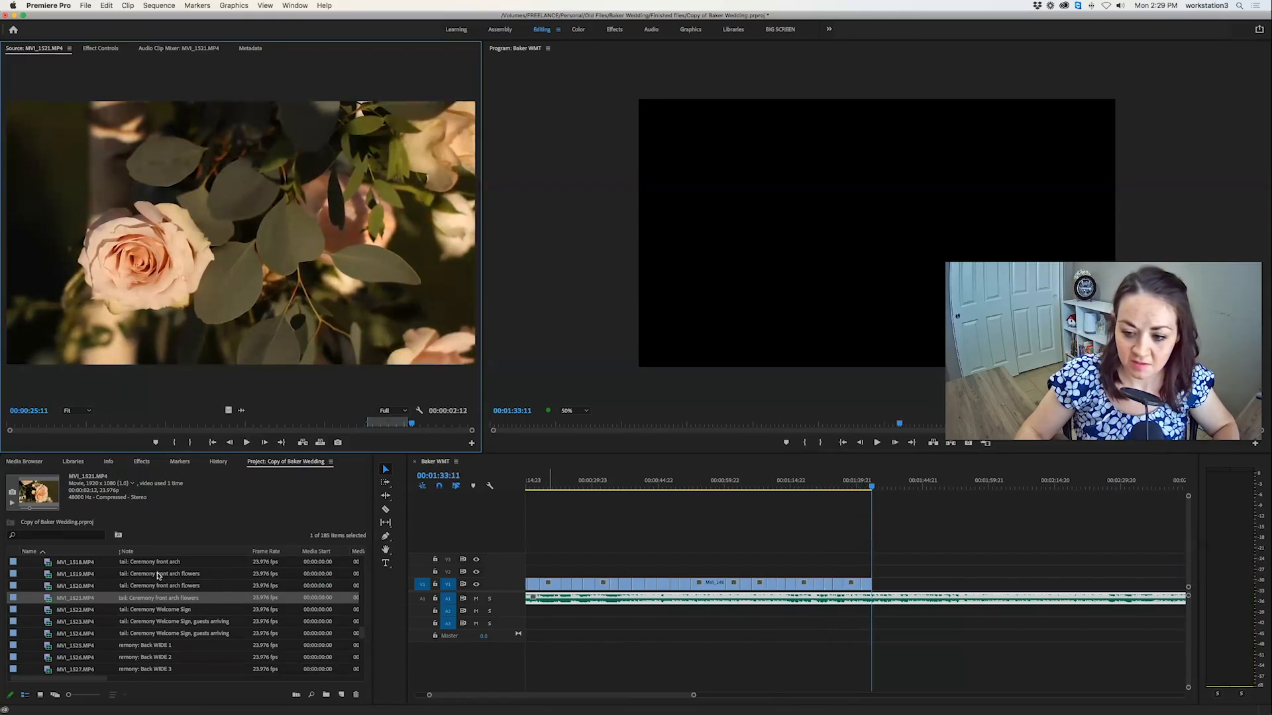
Open the ceremony welcome sign clip MVI_1522.MP4 and check its frame at 00:00:01:21.
double_click(49, 610)
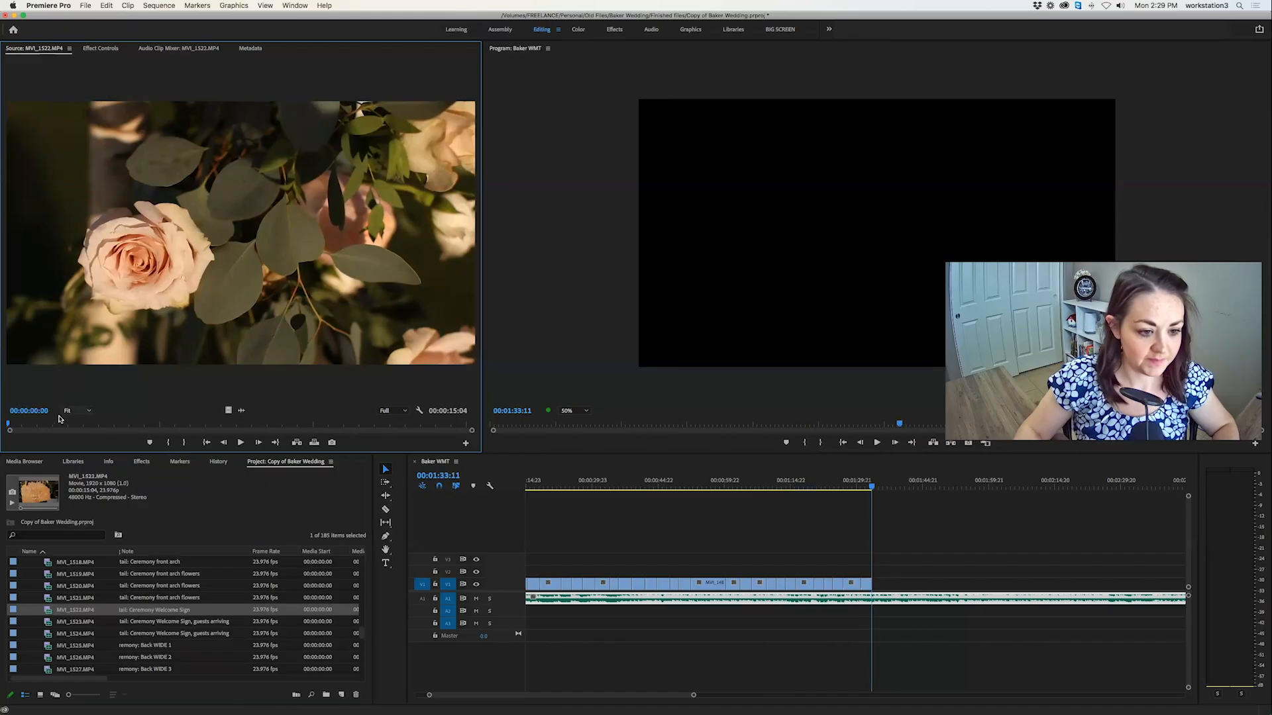
left_click(62, 422)
Mark a 00:00:02:20 section of the guests arriving clip MVI_1524.MP4 and overwrite it at 00:01:33:11.
double_click(49, 632)
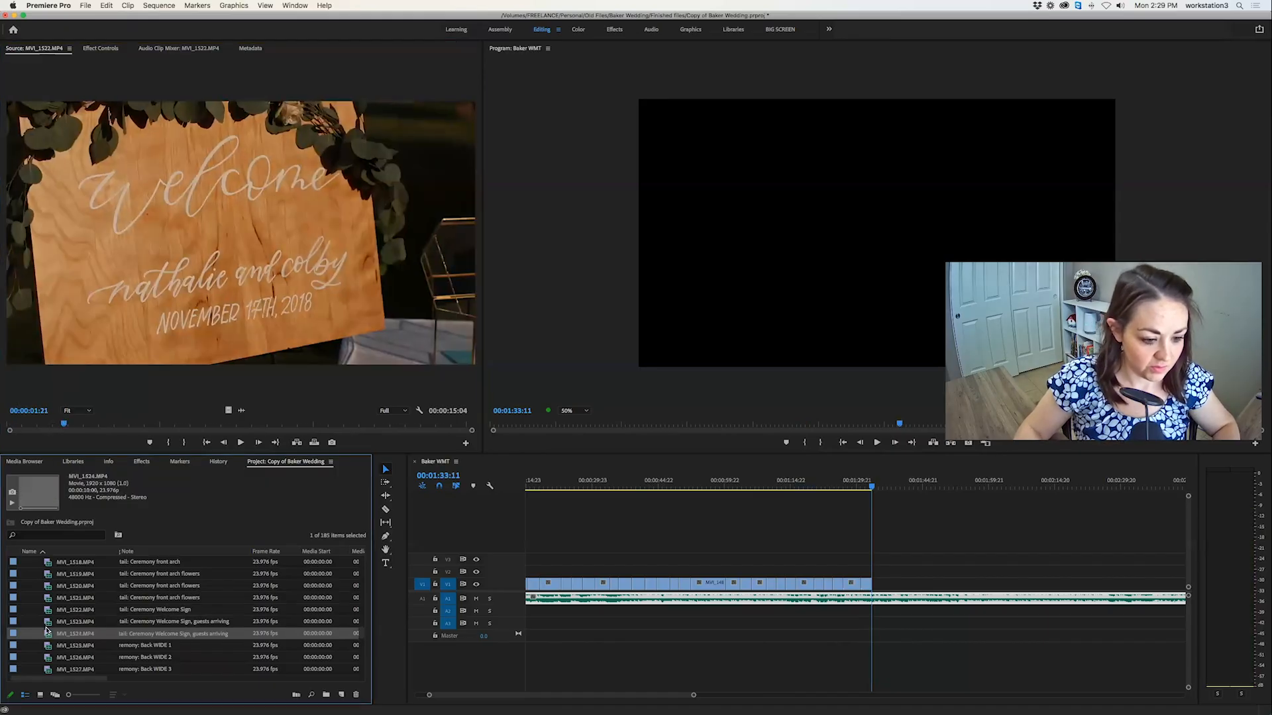
key("space")
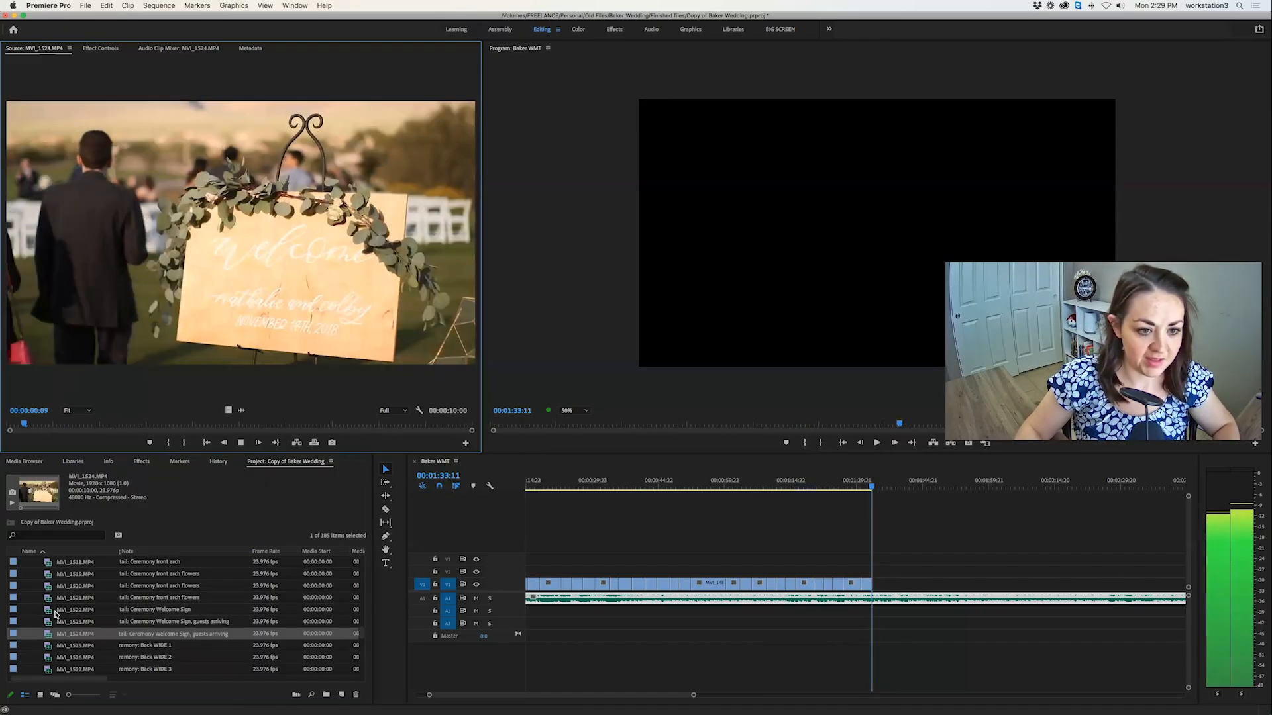
left_click_drag(132, 423, 224, 424)
key("i")
key("space")
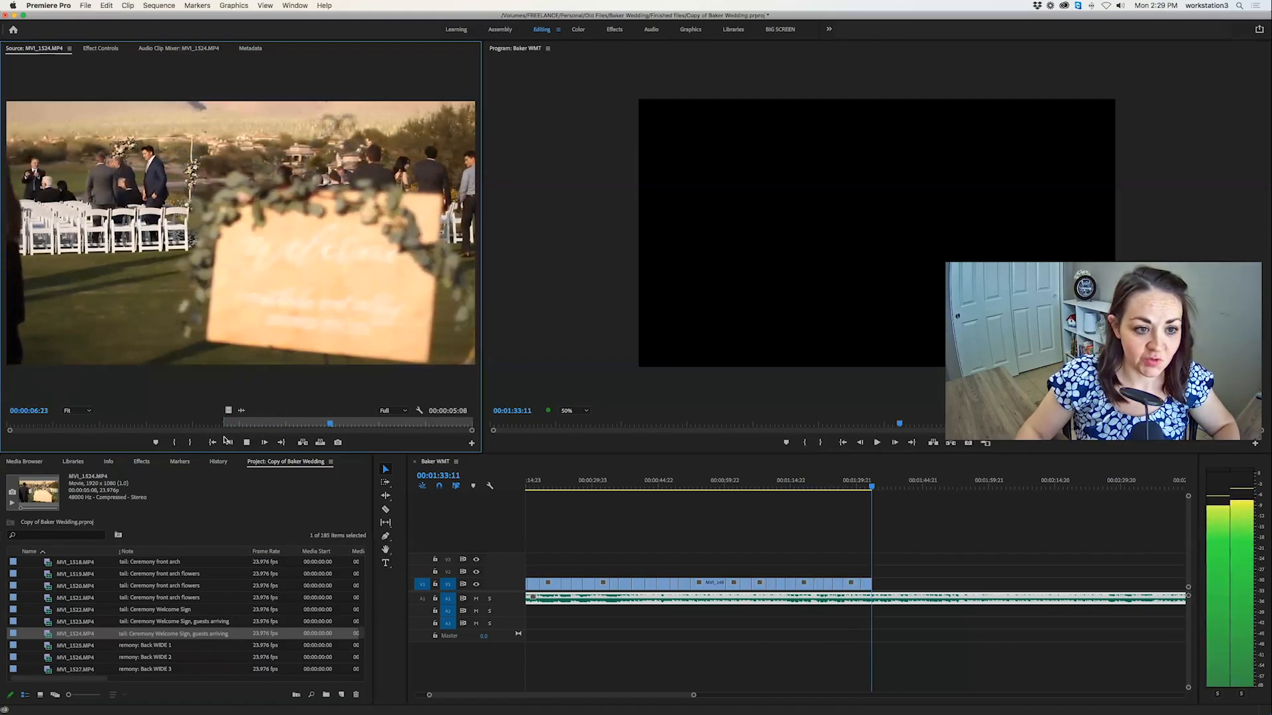
key("o")
key("space")
key("period")
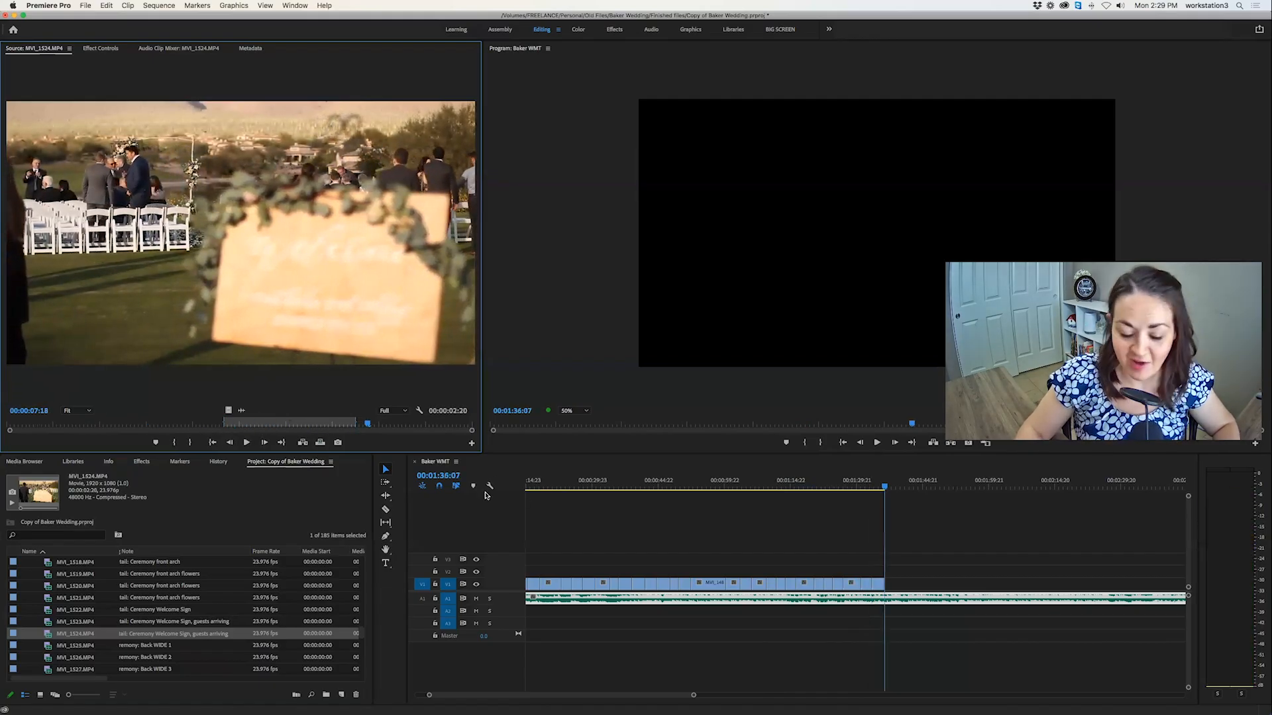
Review the ceremony Back WIDE 1 clip MVI_1525.MP4 up to the bride's aisle walk and overwrite its marked 00:00:05:08 section at 00:01:36:07.
double_click(48, 645)
scroll(47, 646, "down", 2)
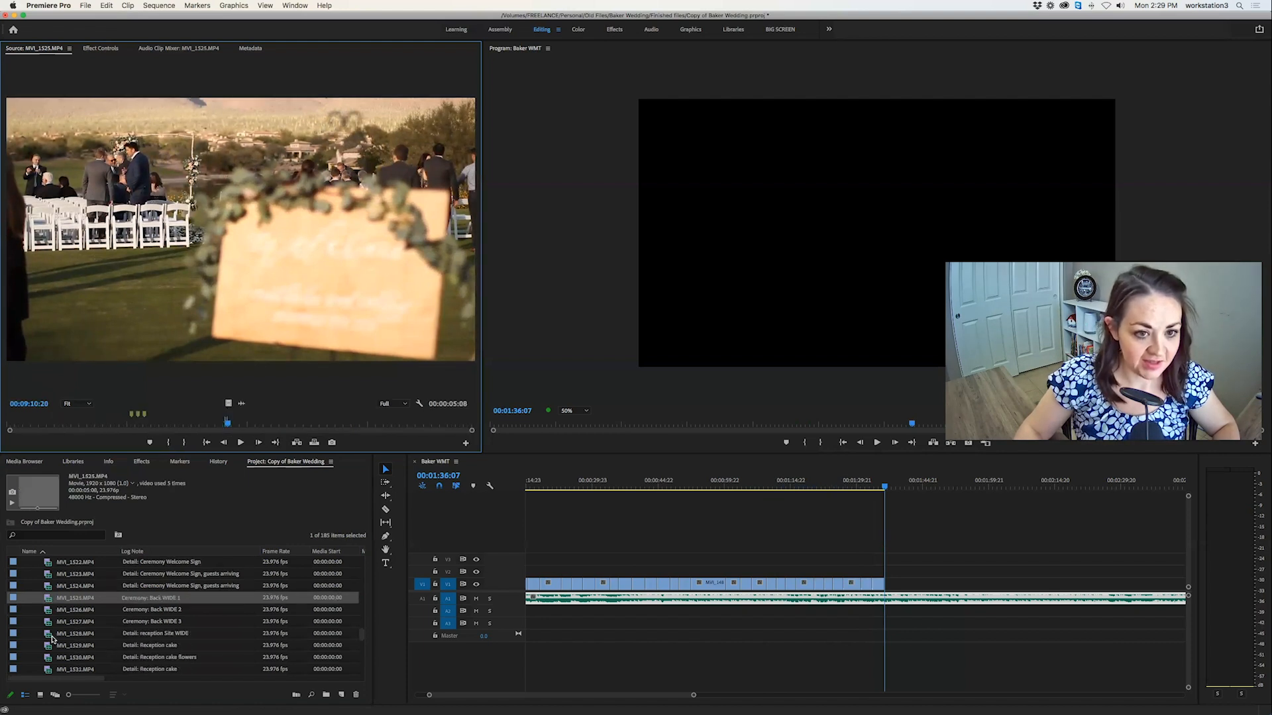
left_click(97, 426)
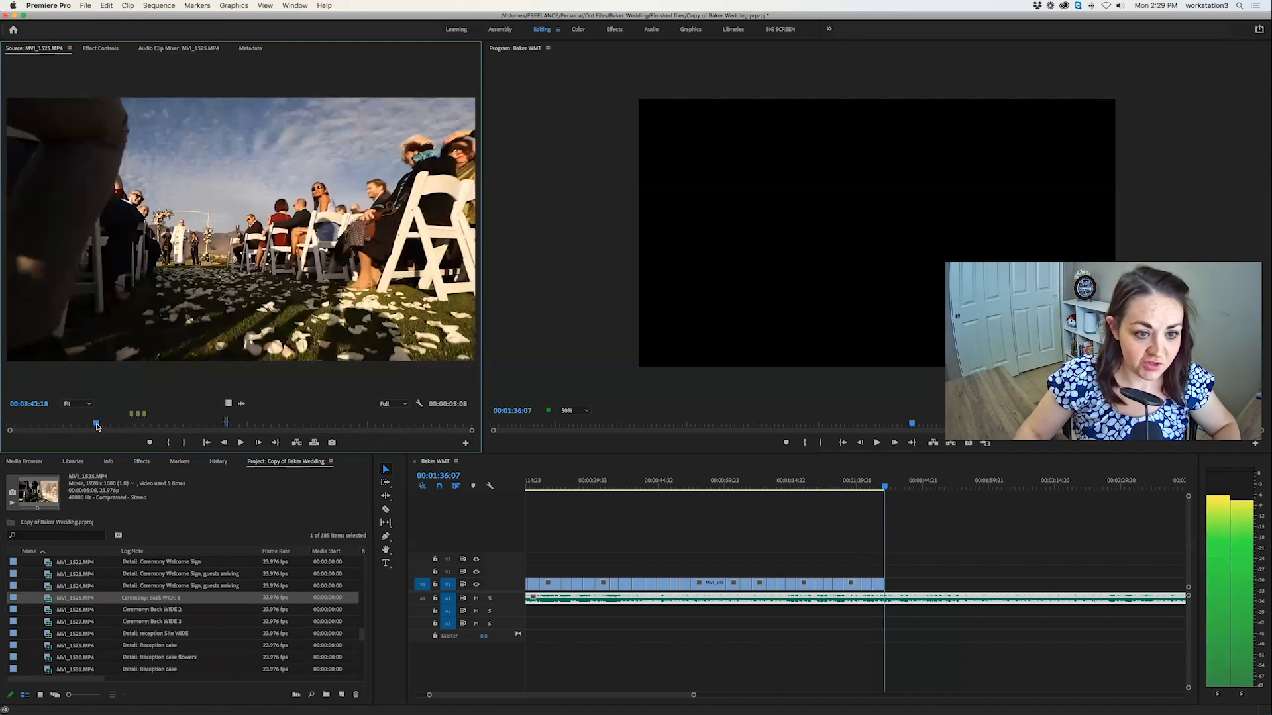
left_click_drag(25, 428, 224, 427)
key("space")
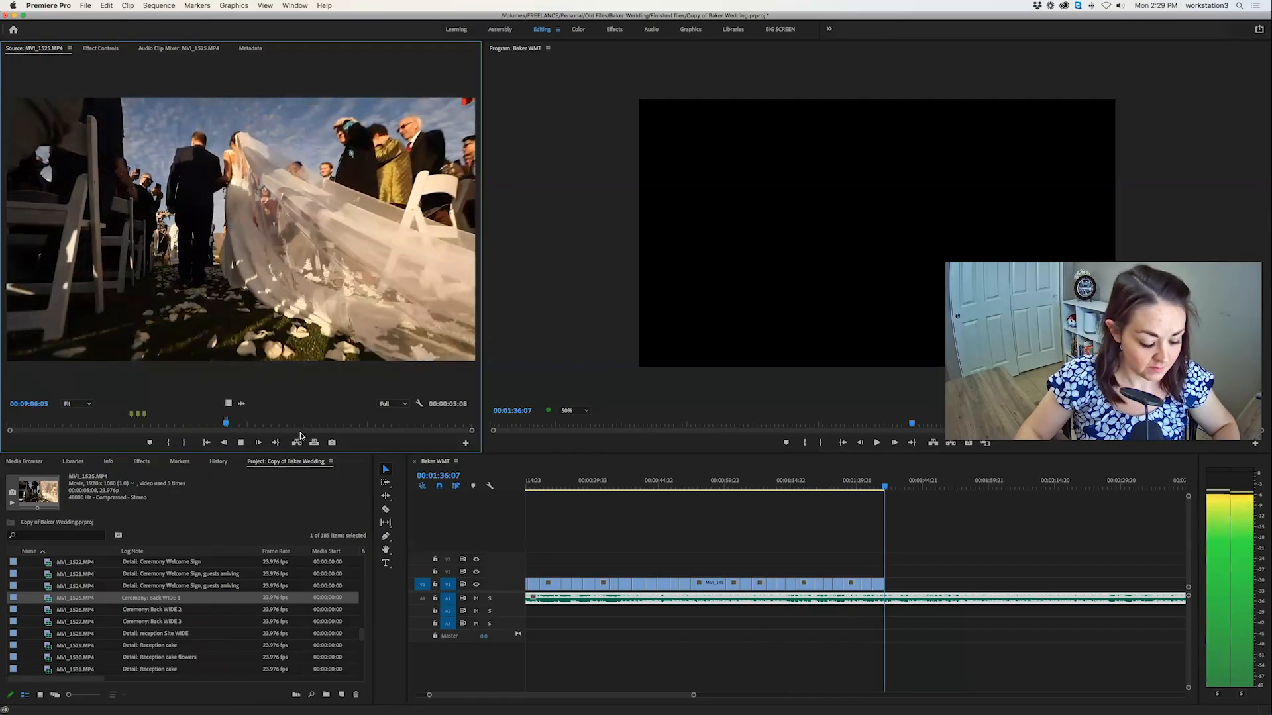
left_click(316, 443)
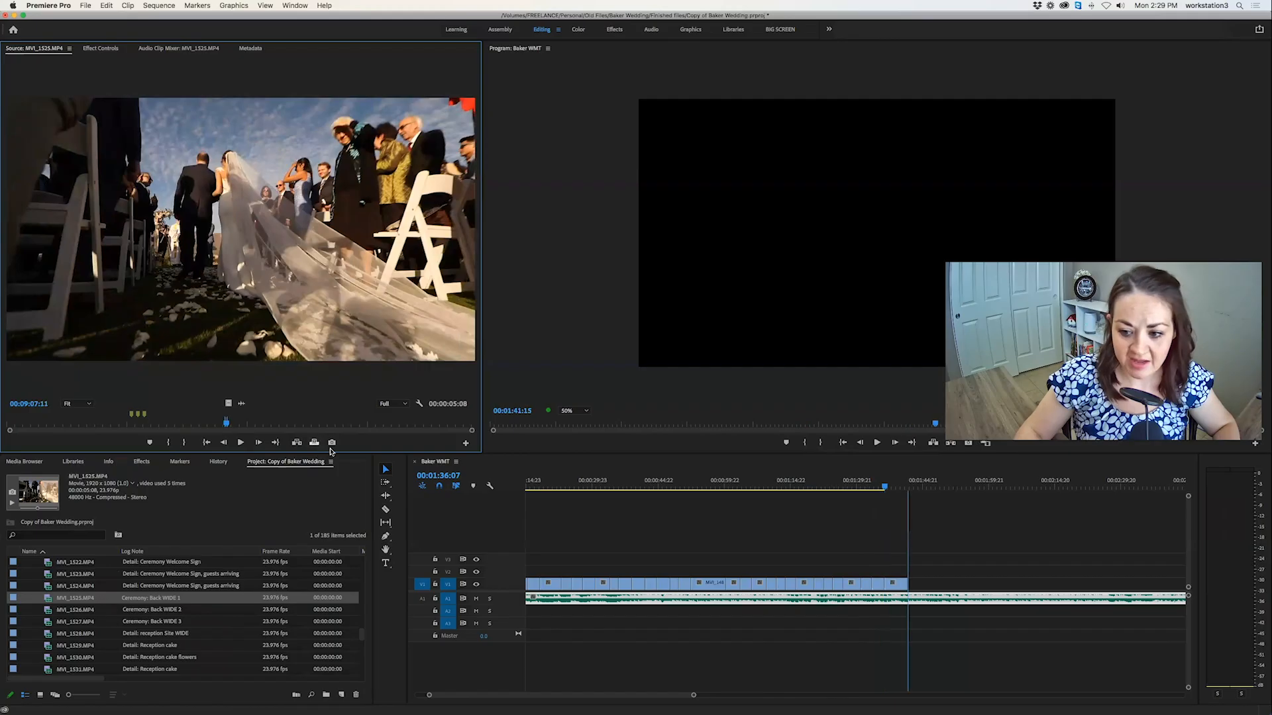
left_click(626, 547)
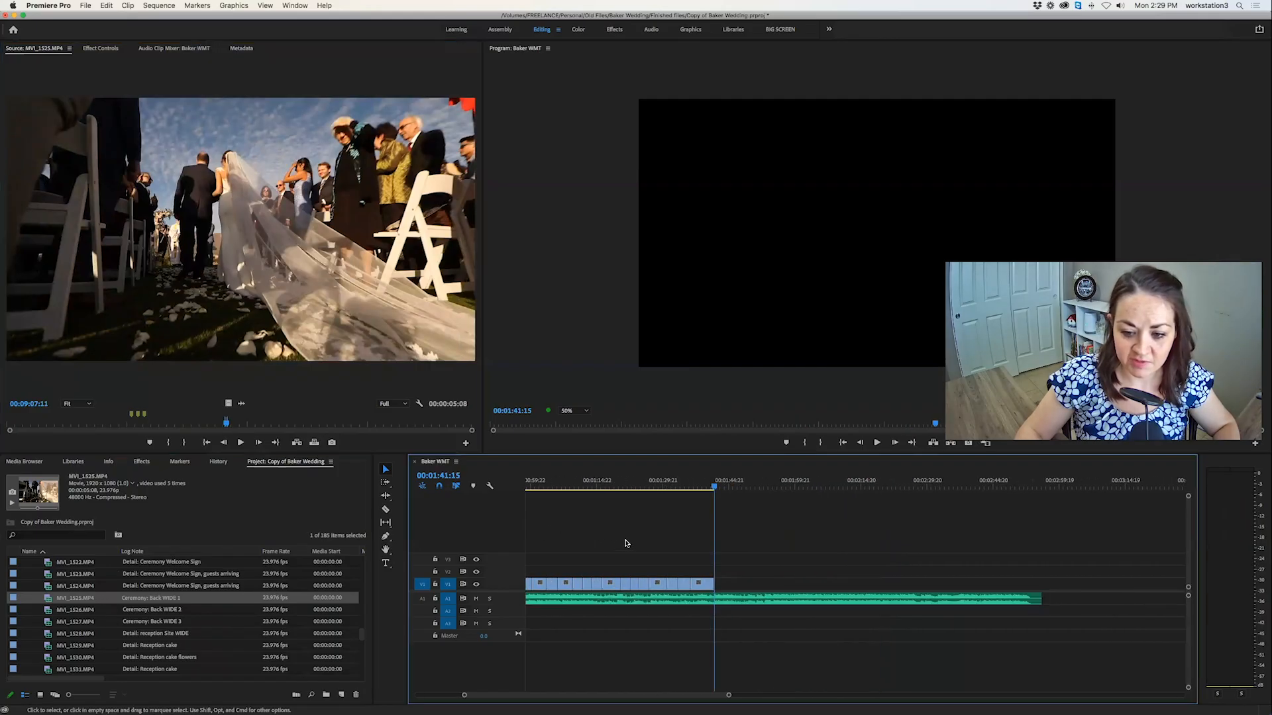
Mark a 00:00:04:10 section of the distant ceremony shot in MVI_1525.MP4 and overwrite it at 00:01:41:15.
left_click_drag(232, 425, 355, 429)
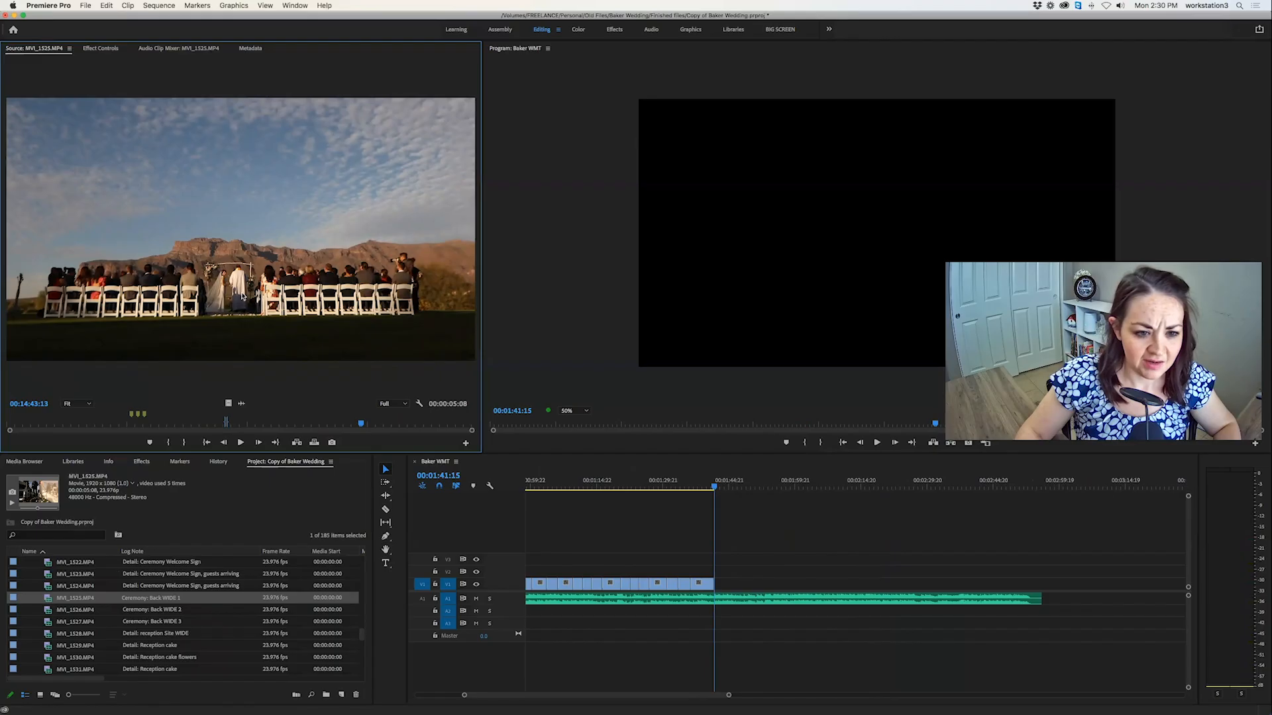
left_click_drag(334, 427, 327, 430)
key("i")
key("space")
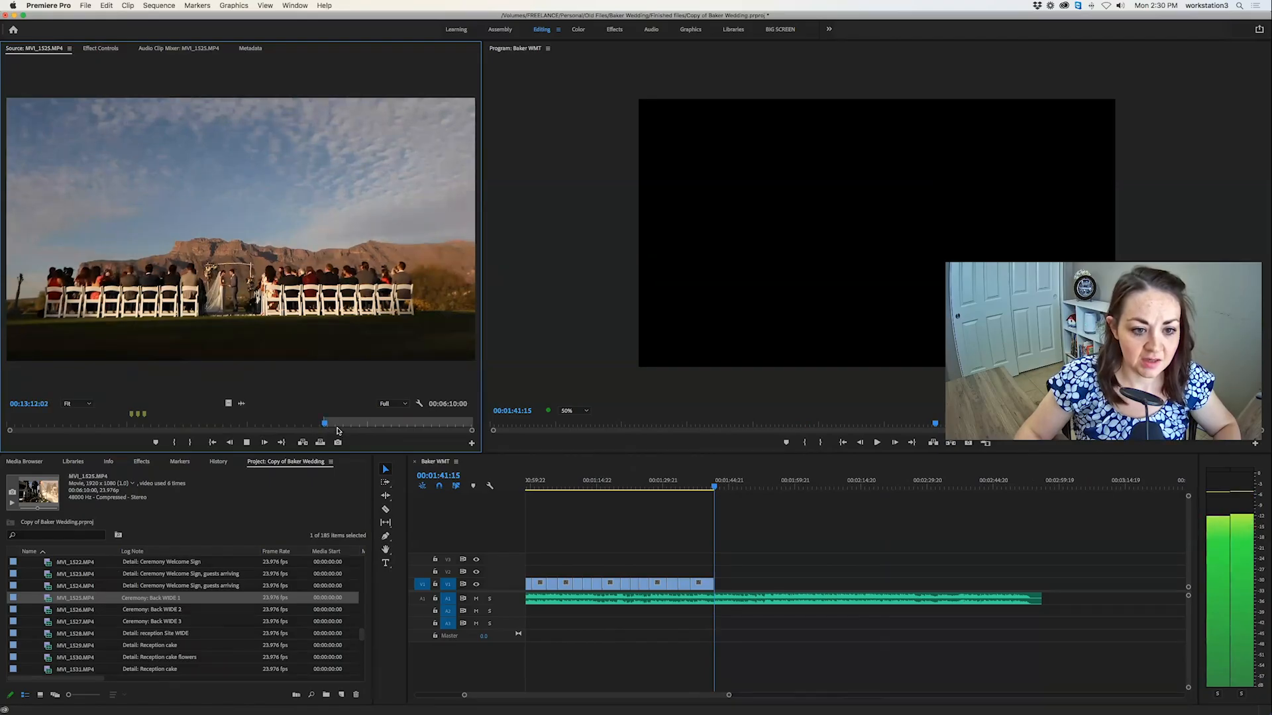
key("o")
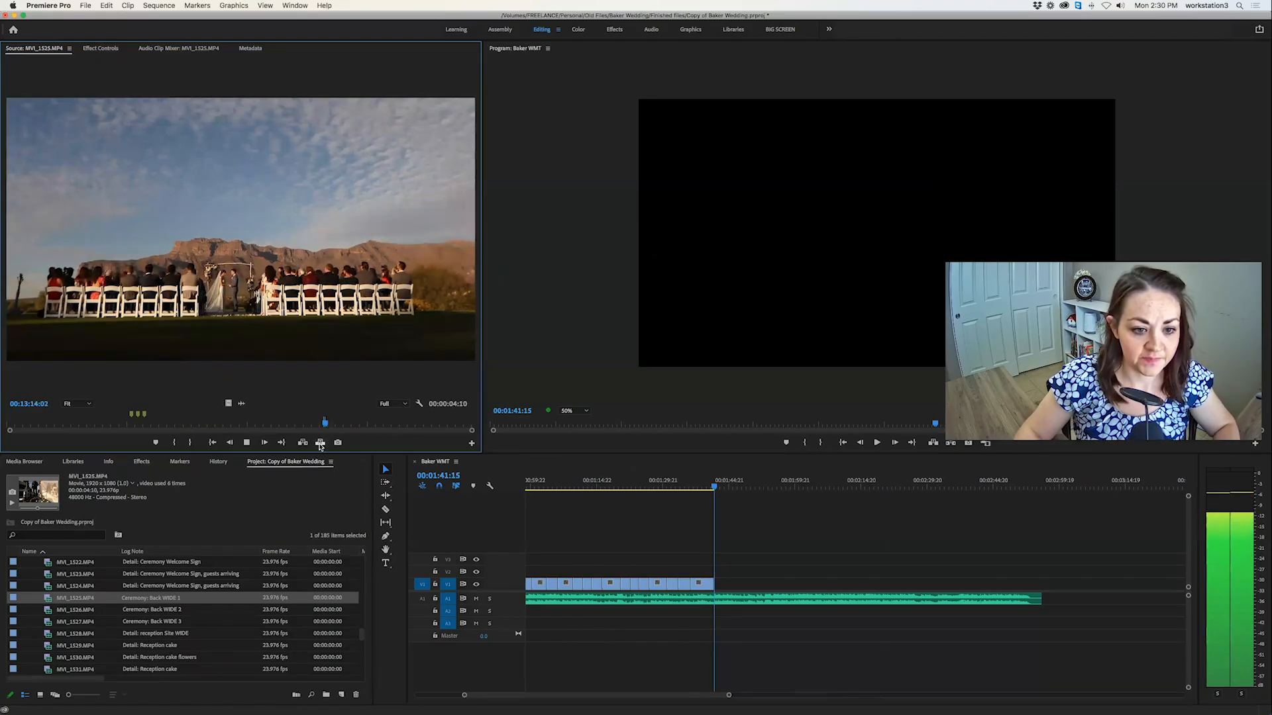
left_click(320, 443)
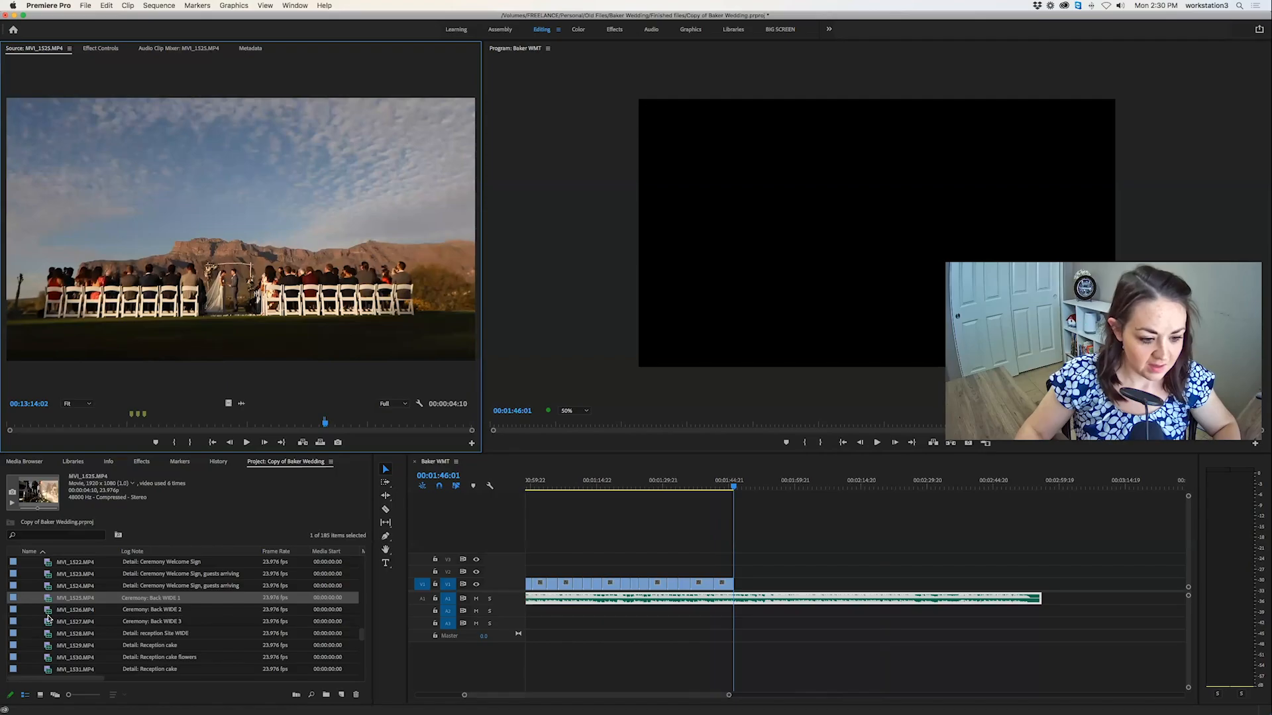
Mark a 00:00:04:01 section of the couple's exit in the Back WIDE 3 clip MVI_1527.MP4 and overwrite it at 00:01:46:01.
left_click(49, 611)
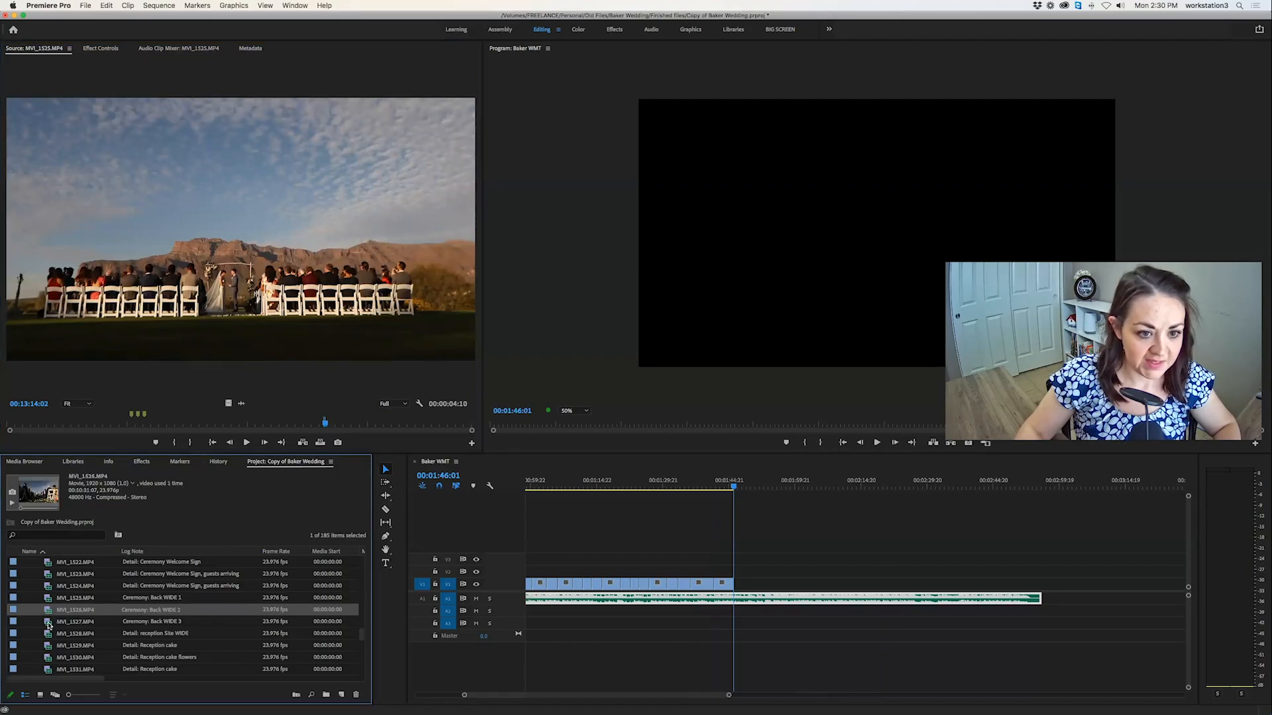
double_click(48, 623)
left_click_drag(94, 424, 472, 426)
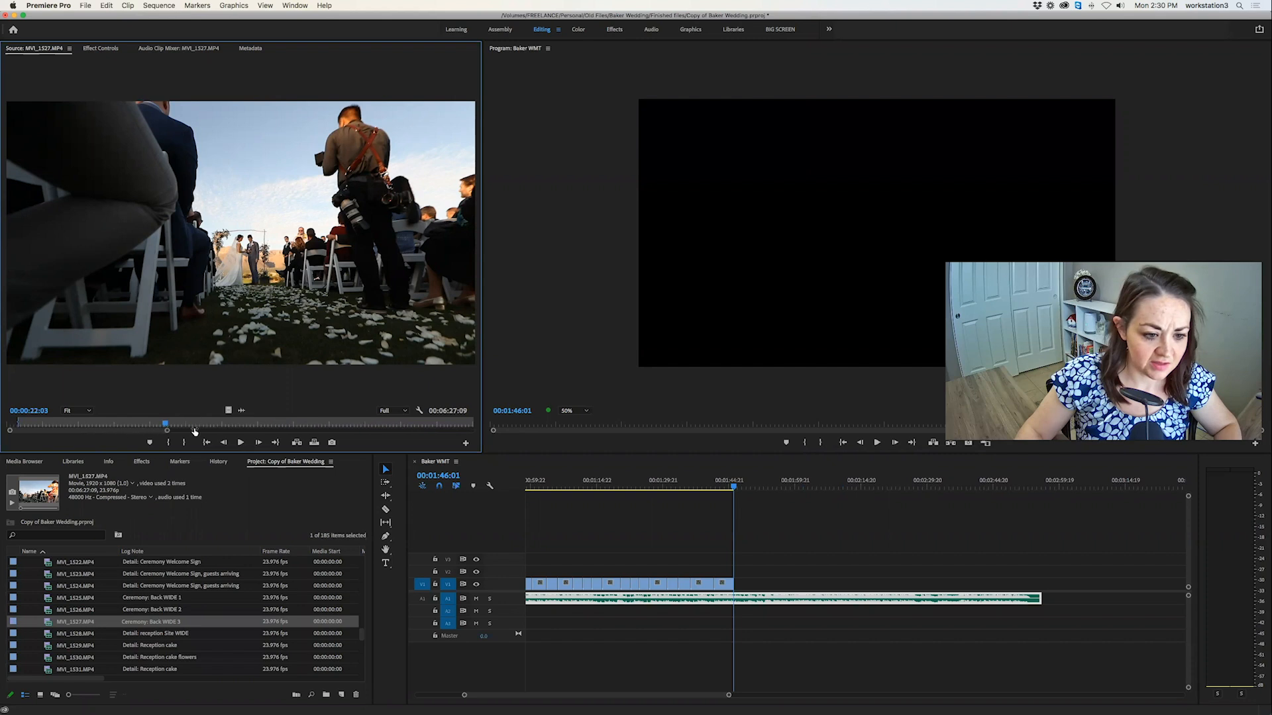
mouse_move(360, 426)
left_mouse_down()
mouse_move(382, 424)
mouse_move(368, 426)
left_mouse_up()
key("i")
key("space")
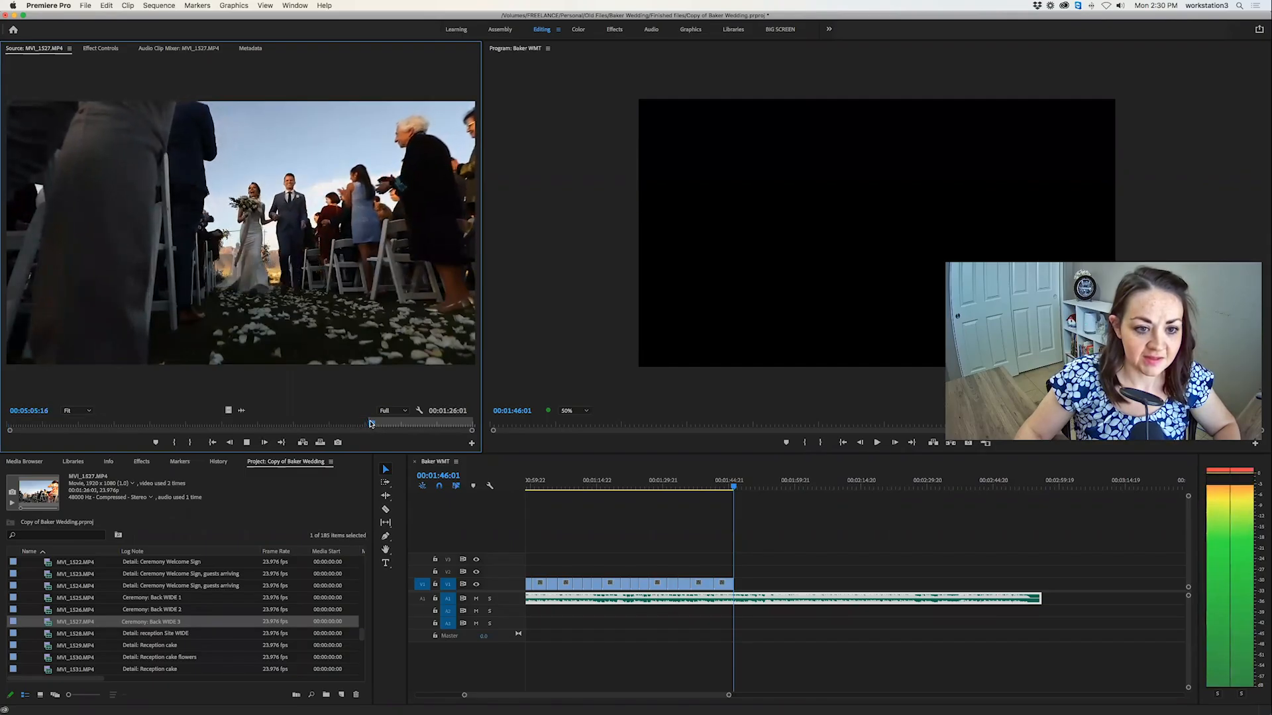
key("o")
left_click(320, 443)
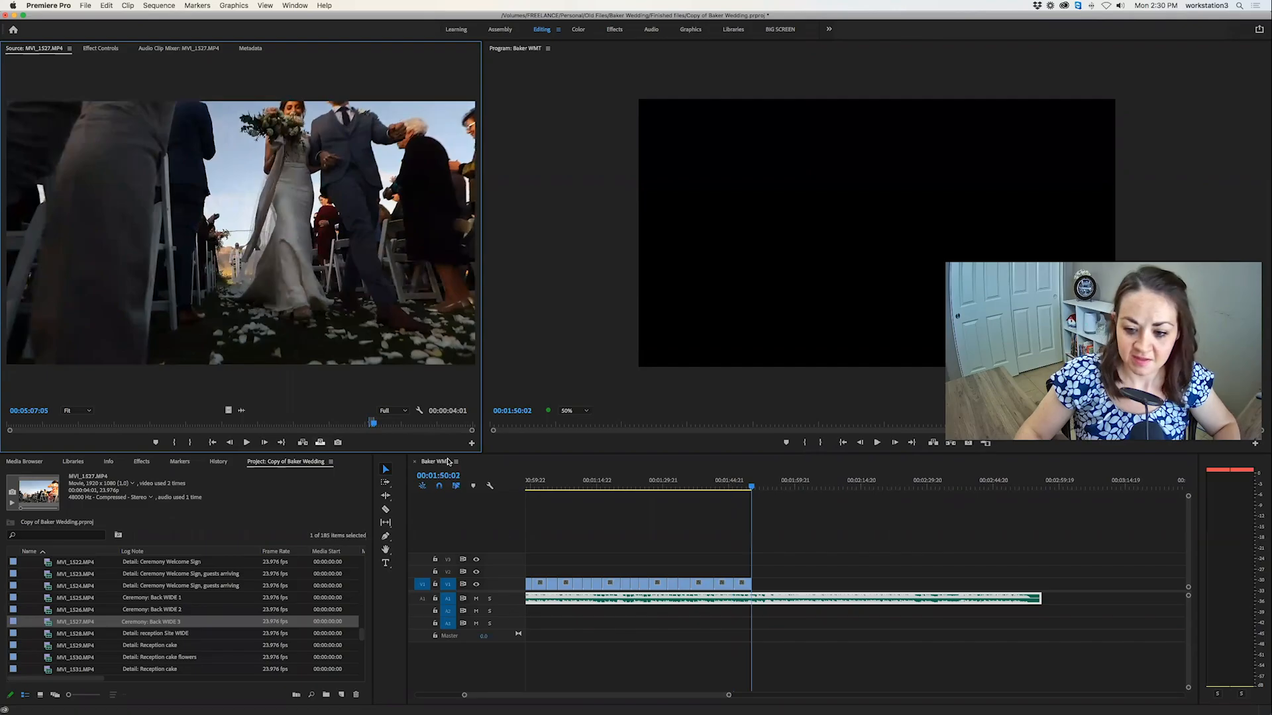
Mark a 00:00:03:02 section of the reception site wide clip MVI_1528.MP4 and overwrite it at 00:01:50:02.
double_click(48, 635)
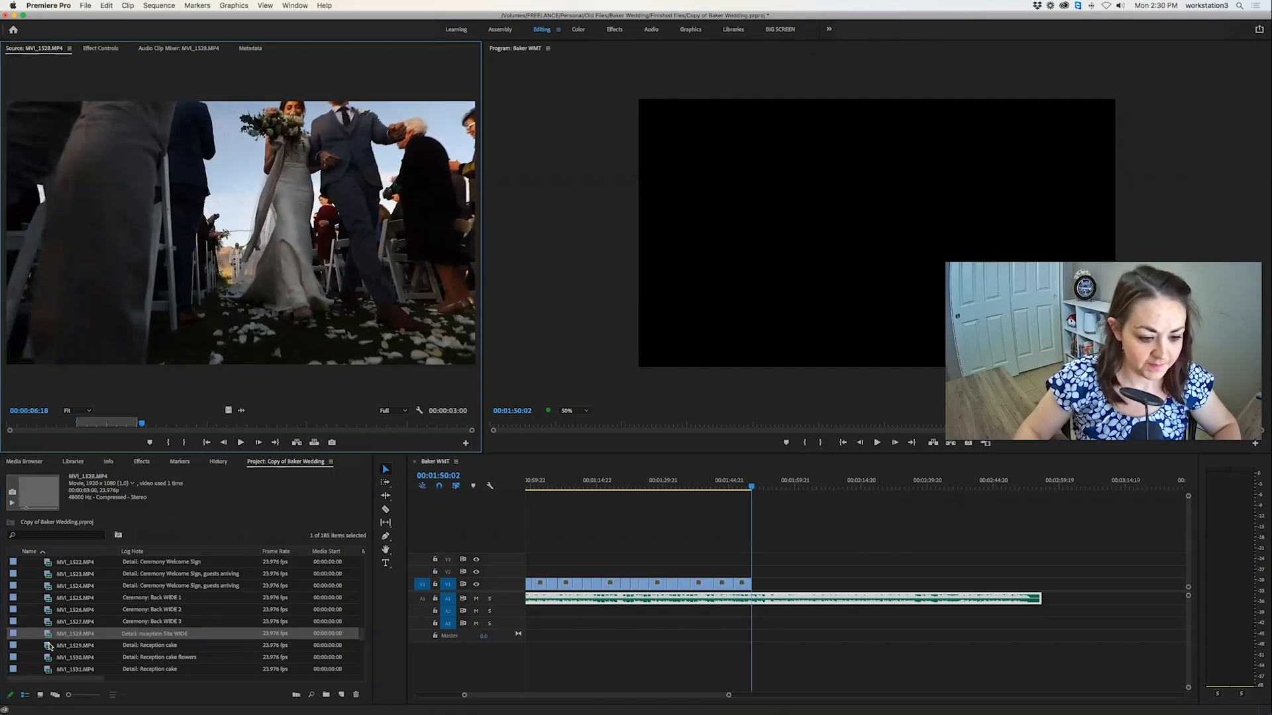
key("space")
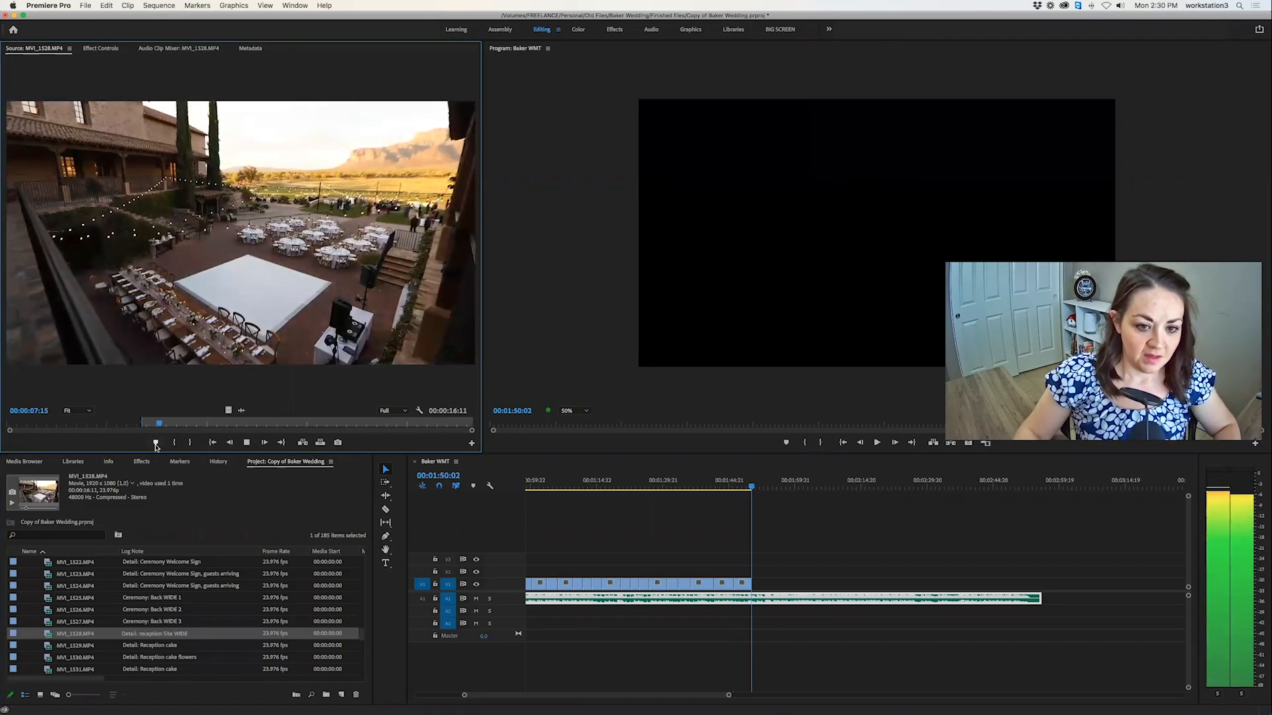
key("i")
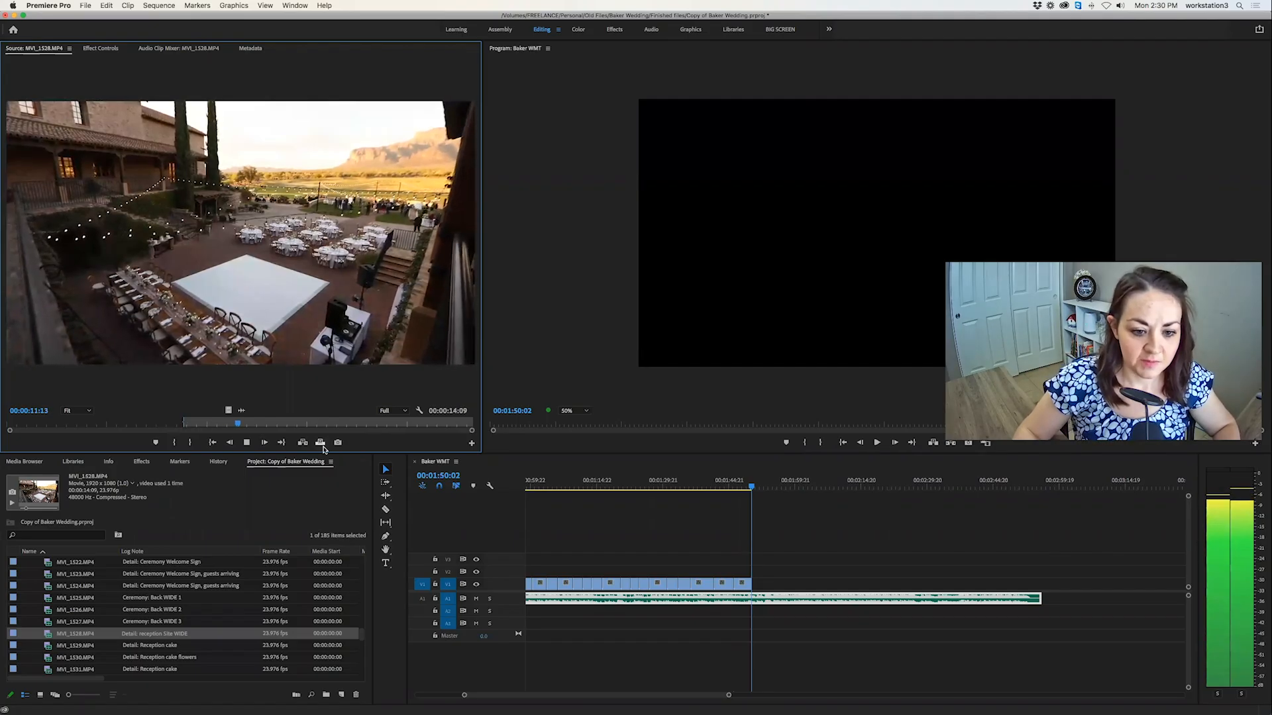
key("o")
key("period")
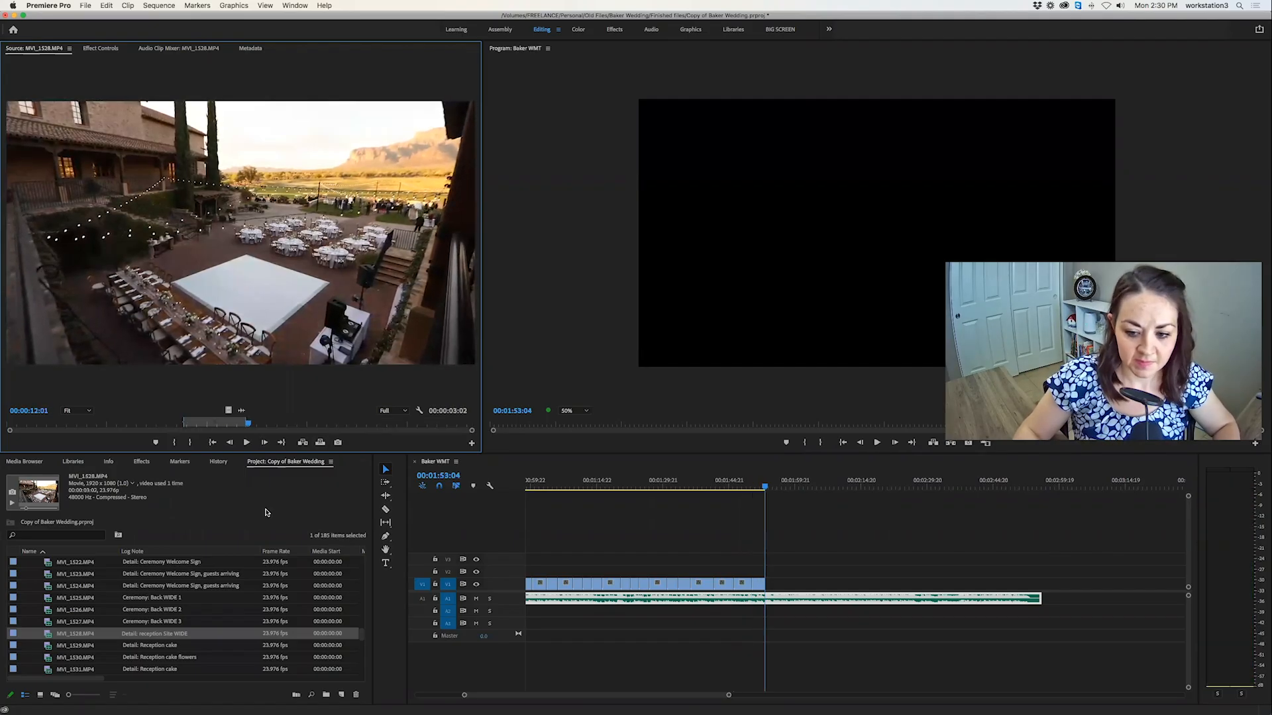
Mark a short section of the wide reception cake table clip MVI_1529.MP4 and overwrite it at 00:01:53:04.
double_click(44, 646)
scroll(64, 619, "down", 2)
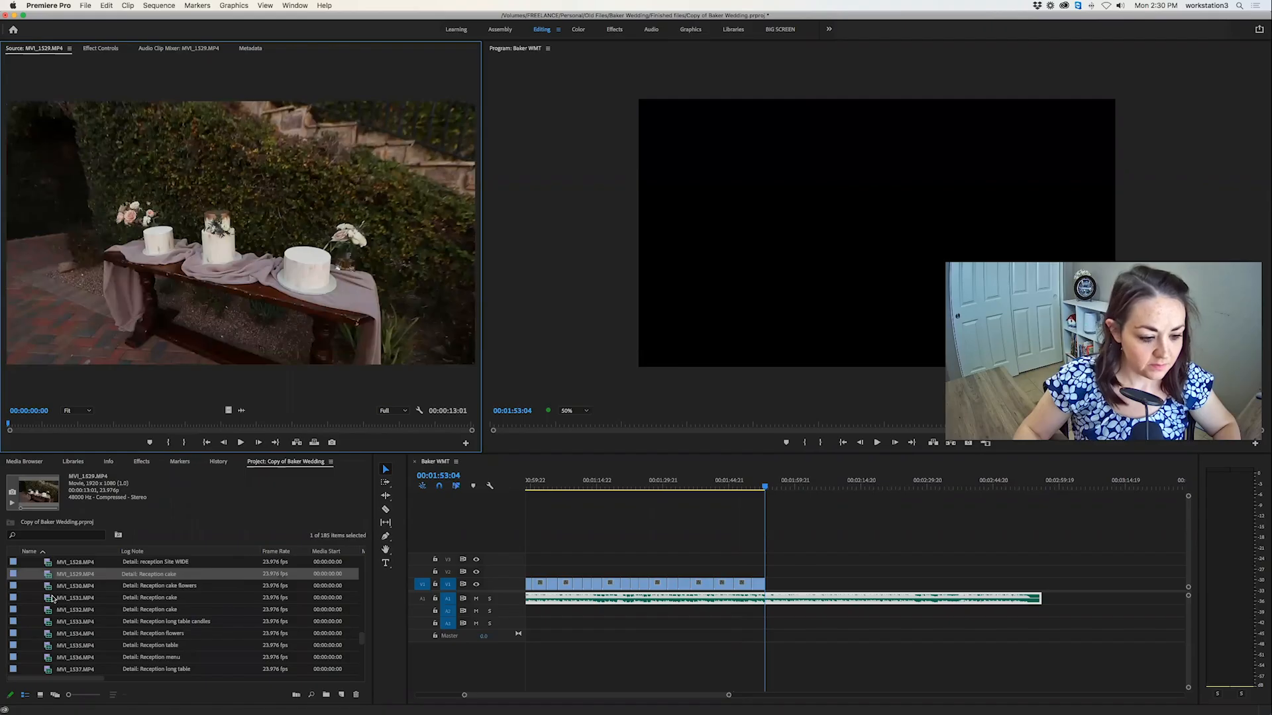
key("space")
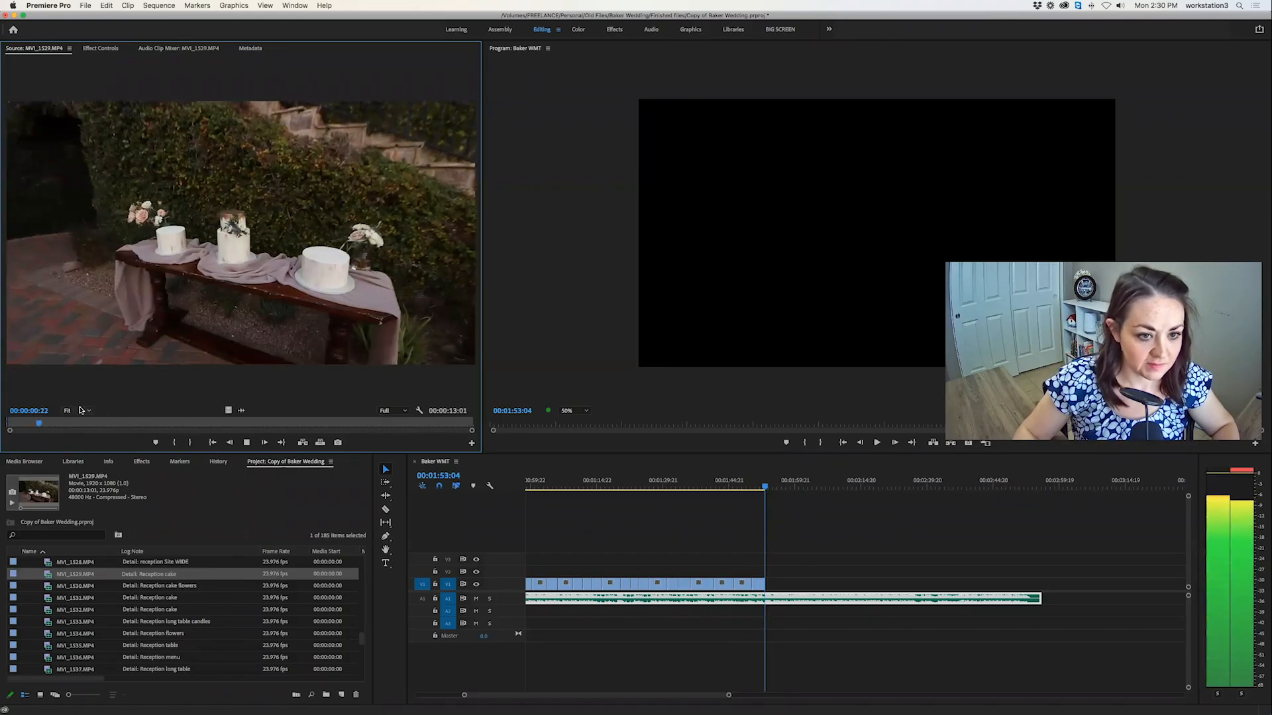
key("i")
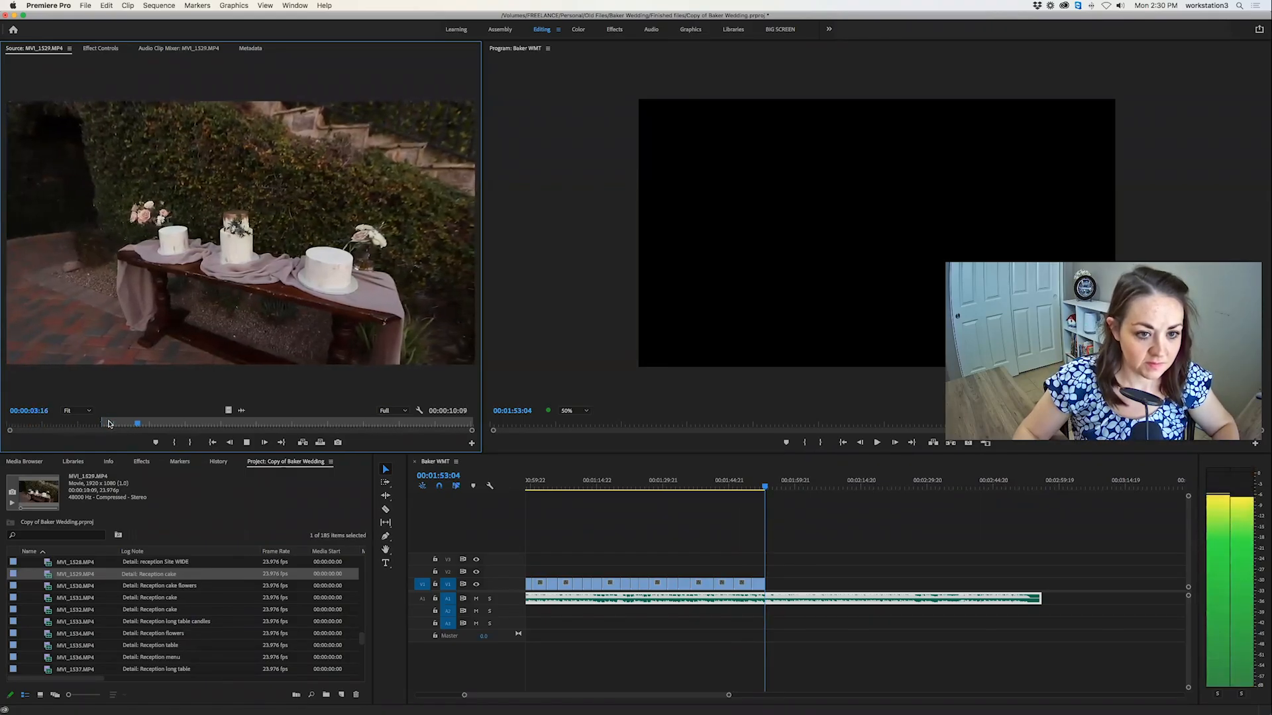
key("o")
key("space")
left_click(321, 445)
Mark a 00:00:03:02 section of the steady three-cake shot in the reception cake clip MVI_1532.MP4 and overwrite it at 00:01:55:21.
double_click(51, 585)
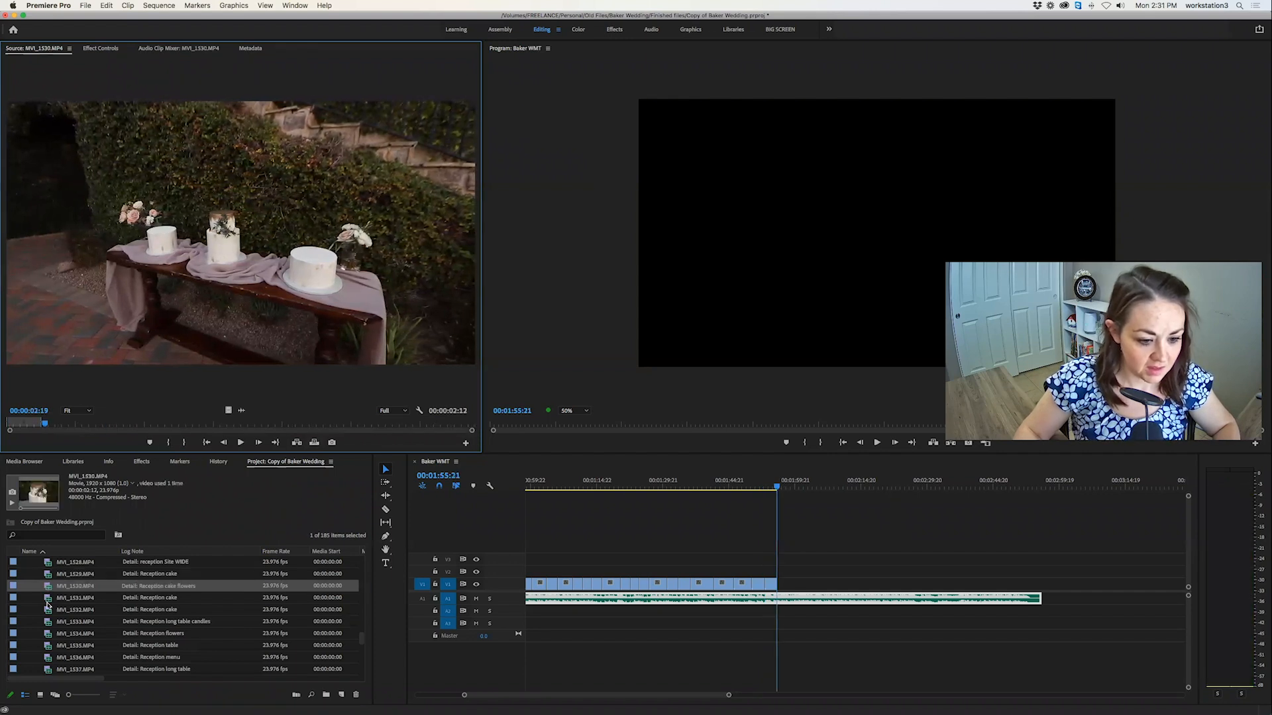
left_click(46, 602)
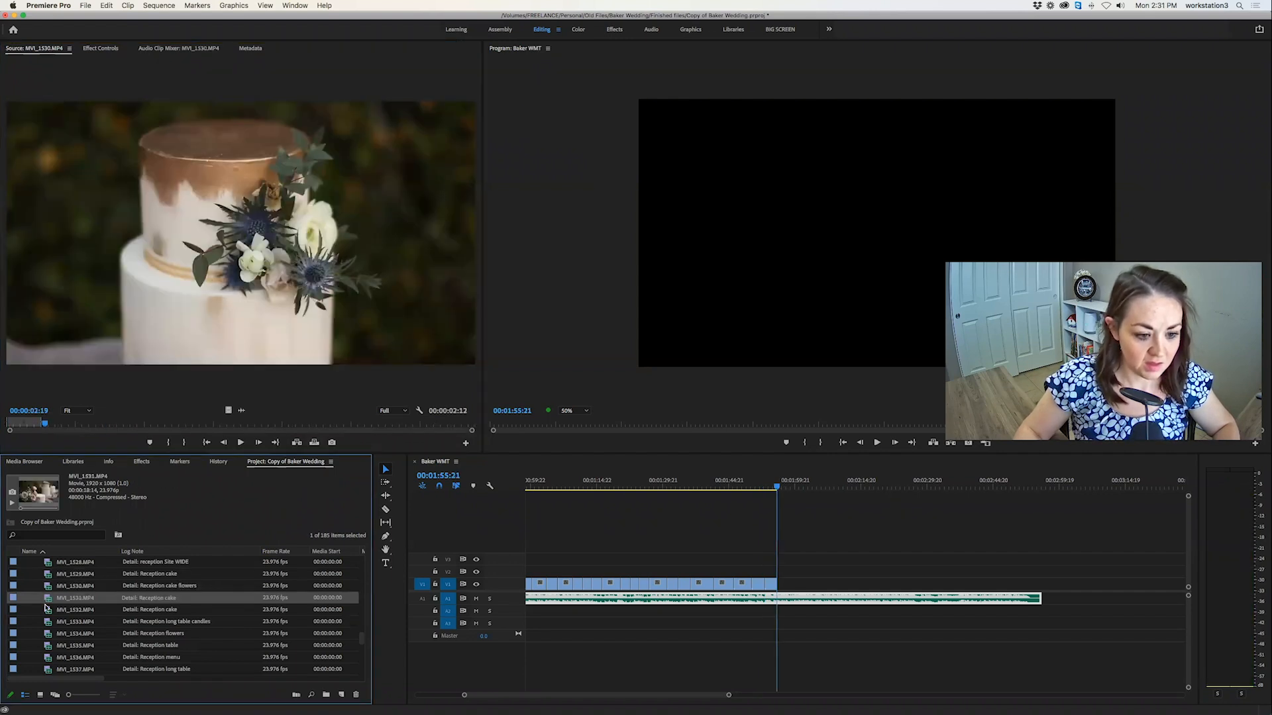
double_click(48, 610)
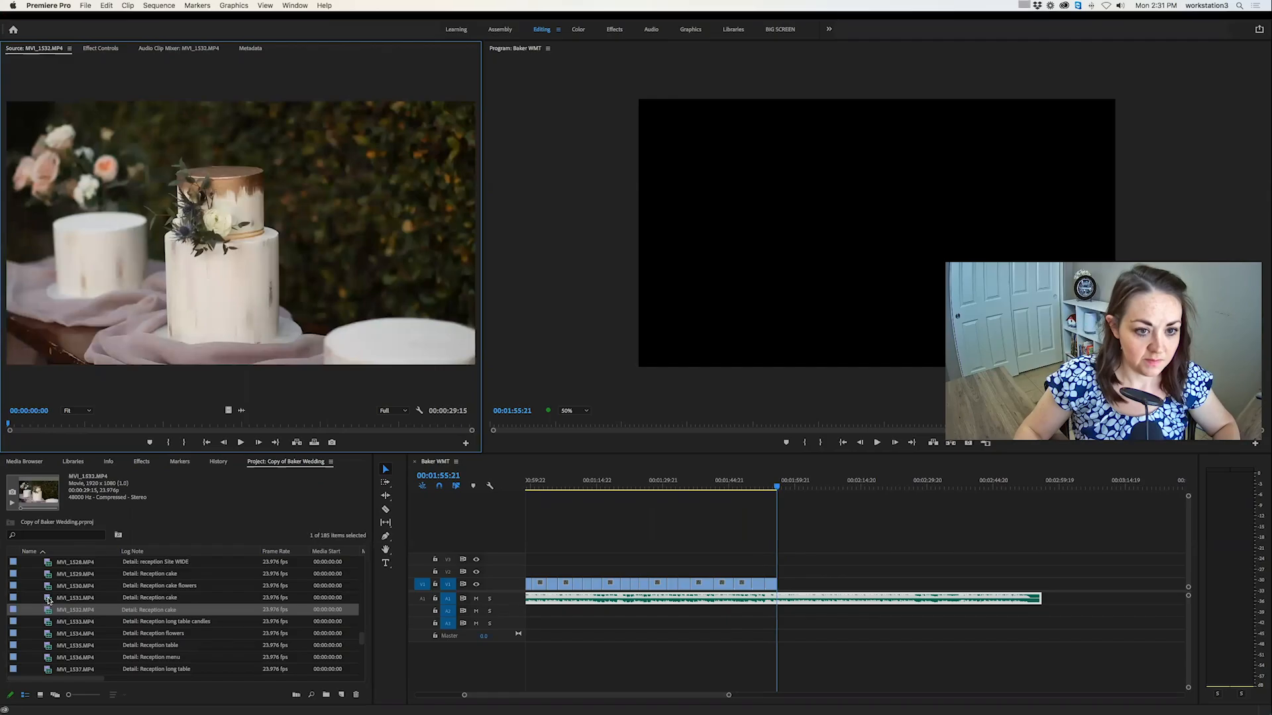
key("space")
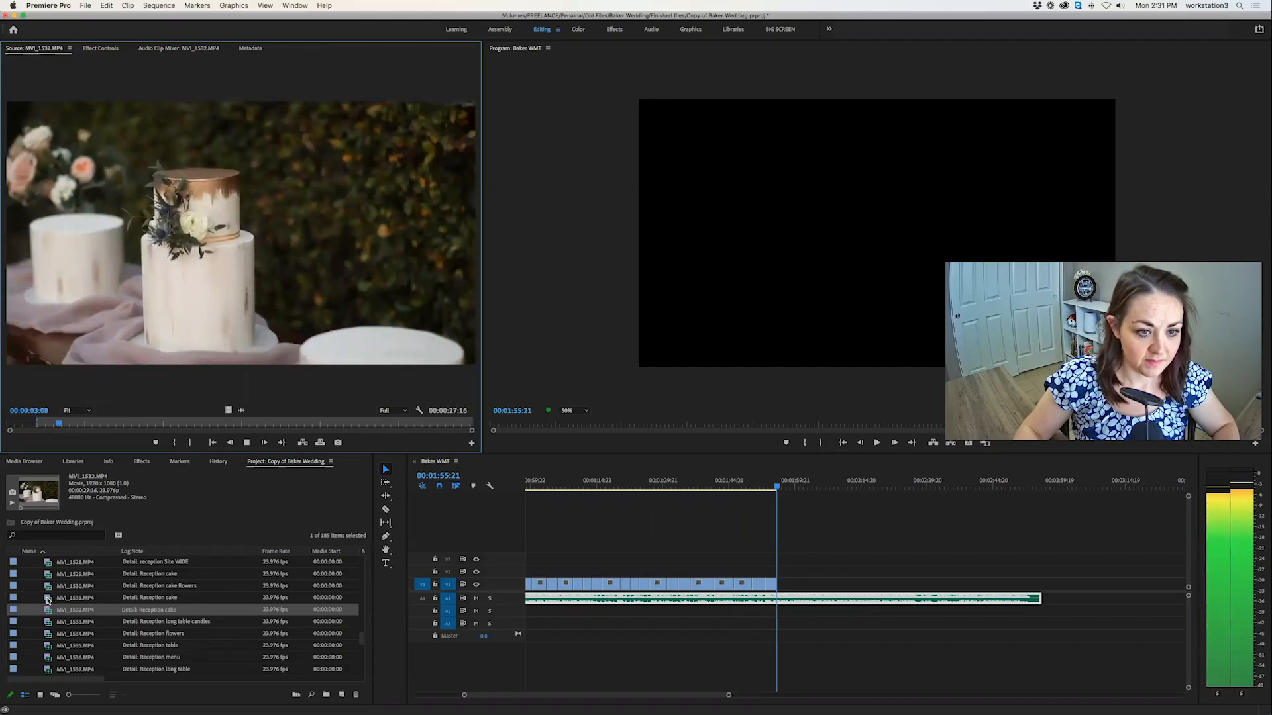
key("space")
left_click_drag(71, 425, 202, 425)
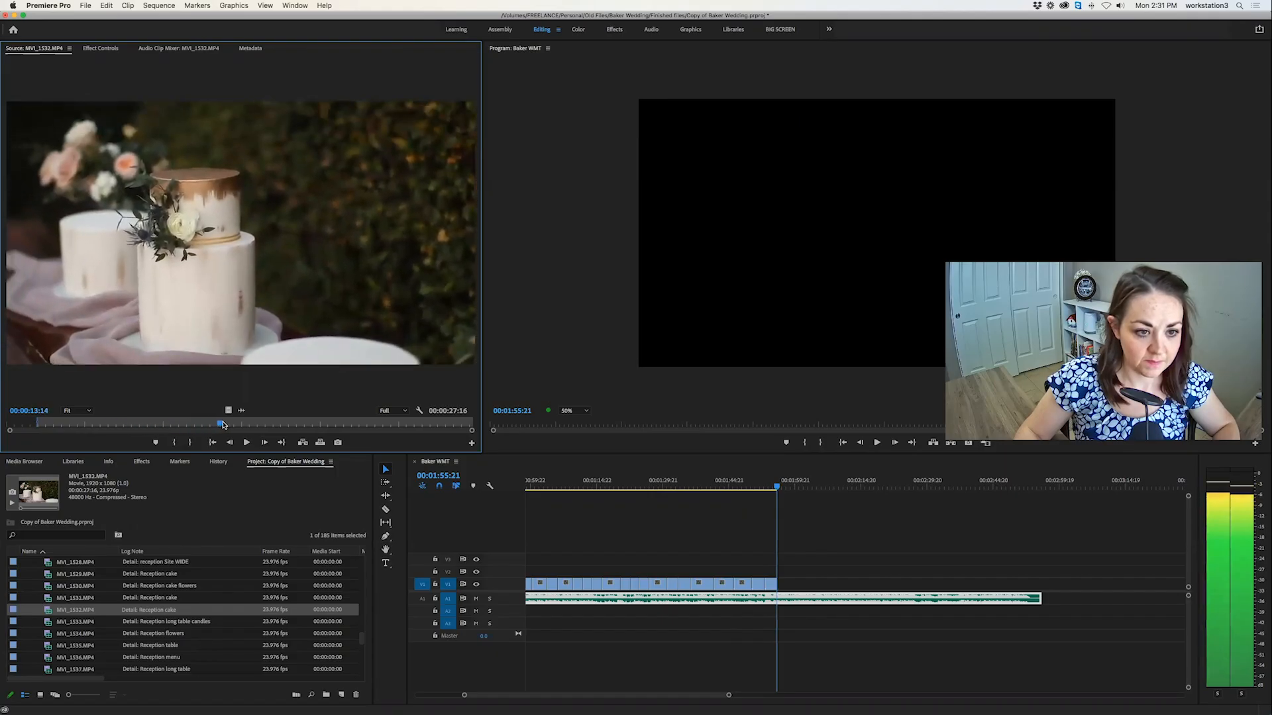
key("i")
key("space")
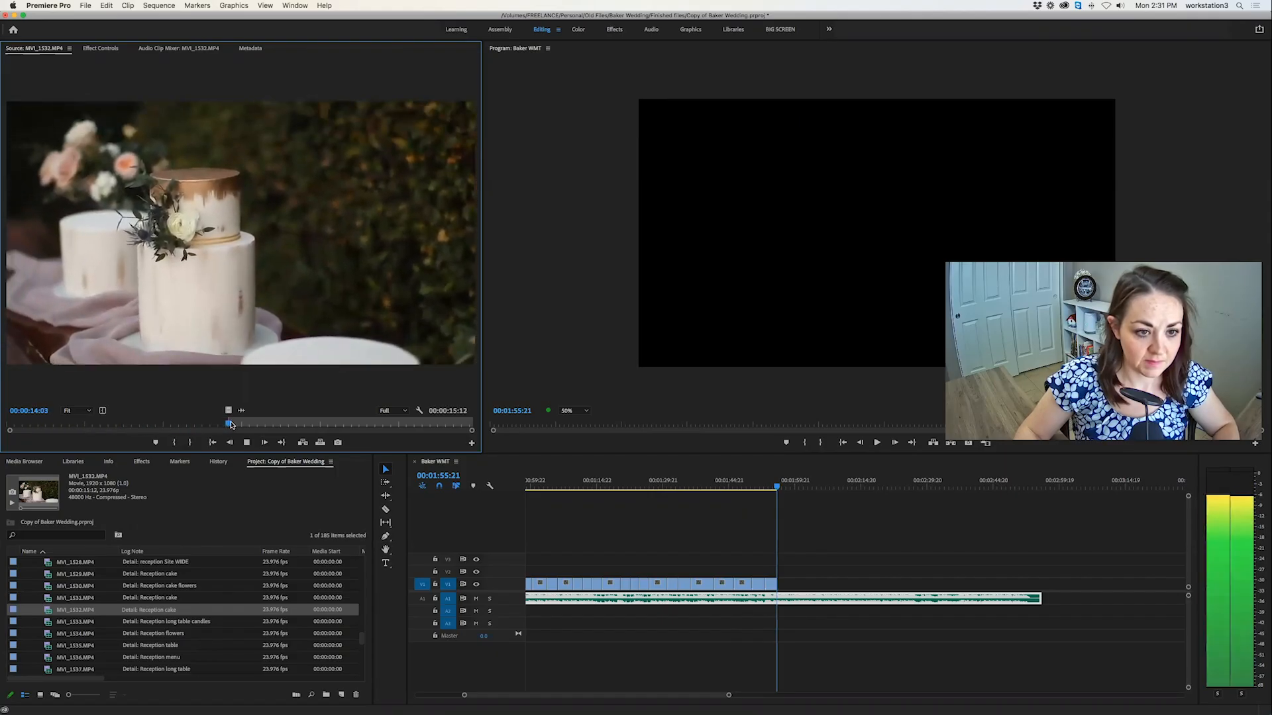
key("o")
left_click(321, 444)
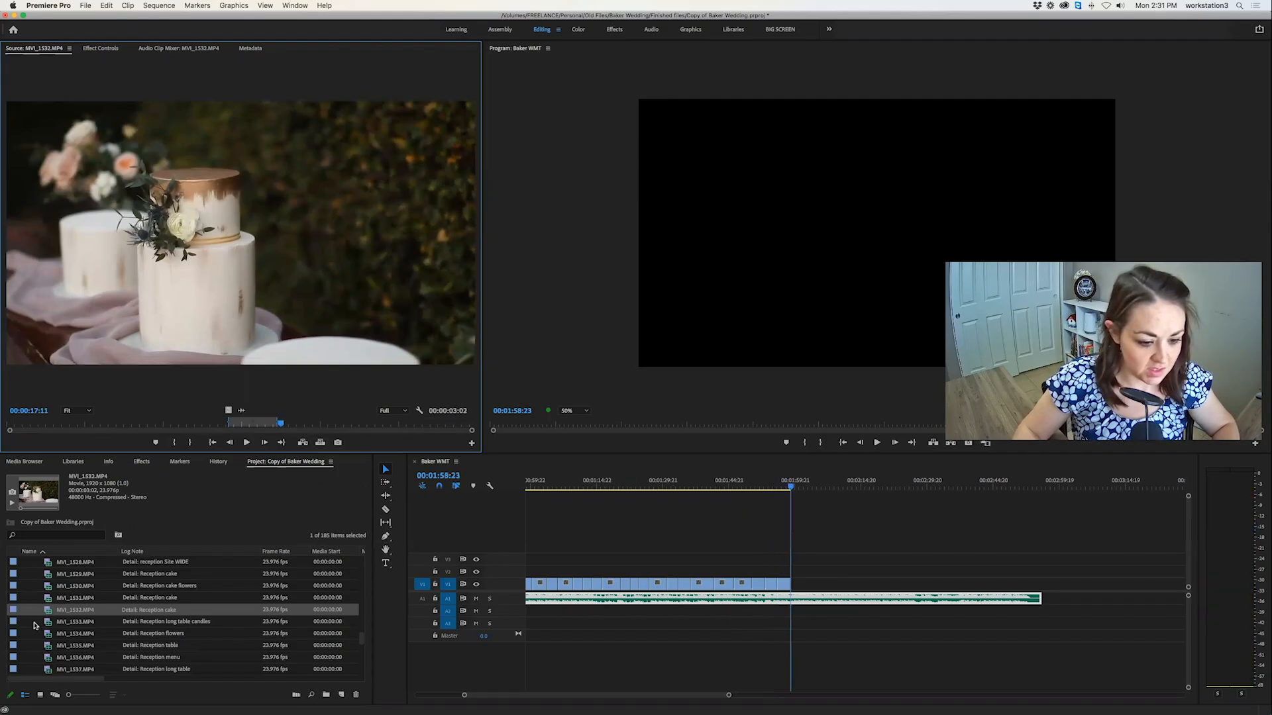
Preview the reception cake clip MVI_1531.MP4, check the cake shots already in the sequence and return the playhead to 00:01:58:23.
double_click(48, 598)
left_click(764, 488)
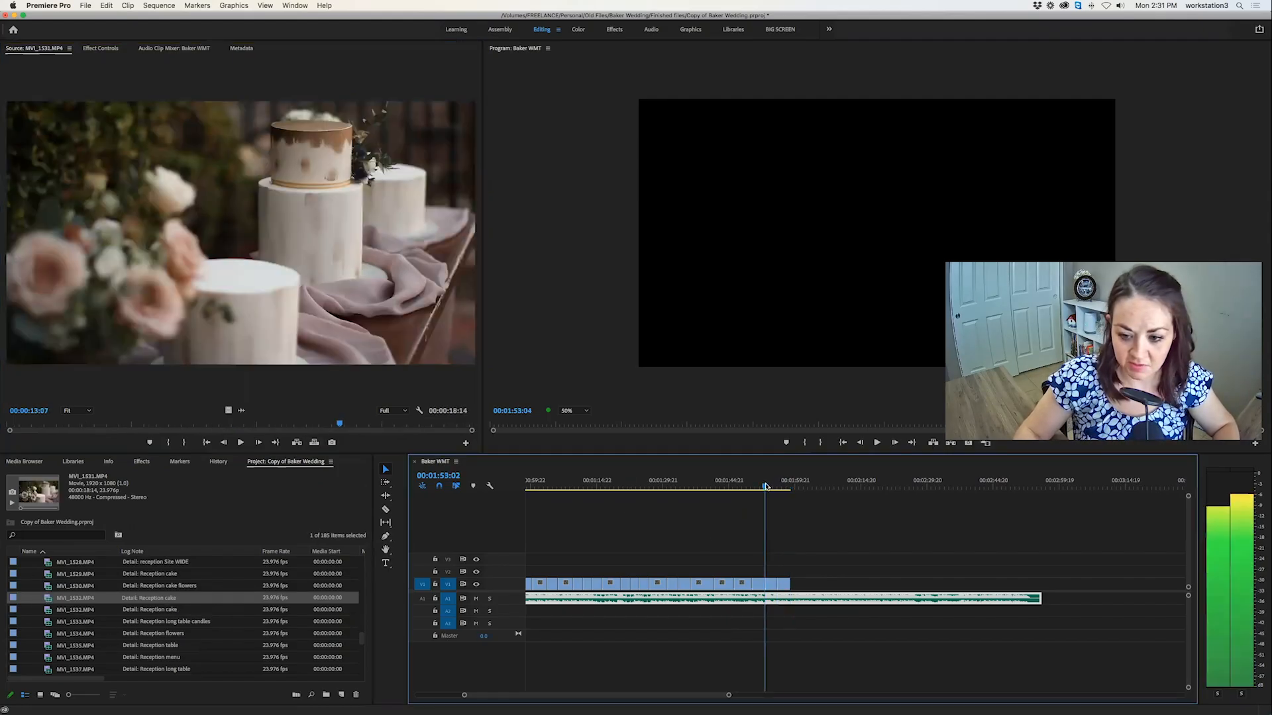
left_click(770, 489)
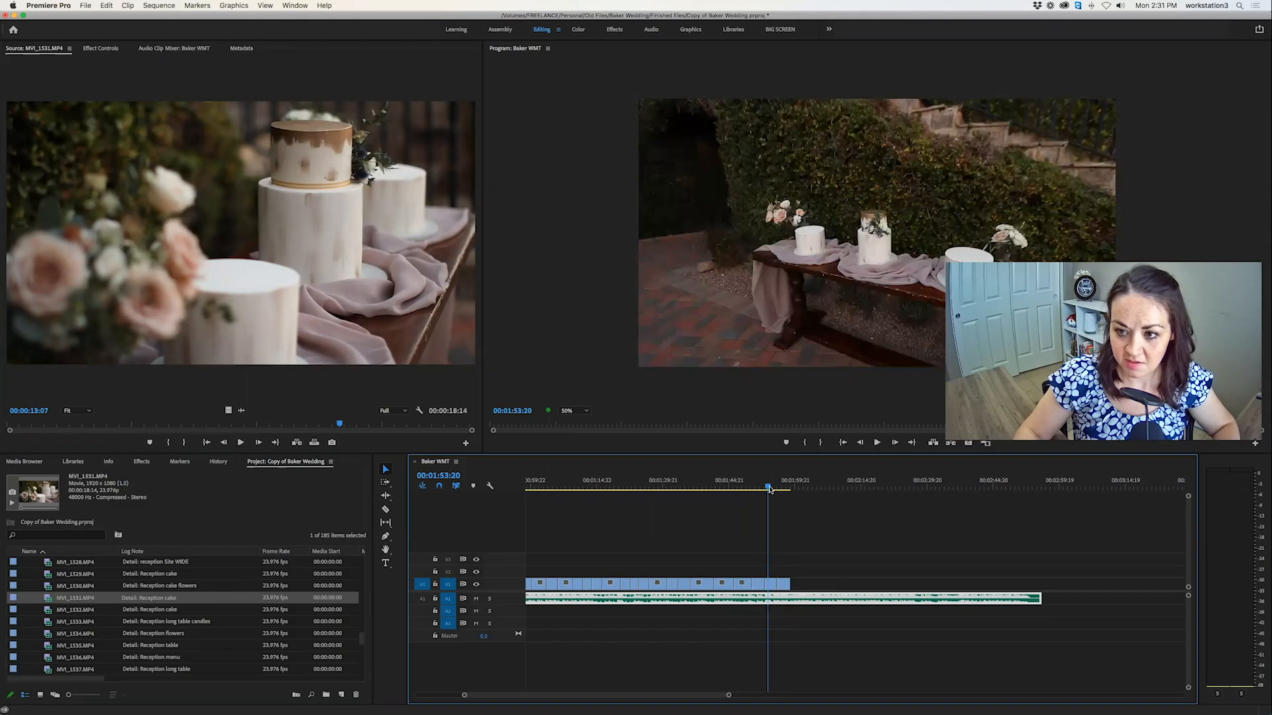
left_click(787, 488)
left_click(791, 489)
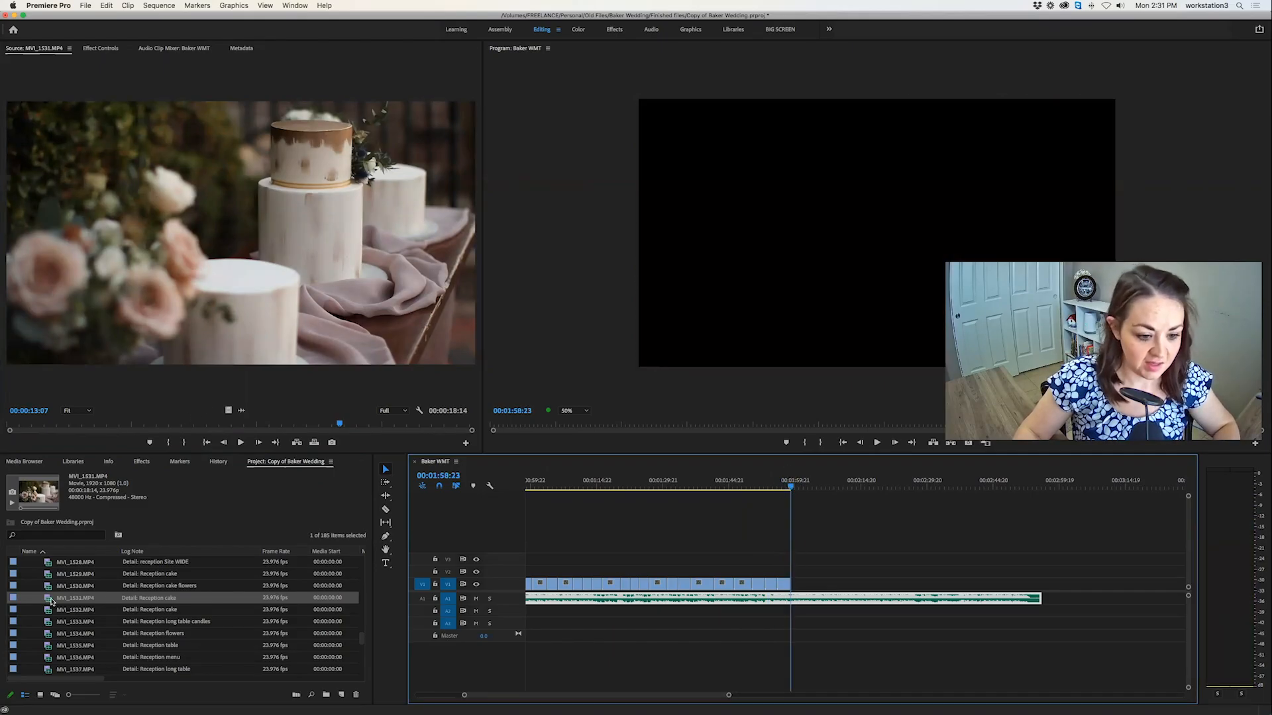
Mark a 00:00:02:19 section of the cake flowers close-up MVI_1530.MP4 and overwrite it at 00:01:58:23.
double_click(41, 587)
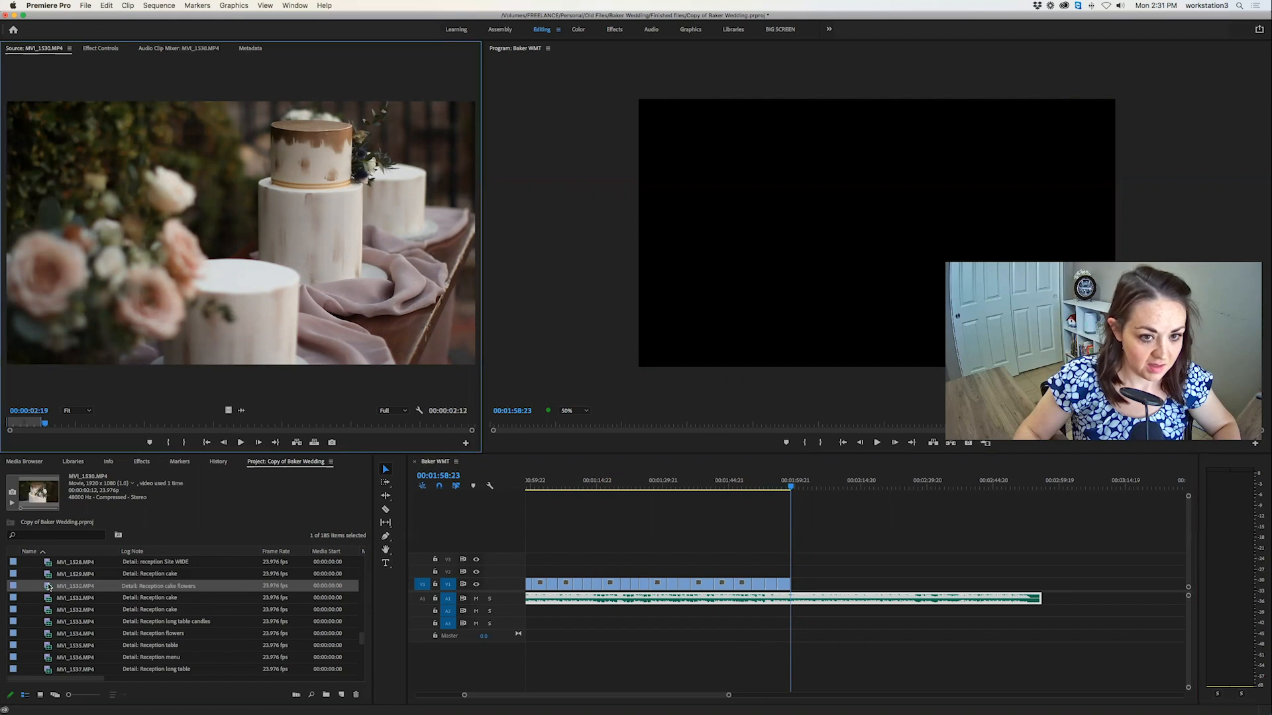
left_click_drag(106, 424, 110, 422)
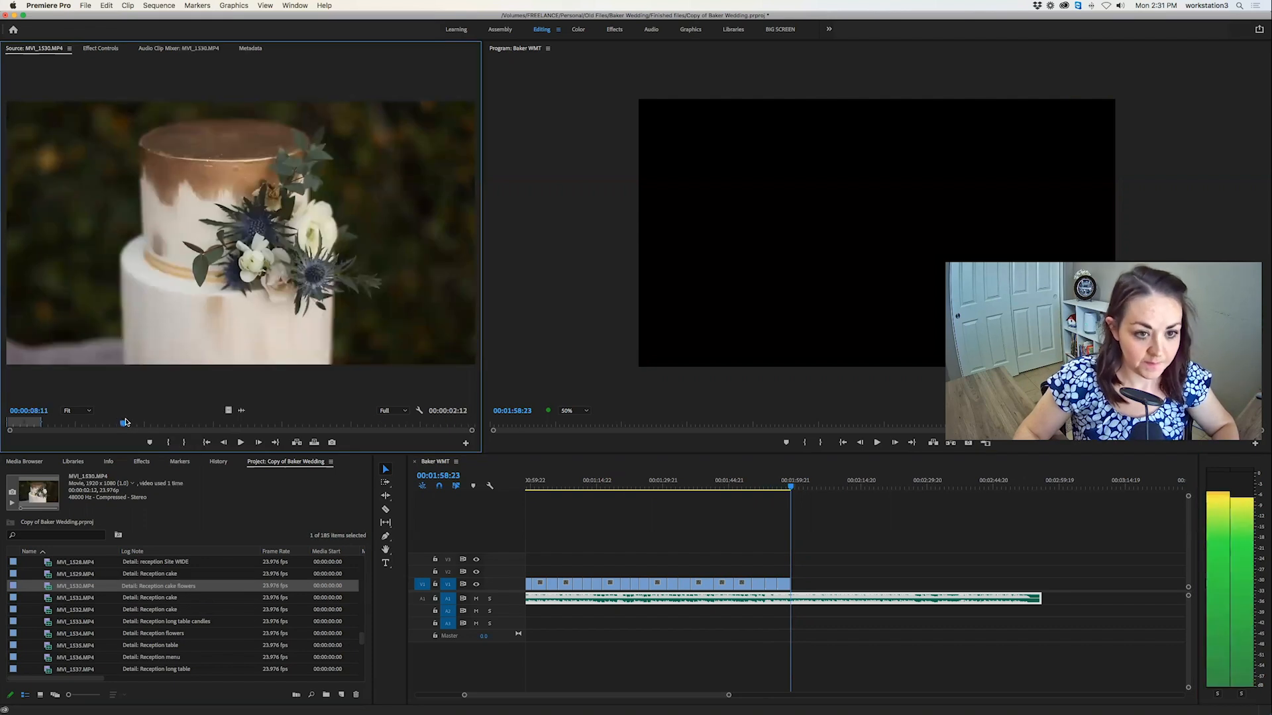
key("i")
key("space")
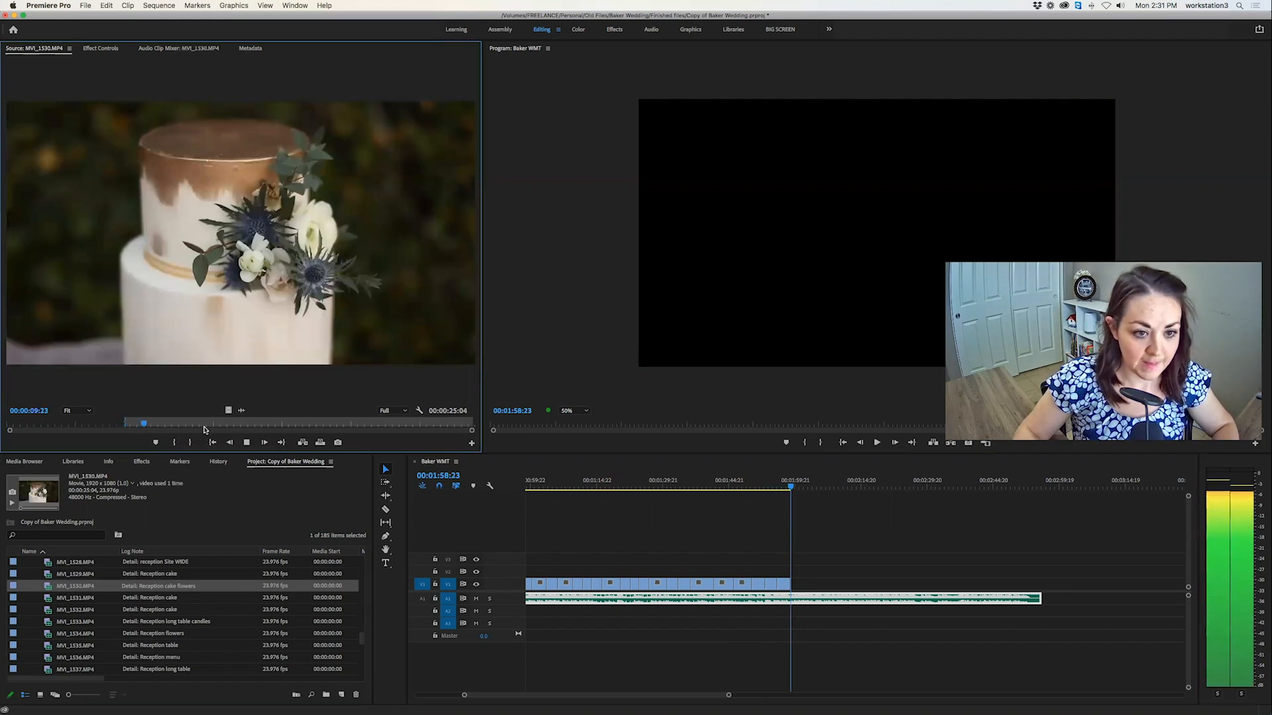
key("o")
key("period")
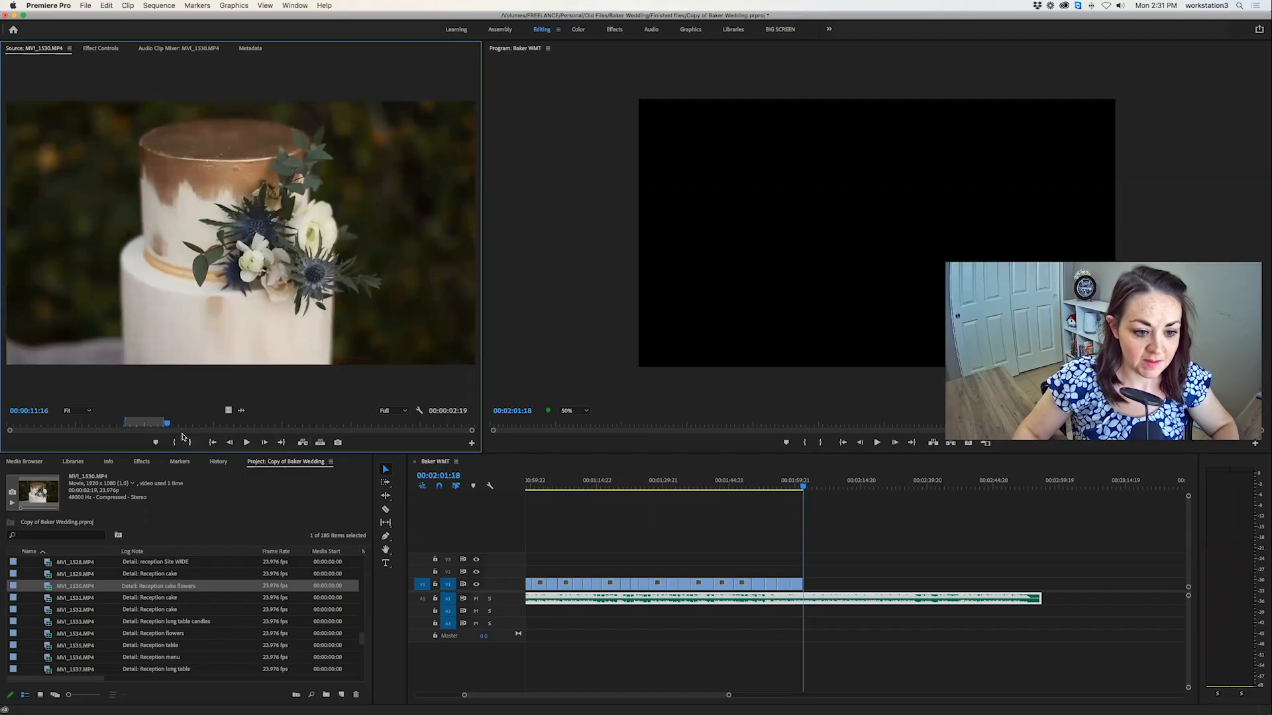
Review the camera movement in the rest of the cake flowers clip MVI_1530.MP4 and return the sequence playhead to 00:02:01:18.
left_click_drag(171, 423, 173, 425)
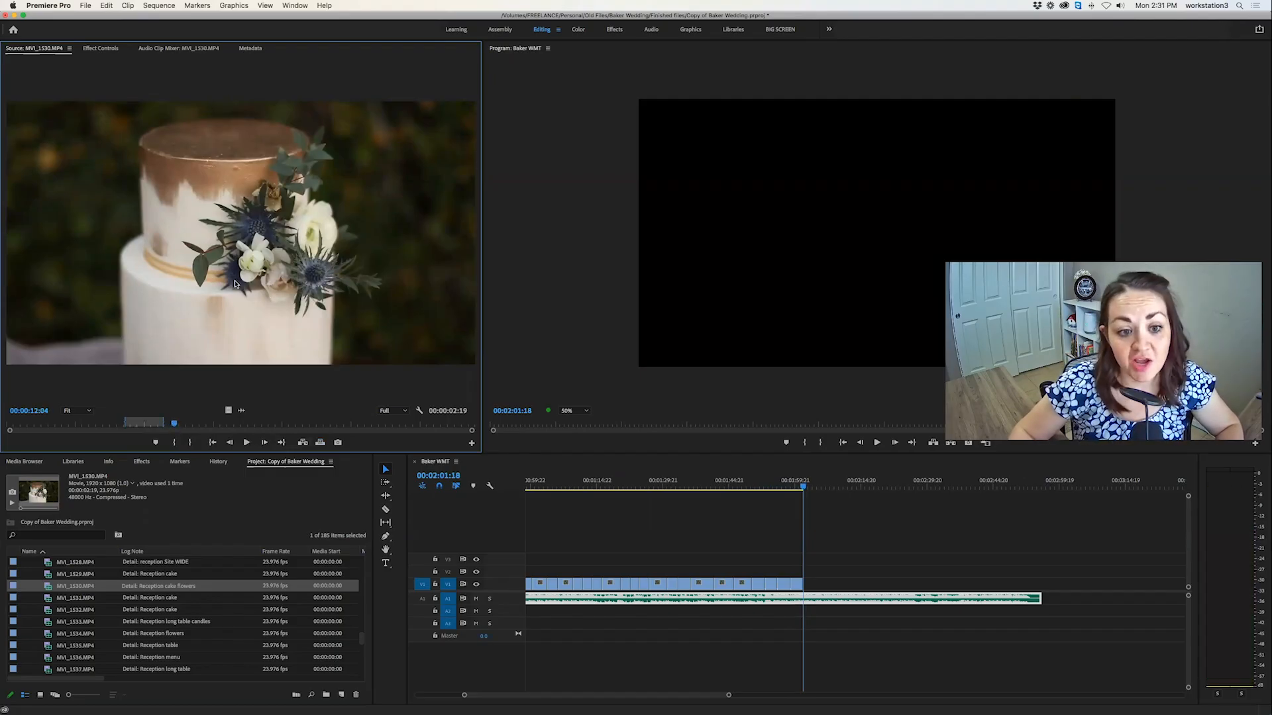
key("space")
left_click(213, 423)
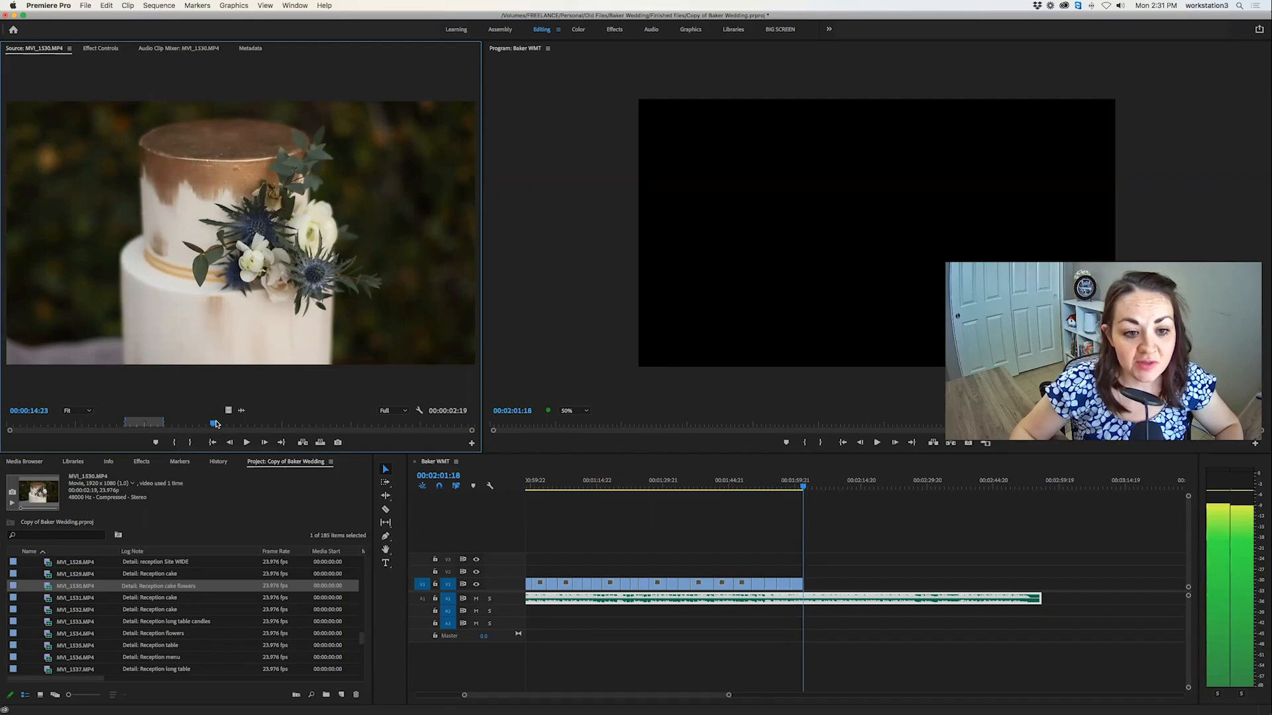
left_click_drag(251, 422, 292, 423)
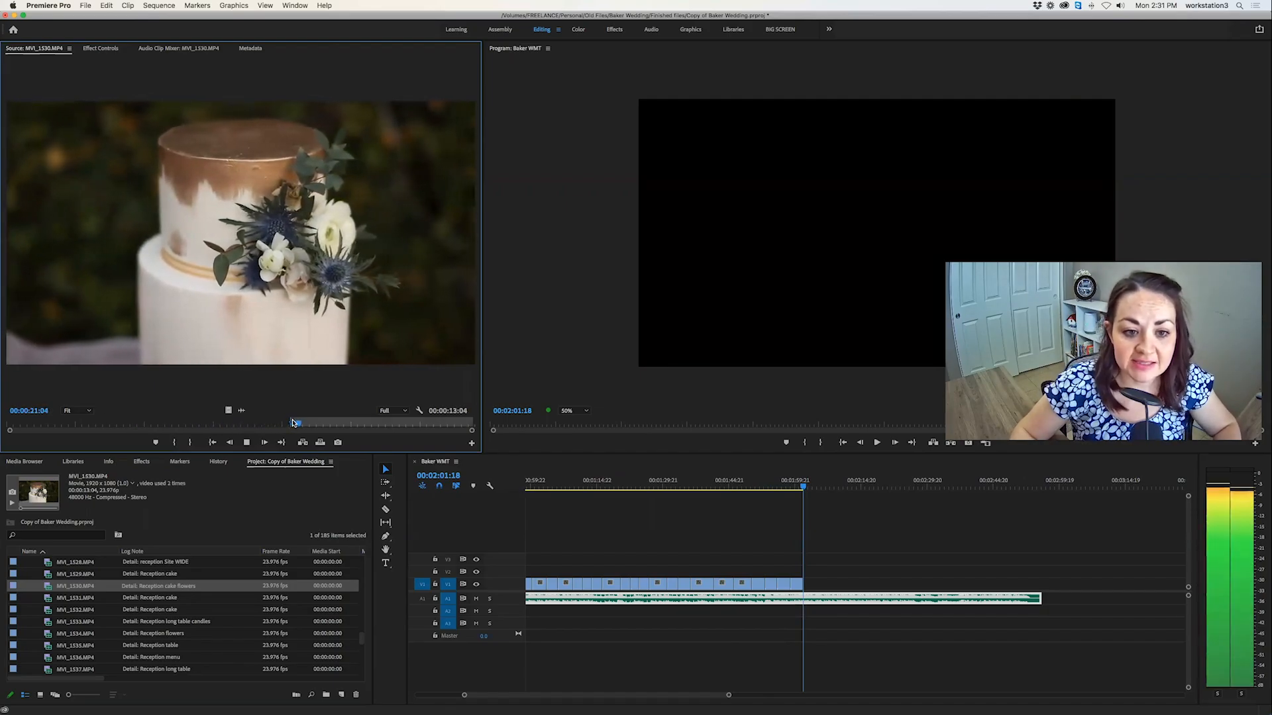
key("space")
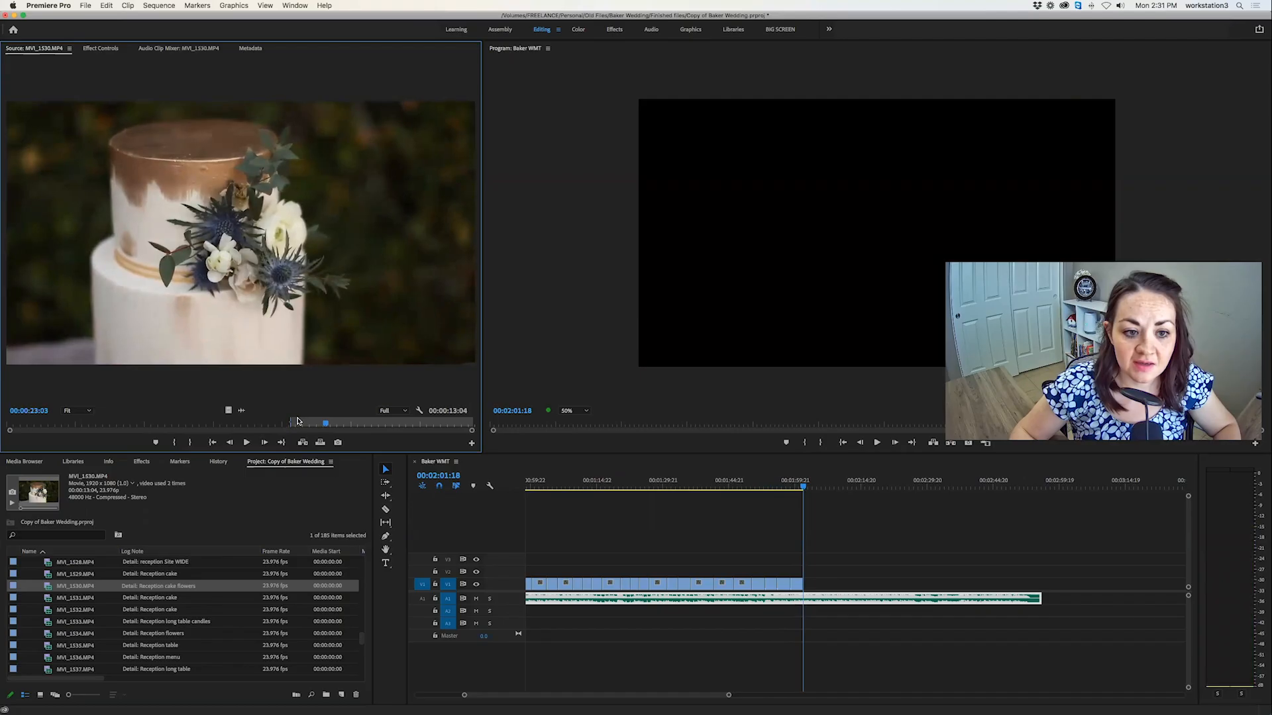
key("space")
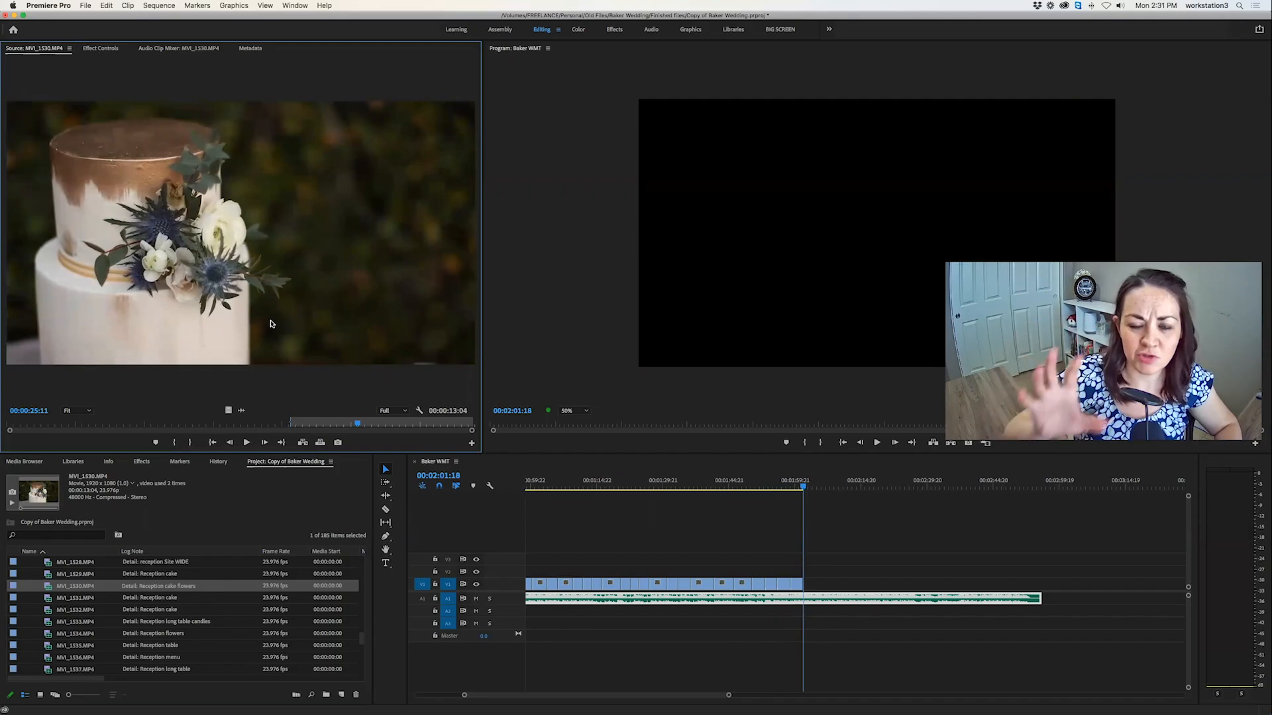
key("space")
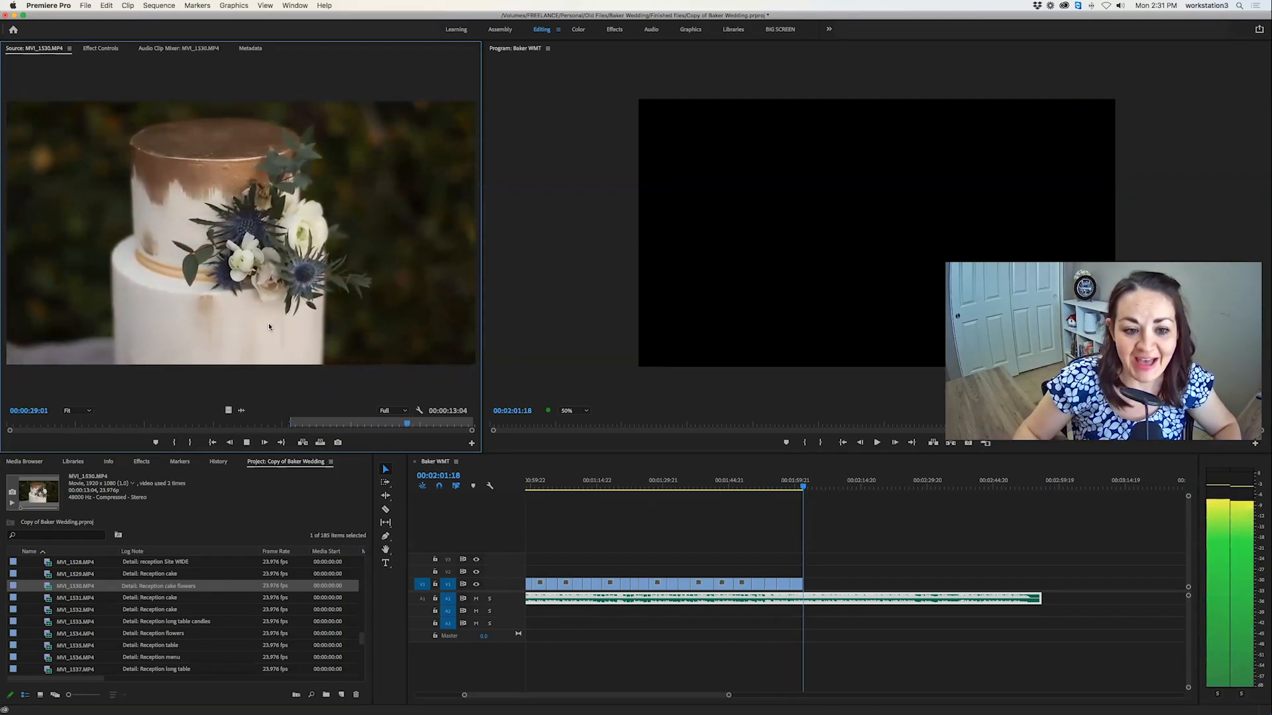
key("space")
left_click(797, 487)
key("Down")
key("Down")
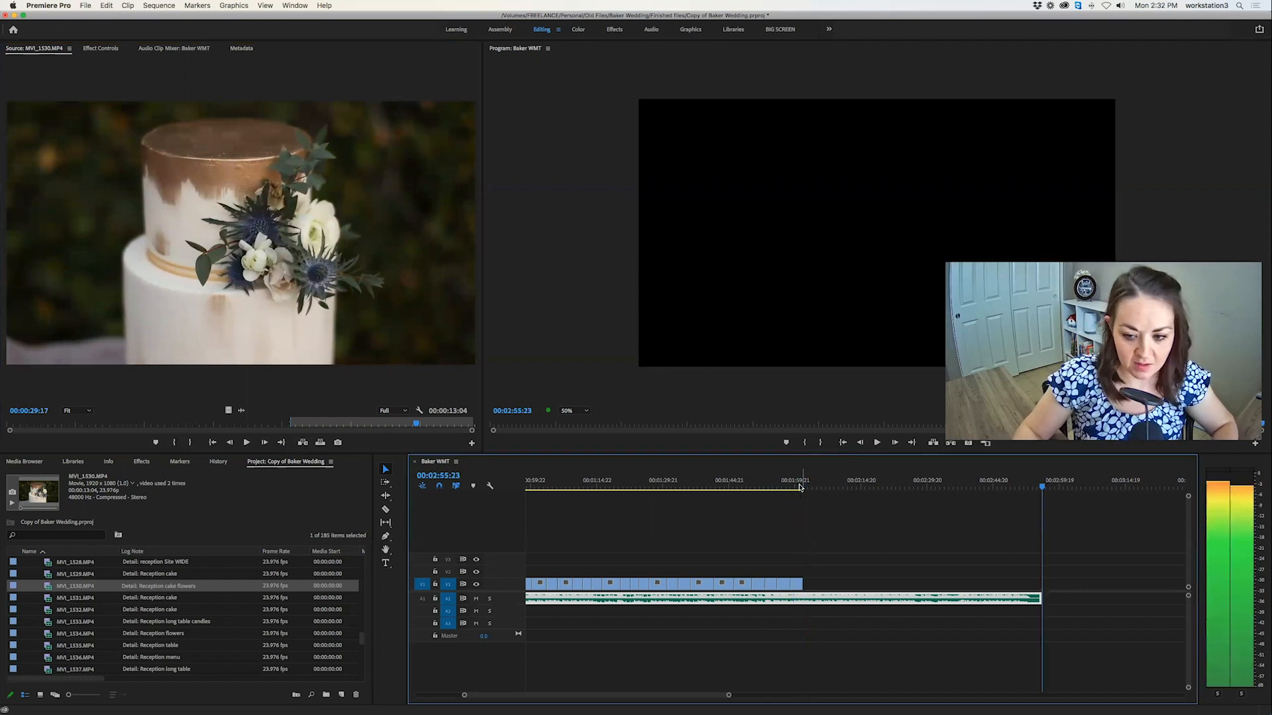
key("Up")
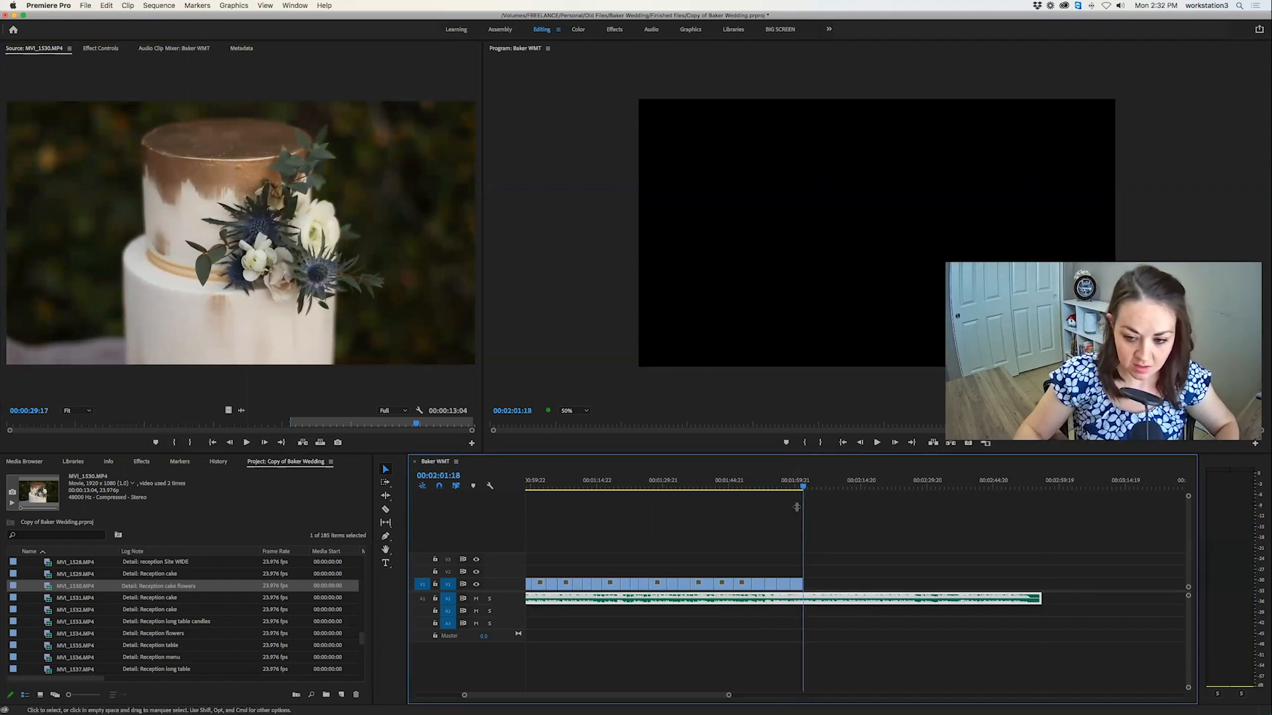
Open the long table candles clip MVI_1533.MP4 and mark a trial In point near its middle while reviewing the focus shift.
double_click(46, 621)
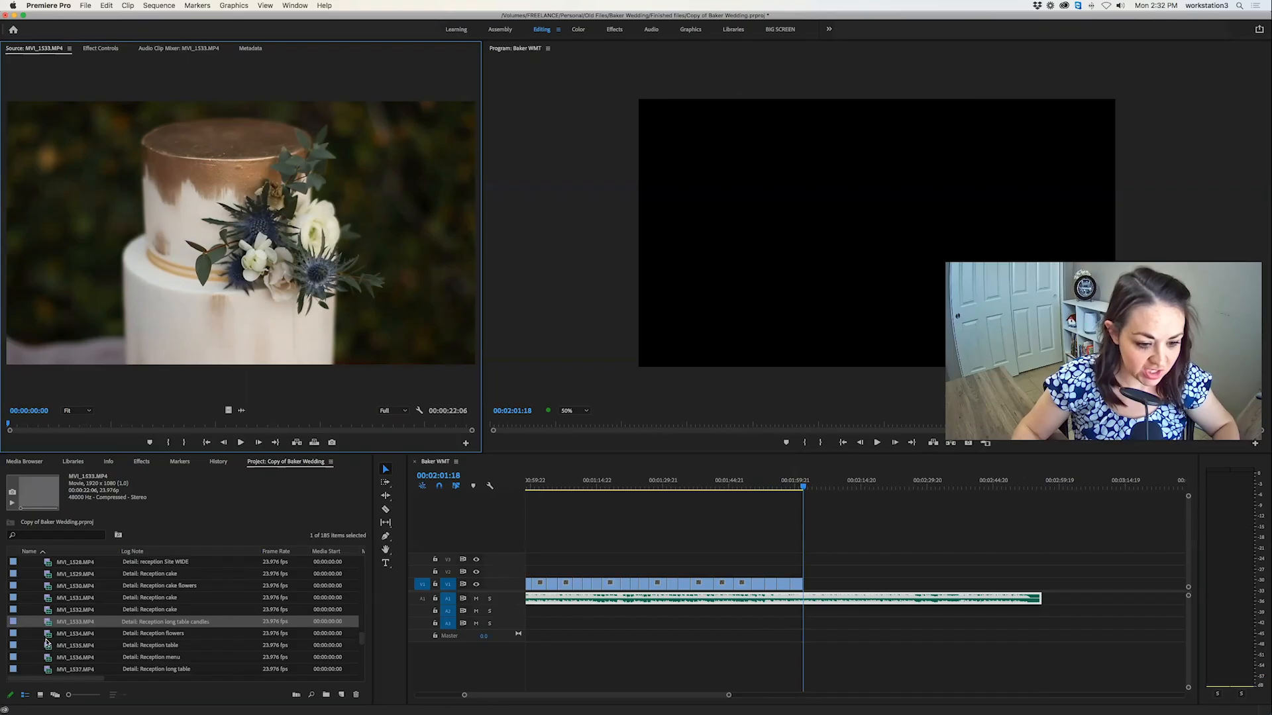
left_click(45, 637)
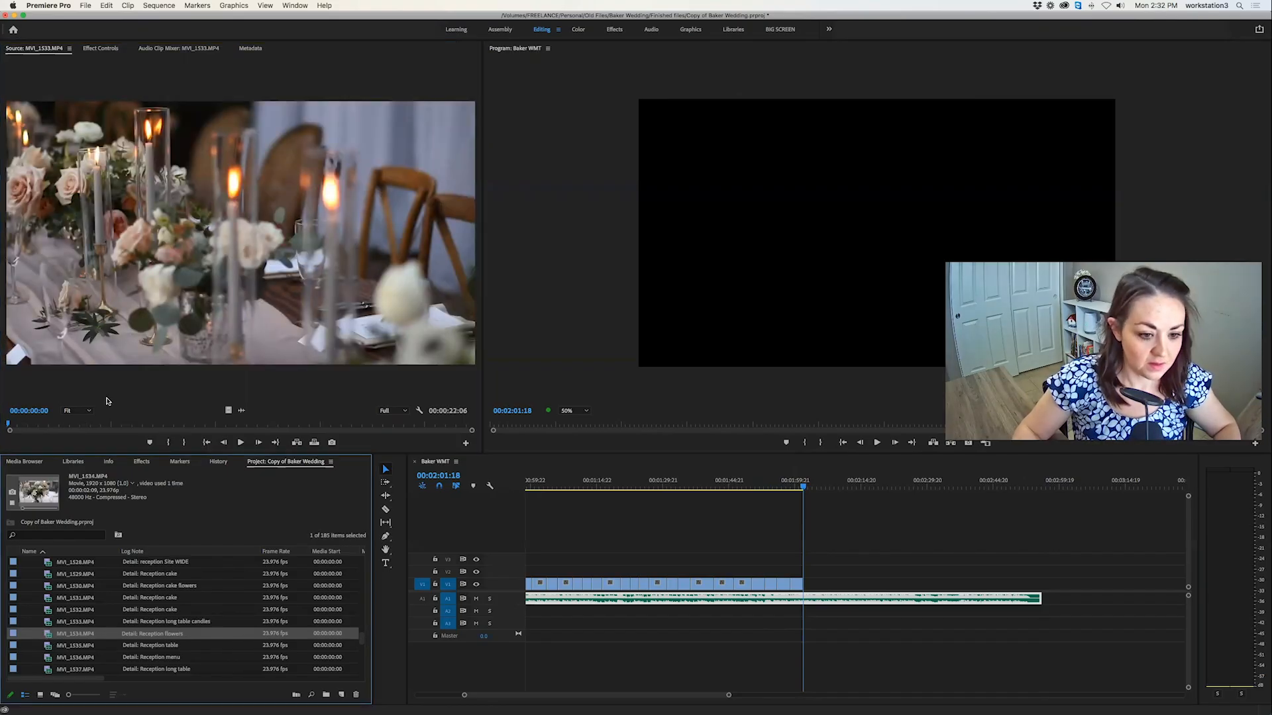
left_click_drag(17, 427, 257, 422)
key("space")
key("i")
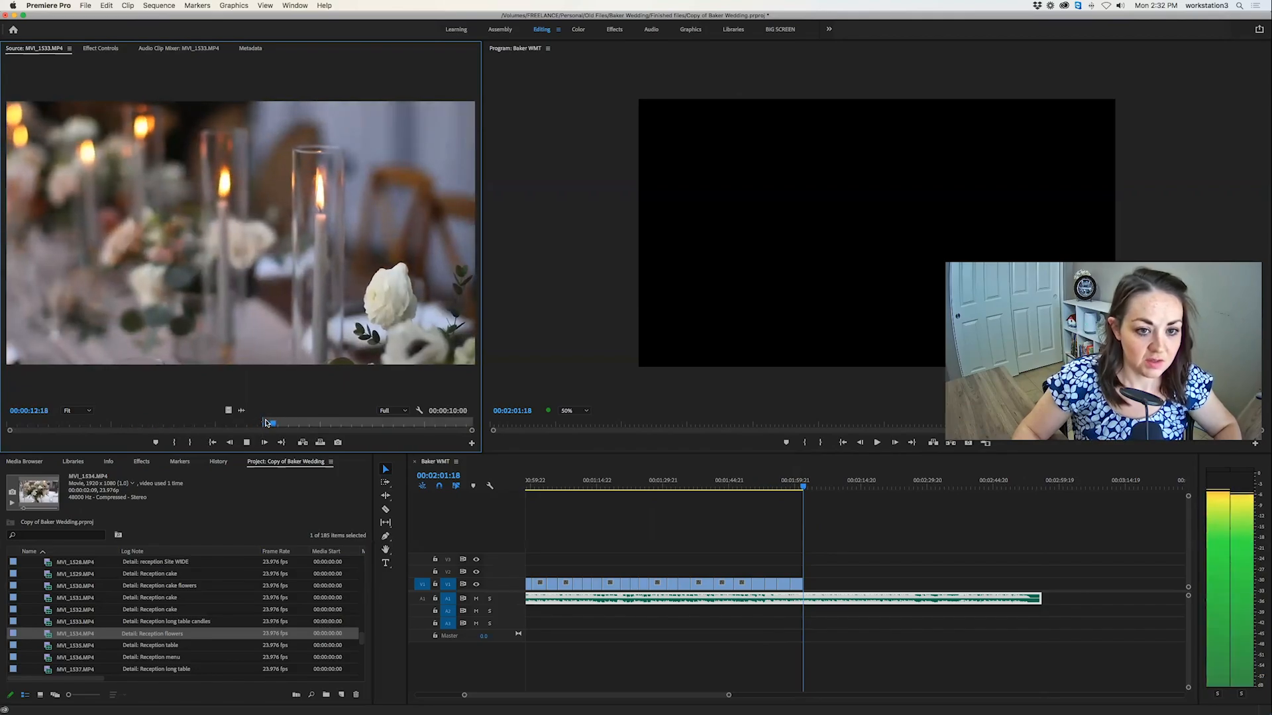
key("i")
key("space")
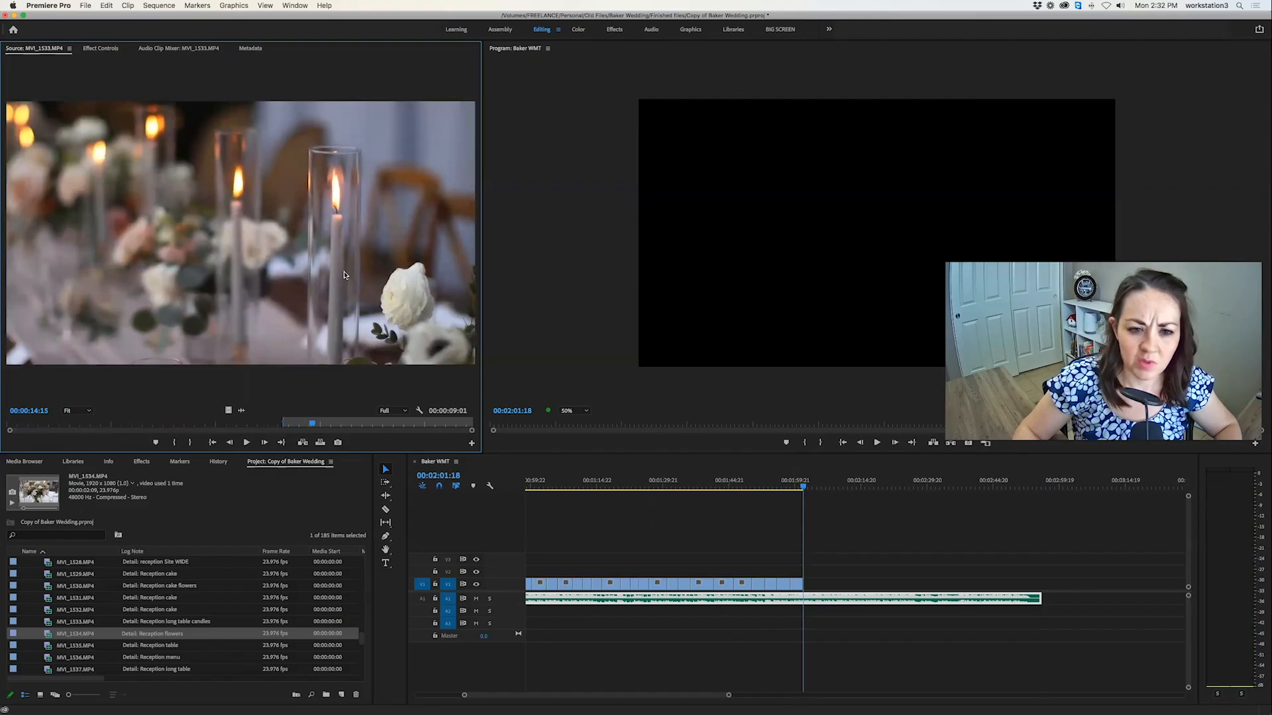
key("space")
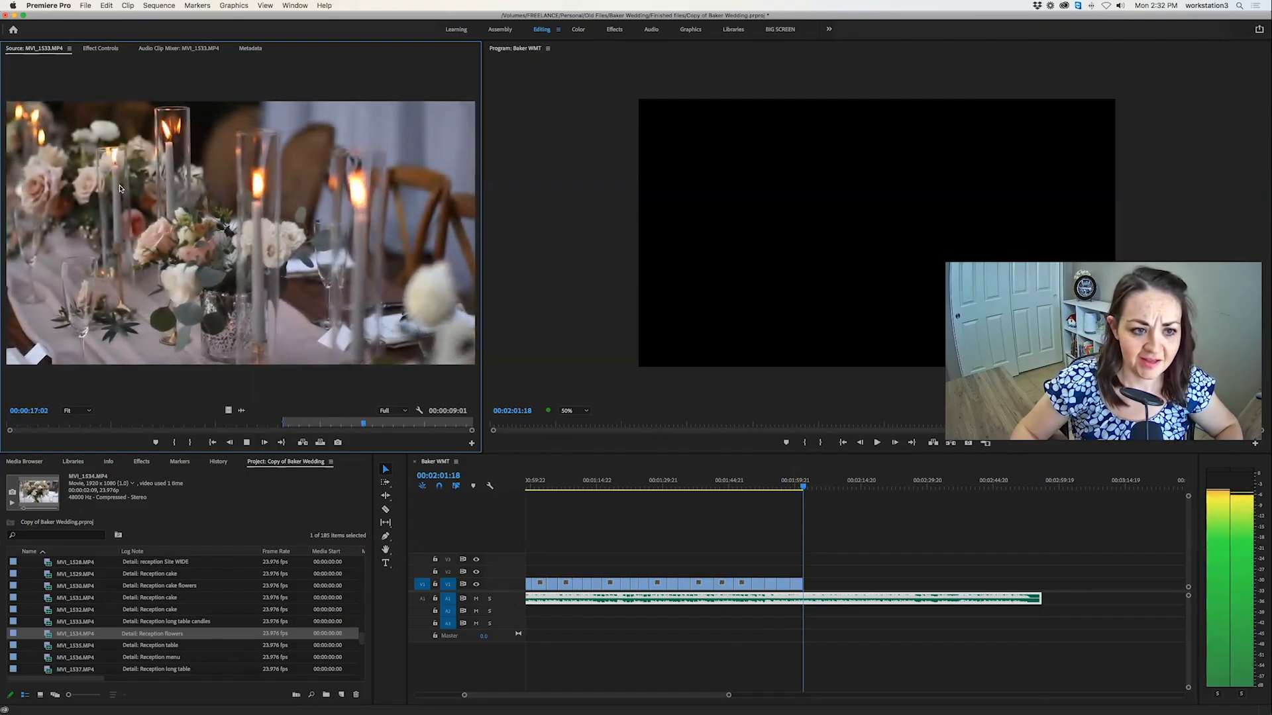
Re-mark the candles clip MVI_1533.MP4 to a 00:00:04:11 section starting during the focus shift and overwrite it at 00:02:01:18.
key("space")
left_click(344, 424)
left_click_drag(344, 426, 331, 424)
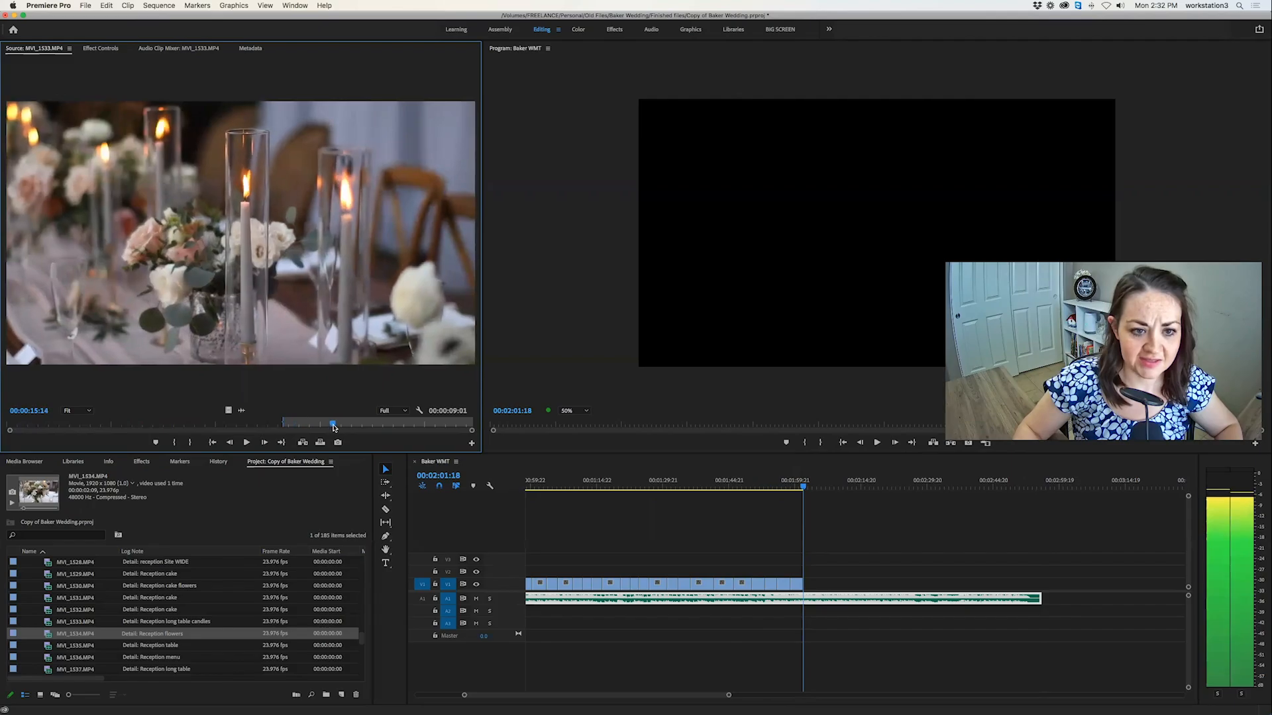
key("i")
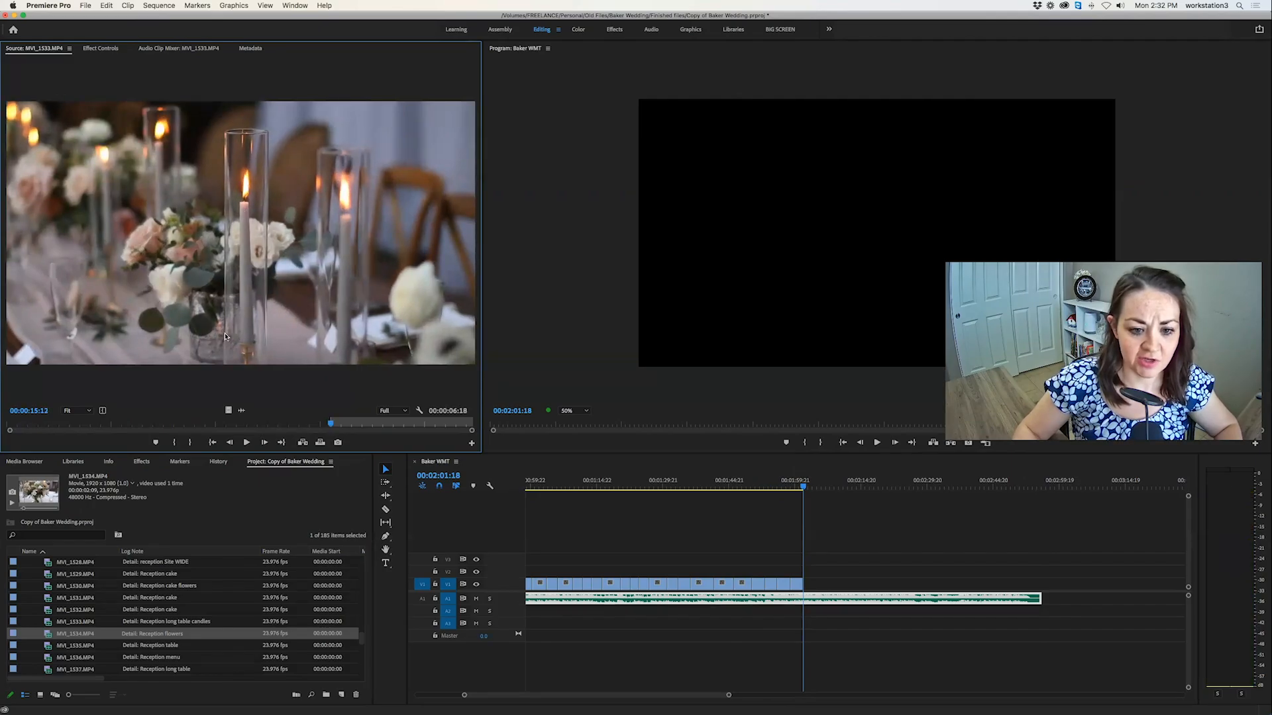
key("o")
key("space")
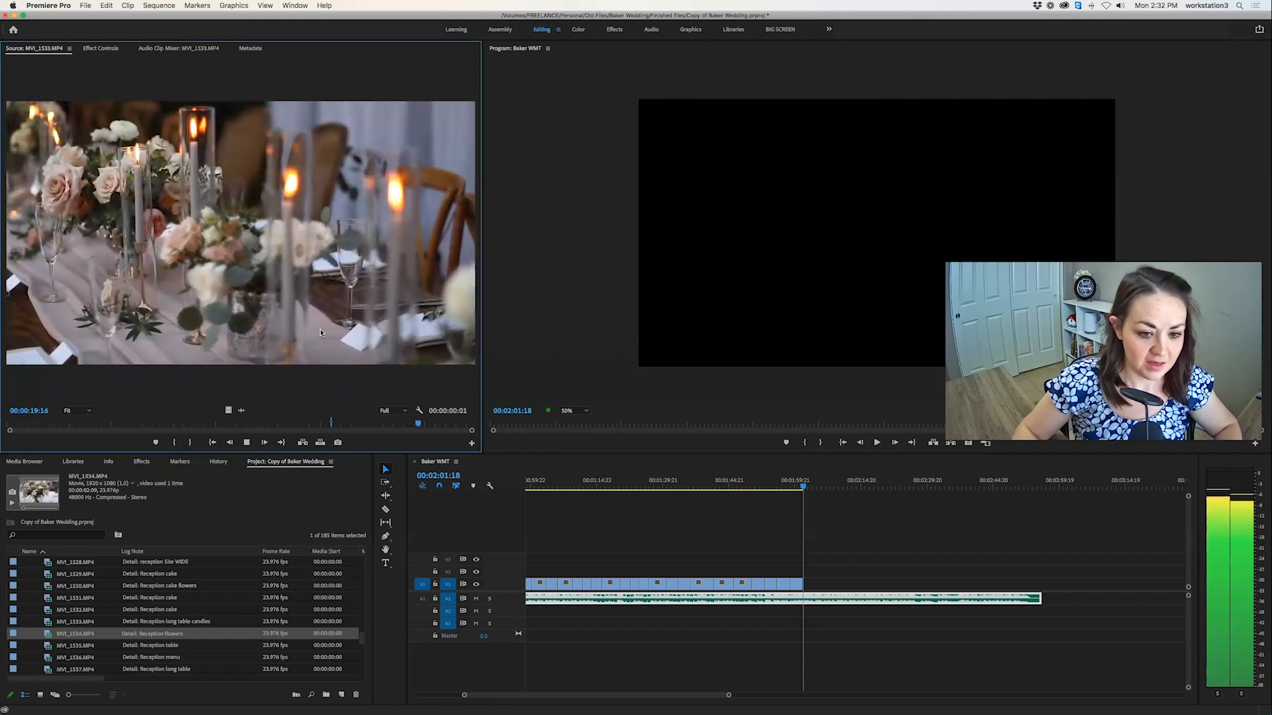
key("o")
key("space")
left_click(320, 442)
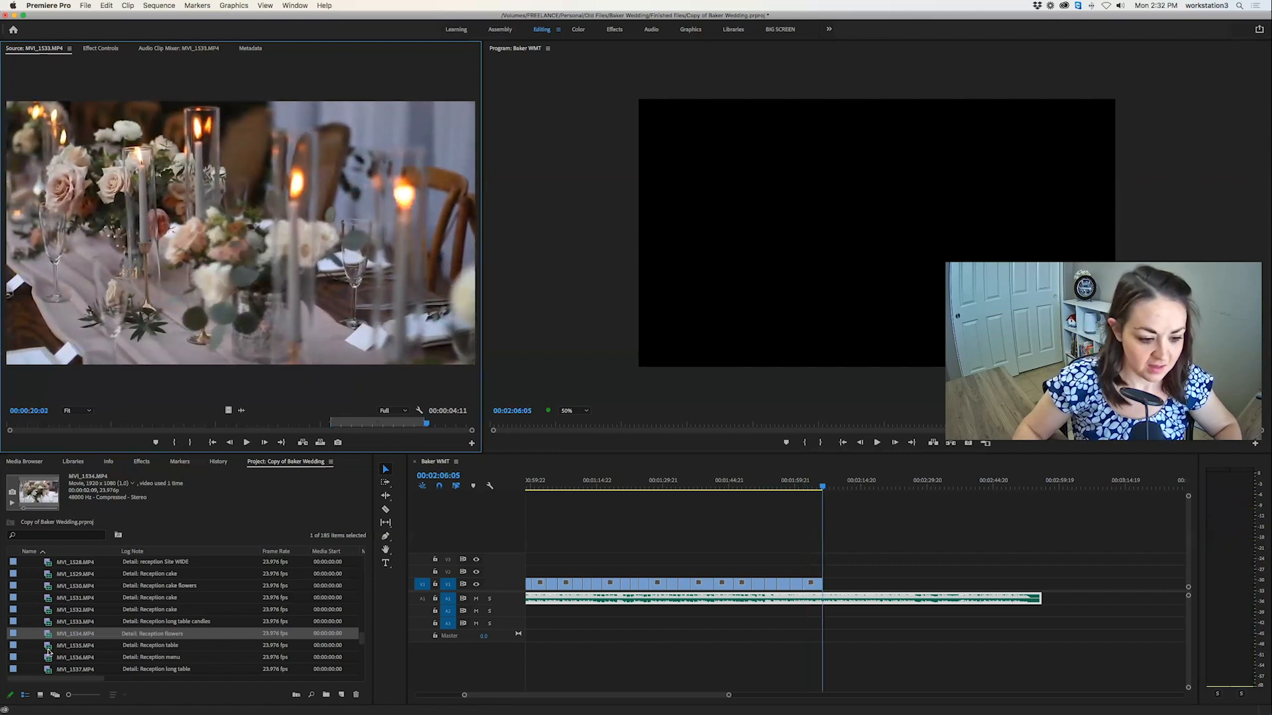
Open the reception menu clip MVI_1536.MP4, mark a 00:00:02:11 section starting around 00:00:07, and overwrite it at 00:02:06:05.
left_click(49, 646)
scroll(56, 622, "down", 2)
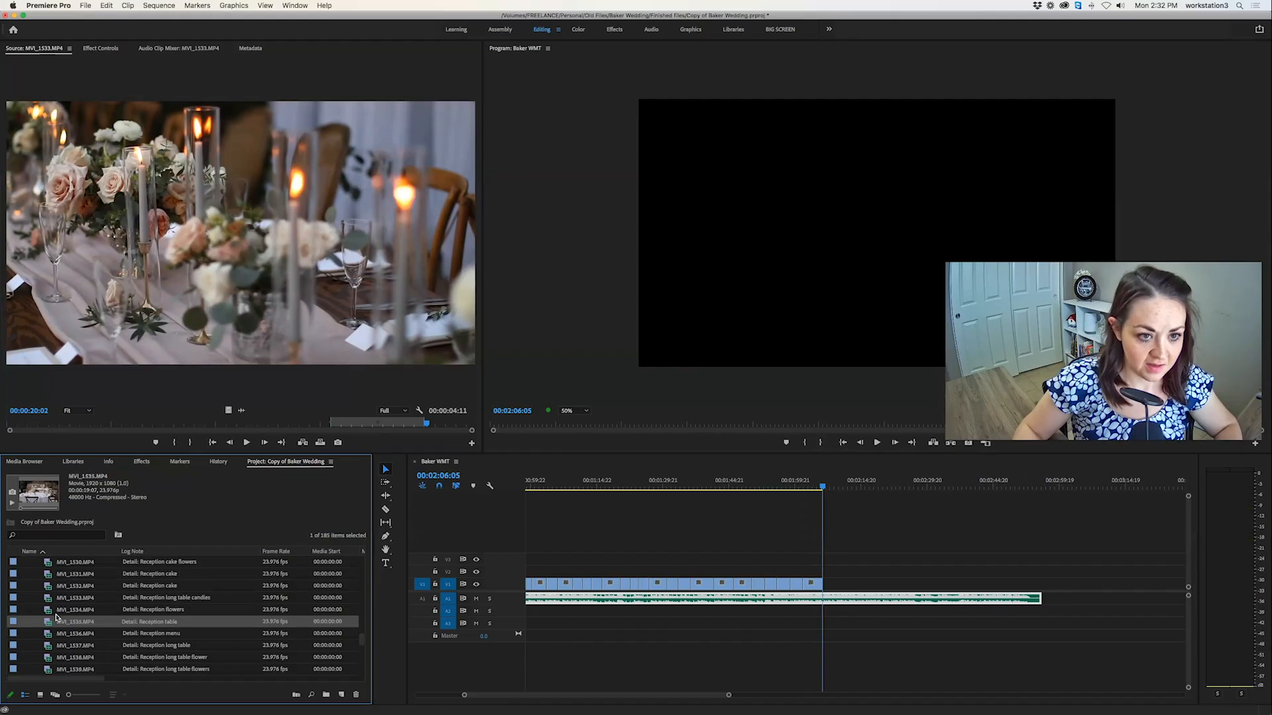
scroll(57, 619, "down", 1)
double_click(48, 624)
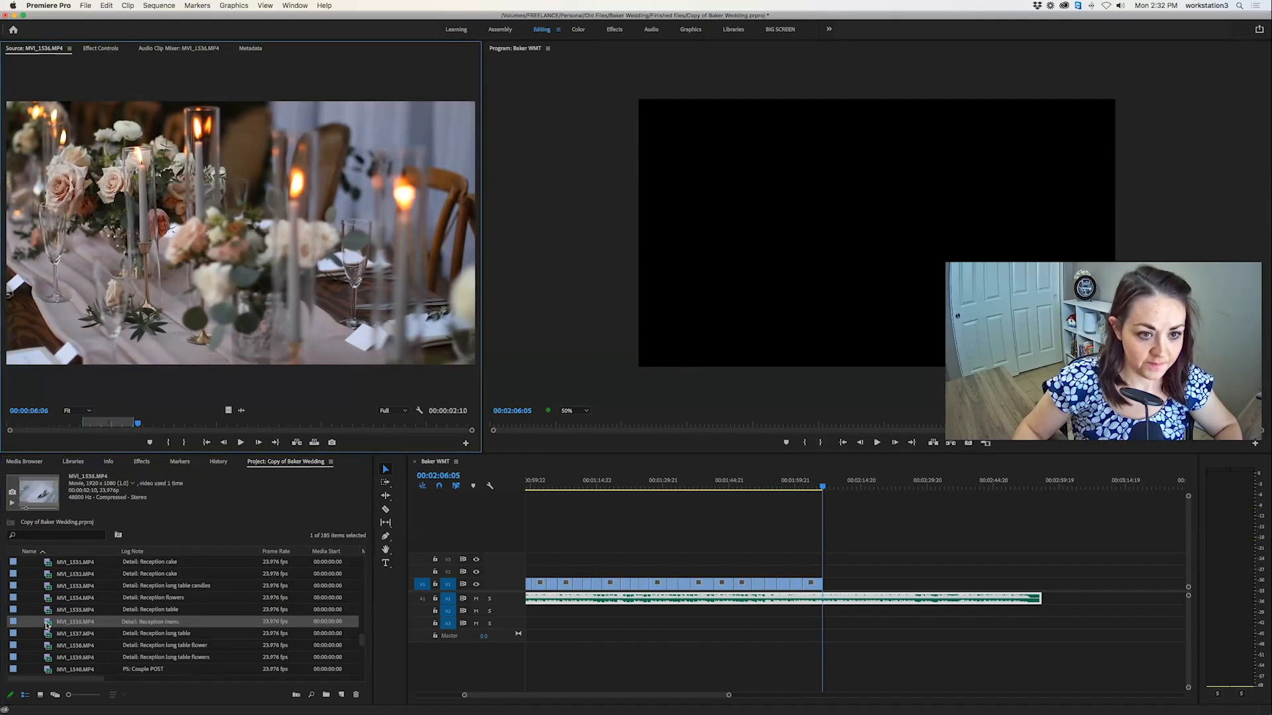
key("space")
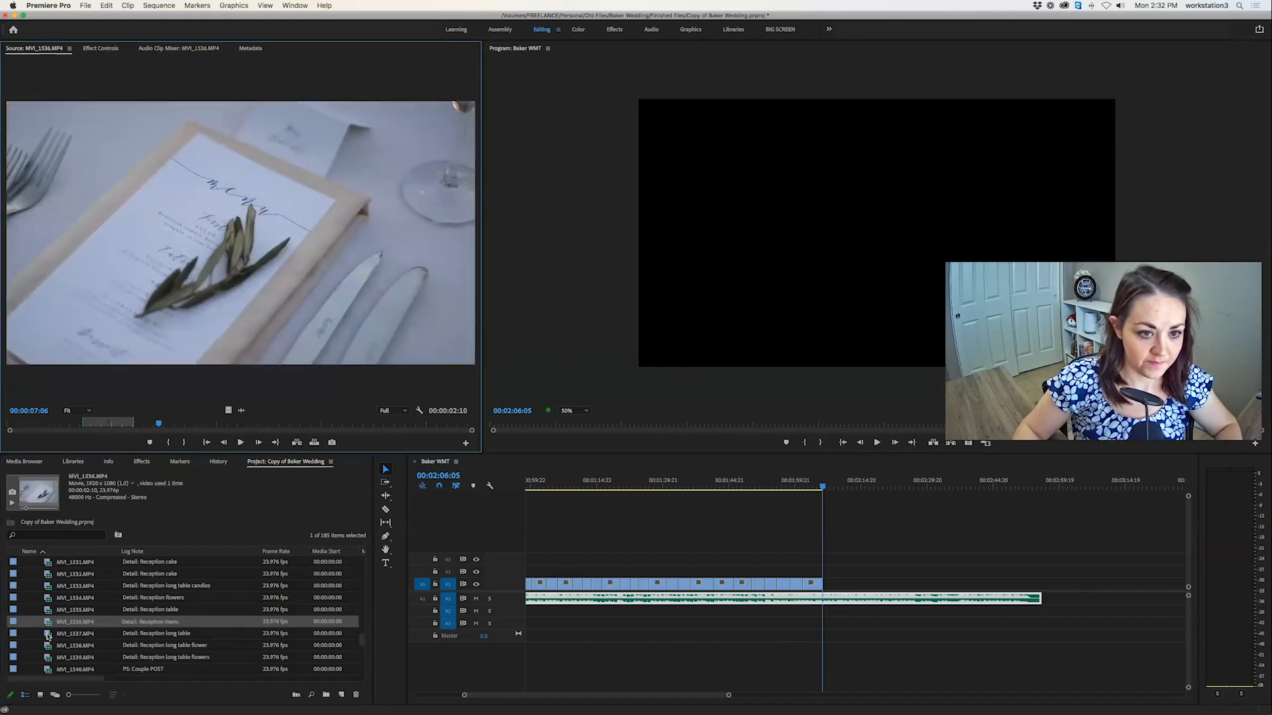
key("i")
key("o")
key("space")
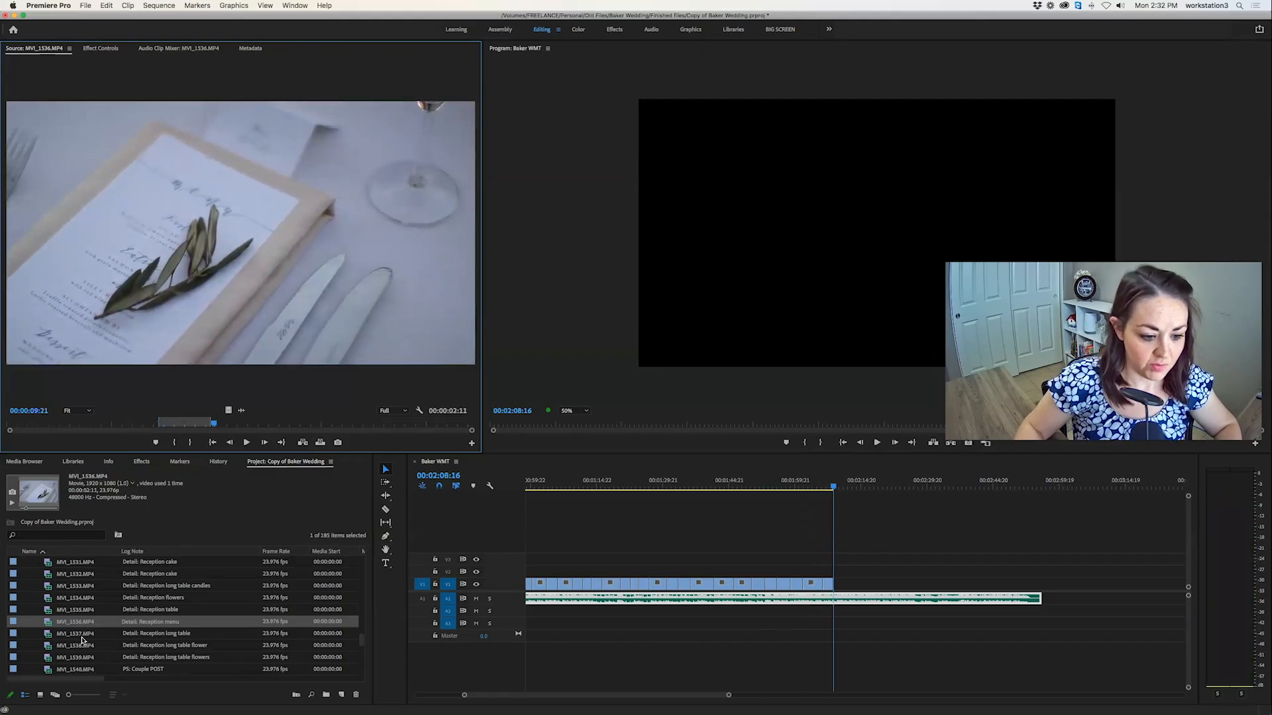
Mark a 00:00:02:04 section of the reception long table clip MVI_1537.MP4 ending at 00:00:08:02 and overwrite it at 00:02:08:16.
double_click(46, 634)
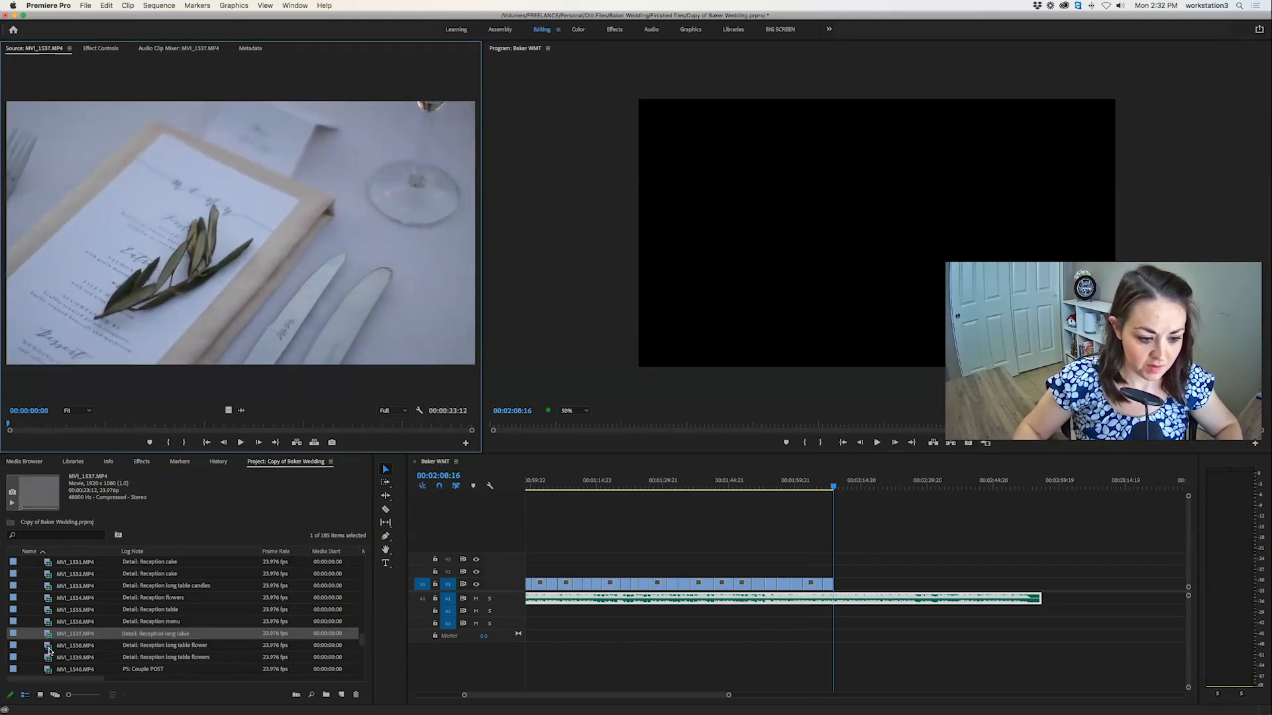
key("space")
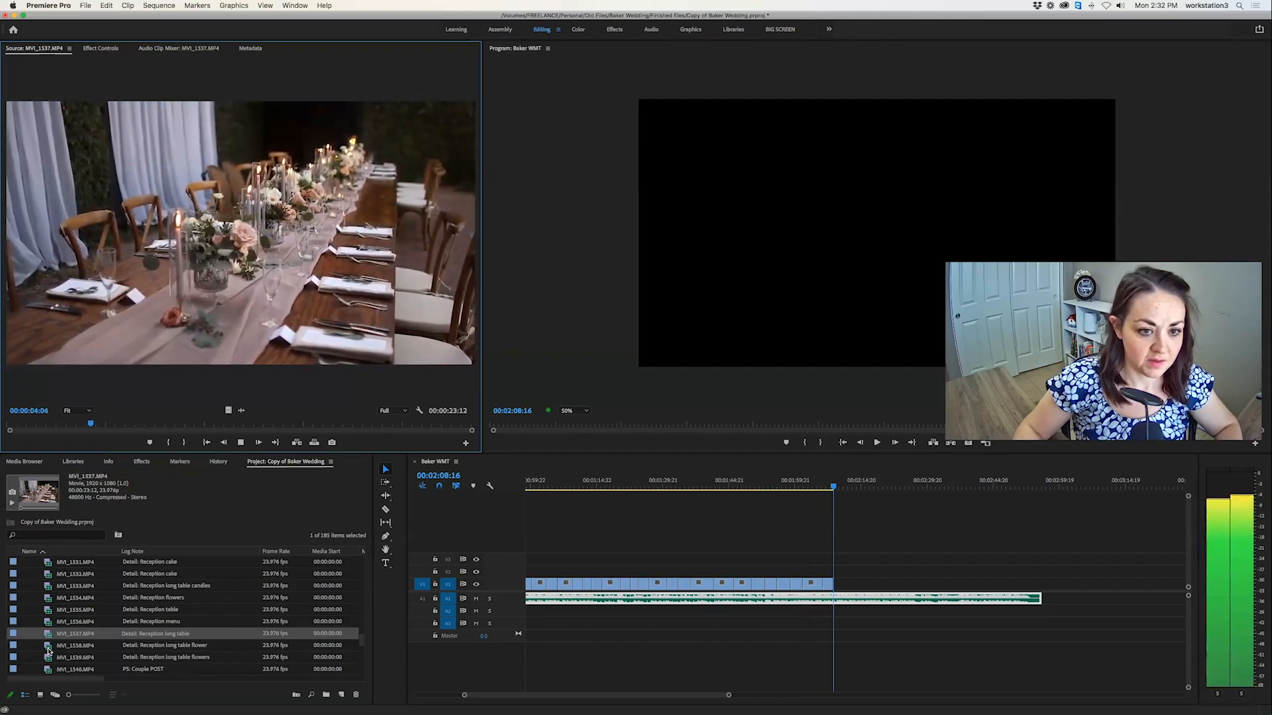
key("i")
key("i")
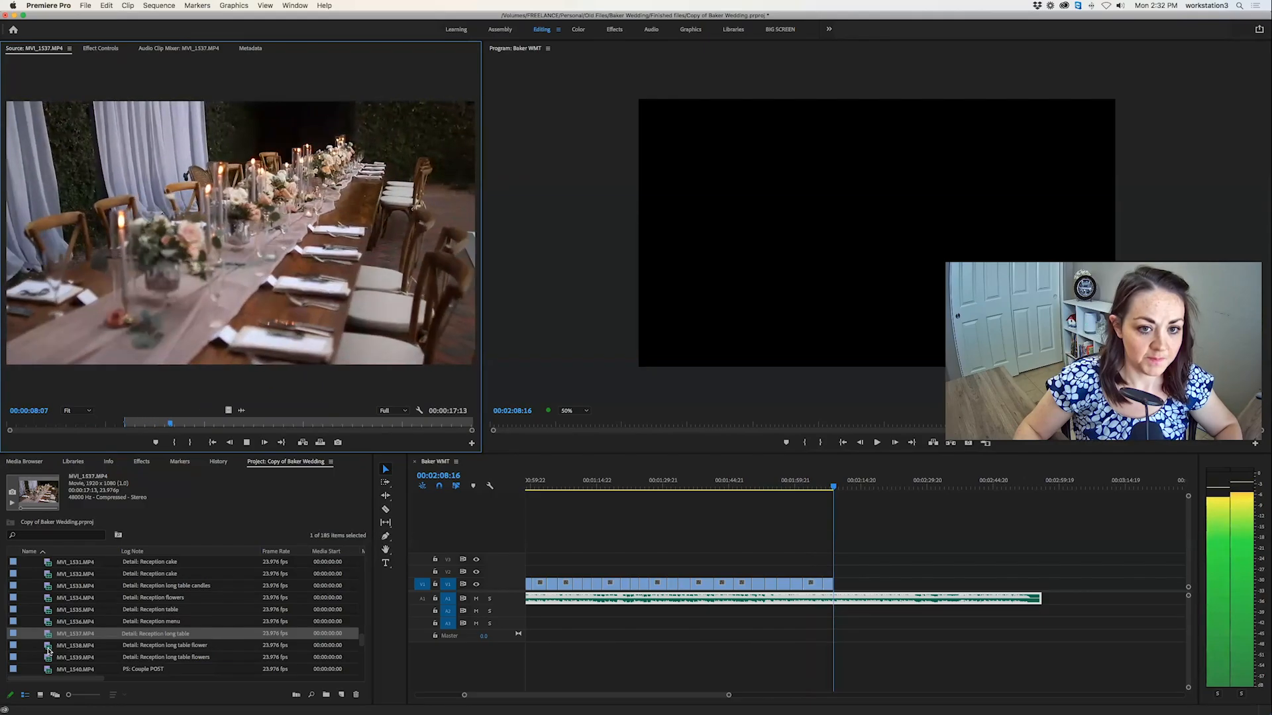
key("o")
key("space")
left_click_drag(174, 427, 167, 428)
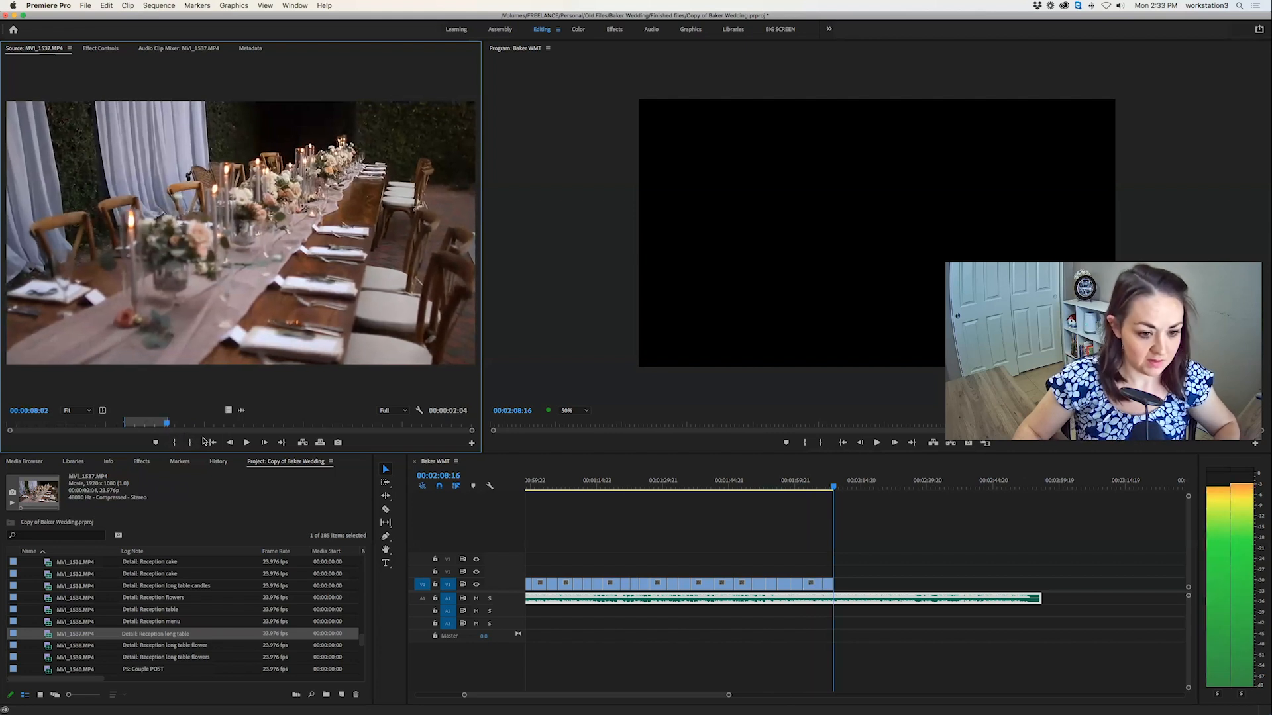
Preview the long table flower clips MVI_1538.MP4 and MVI_1539.MP4 and the couple clip MVI_1540.MP4.
double_click(47, 646)
double_click(48, 657)
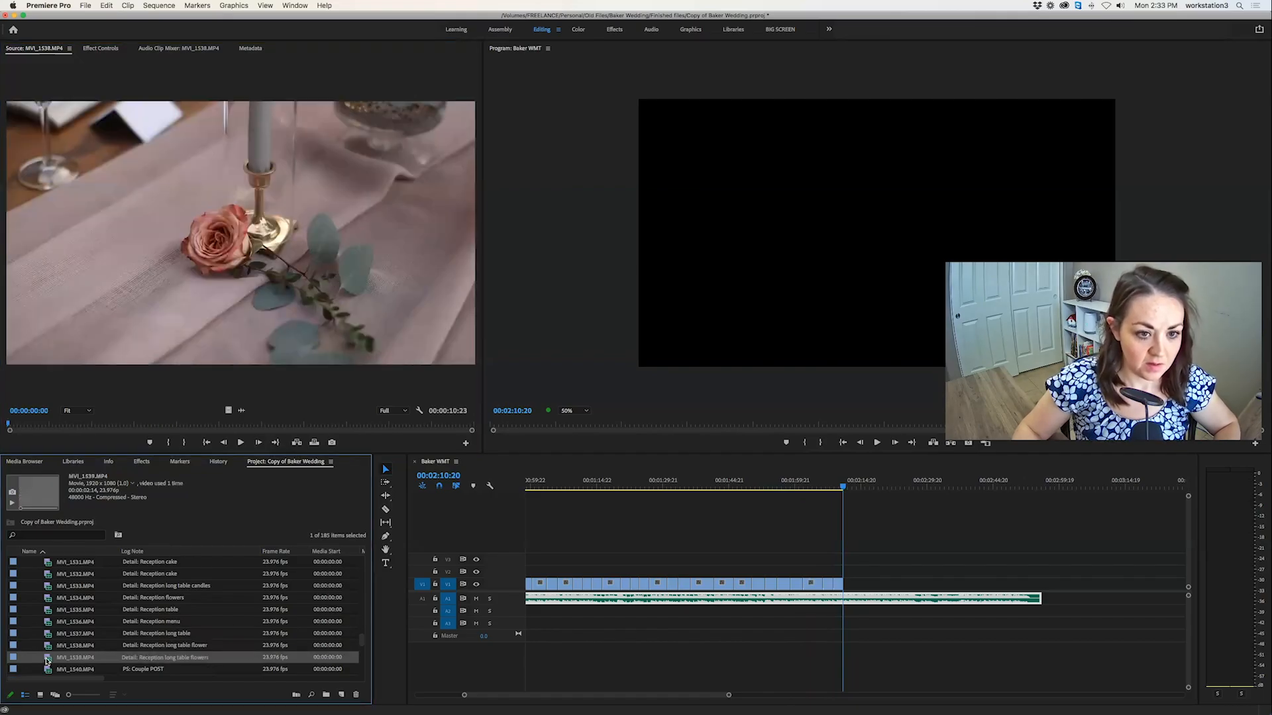
scroll(56, 641, "down", 3)
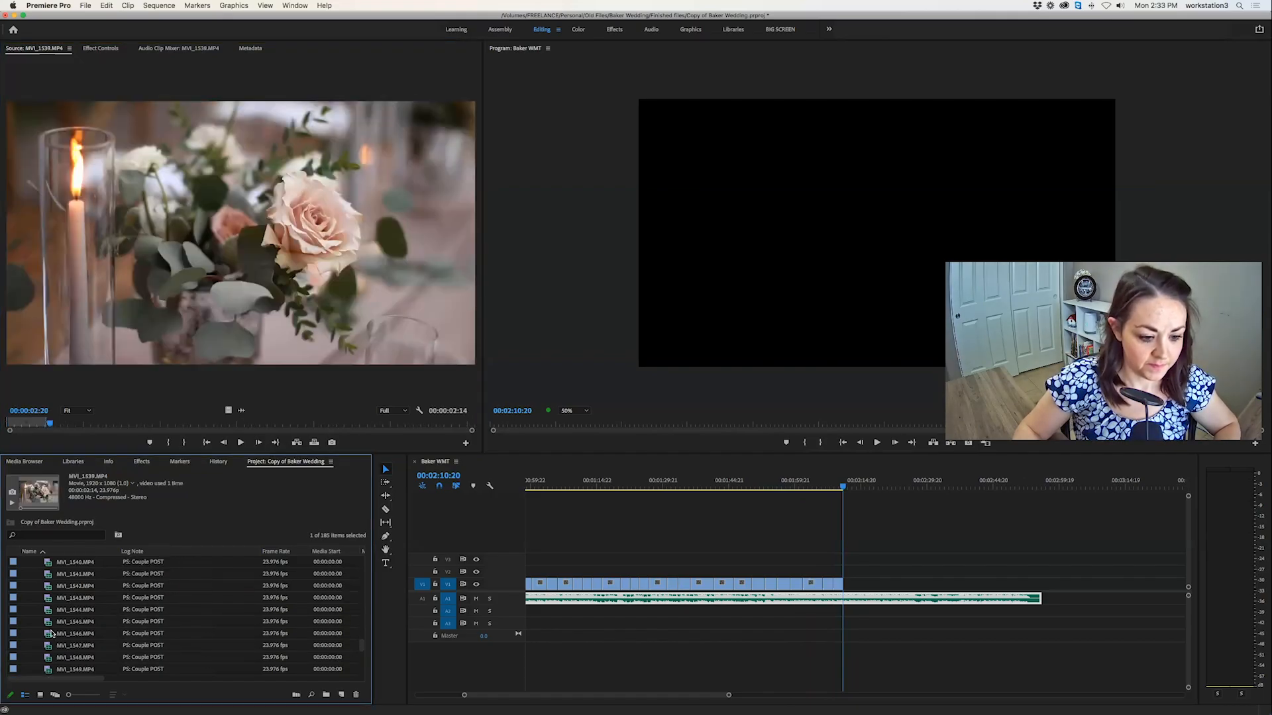
double_click(48, 610)
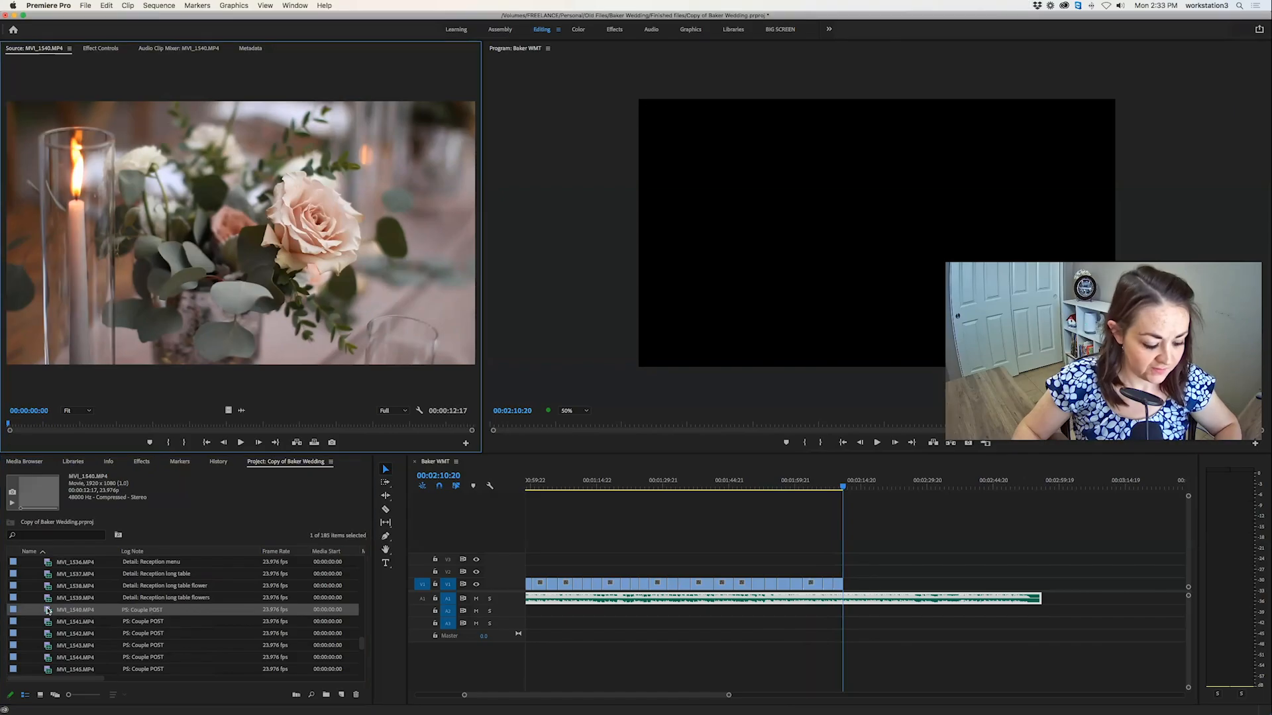
Mark a 00:00:03:04 section near the start of the couple walking clip MVI_1541.MP4 and overwrite it at 00:02:10:20.
double_click(49, 623)
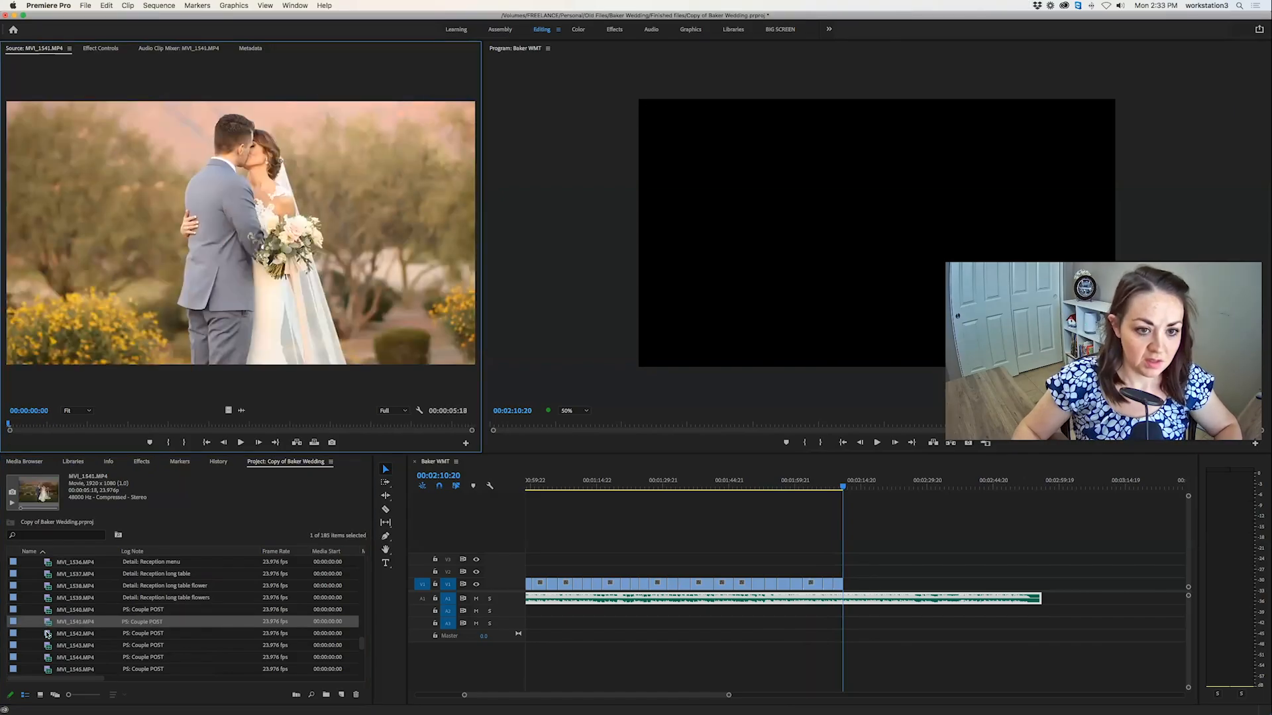
key("space")
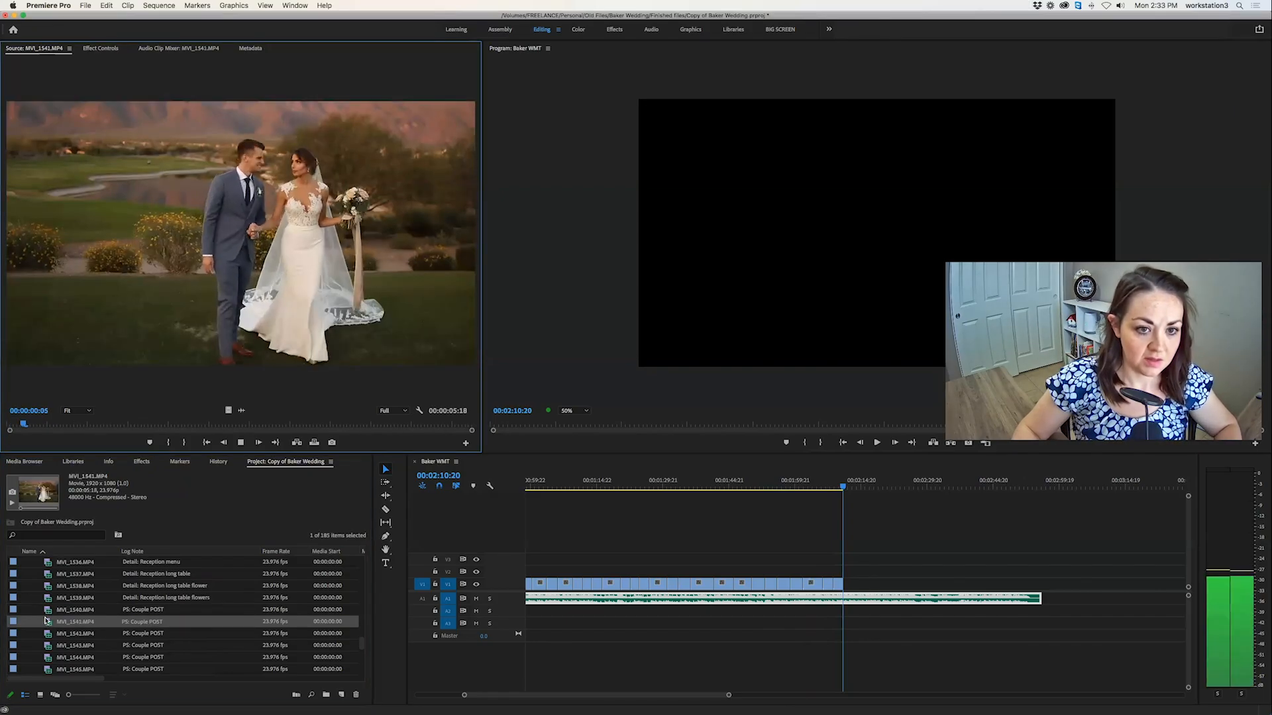
key("i")
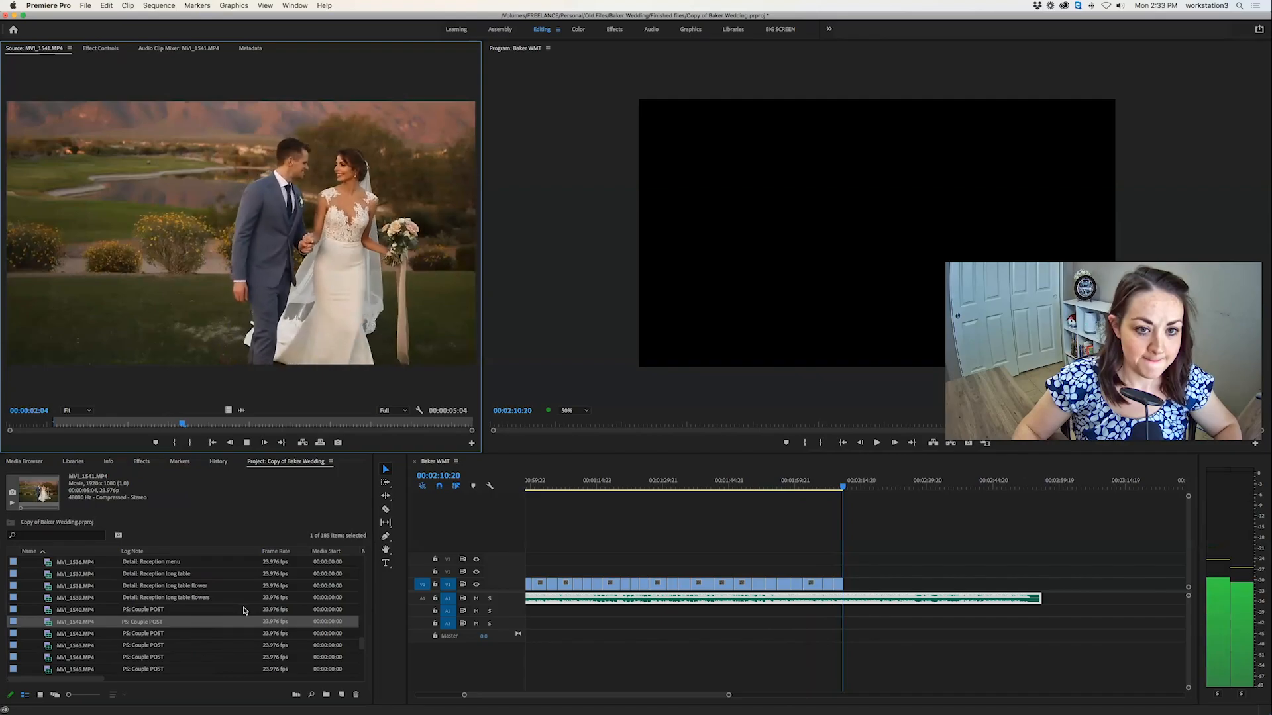
key("o")
key("period")
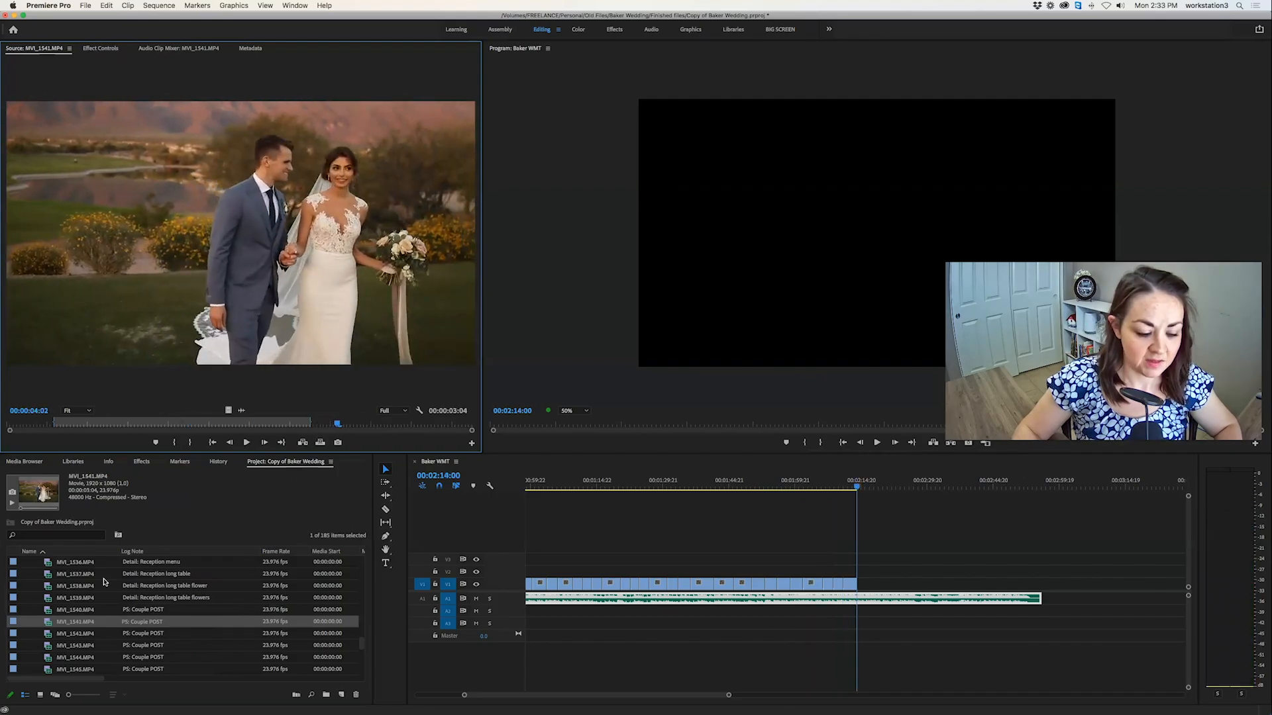
Review the couple clip MVI_1542.MP4 through to its end, trying In points in its final seconds.
double_click(50, 635)
left_click_drag(23, 424, 472, 428)
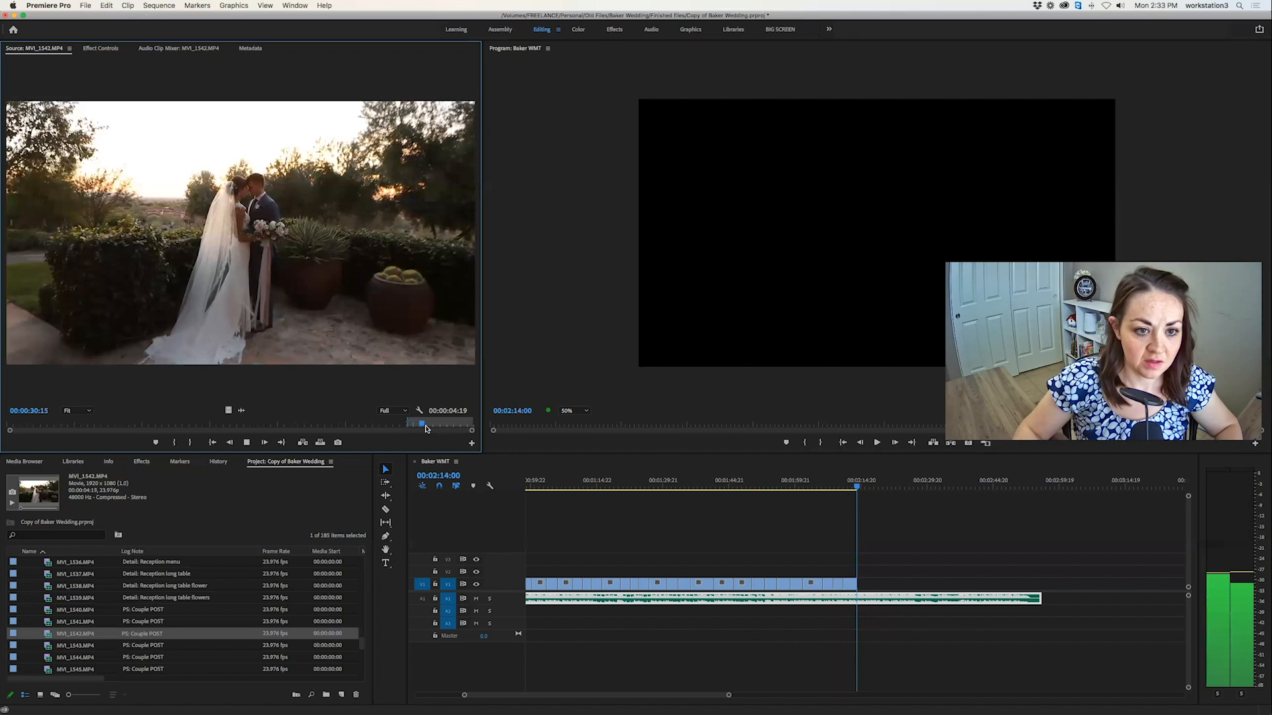
key("space")
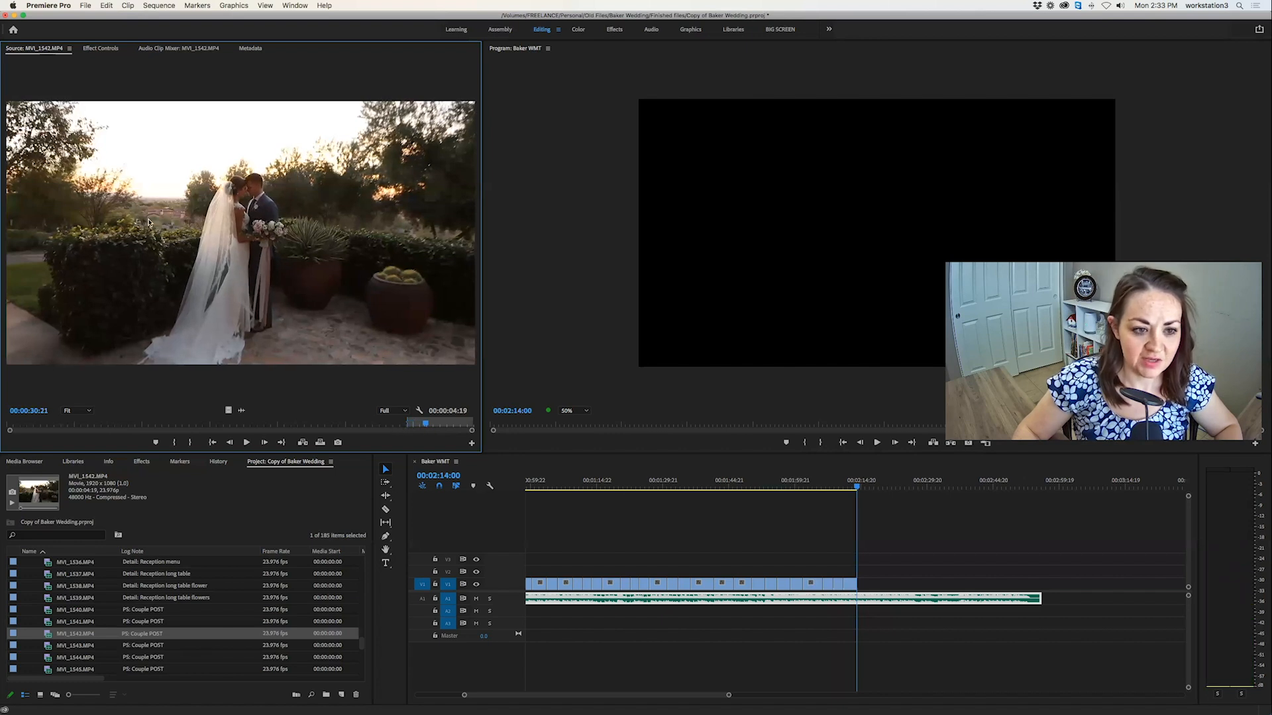
left_click(396, 425)
key("space")
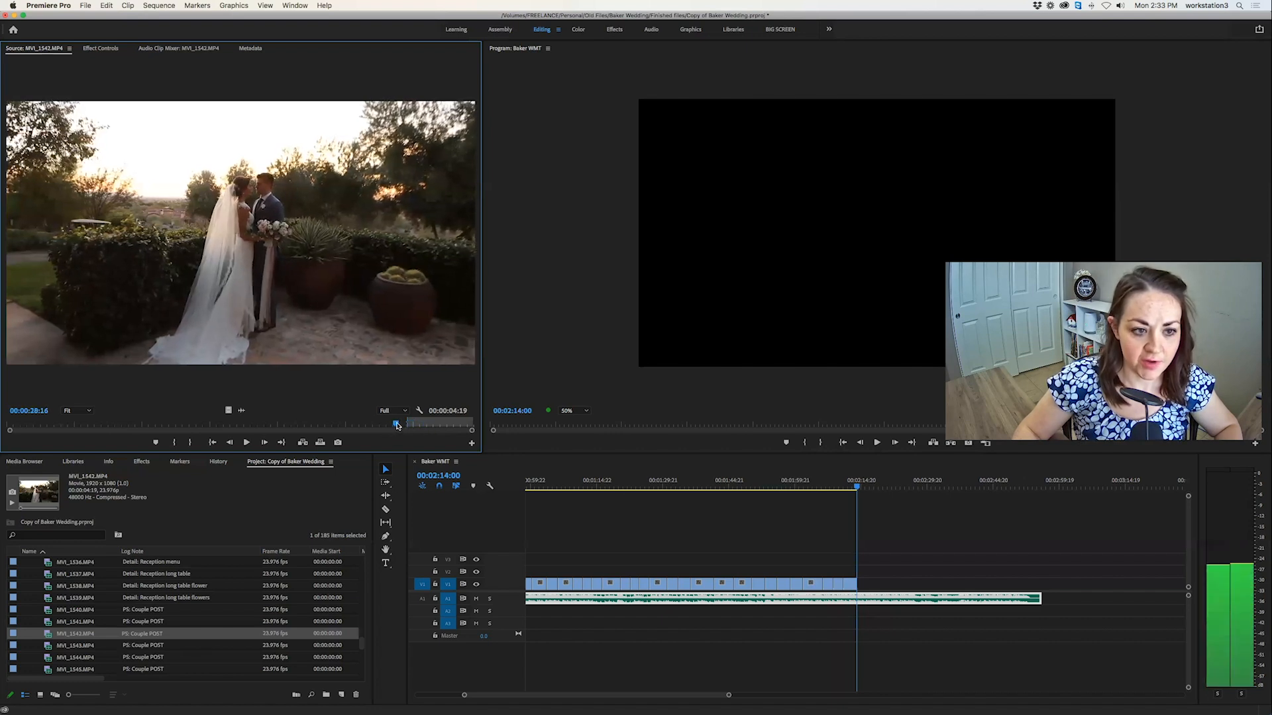
left_click_drag(404, 424, 453, 425)
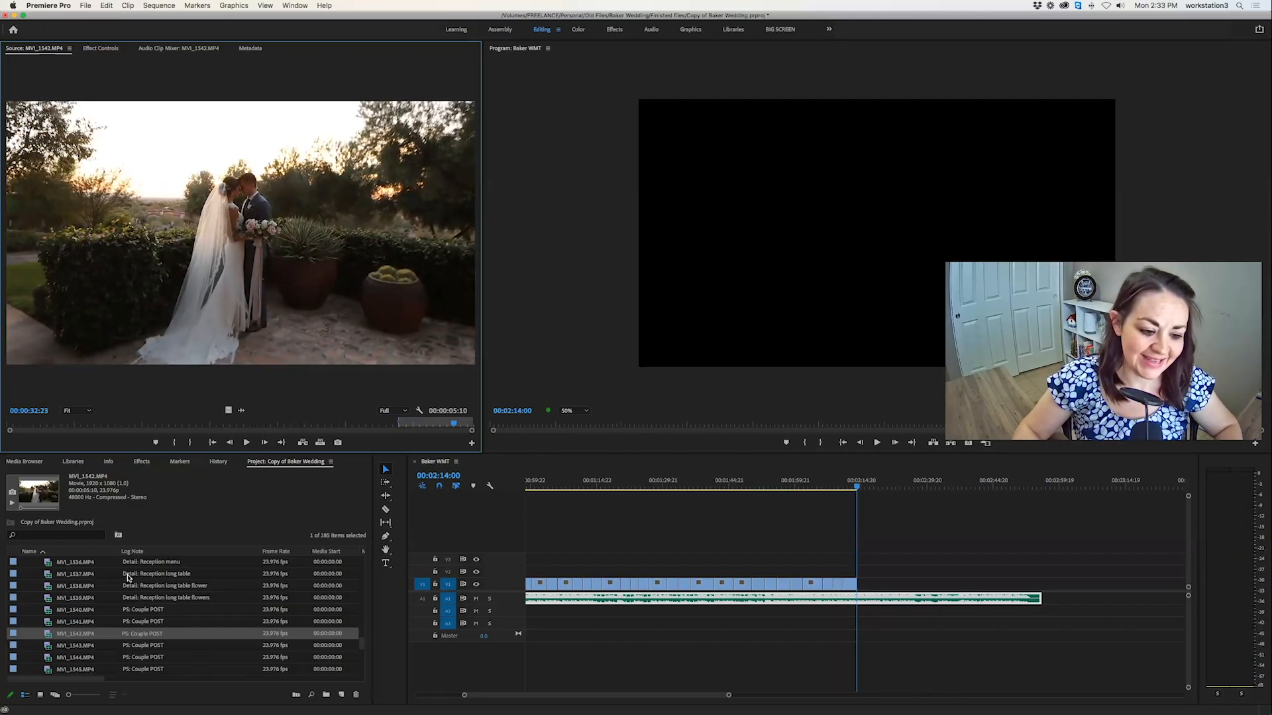
Mark a 00:00:02:18 section of the embracing couple clip MVI_1543.MP4 and overwrite it at 00:02:14:00.
scroll(125, 595, "down", 3)
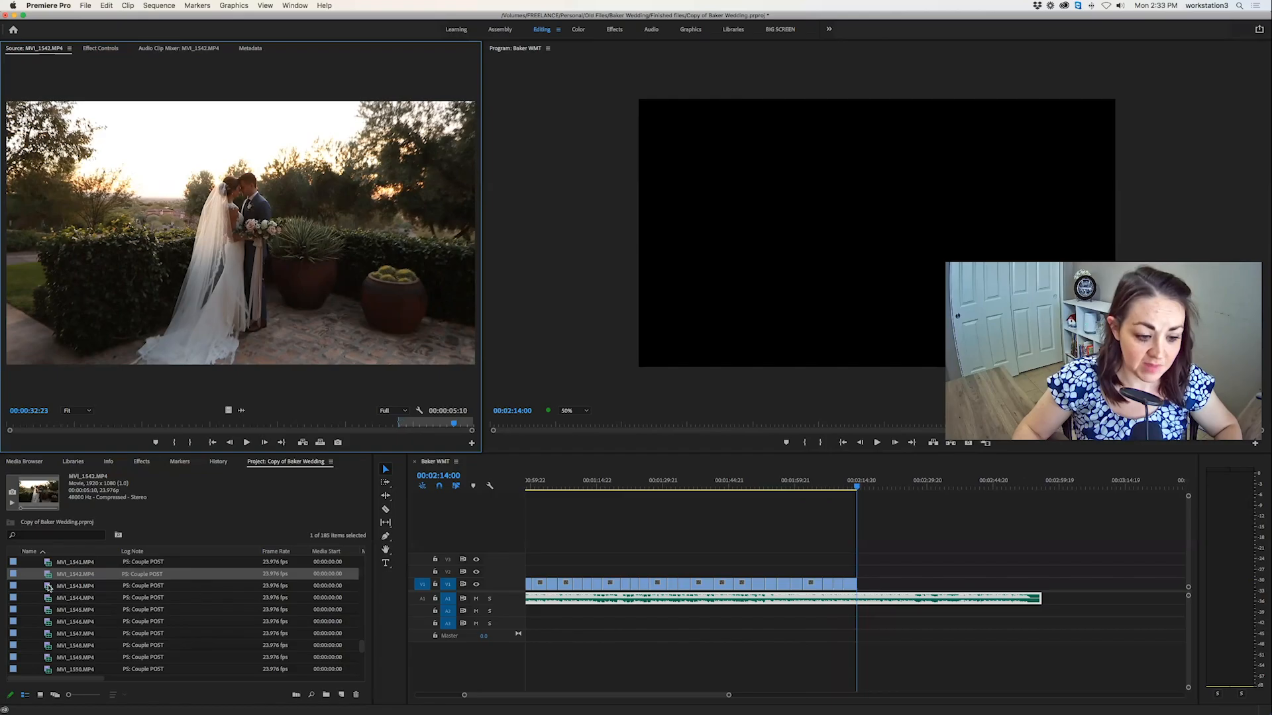
double_click(48, 587)
left_click_drag(129, 424, 171, 422)
key("i")
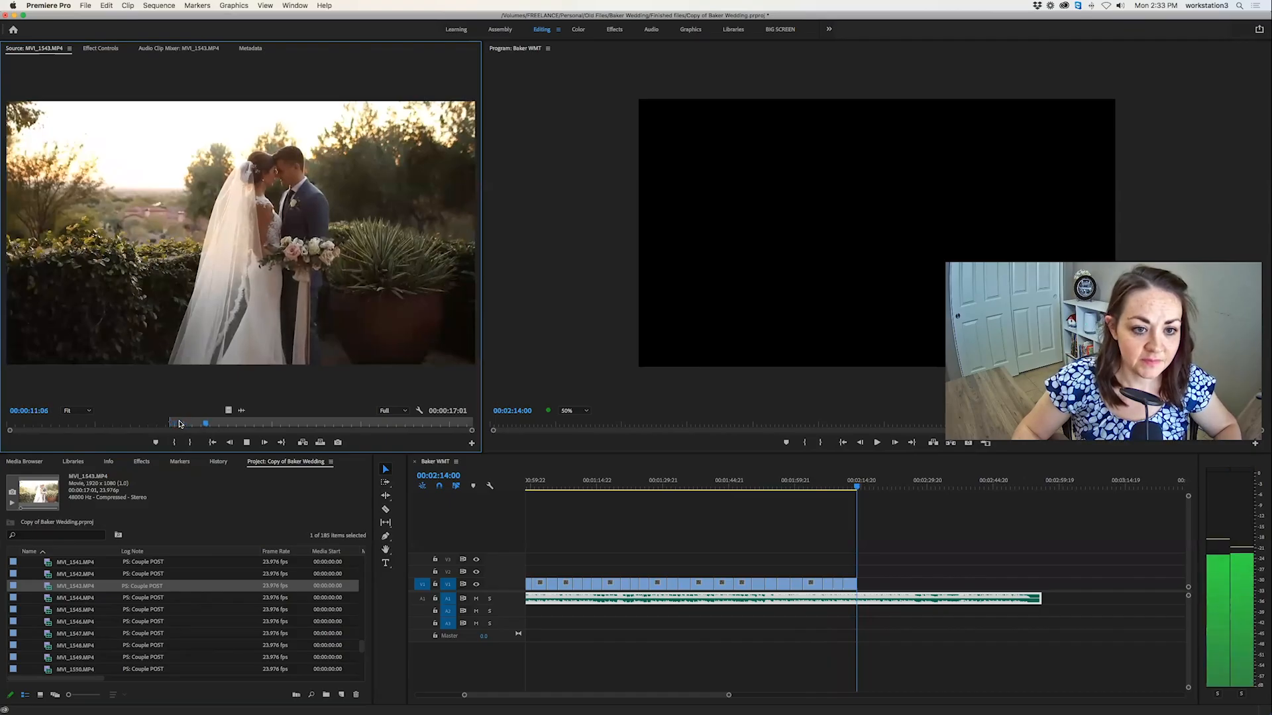
key("o")
left_click(320, 442)
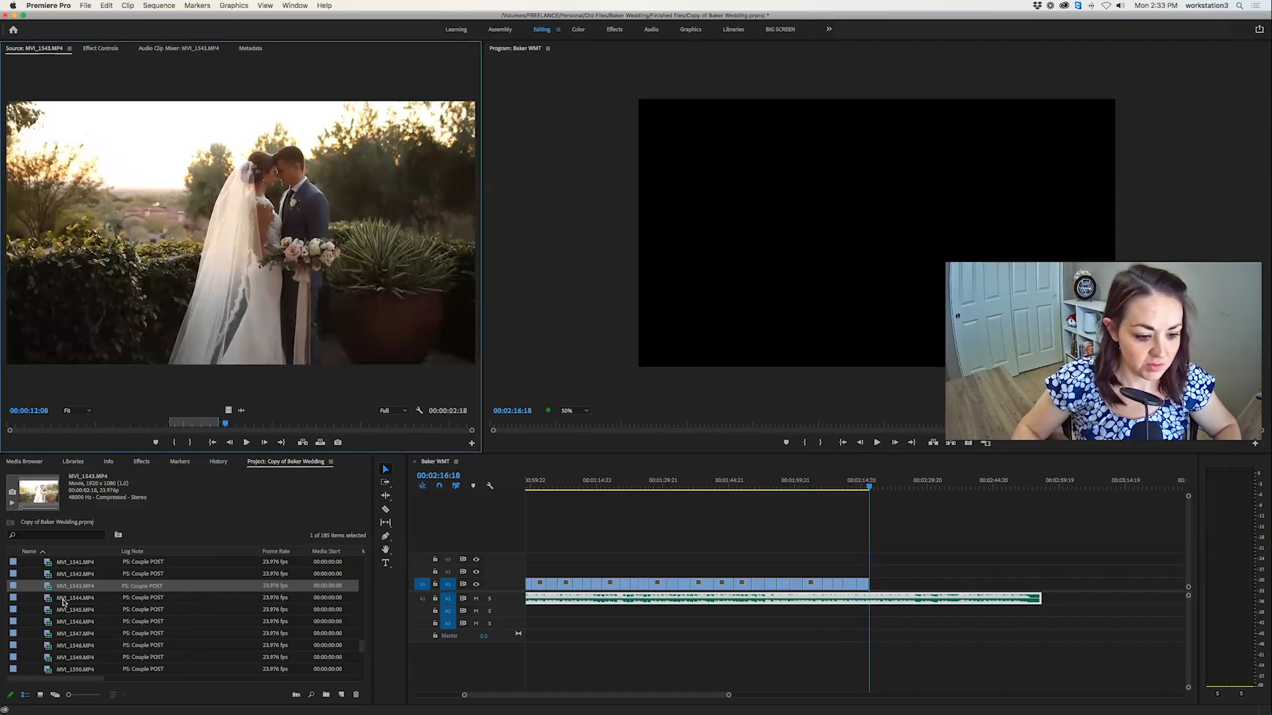
Compare the couple clips MVI_1543.MP4 through MVI_1546.MP4, skimming MVI_1544.MP4 and MVI_1545.MP4 for a usable shot.
double_click(48, 599)
double_click(46, 609)
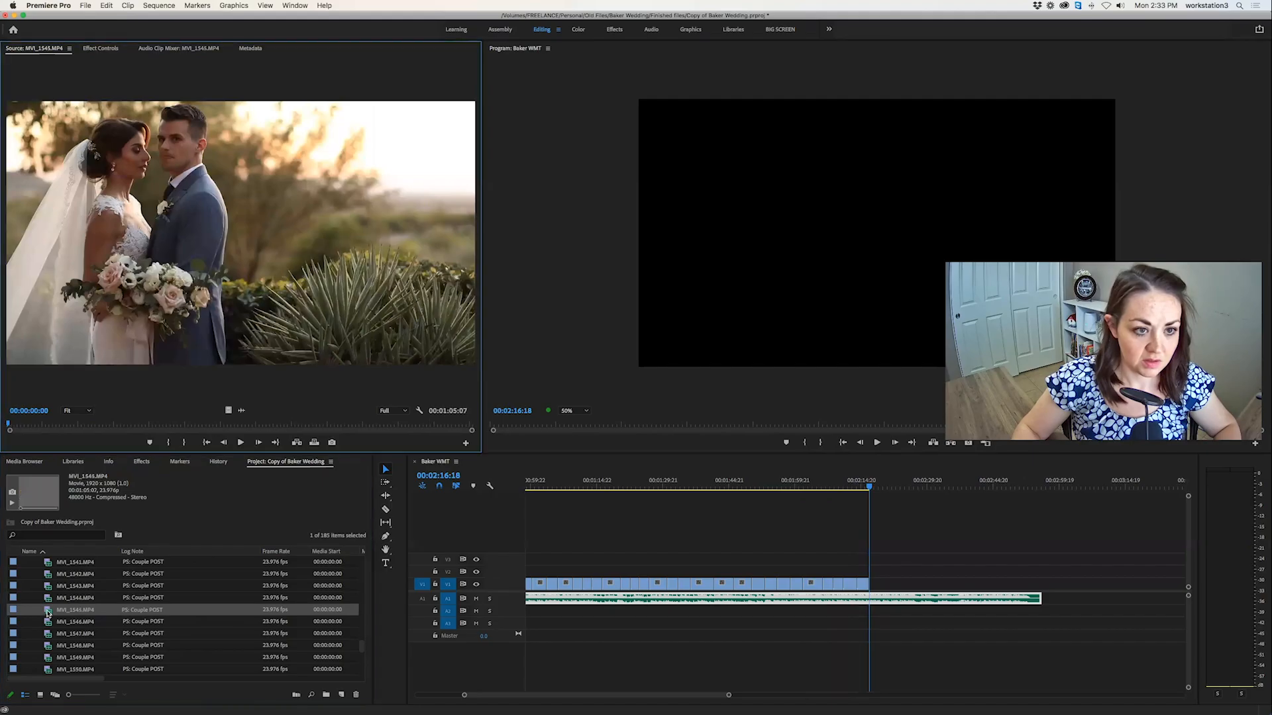
left_click(47, 599)
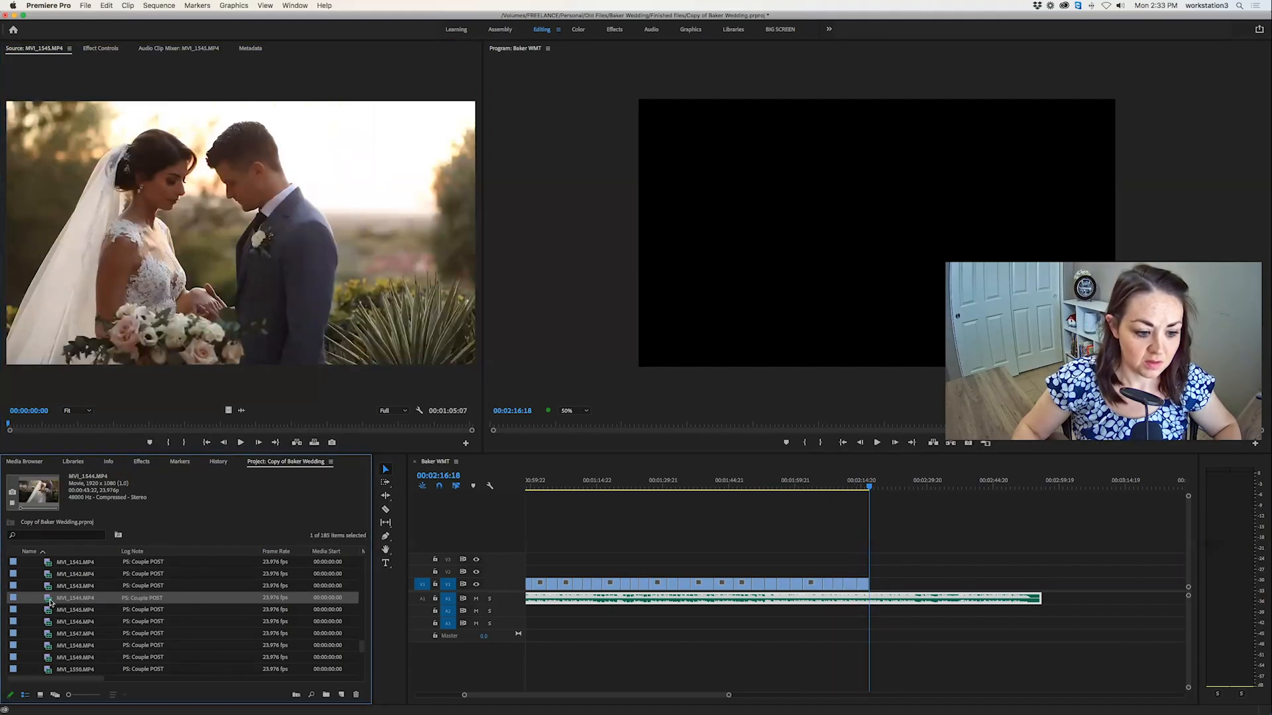
double_click(47, 588)
key("space")
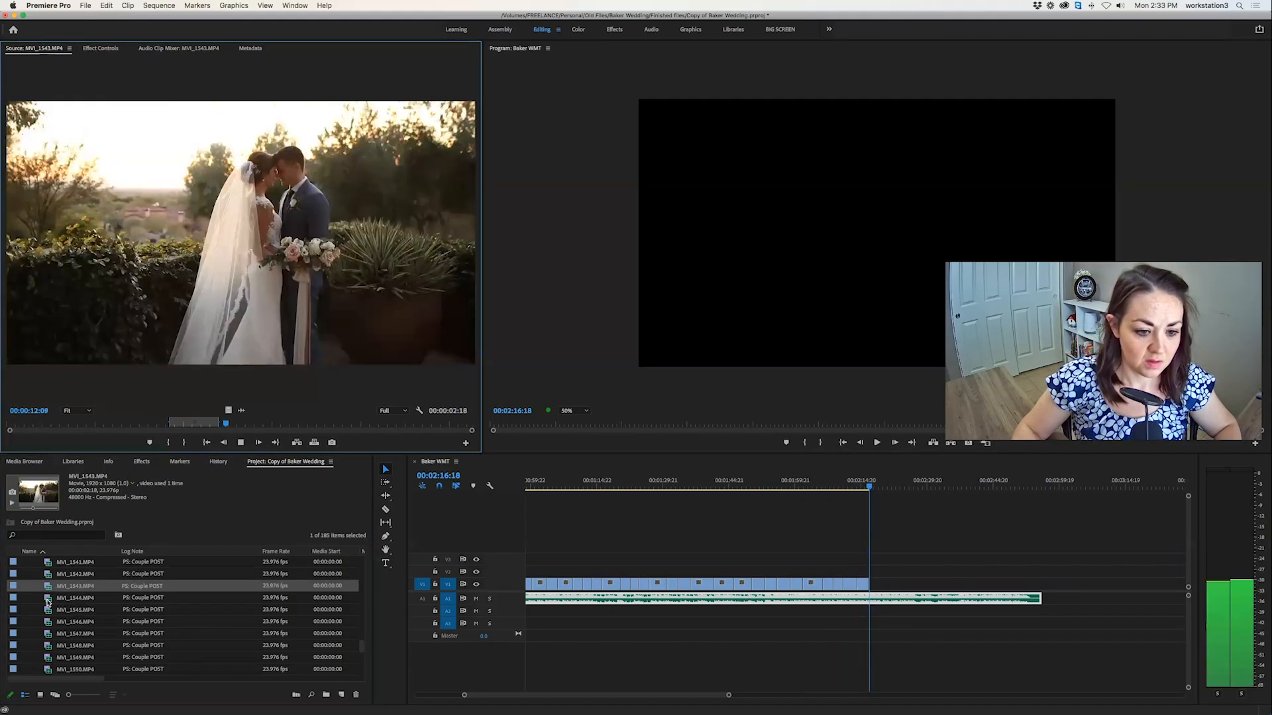
double_click(47, 598)
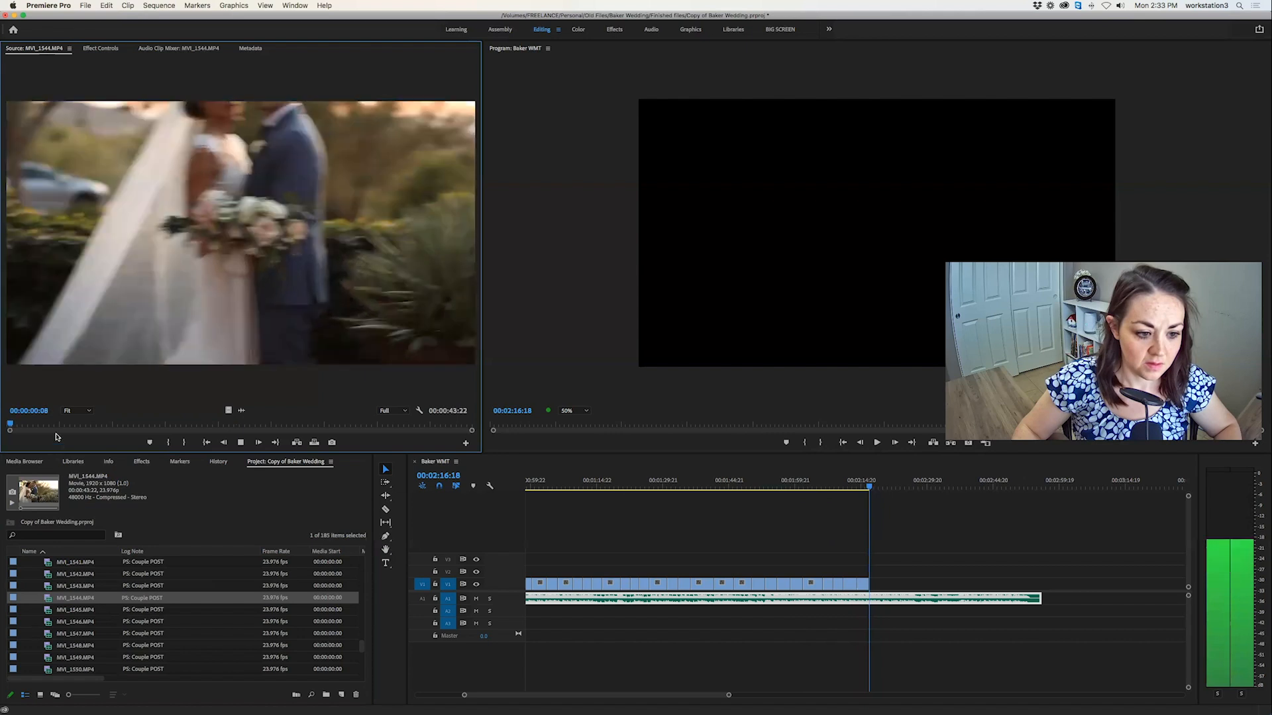
left_click_drag(86, 425, 441, 424)
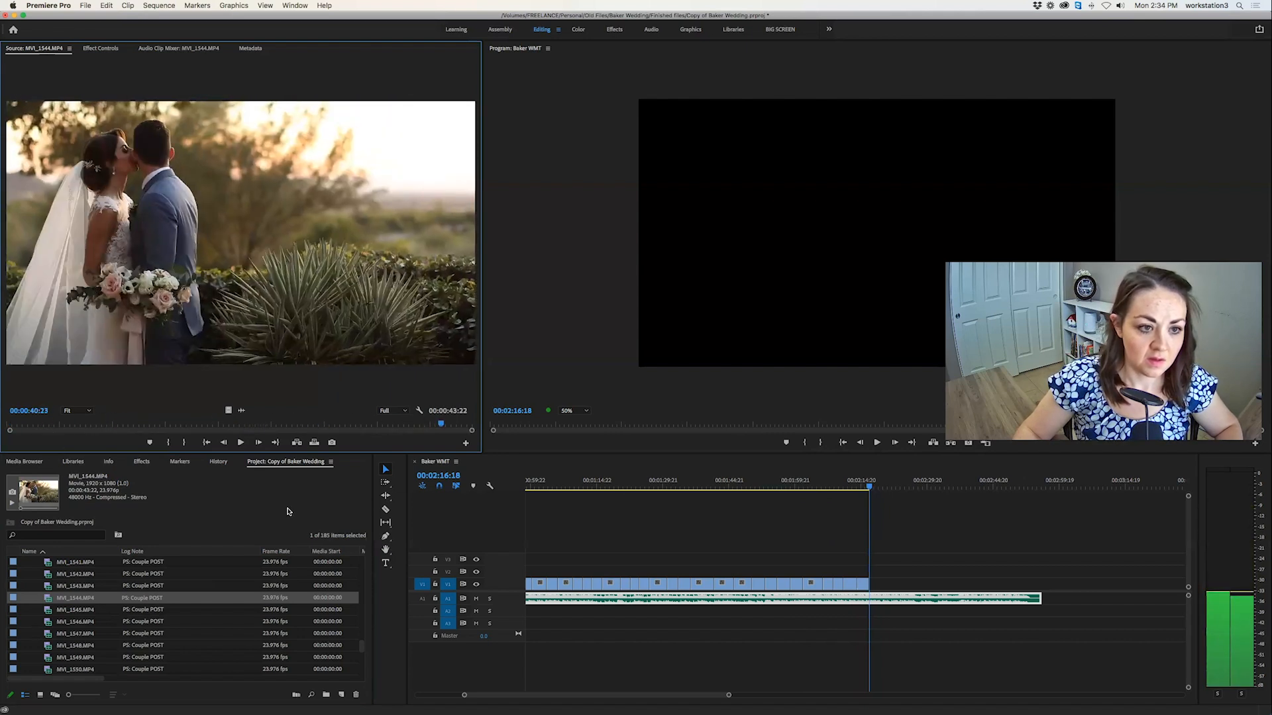
double_click(47, 612)
left_click_drag(53, 424, 254, 426)
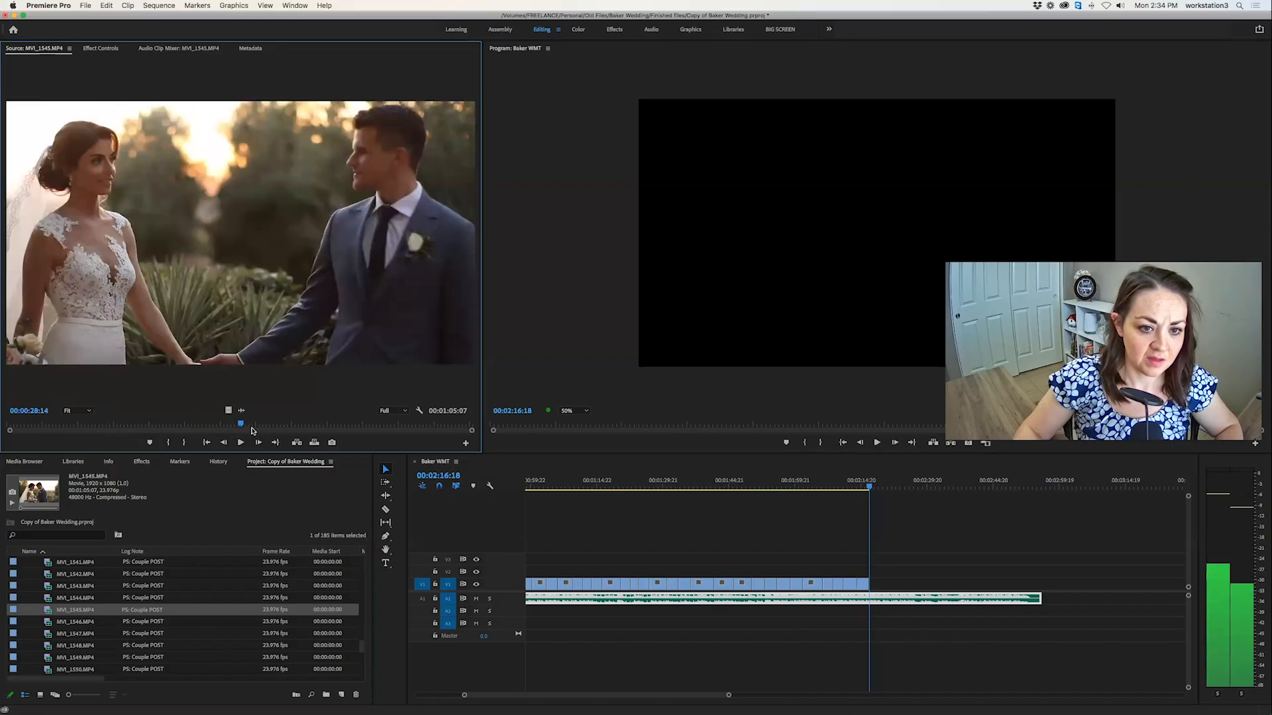
double_click(50, 622)
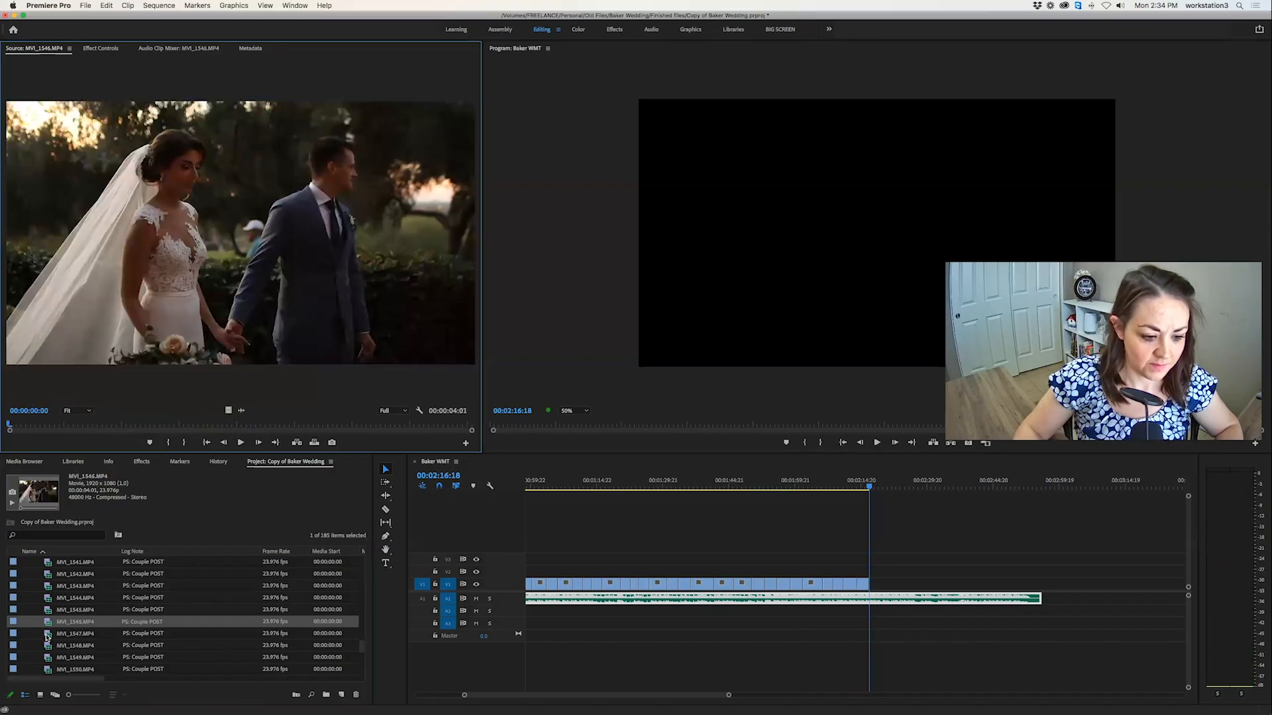
left_click(47, 635)
Open the couple close-up MVI_1548.MP4, skim to the kiss, and mark a 00:00:02:00 section there around 00:00:39.
double_click(47, 648)
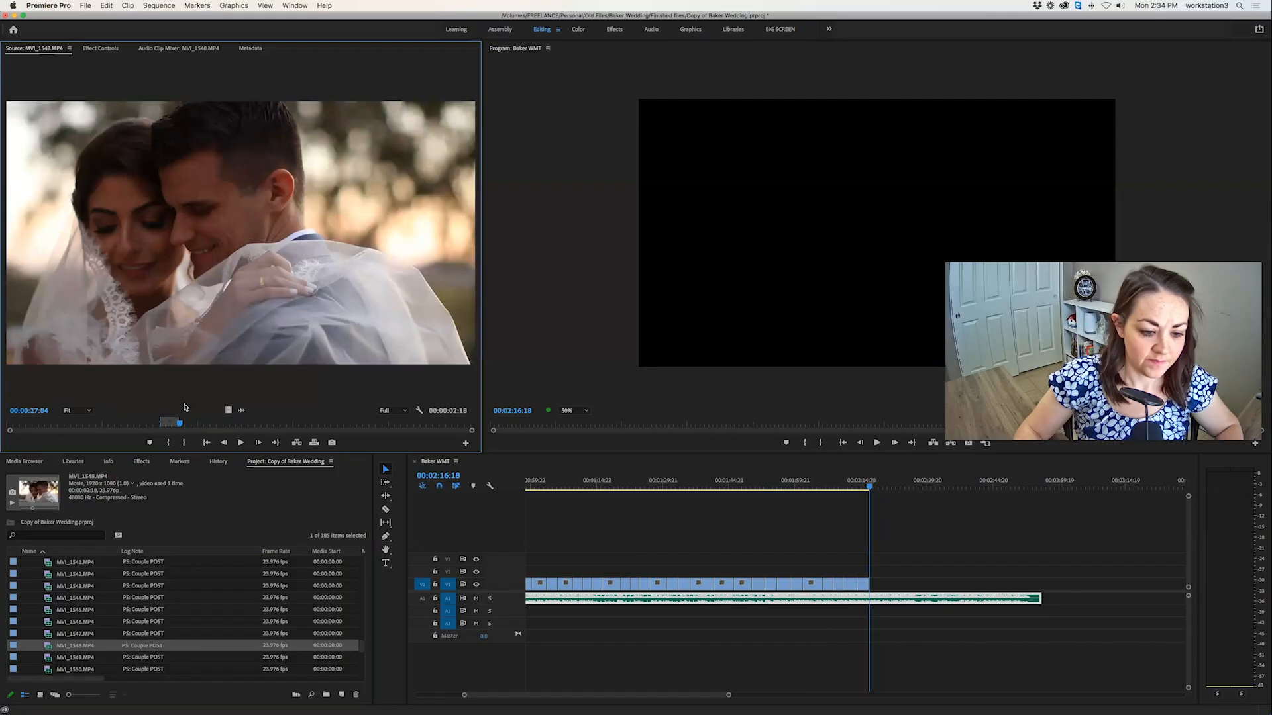
left_click_drag(151, 422, 236, 429)
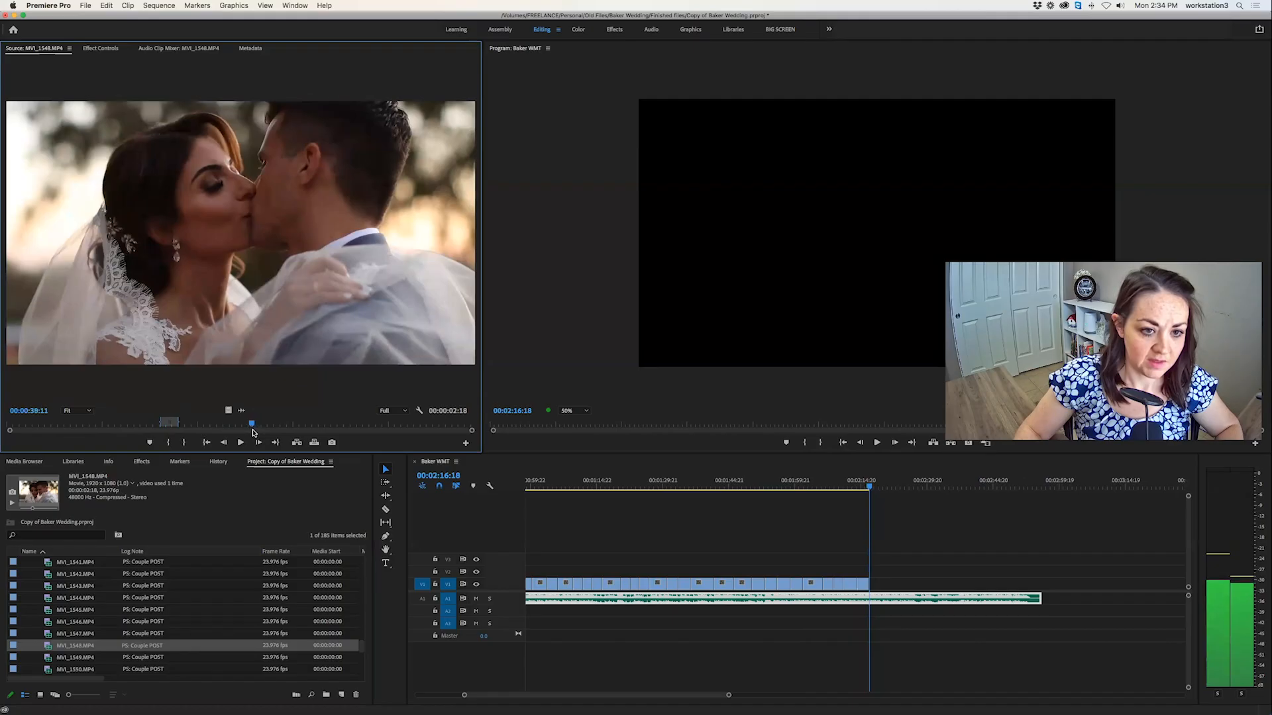
left_click_drag(252, 425, 245, 431)
key("i")
key("space")
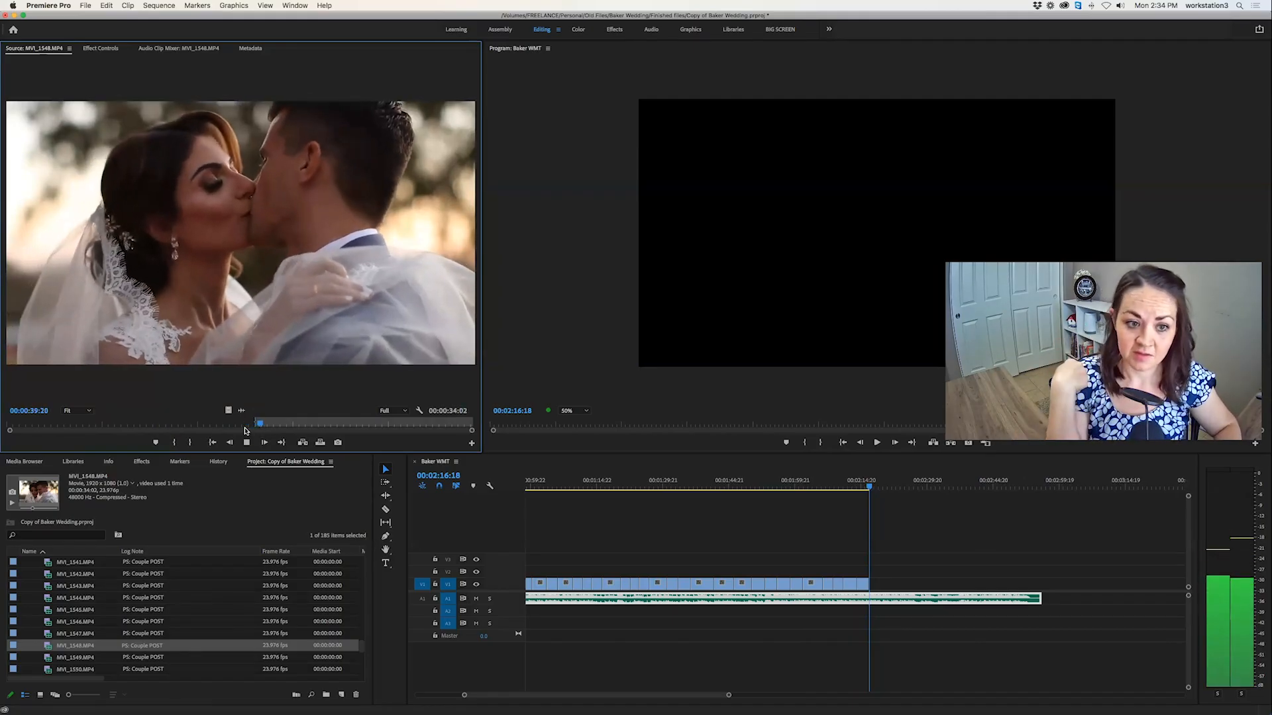
key("o")
Mark a 00:00:03:03 section of the kiss in MVI_1548.MP4 starting around 00:00:56 and overwrite it at 00:02:16:18.
left_click_drag(272, 424, 380, 430)
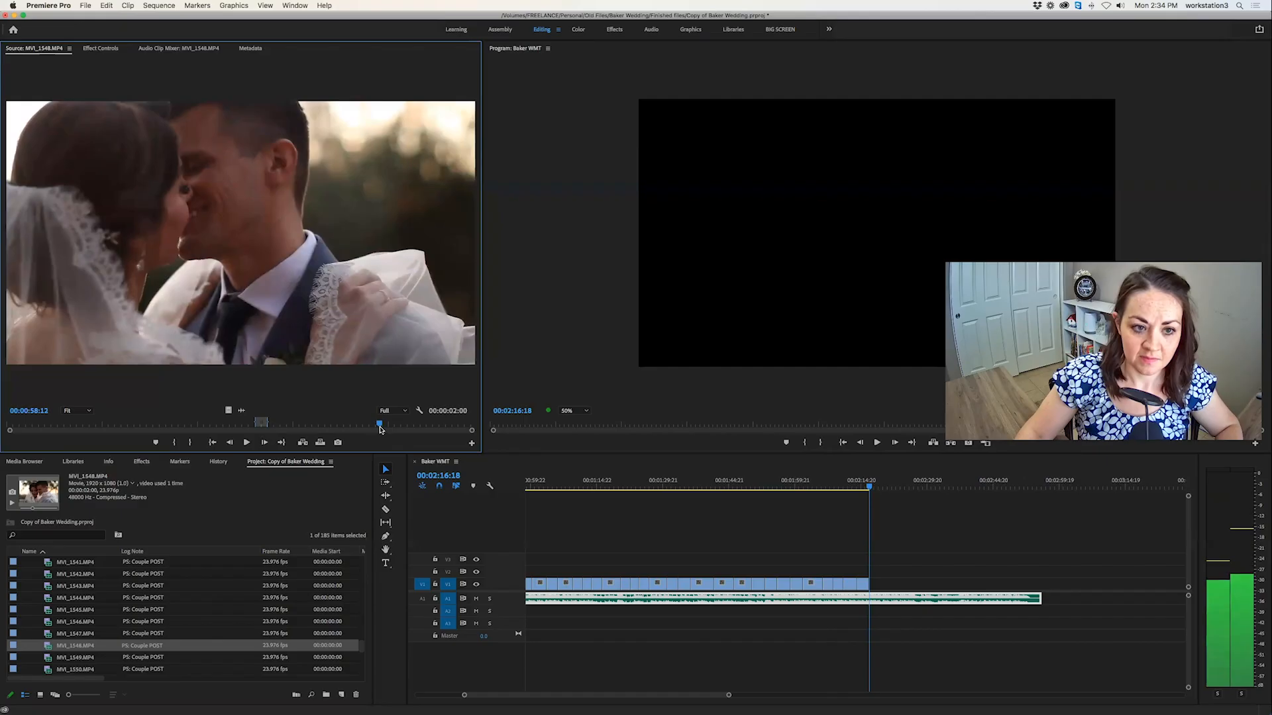
key("i")
key("space")
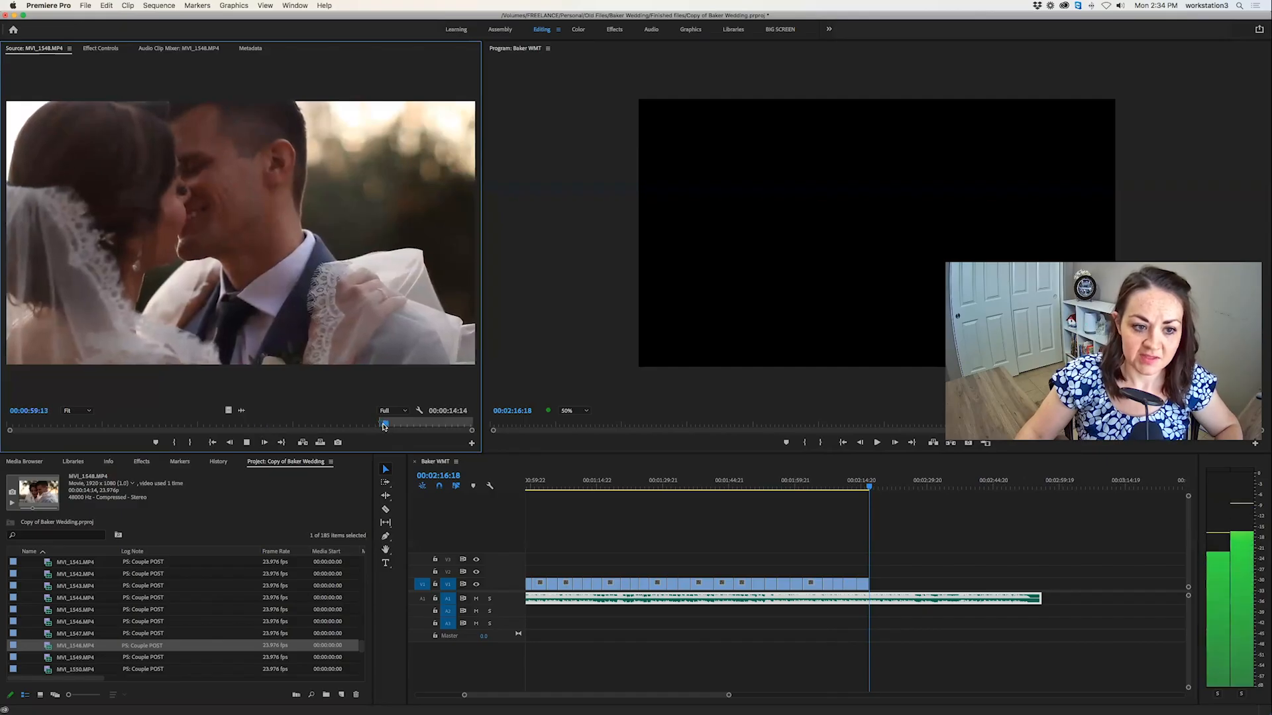
left_click_drag(383, 426, 353, 429)
key("j")
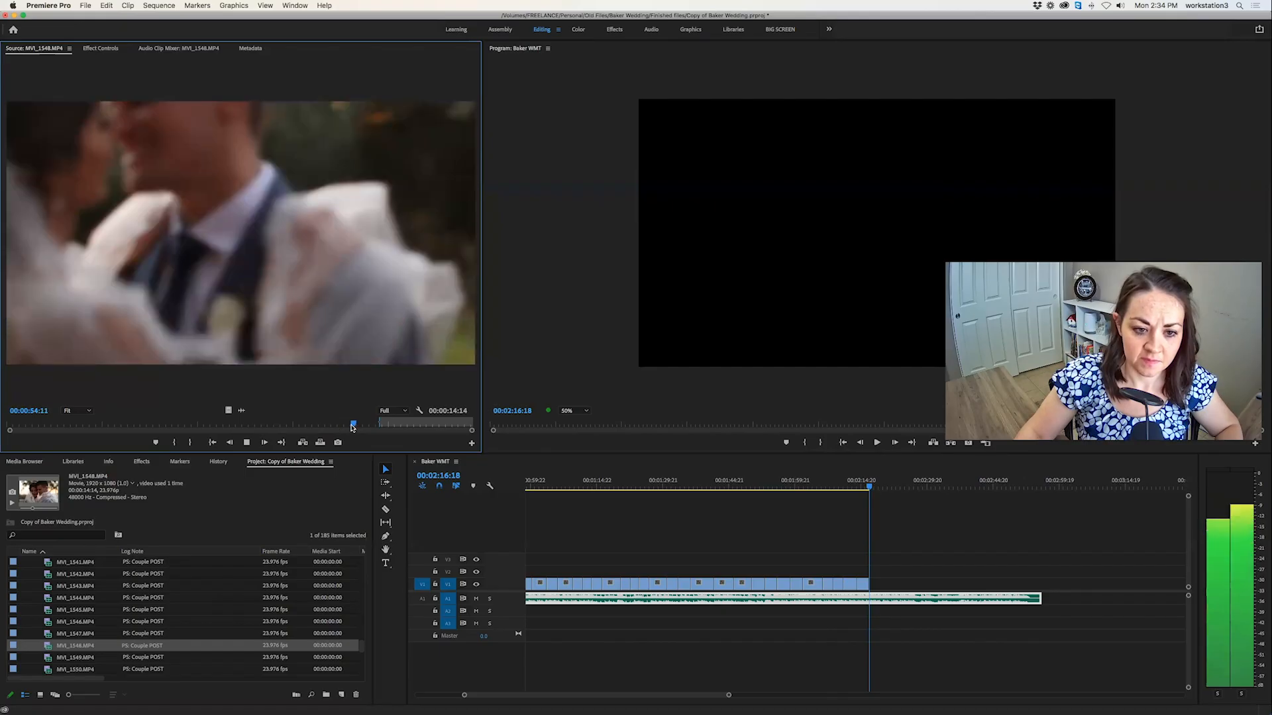
key("space")
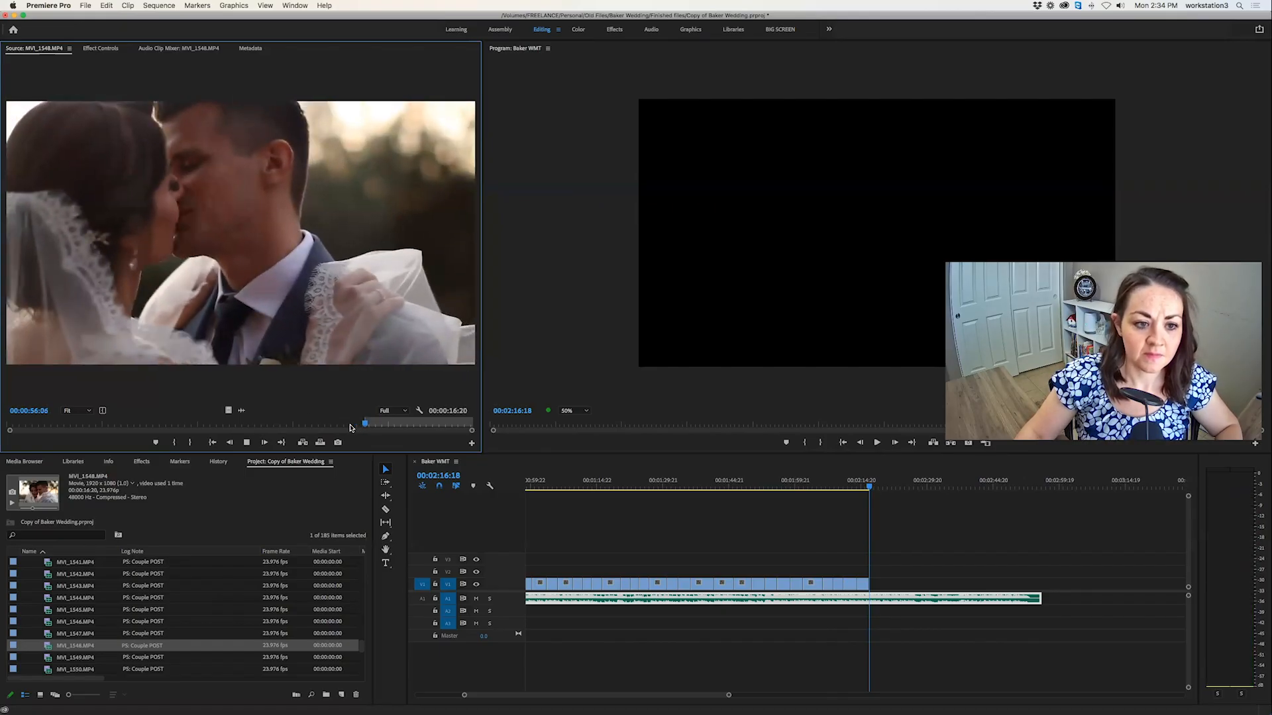
key("space")
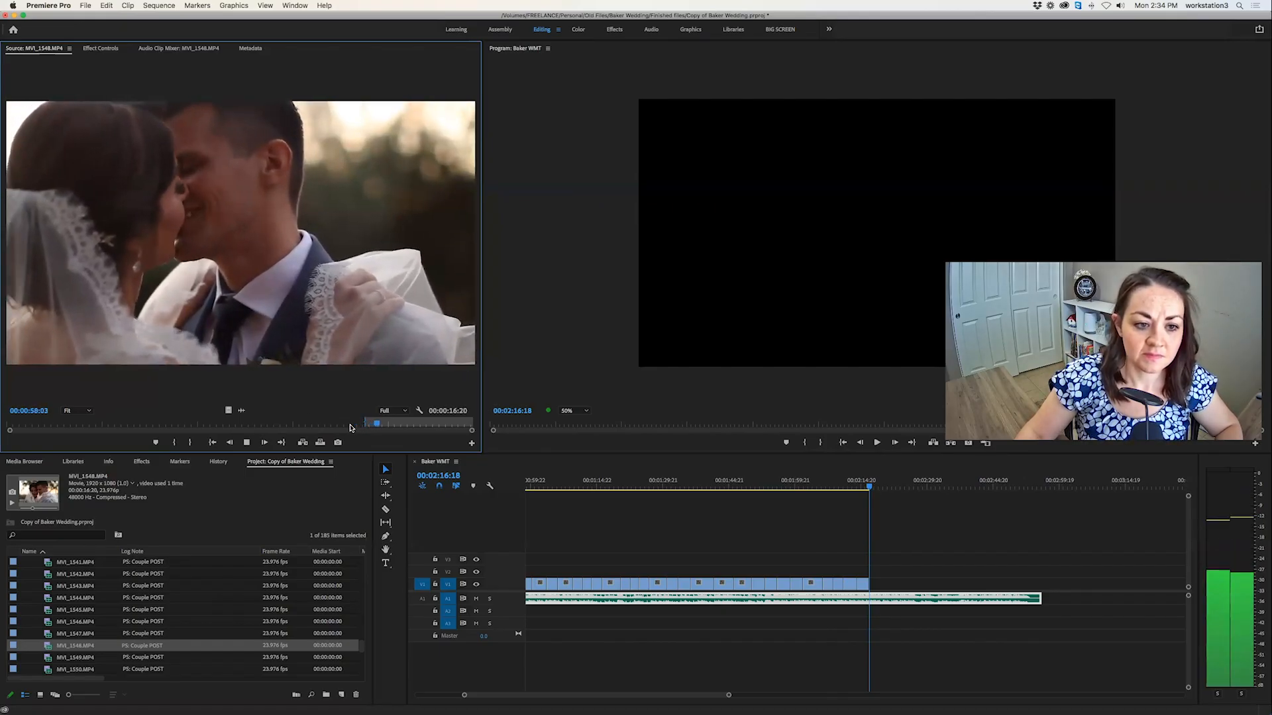
key("o")
left_click(321, 443)
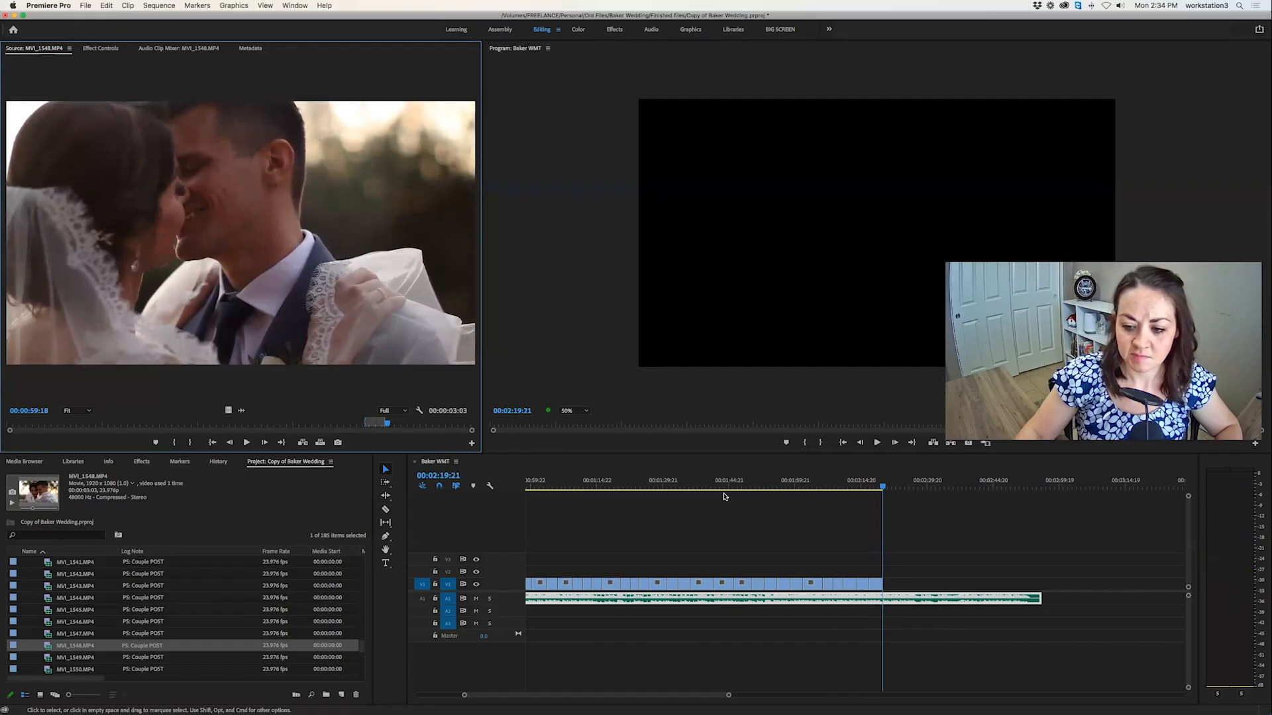
Open the veil clip MVI_1549.MP4, mark a 00:00:02:16 section starting around 00:00:07, and overwrite it at 00:02:19:21.
double_click(41, 659)
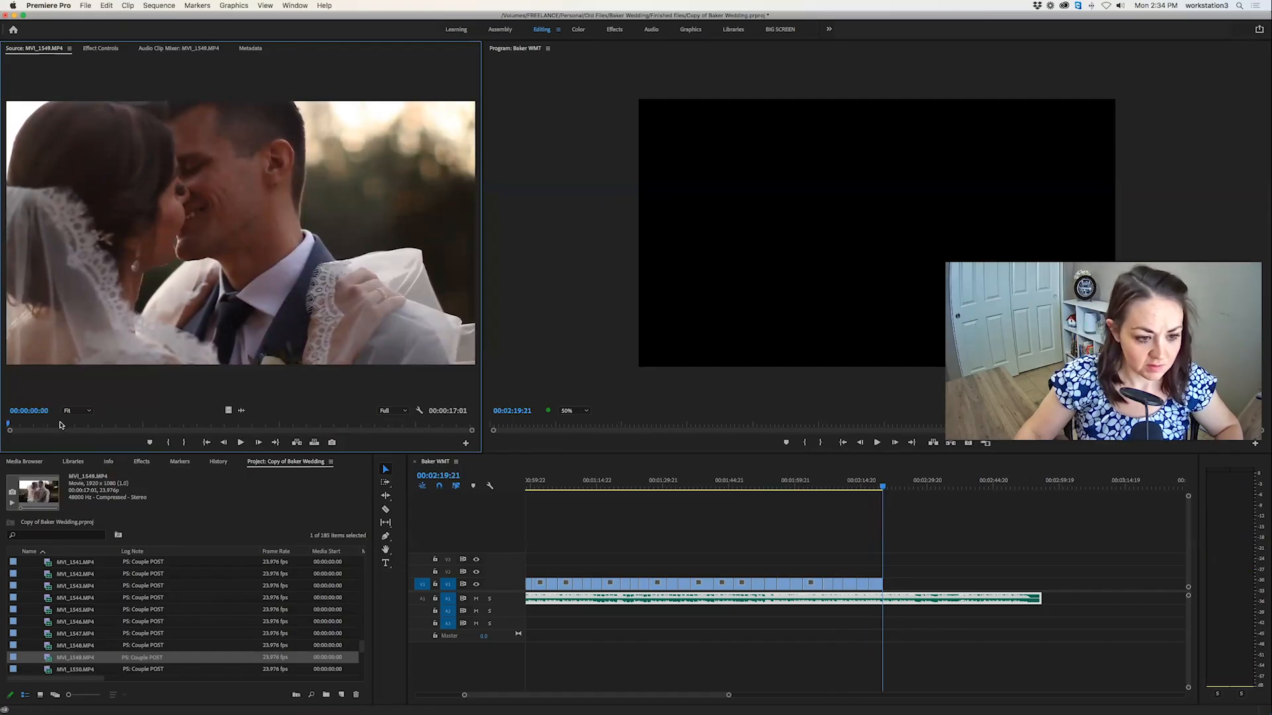
key("space")
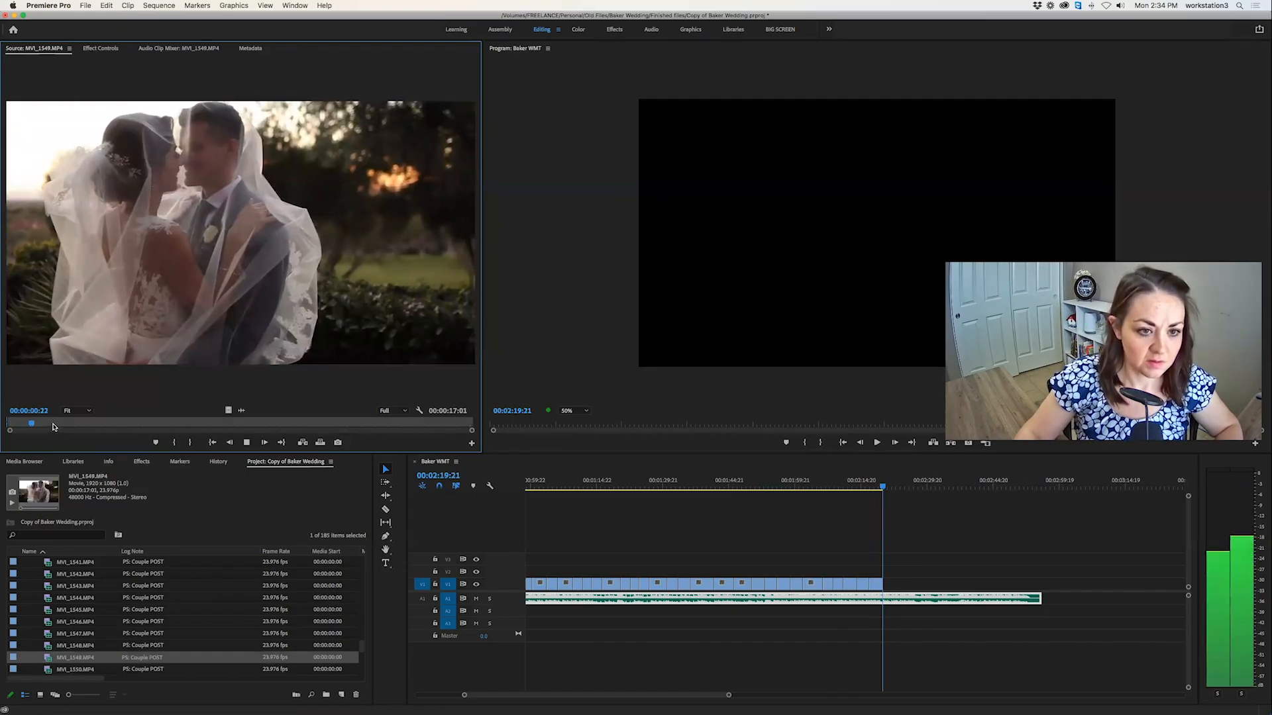
key("i")
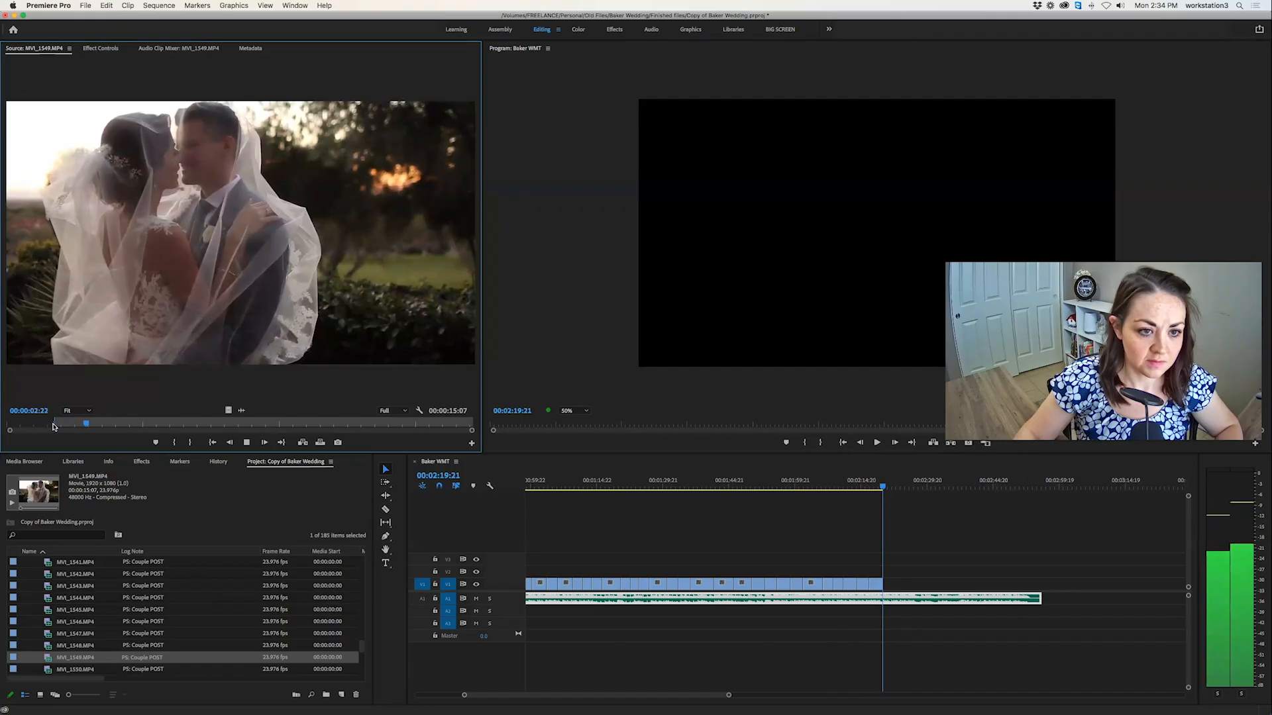
key("i")
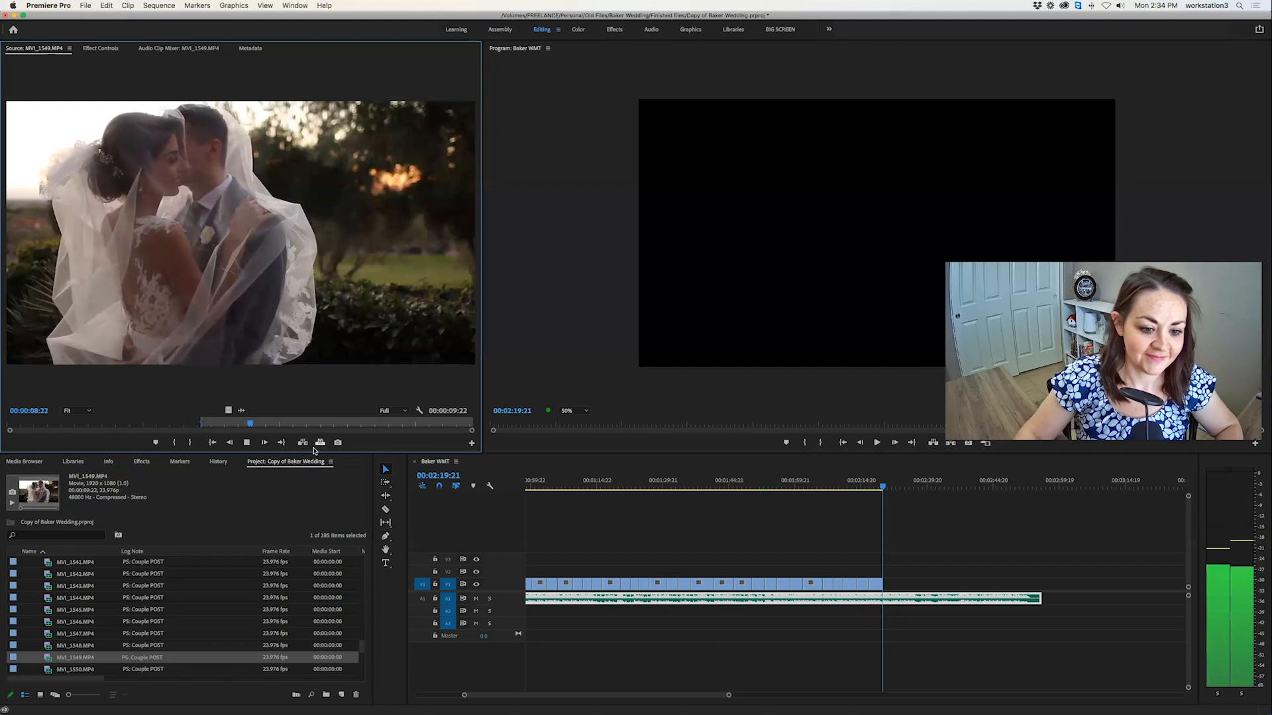
key("o")
left_click(412, 423)
left_click_drag(416, 422, 380, 423)
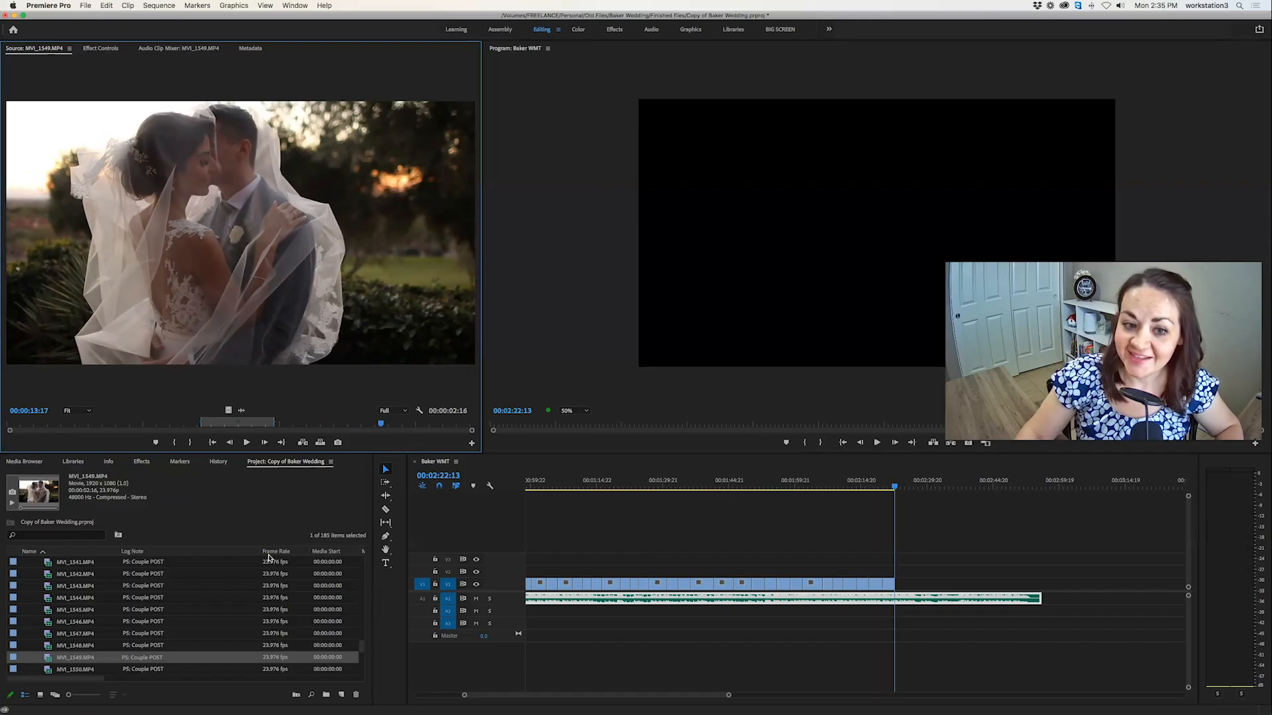
Skim the couple clip MVI_1550.MP4 and preview the clips MVI_1551.MP4 through MVI_1553.MP4 for another shot.
scroll(77, 629, "down", 5)
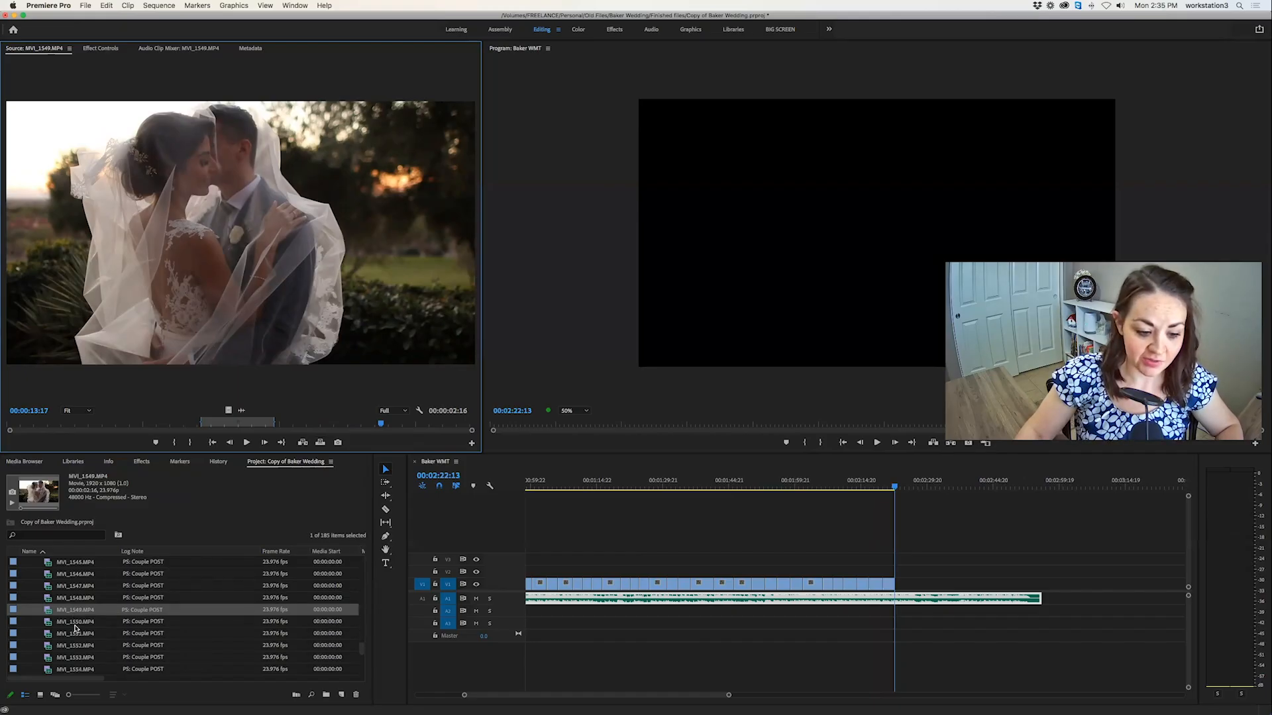
double_click(42, 609)
left_click_drag(53, 424, 423, 424)
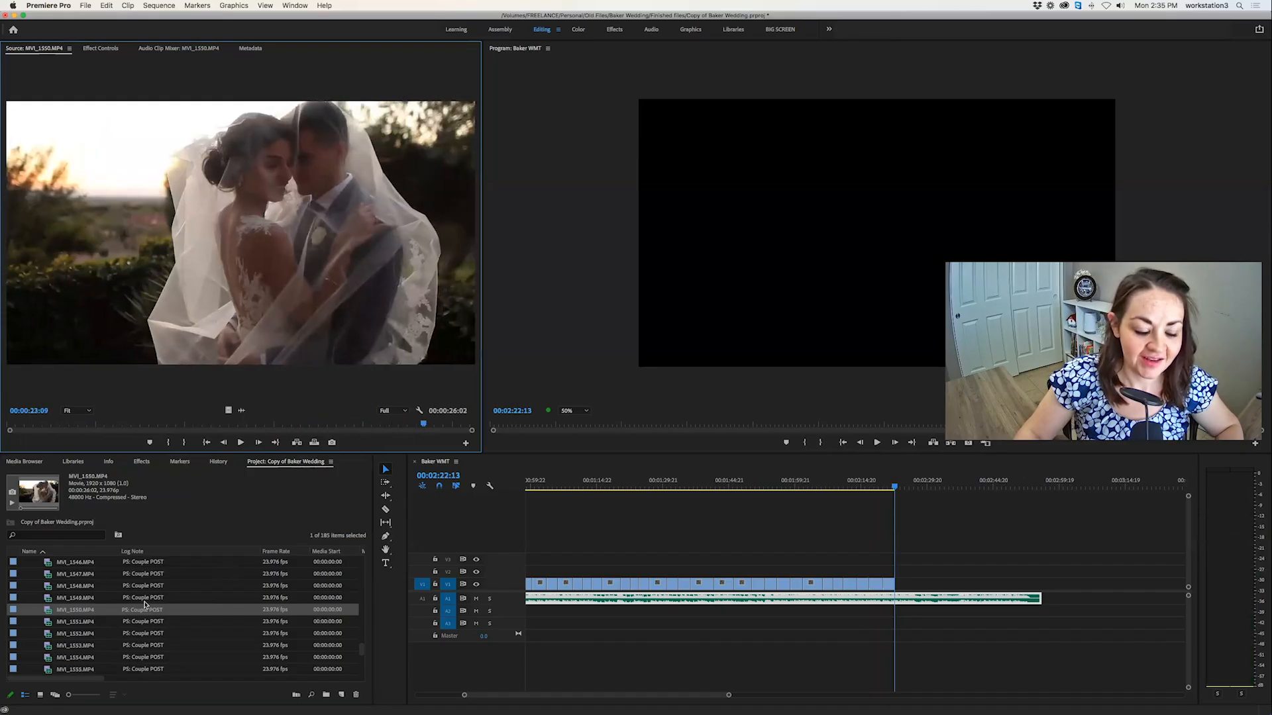
double_click(49, 623)
double_click(48, 634)
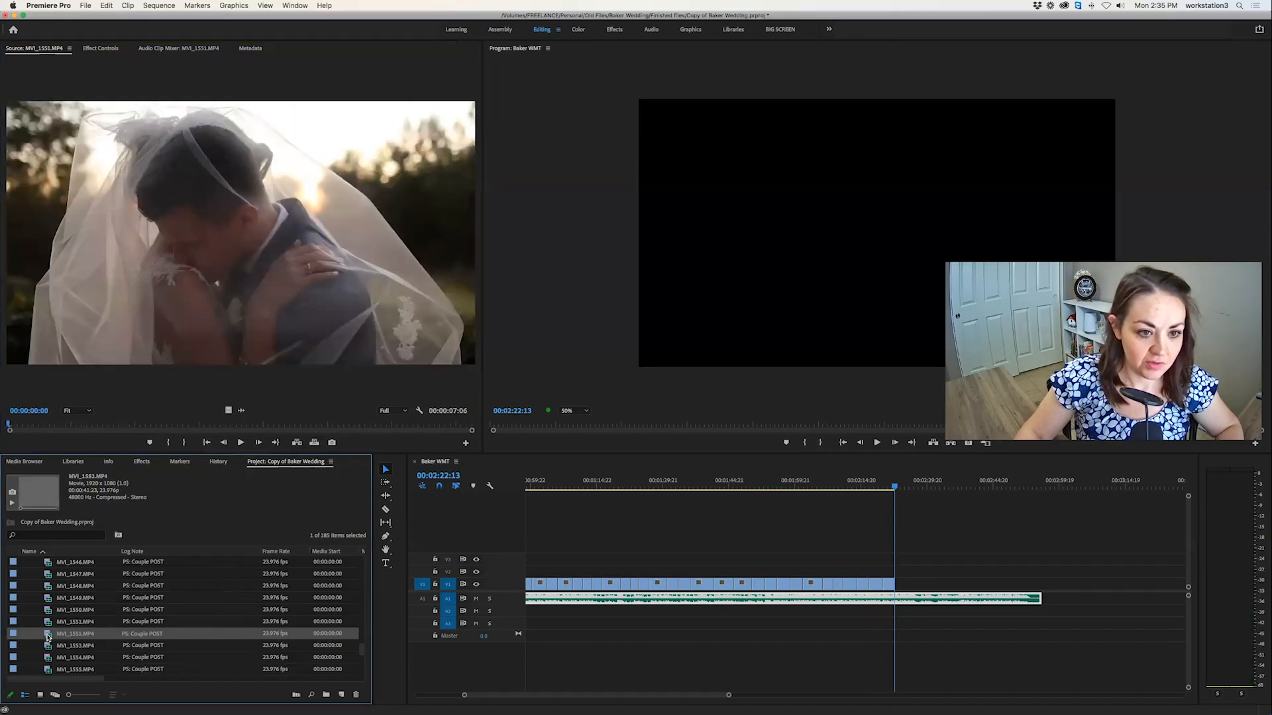
double_click(48, 646)
Open the long-veil clip MVI_1554.MP4 and overwrite its marked 00:00:01:15 section at 00:02:22:13.
double_click(47, 657)
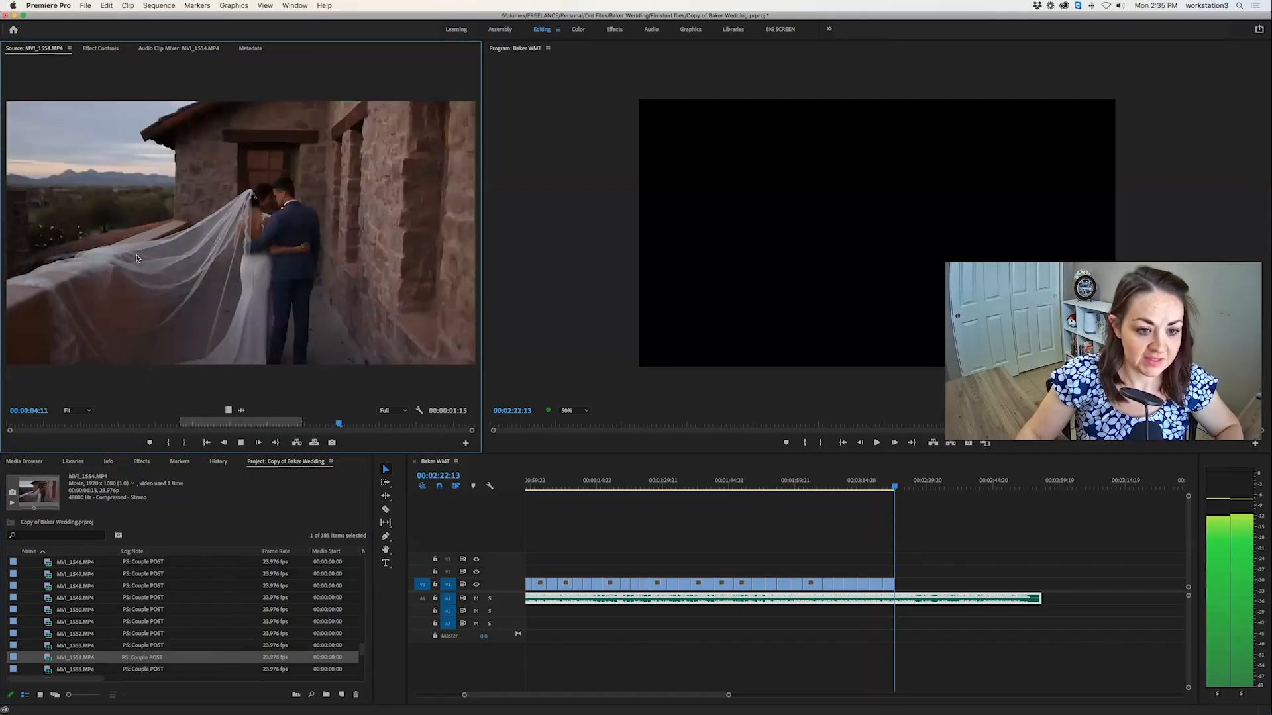
left_click(182, 425)
left_click_drag(182, 424, 332, 427)
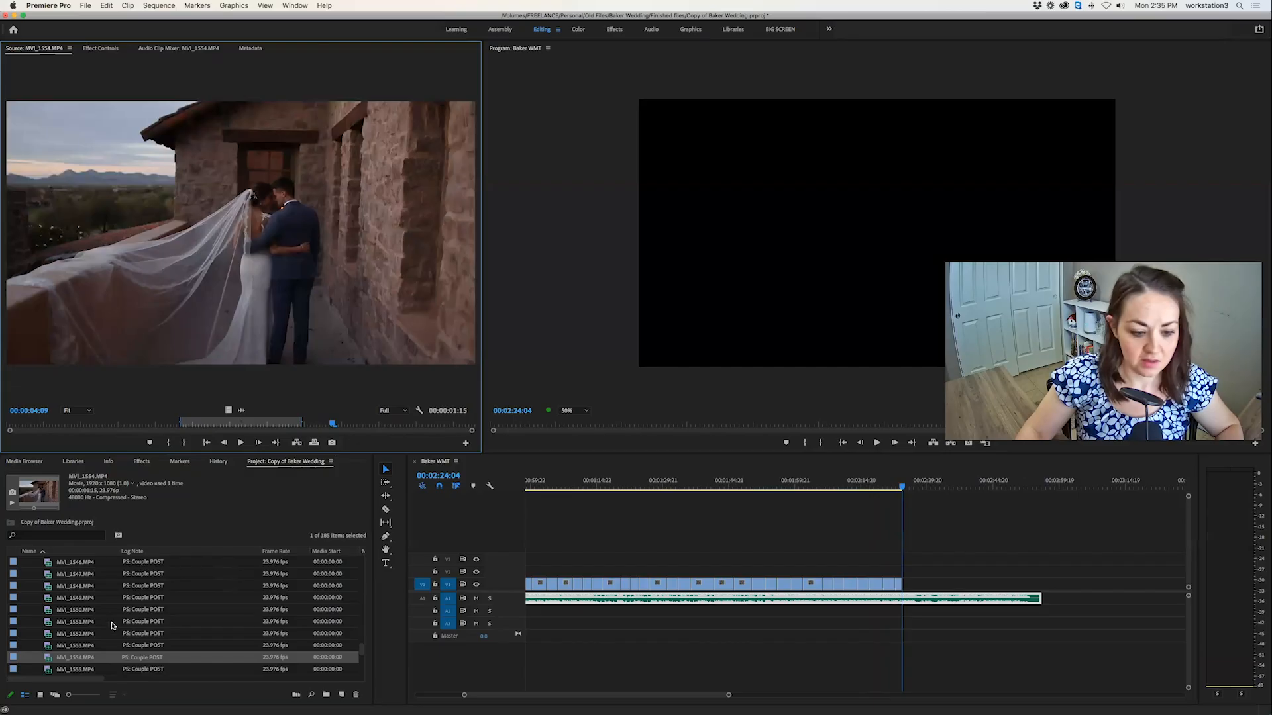
Preview the last couple clip MVI_1557.MP4 and the reception table clip MVI_1558.MP4.
scroll(76, 641, "down", 5)
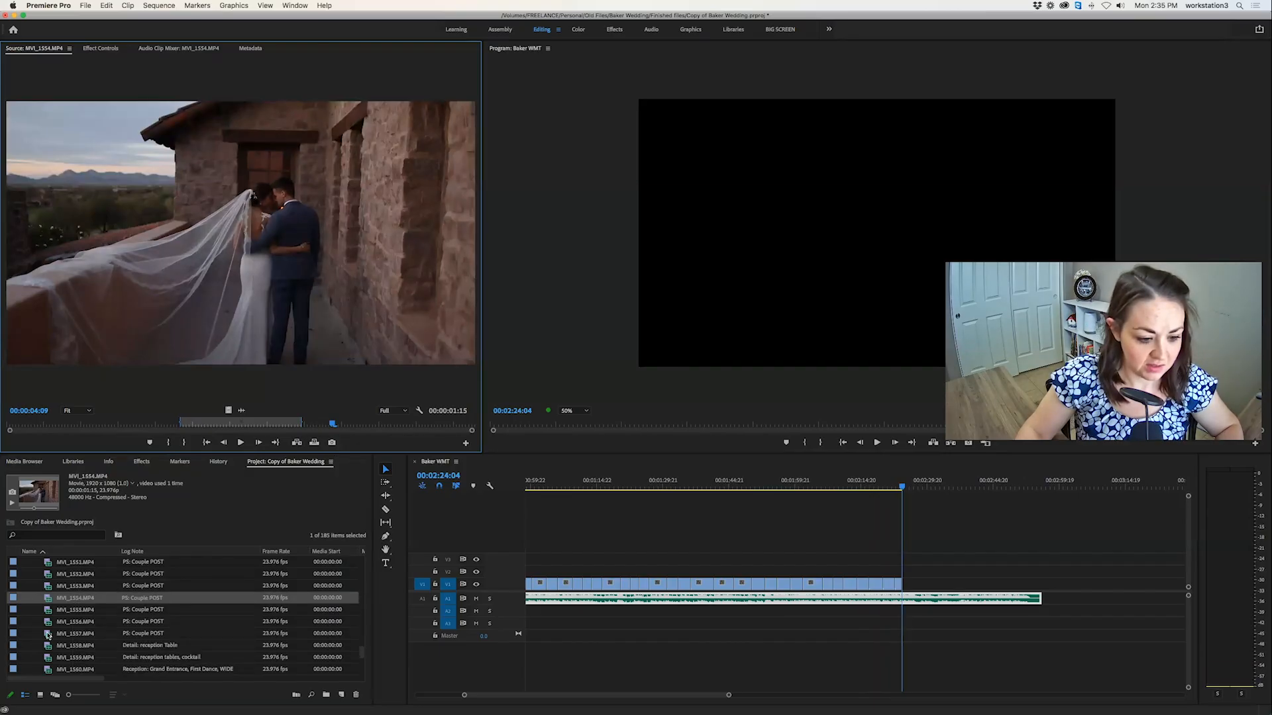
double_click(47, 635)
key("space")
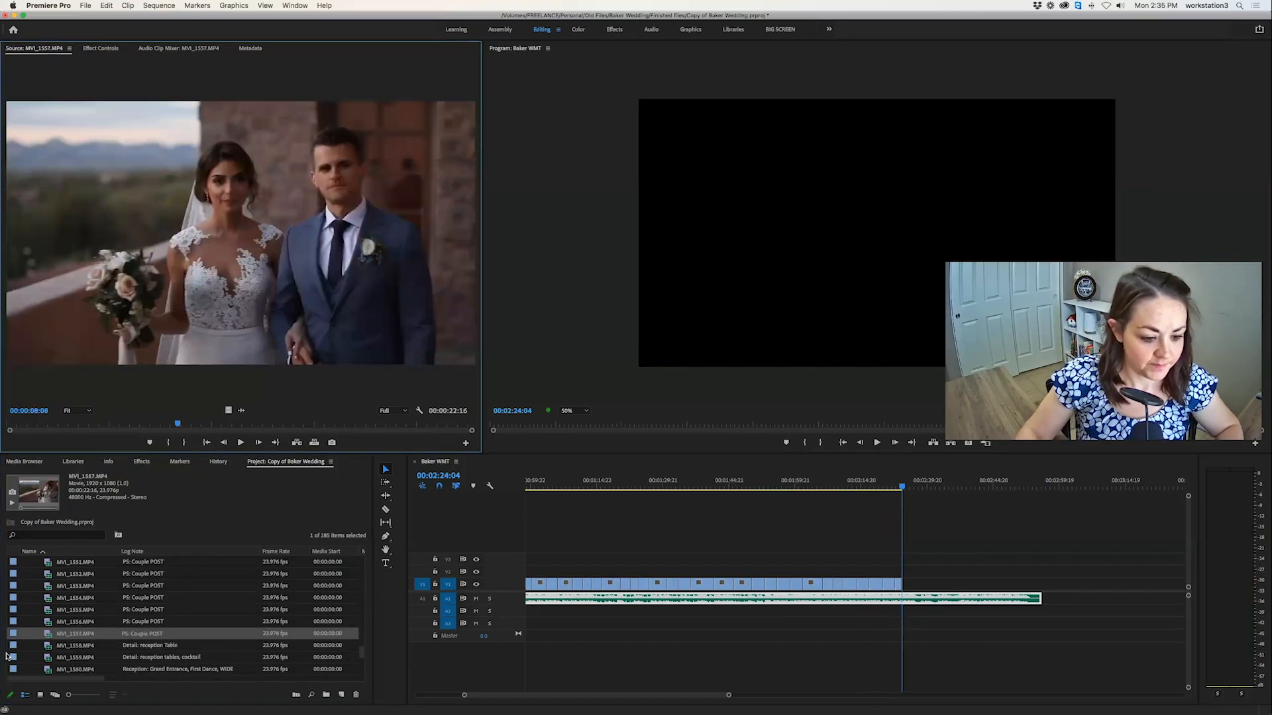
scroll(33, 636, "down", 4)
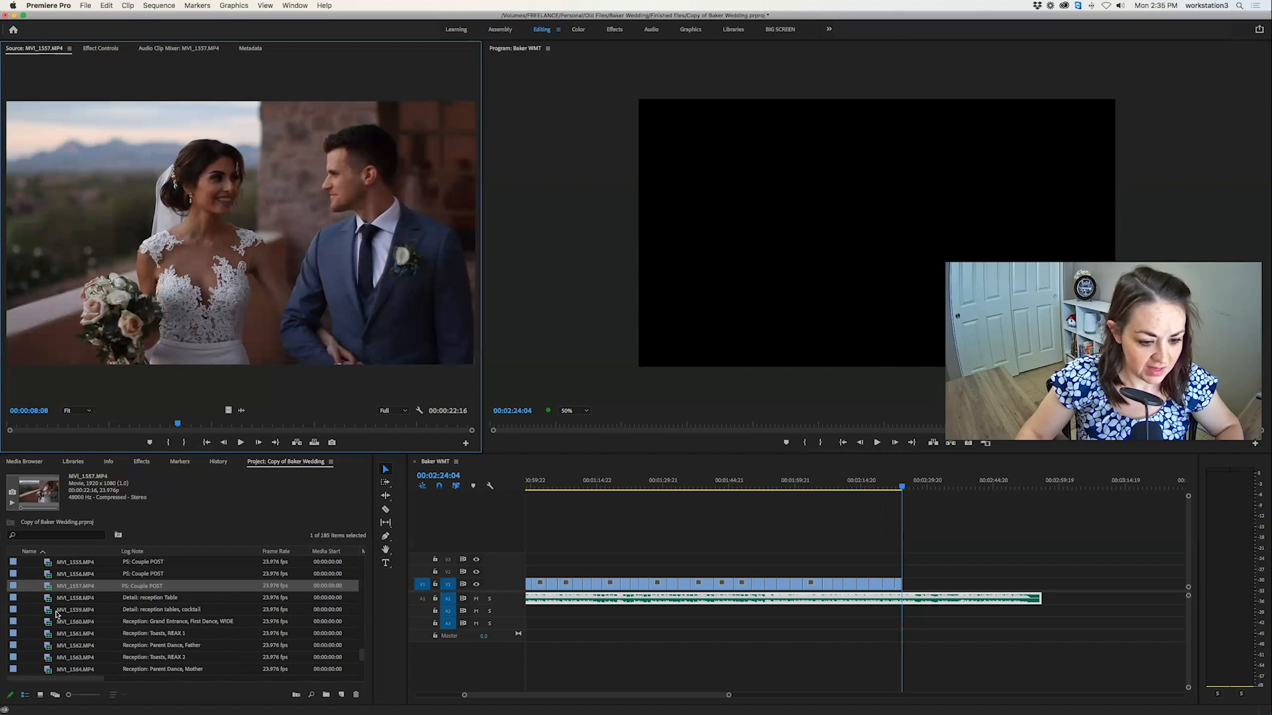
left_click(41, 598)
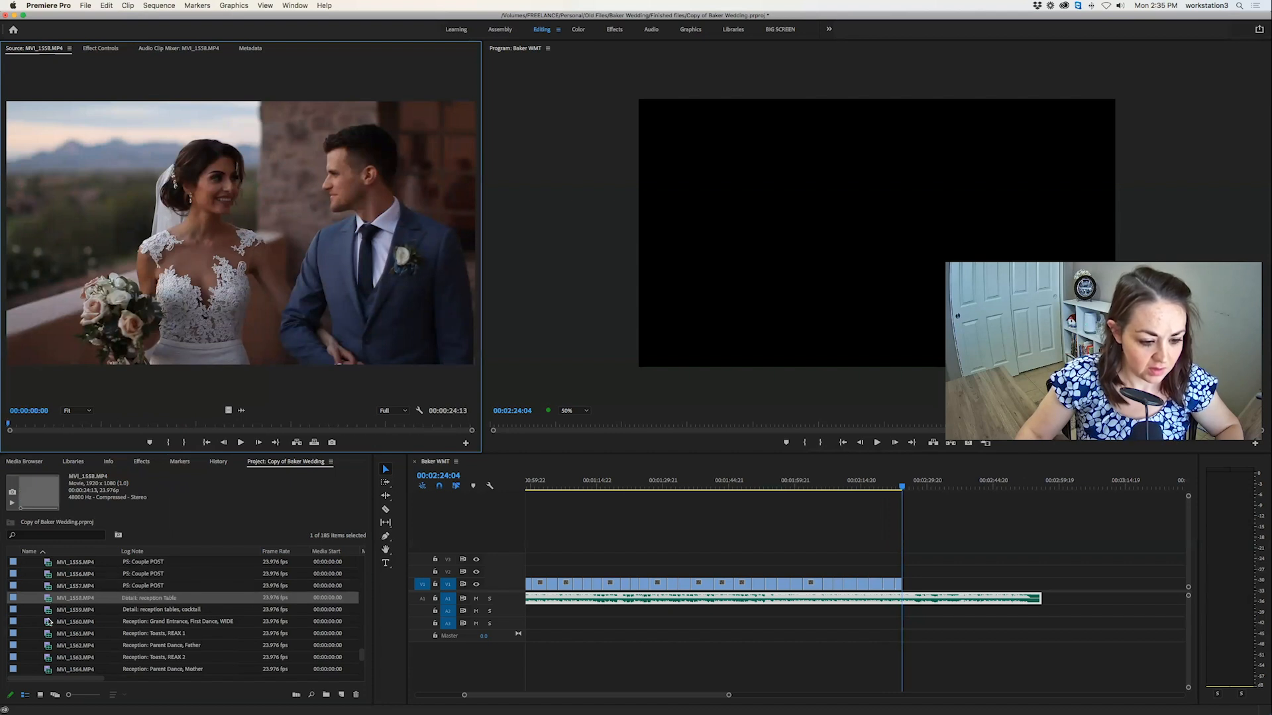
Open the grand entrance and first dance clip MVI_1560.MP4, skim to the entrance, and set an In point around 00:01:52.
double_click(48, 625)
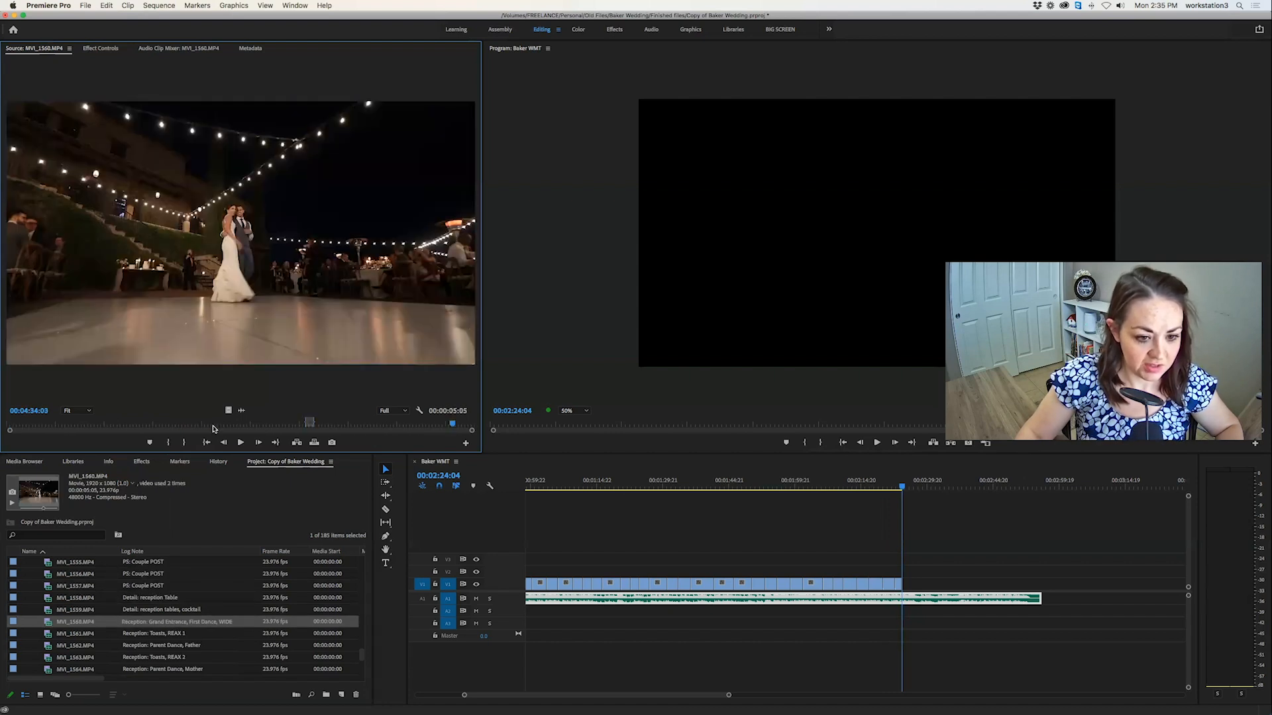
left_click(213, 428)
mouse_move(196, 428)
left_mouse_down()
mouse_move(164, 427)
mouse_move(189, 427)
left_mouse_up()
key("i")
key("space")
key("space")
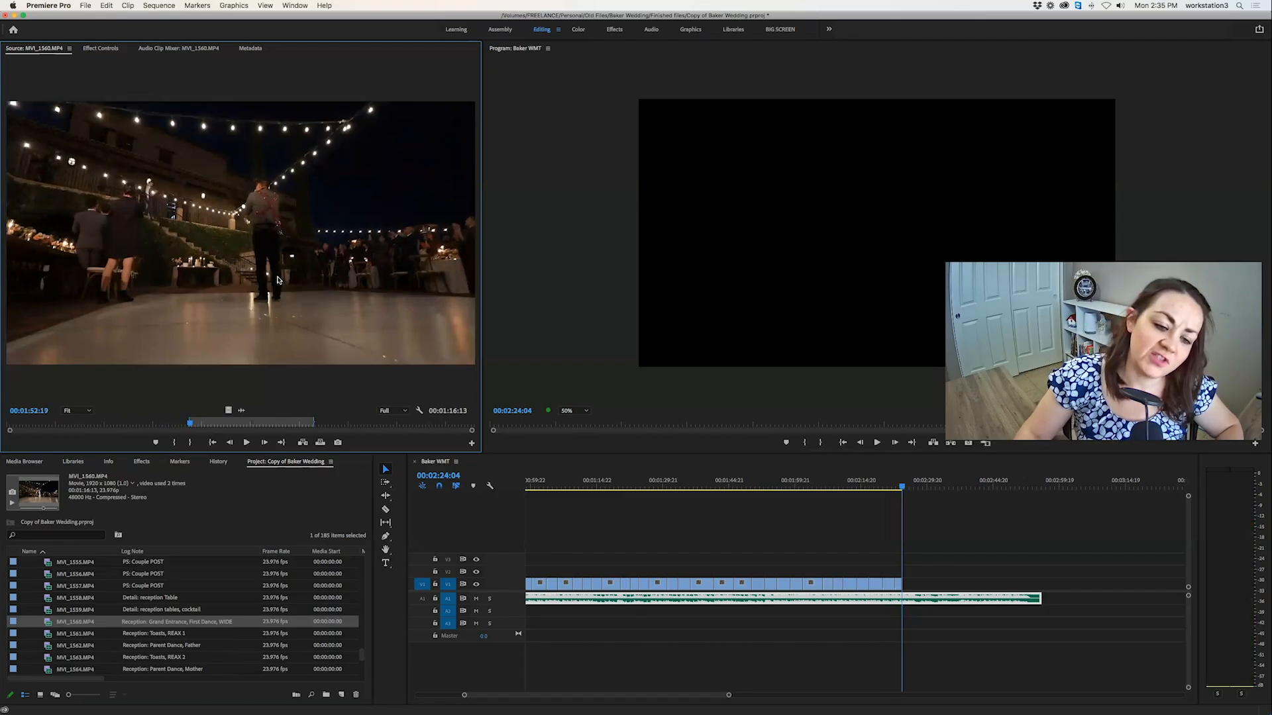
key("space")
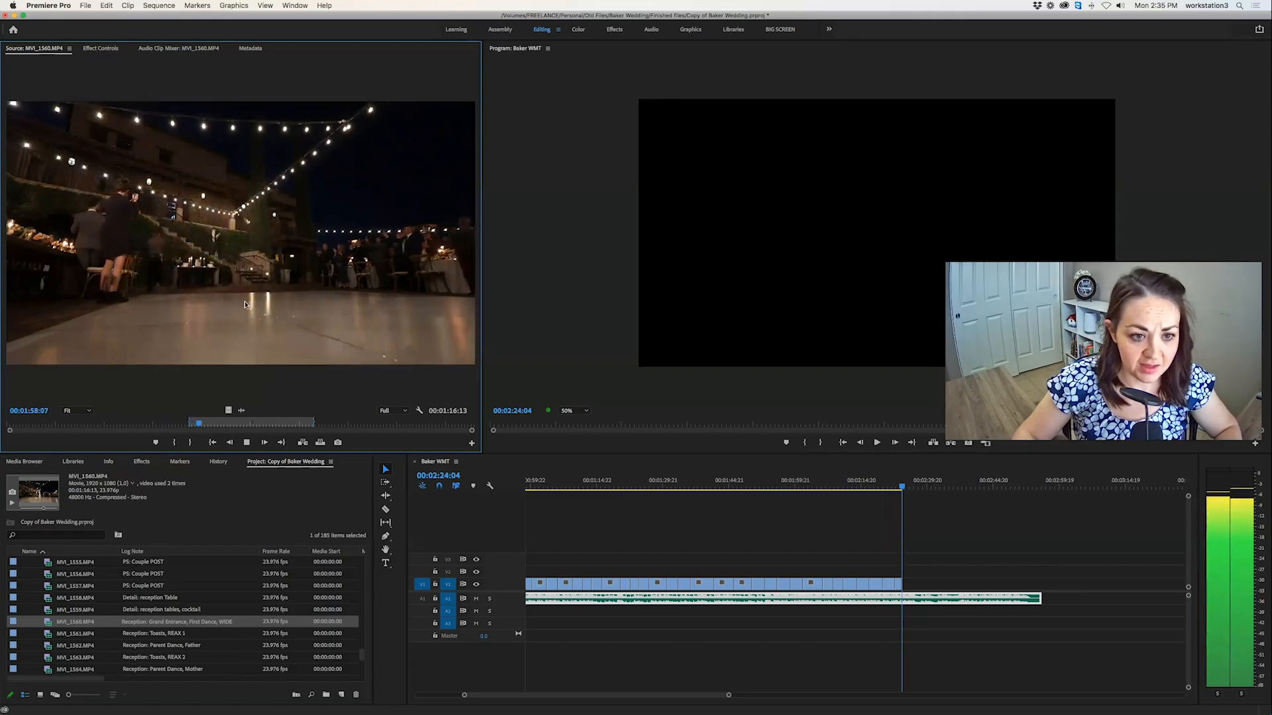
Mark a 00:00:02:23 section of the couple's entrance in MVI_1560.MP4 starting around 00:01:59 and overwrite it at 00:02:24:04.
key("i")
key("space")
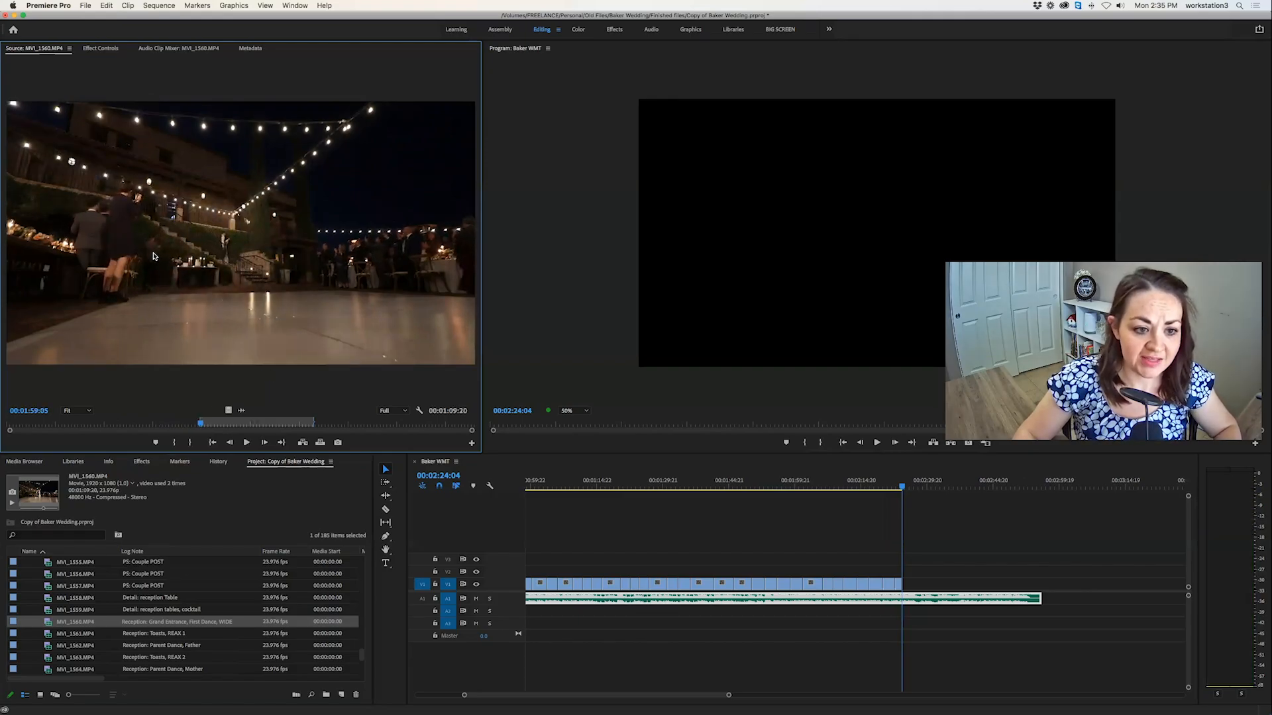
key("space")
key("i")
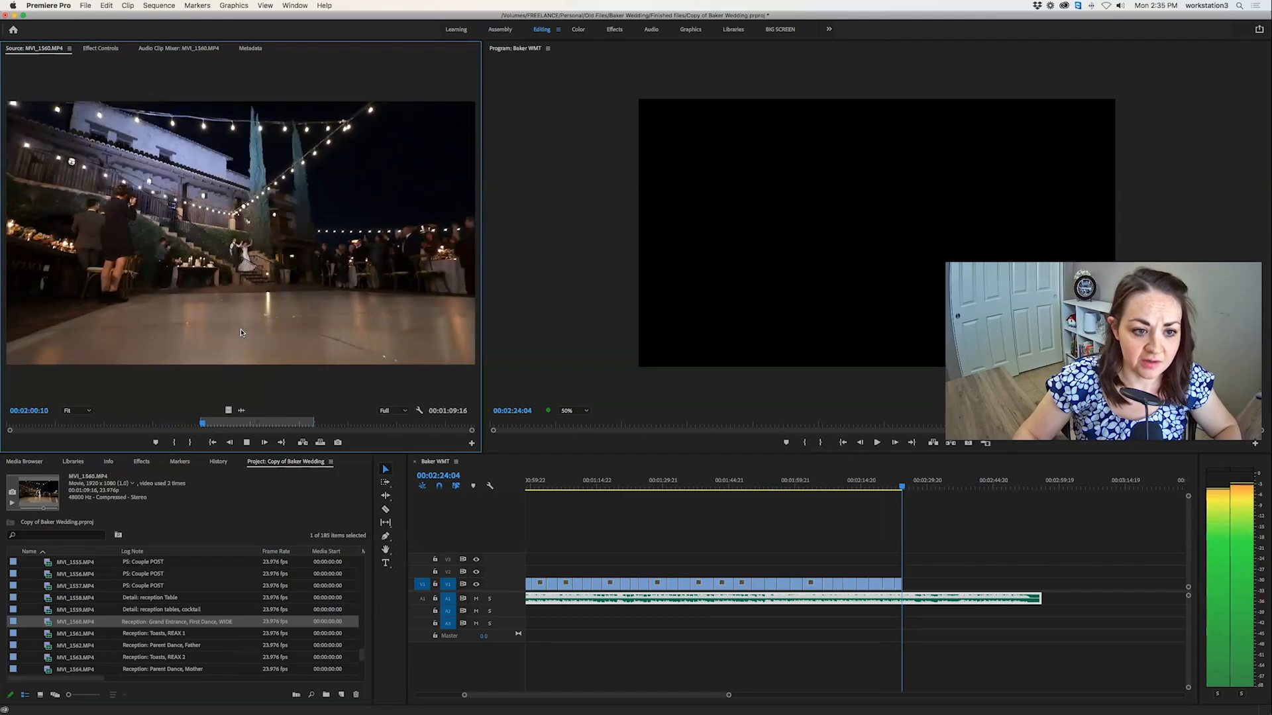
key("o")
key("space")
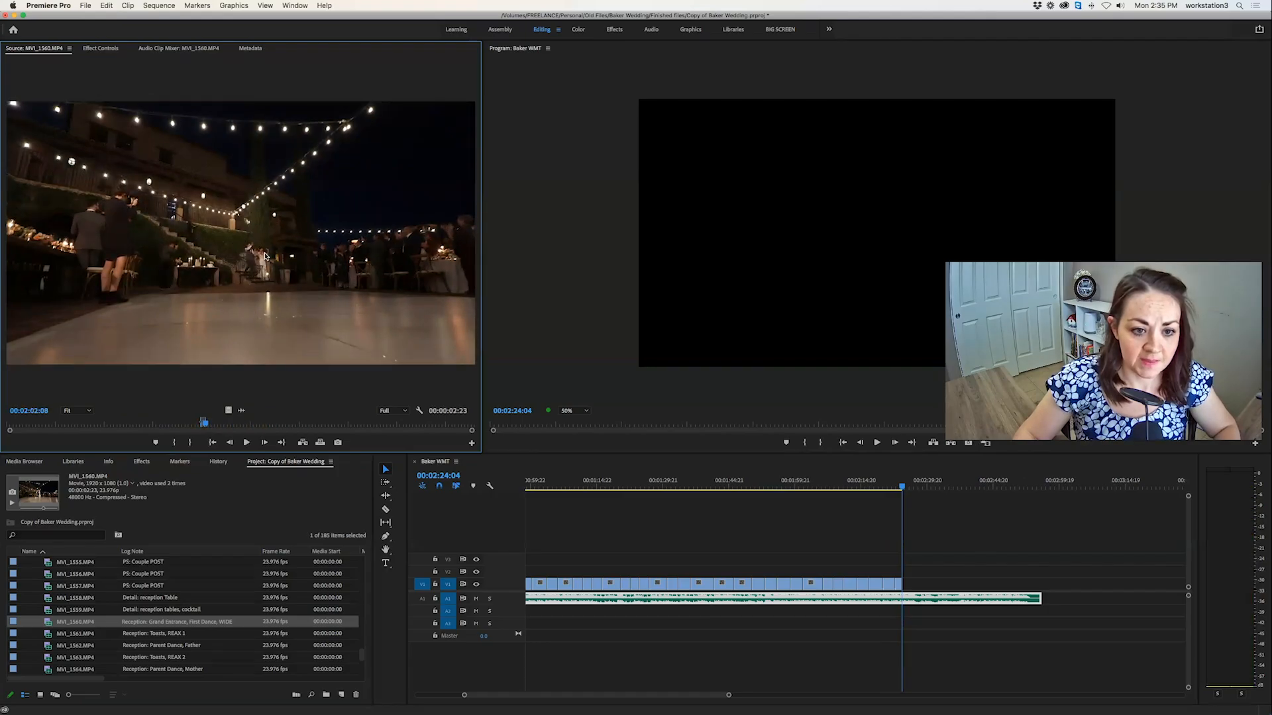
left_click(322, 443)
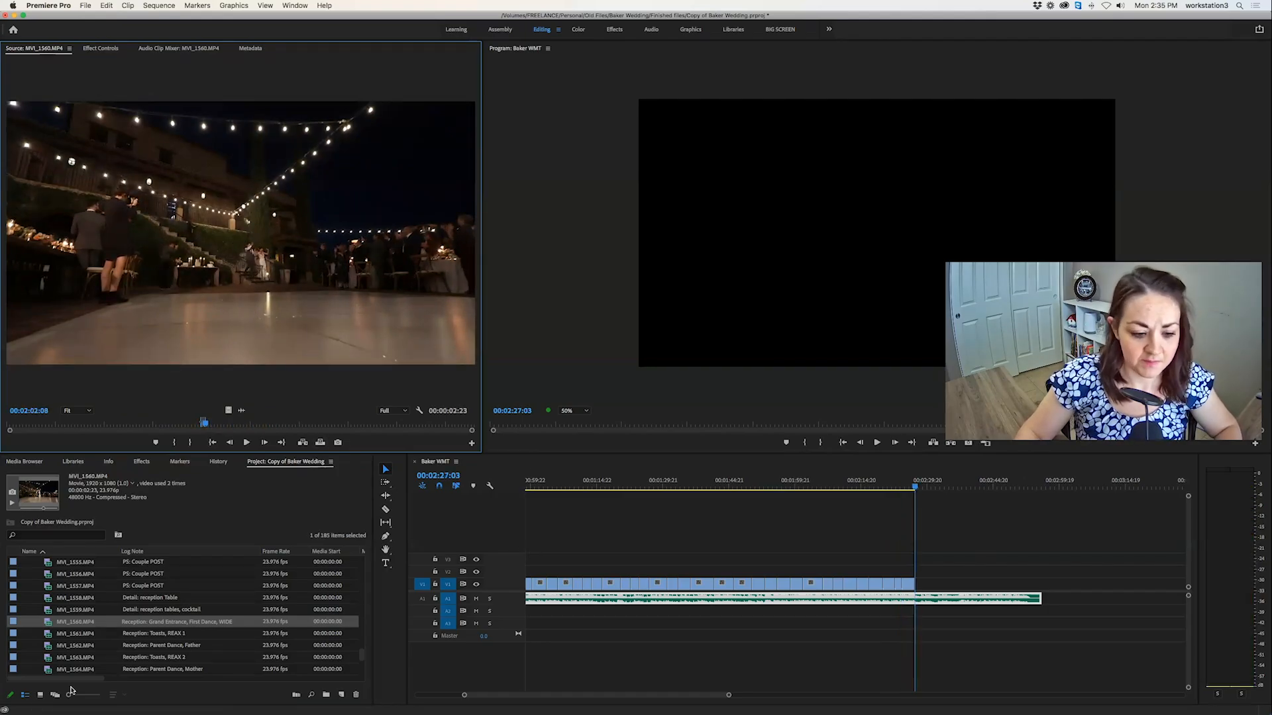
Preview the toast reaction clip MVI_1561.MP4 and father's dance clip MVI_1562.MP4, and save the project.
double_click(43, 632)
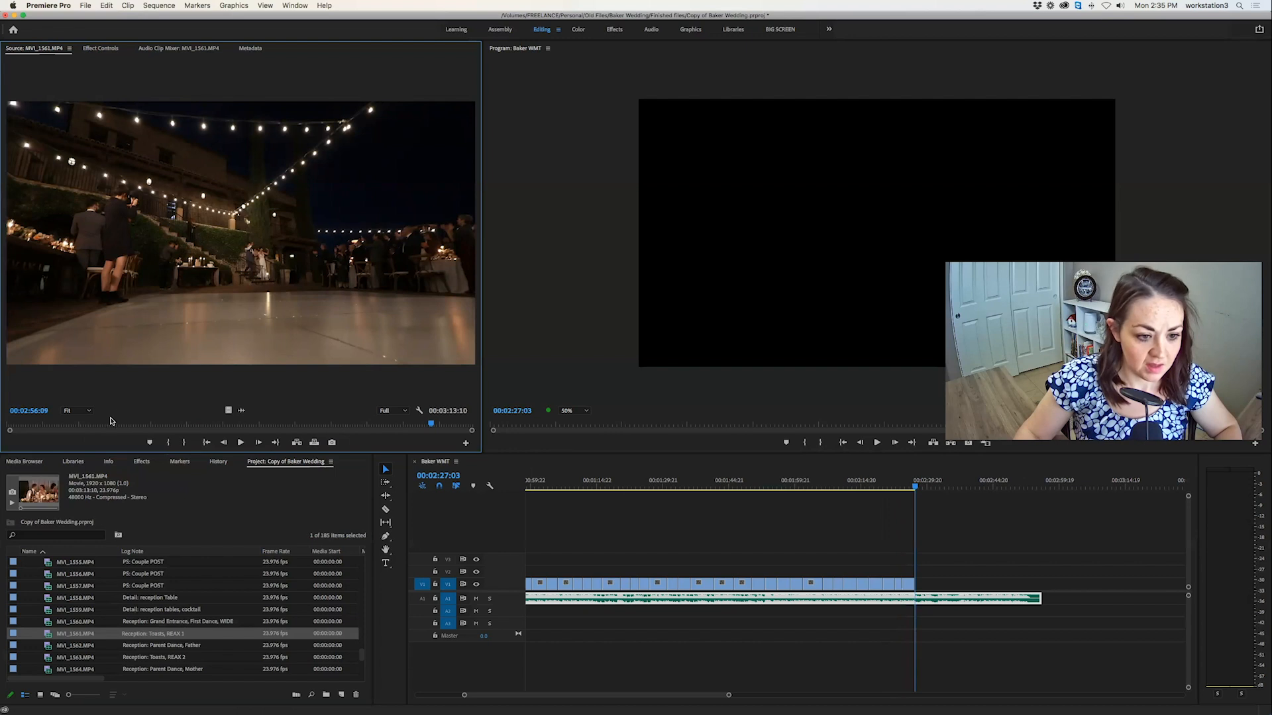
left_click(132, 426)
double_click(60, 646)
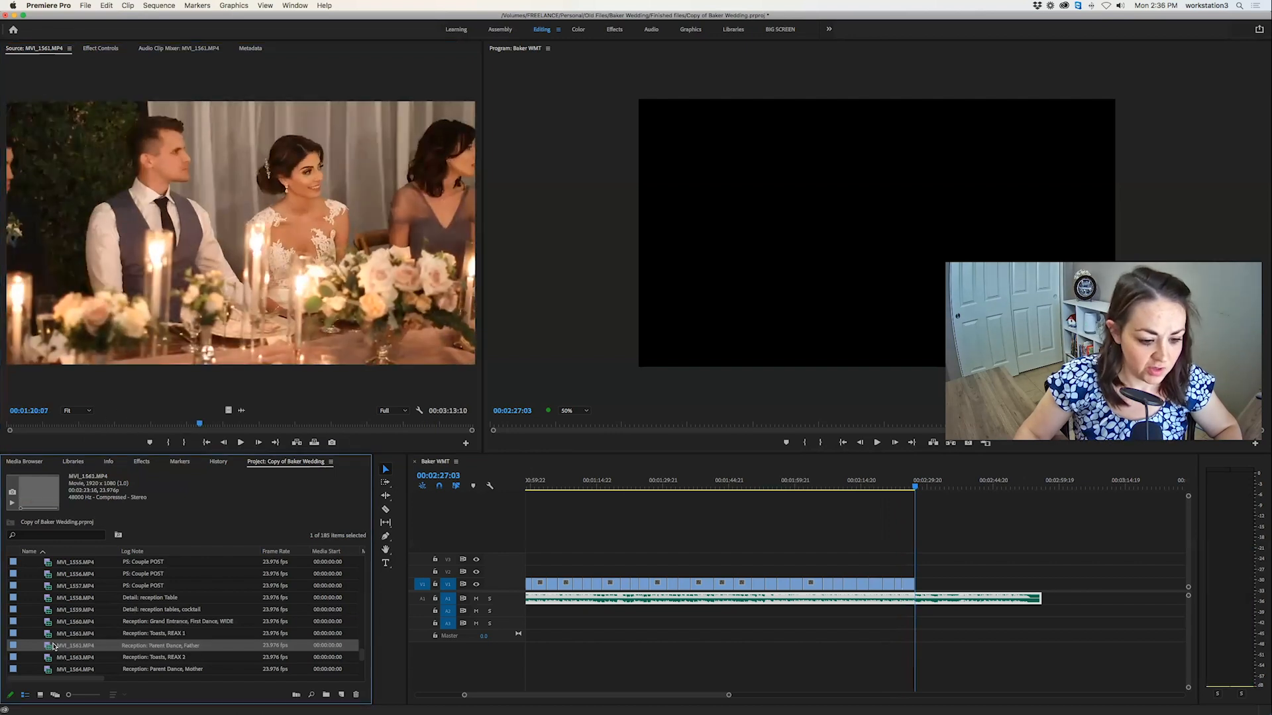
scroll(59, 644, "down", 1)
key("super+s")
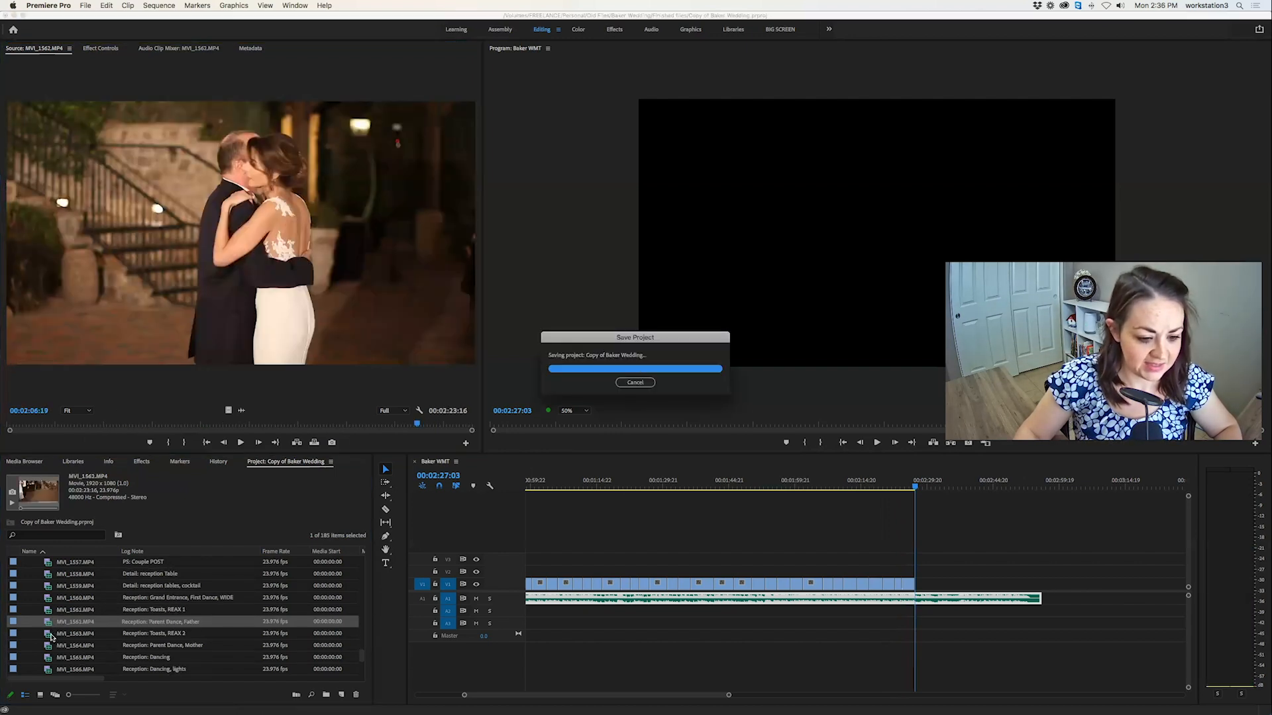
Reopen MVI_1560.MP4, mark a 00:00:13:00 section of the first dance starting around 00:03:17, and overwrite it at 00:02:27:03.
double_click(46, 598)
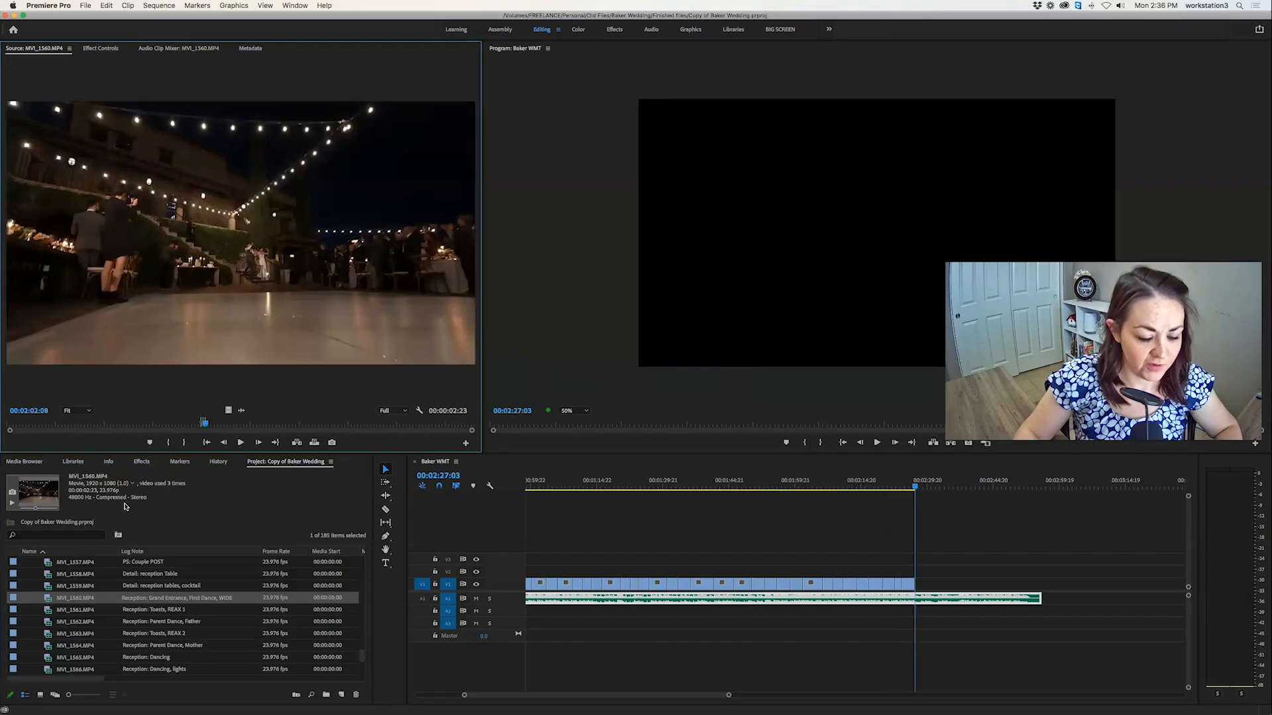
left_click_drag(239, 424, 331, 424)
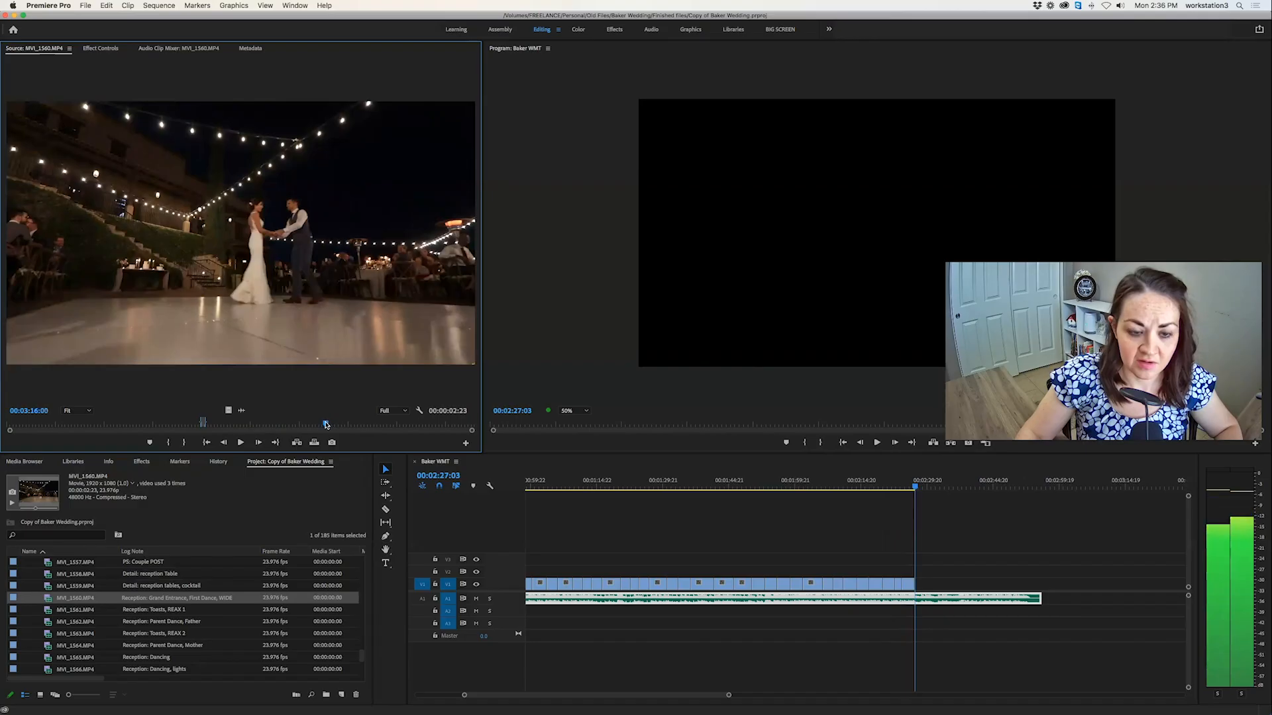
key("space")
key("i")
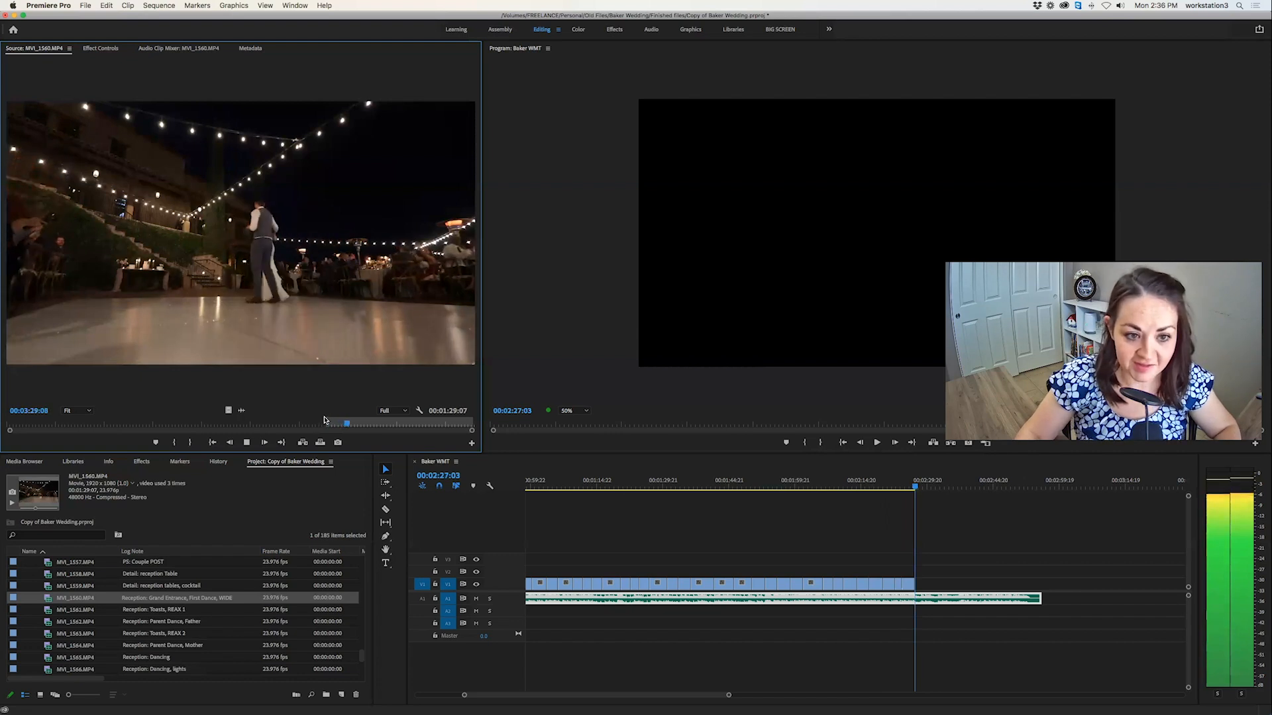
key("o")
key("space")
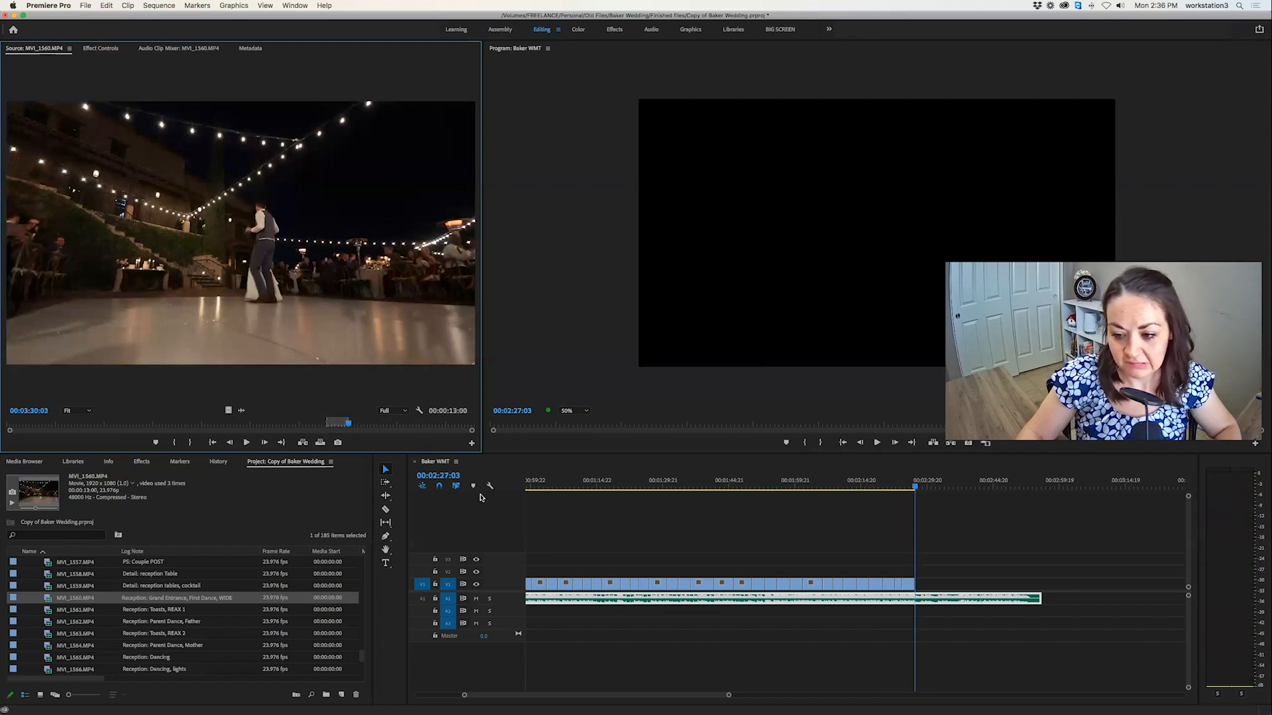
left_click(321, 442)
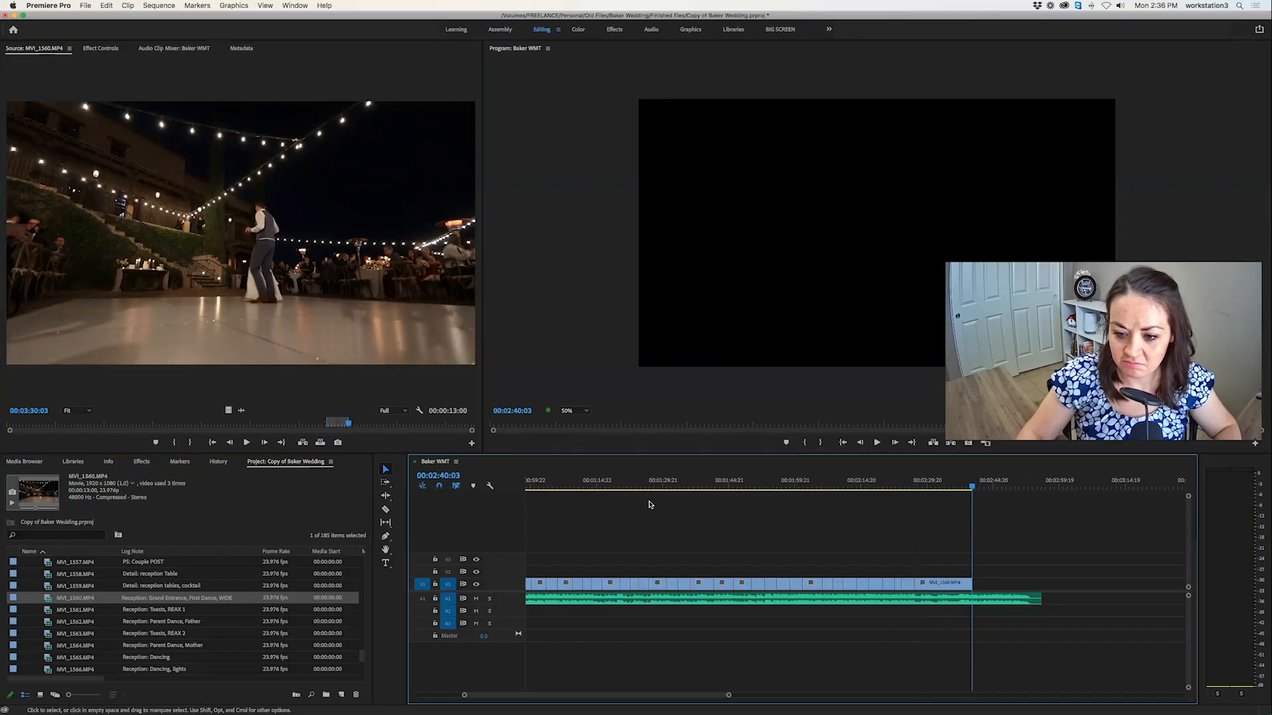
Skim and play the rest of the first dance in MVI_1560.MP4, examining the moves around 00:04:20 to 00:04:24.
left_click(364, 425)
left_click_drag(364, 425, 420, 422)
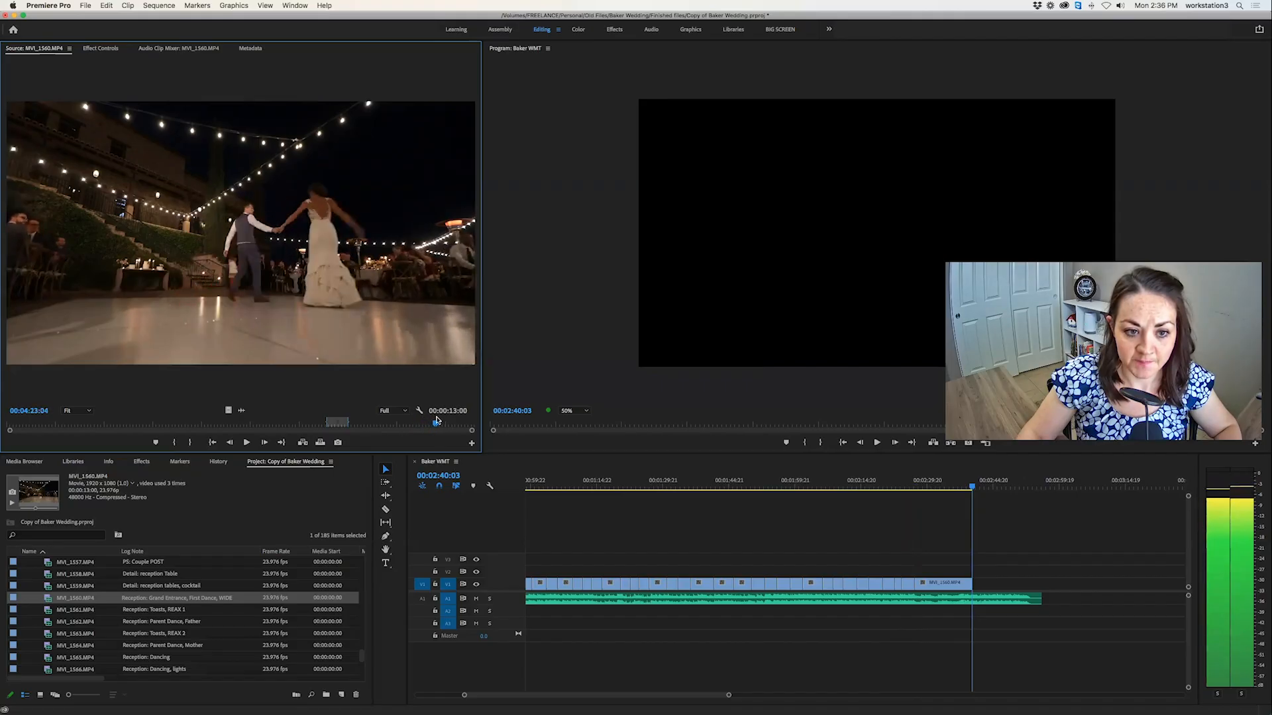
left_click_drag(438, 422, 441, 422)
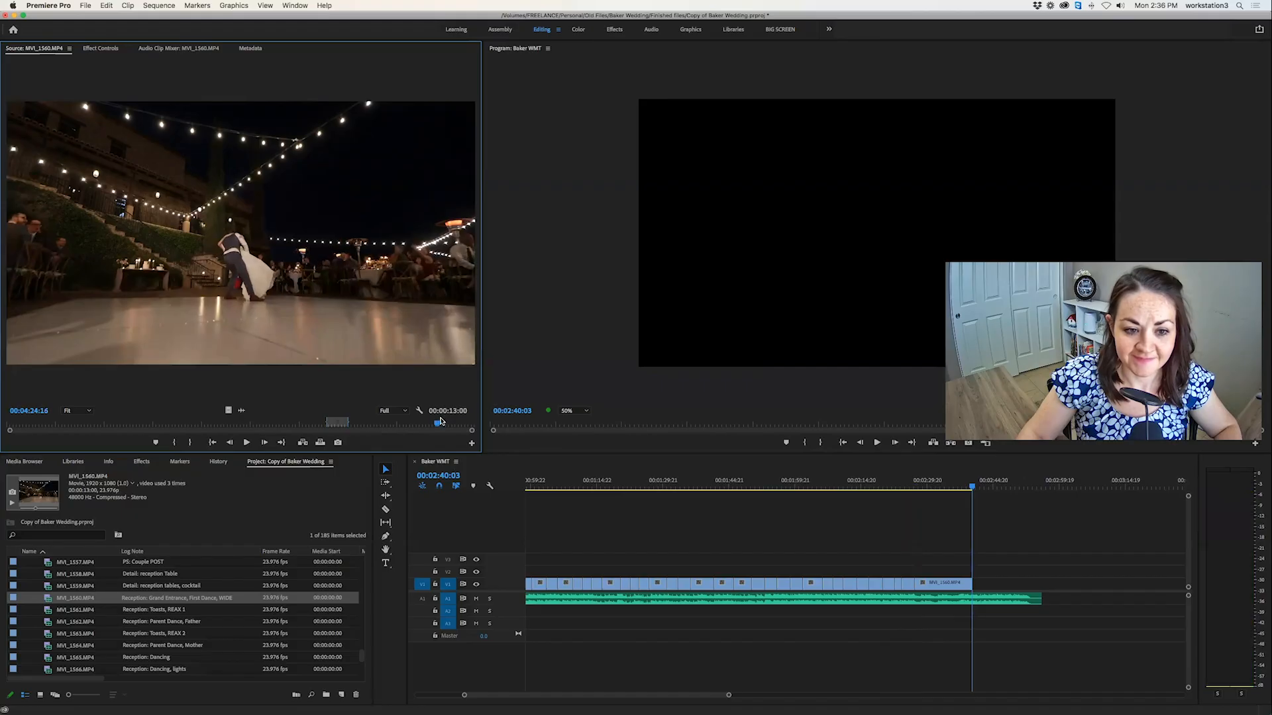
key("space")
left_click(431, 424)
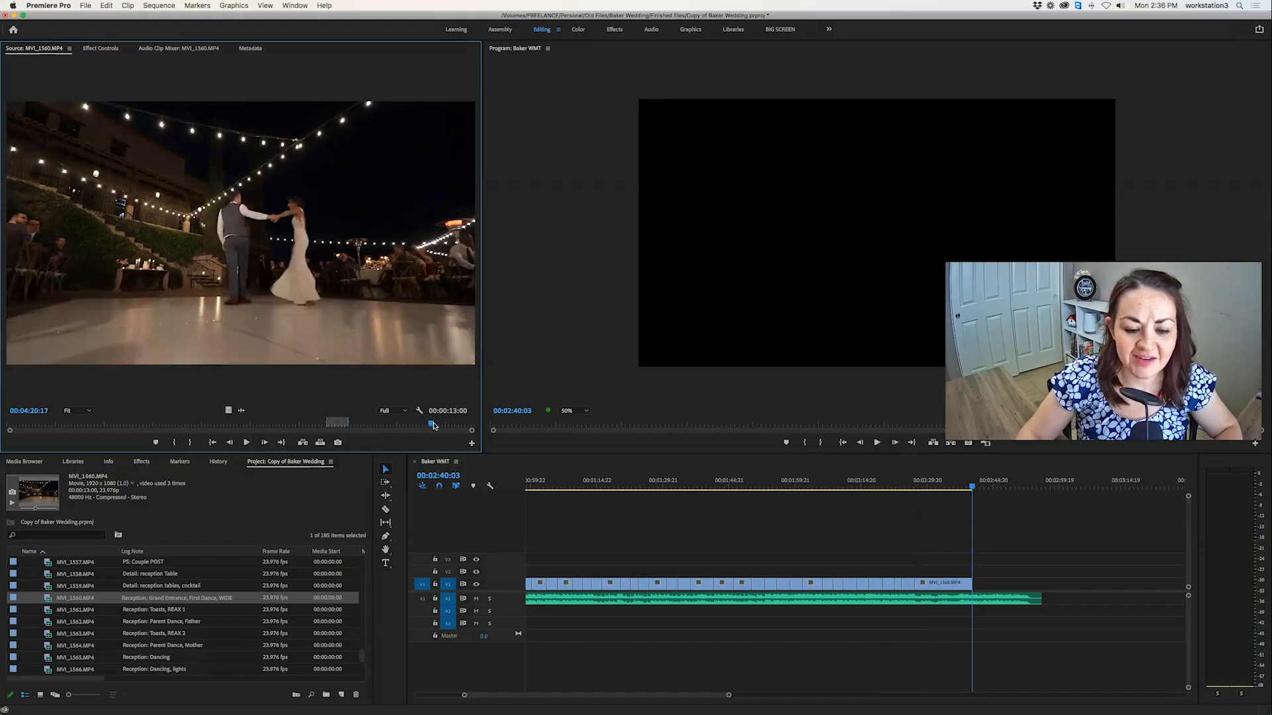
key("space")
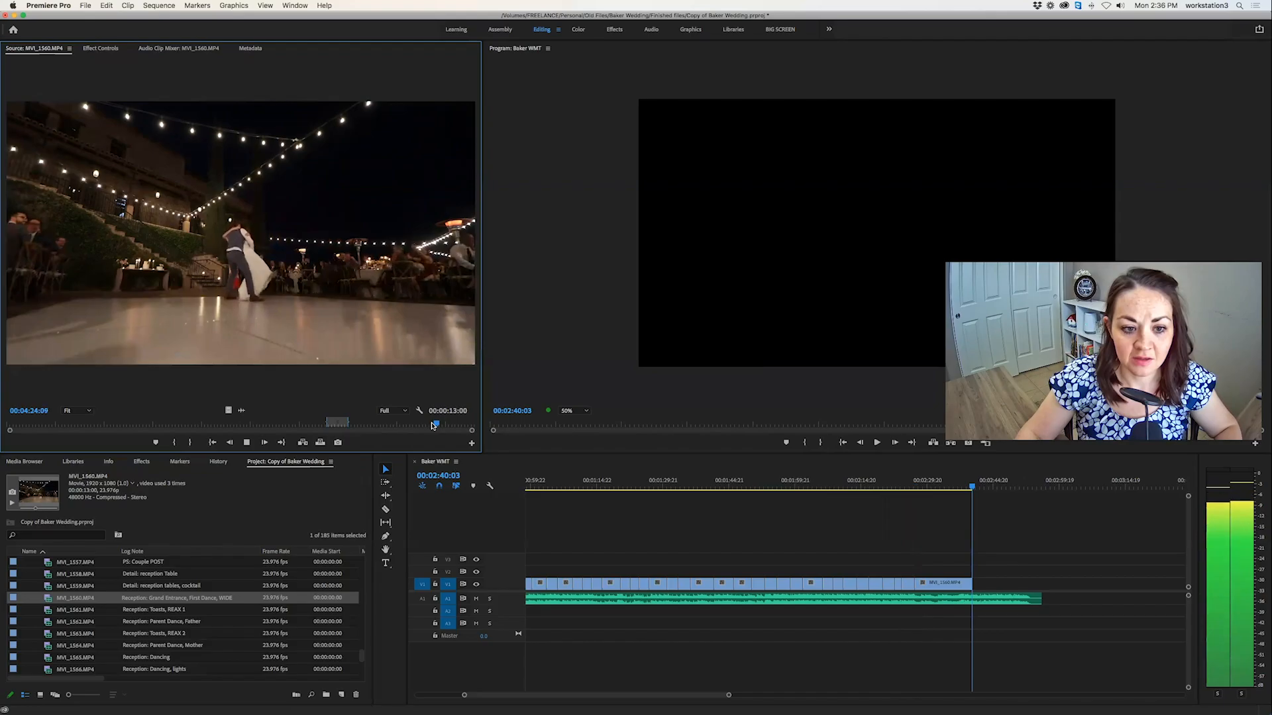
key("space")
Mark a 00:00:08:04 section of the first dance in MVI_1560.MP4 starting around 00:04:09 and overwrite it at 00:02:40:03.
left_click_drag(371, 425, 404, 424)
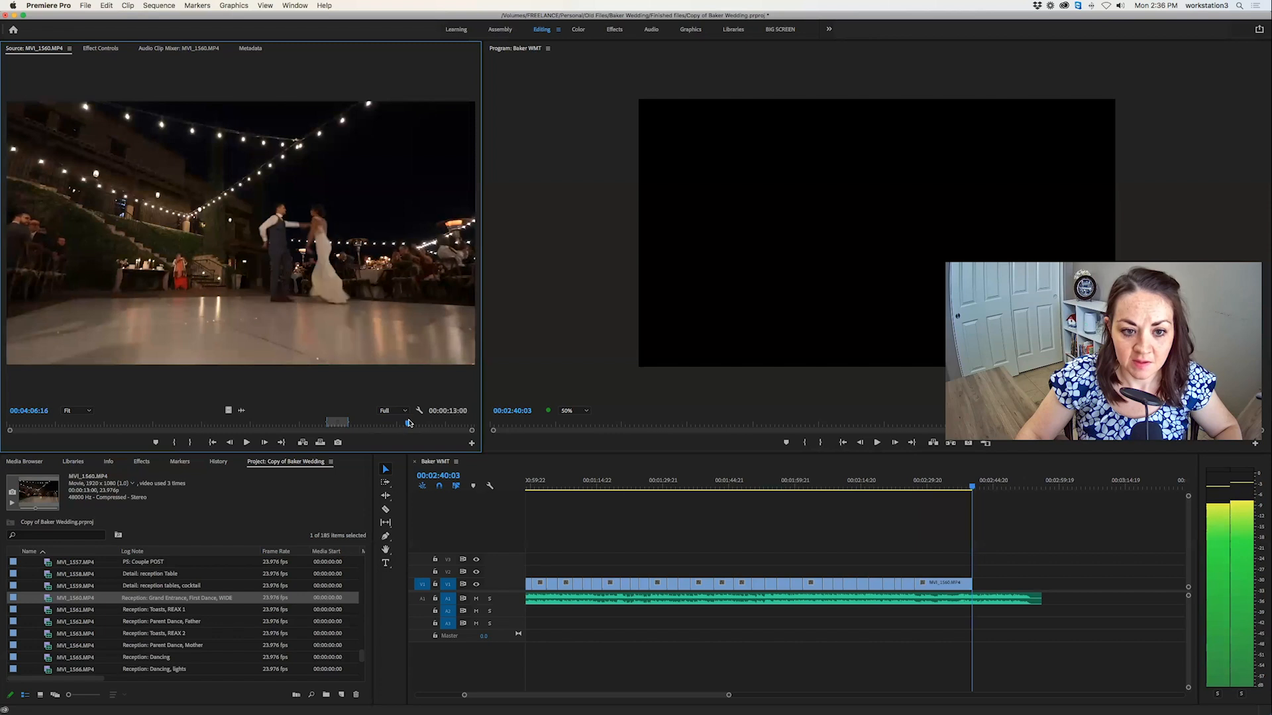
left_click_drag(417, 423, 412, 424)
key("i")
key("space")
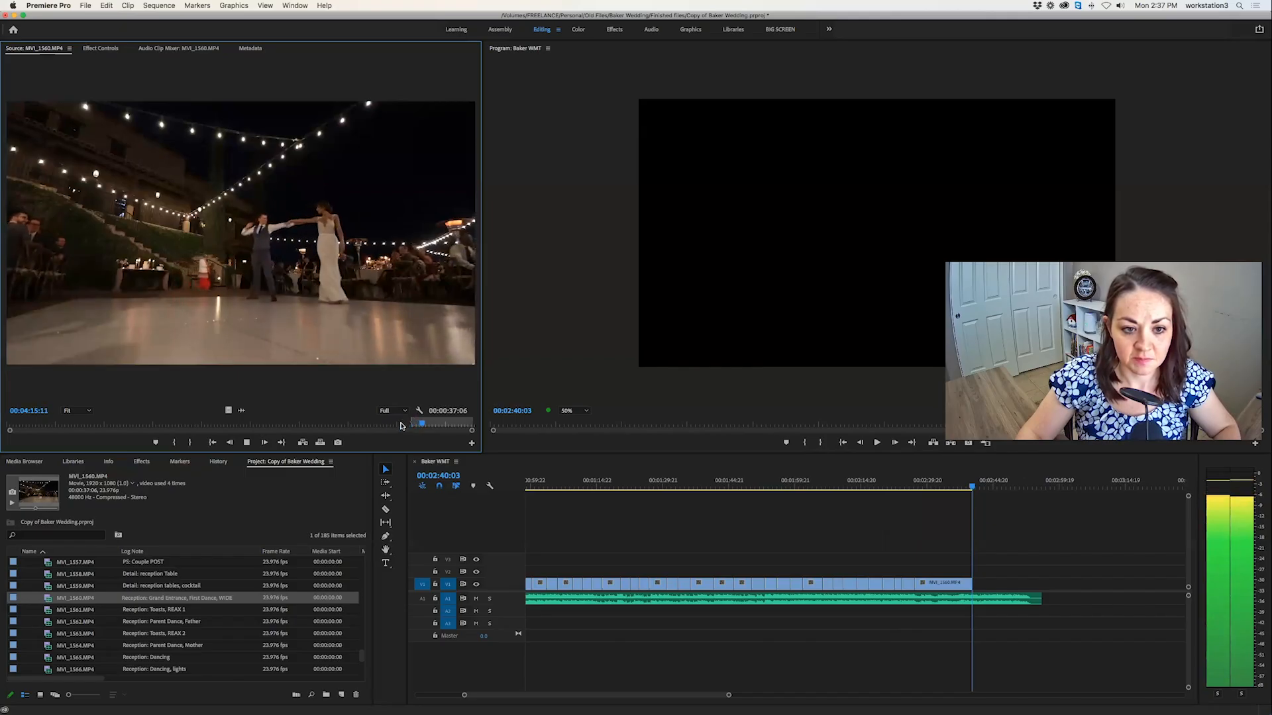
key("o")
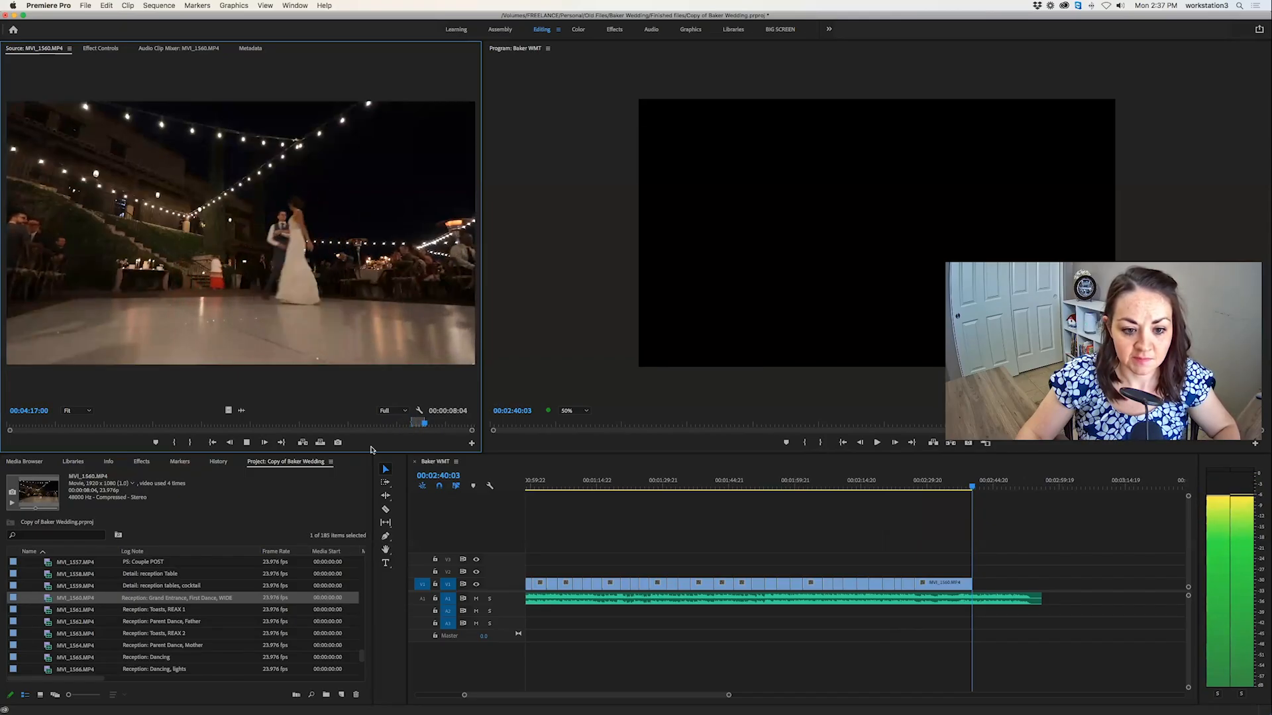
left_click(322, 443)
Move the sequence playhead to 00:02:46:19 and look through the parent dance, dancing and cake cutting clips for a closing shot.
left_click_drag(951, 487, 1000, 487)
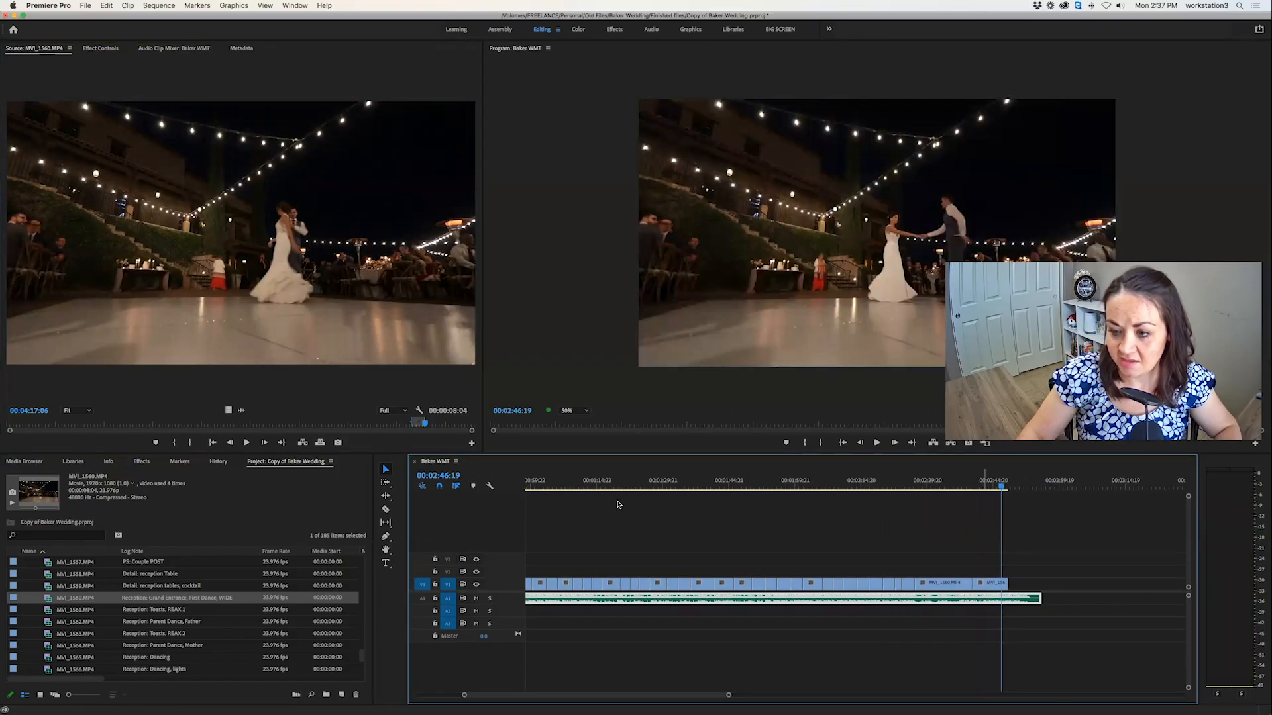
double_click(48, 623)
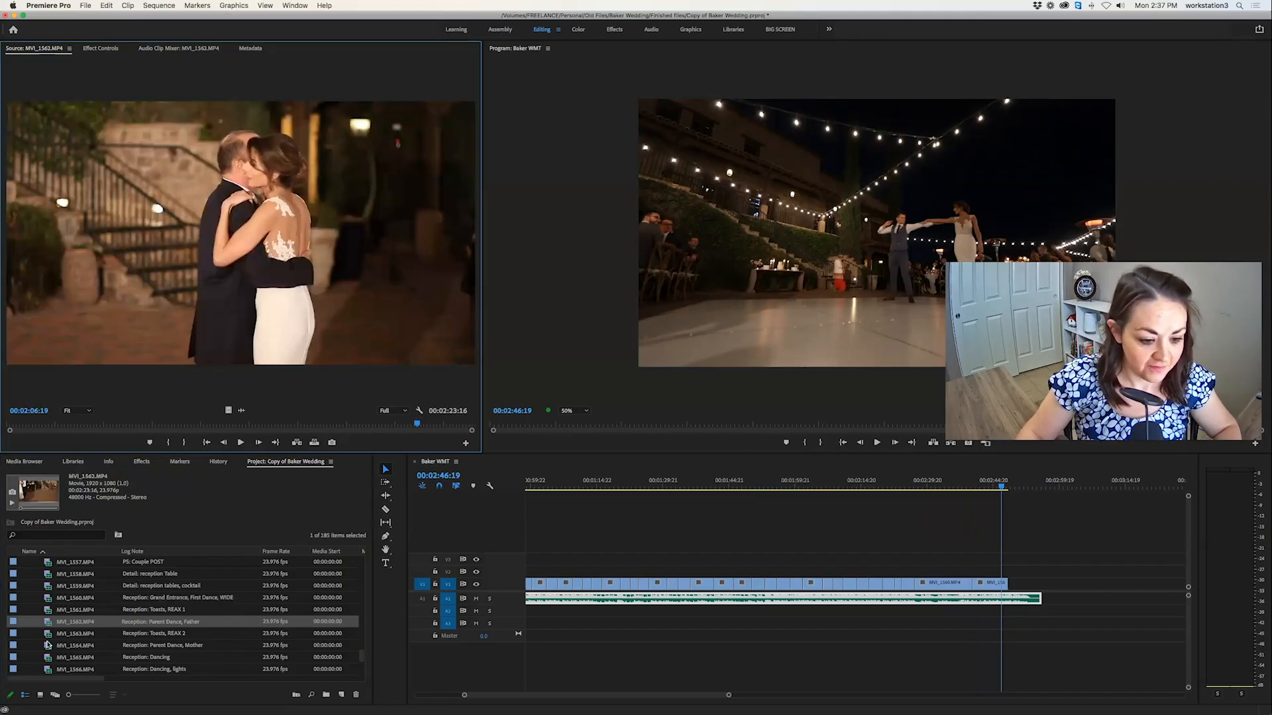
double_click(46, 648)
double_click(48, 669)
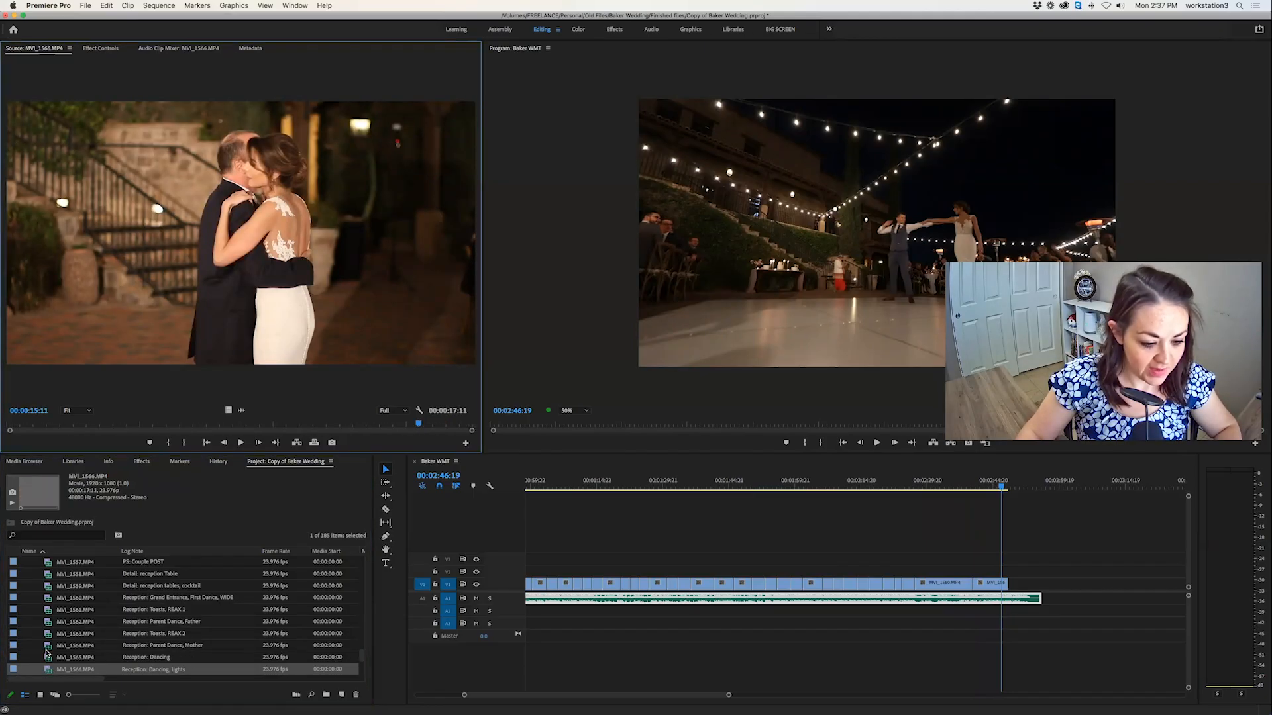
scroll(47, 654, "down", 3)
scroll(46, 654, "down", 1)
double_click(46, 647)
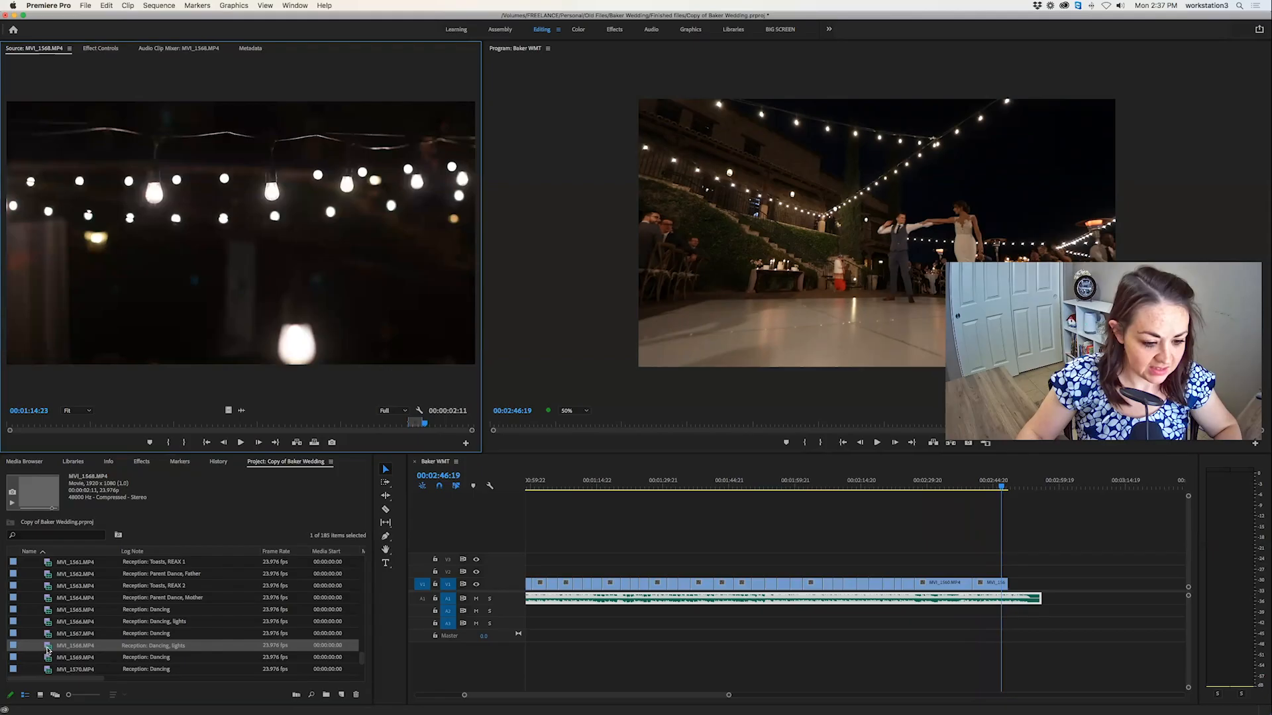
scroll(46, 651, "down", 10)
scroll(47, 650, "up", 4)
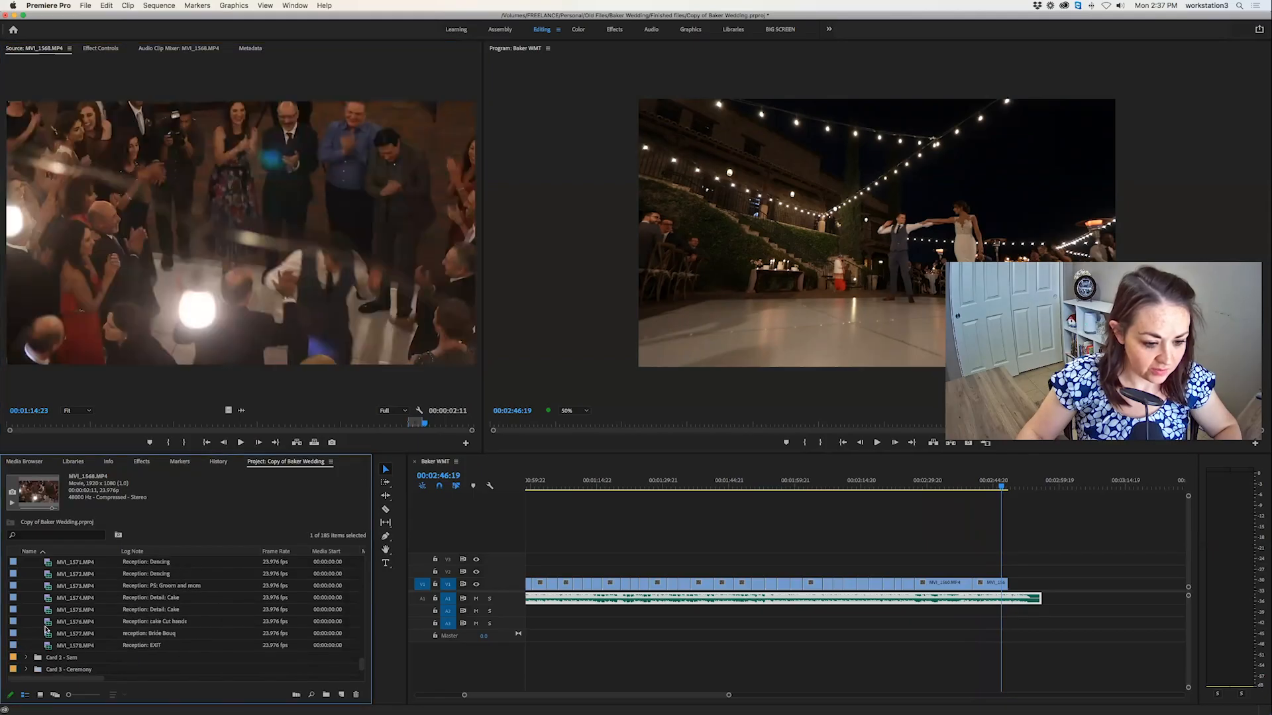
double_click(47, 623)
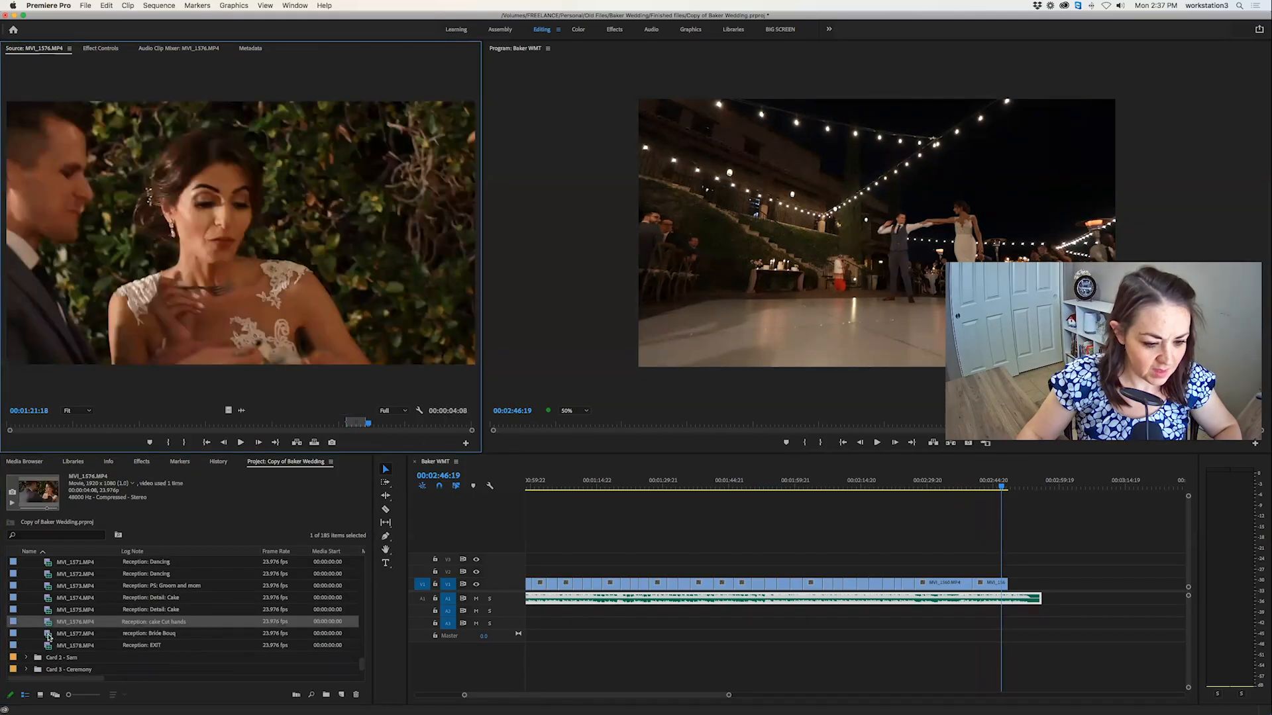
Open the exit clip MVI_1578.MP4 and mark a 00:00:03:05 section of the couple under the sparklers starting around 00:01:23.
double_click(47, 647)
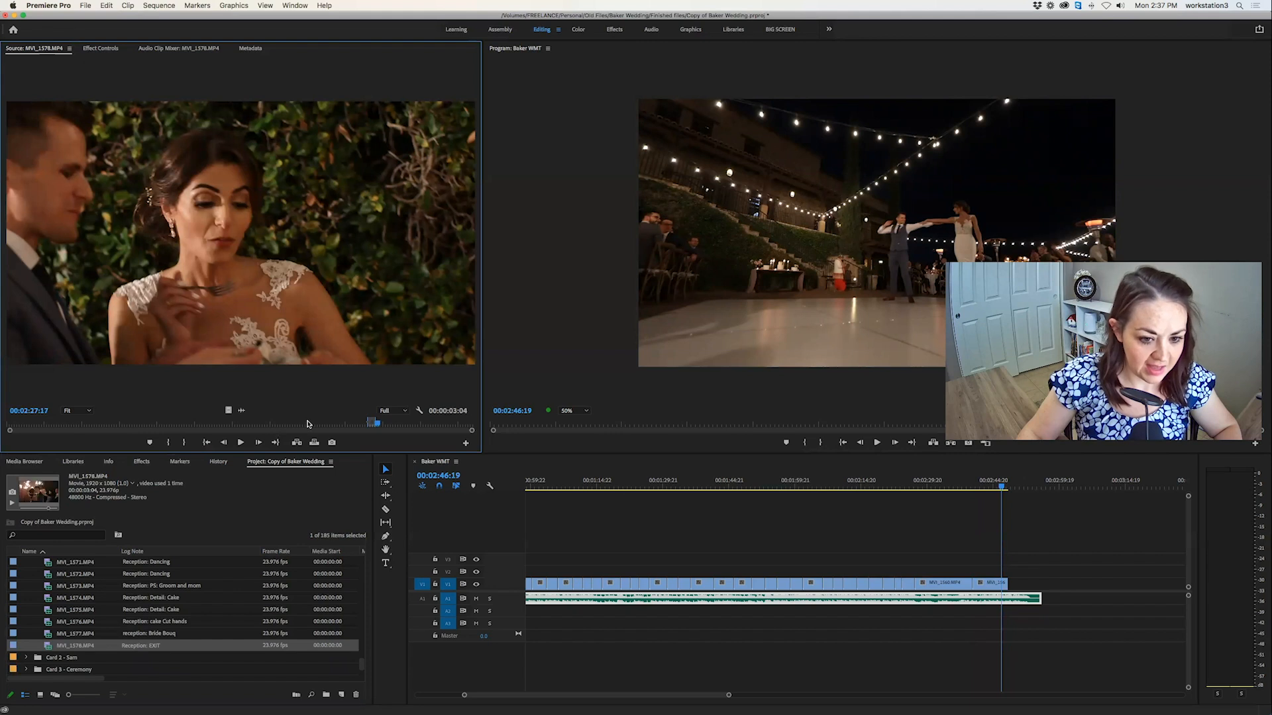
left_click_drag(324, 422, 216, 426)
key("i")
key("space")
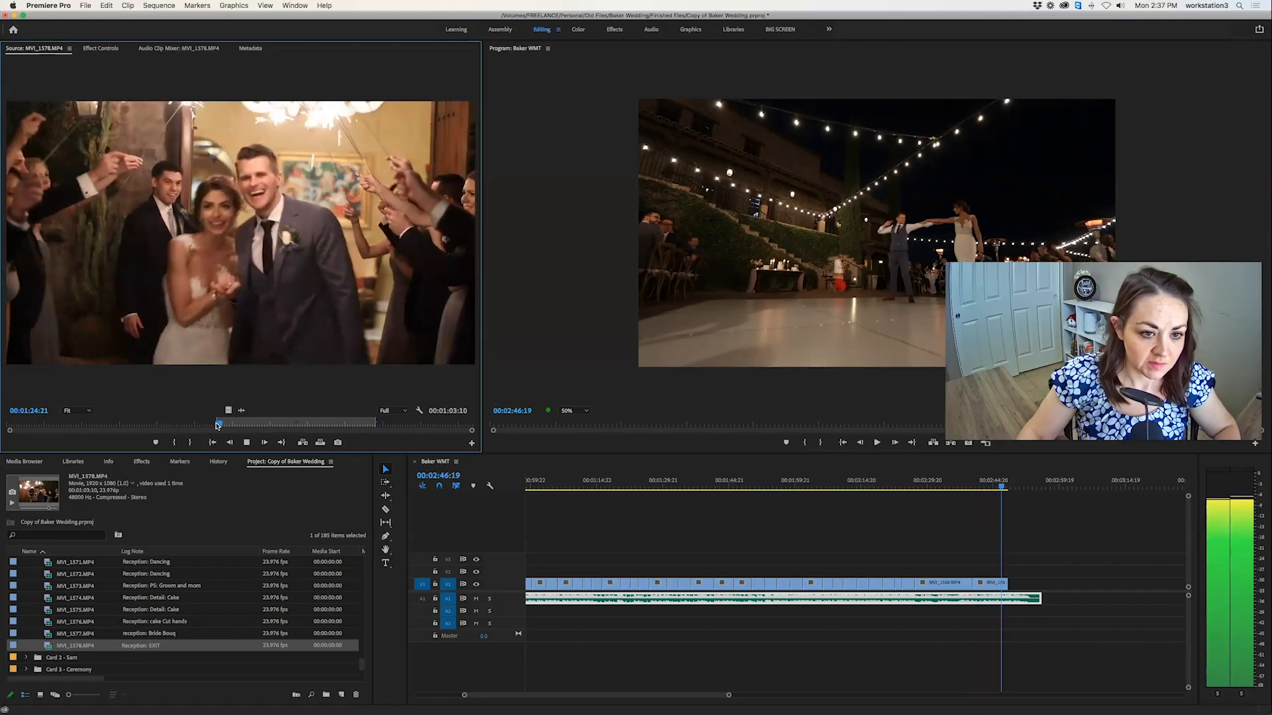
key("o")
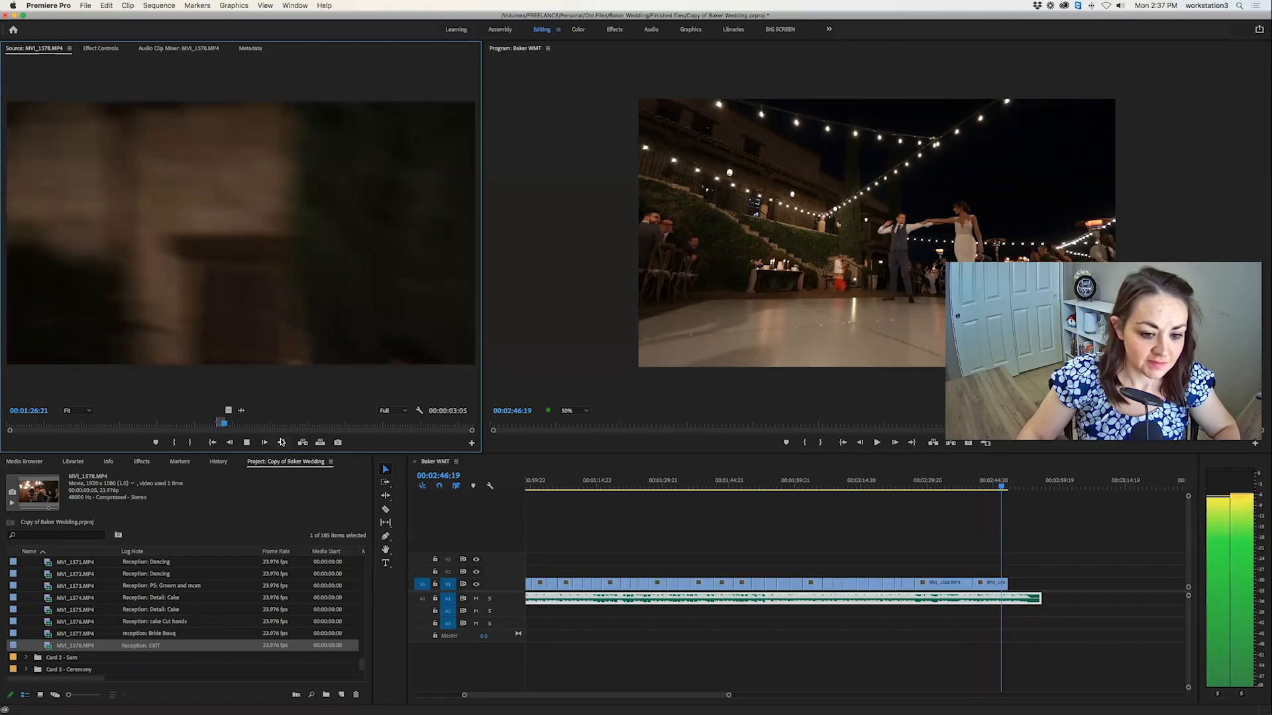
key("space")
Shorten the marked exit section to 00:00:02:18 by setting its Out point at 00:01:26:05, before the camera blurs away.
left_click(302, 445)
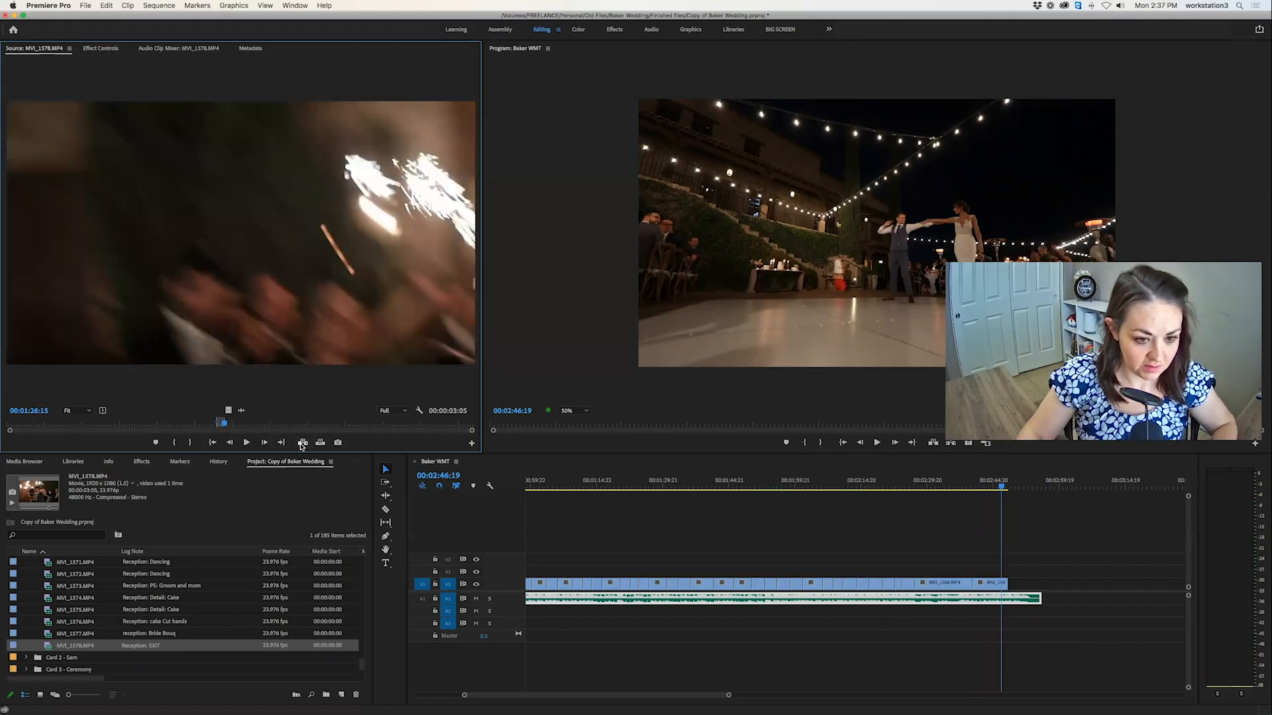
key("Left")
key("Left")
key("Left")
key("Left")
key("Left")
key("Left")
key("Left")
key("Left")
key("Left")
key("Left")
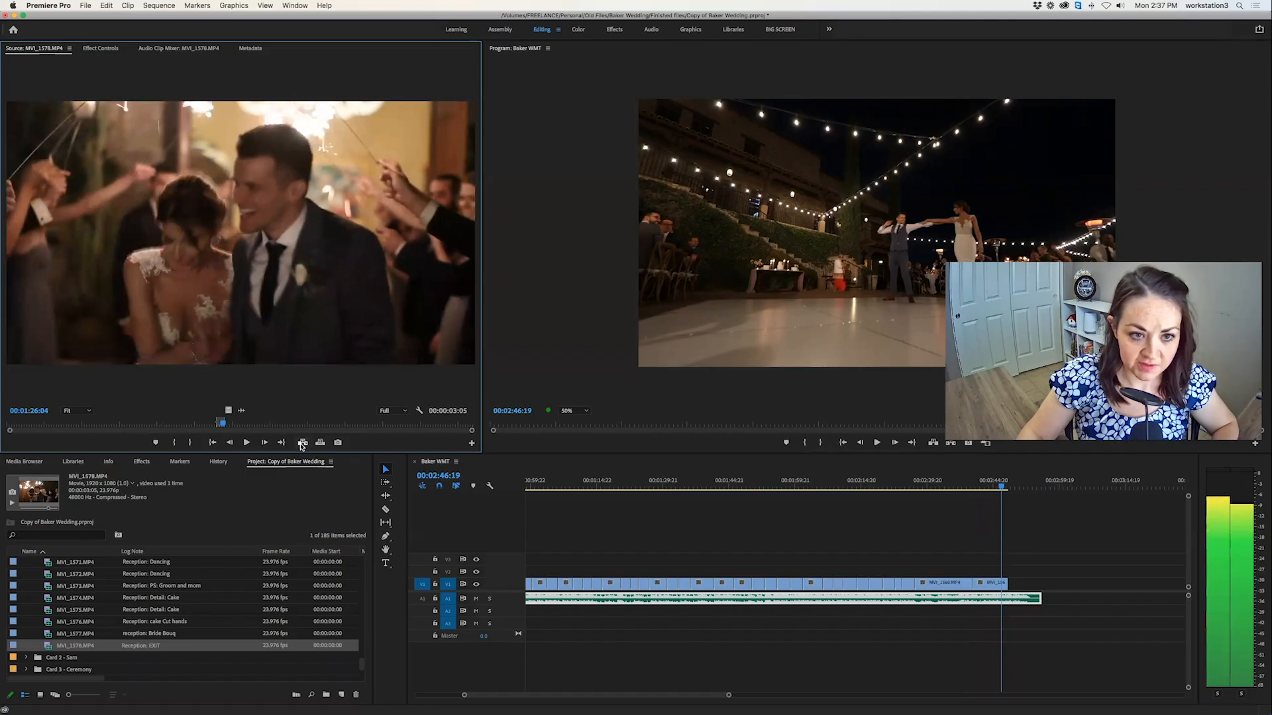
key("Right")
key("Right")
key("Right")
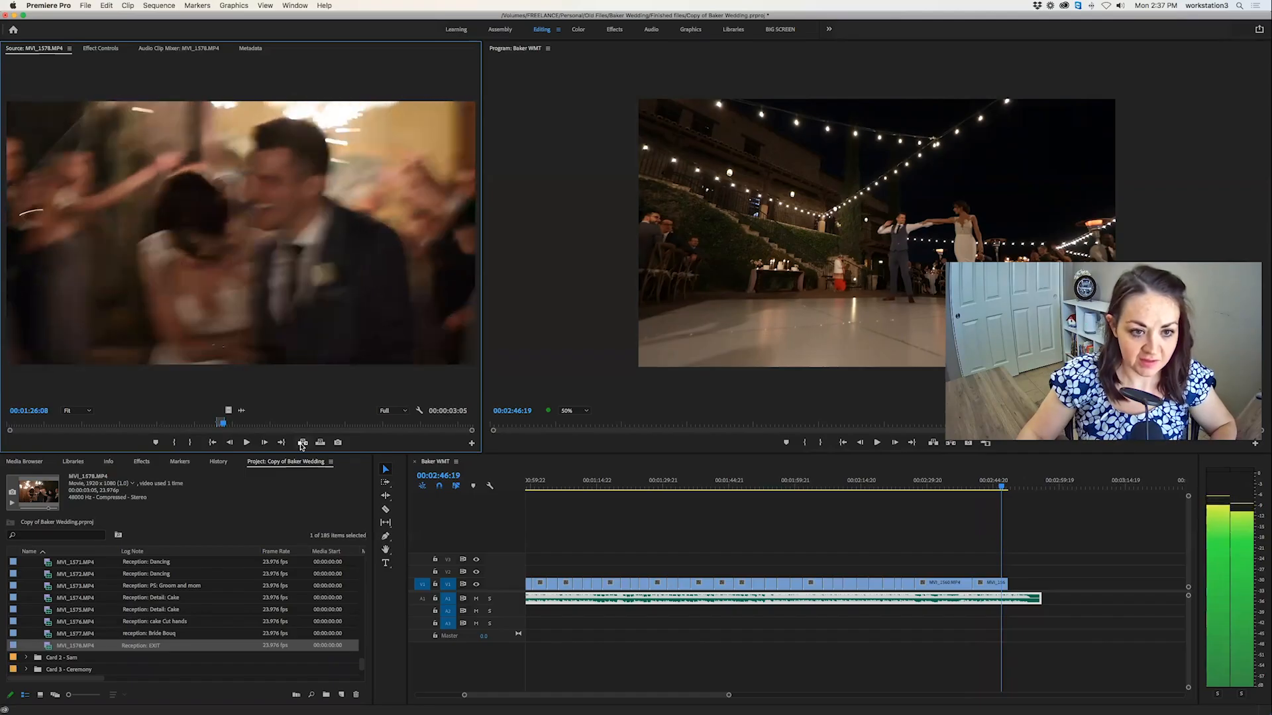
key("Left")
key("Left")
key("Left")
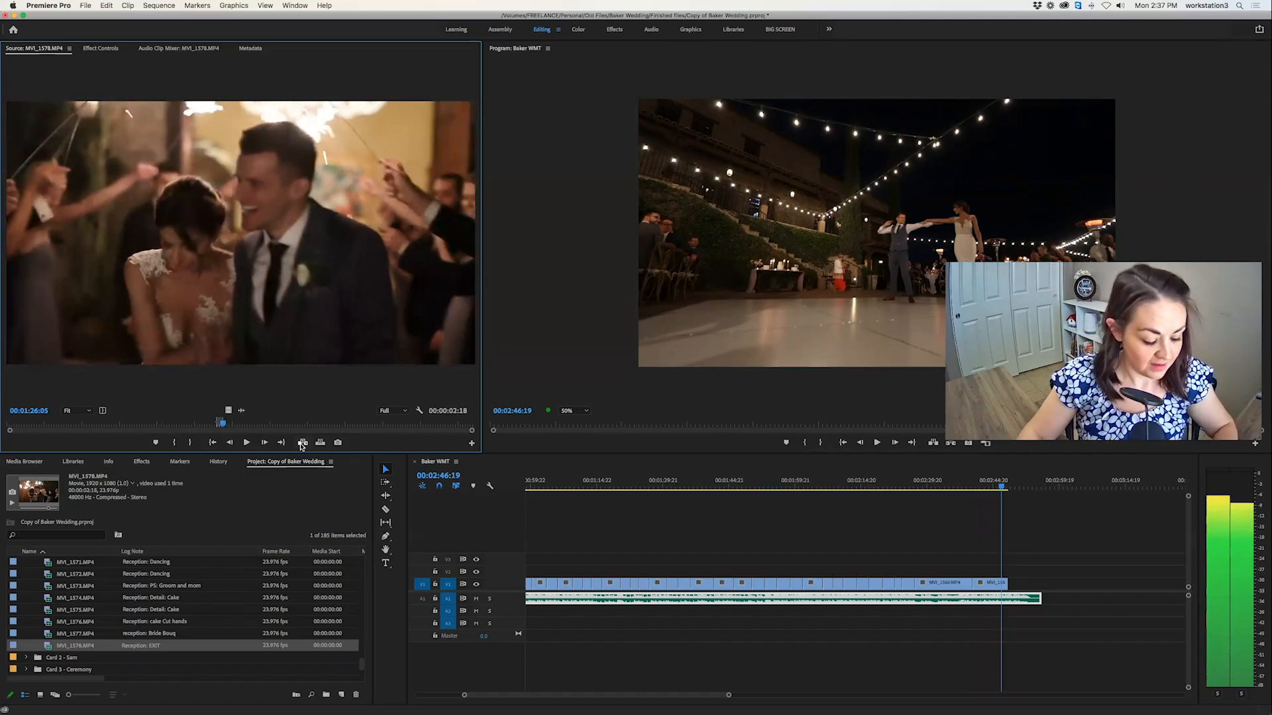
Try overwriting the marked exit section at 00:02:46:19 and undo that edit.
left_click(320, 443)
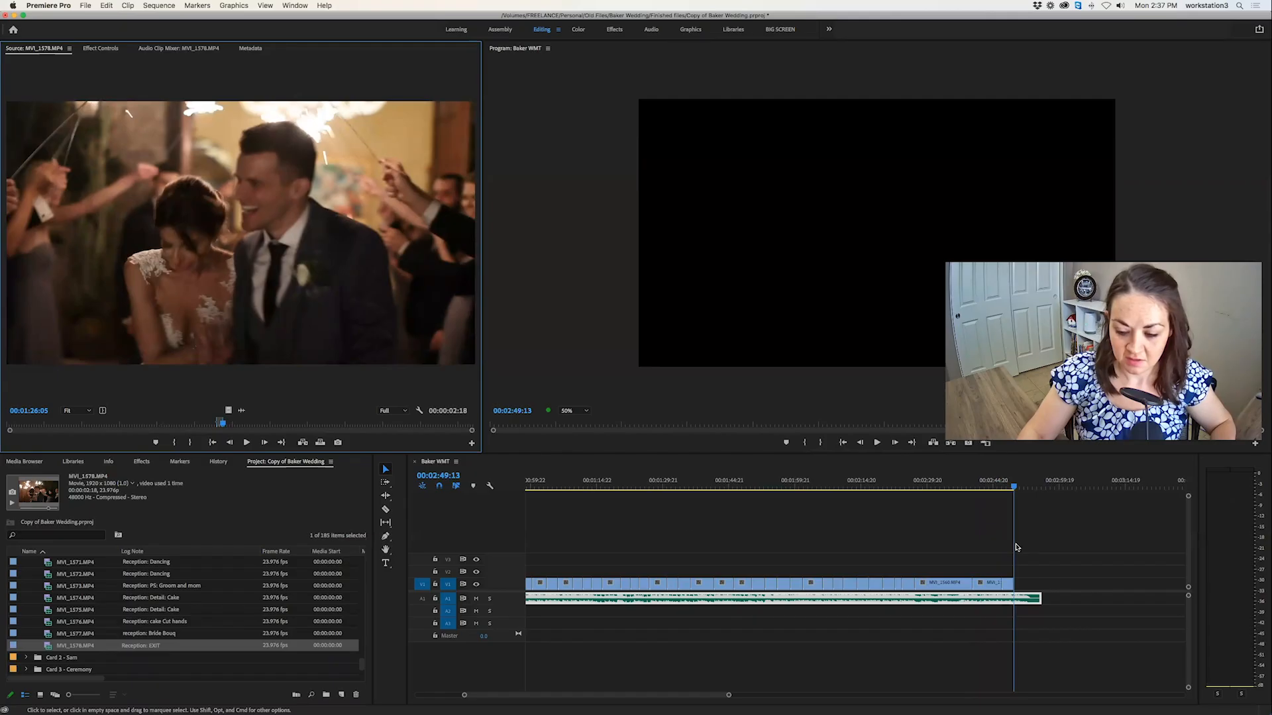
left_click(1002, 507)
key("super+z")
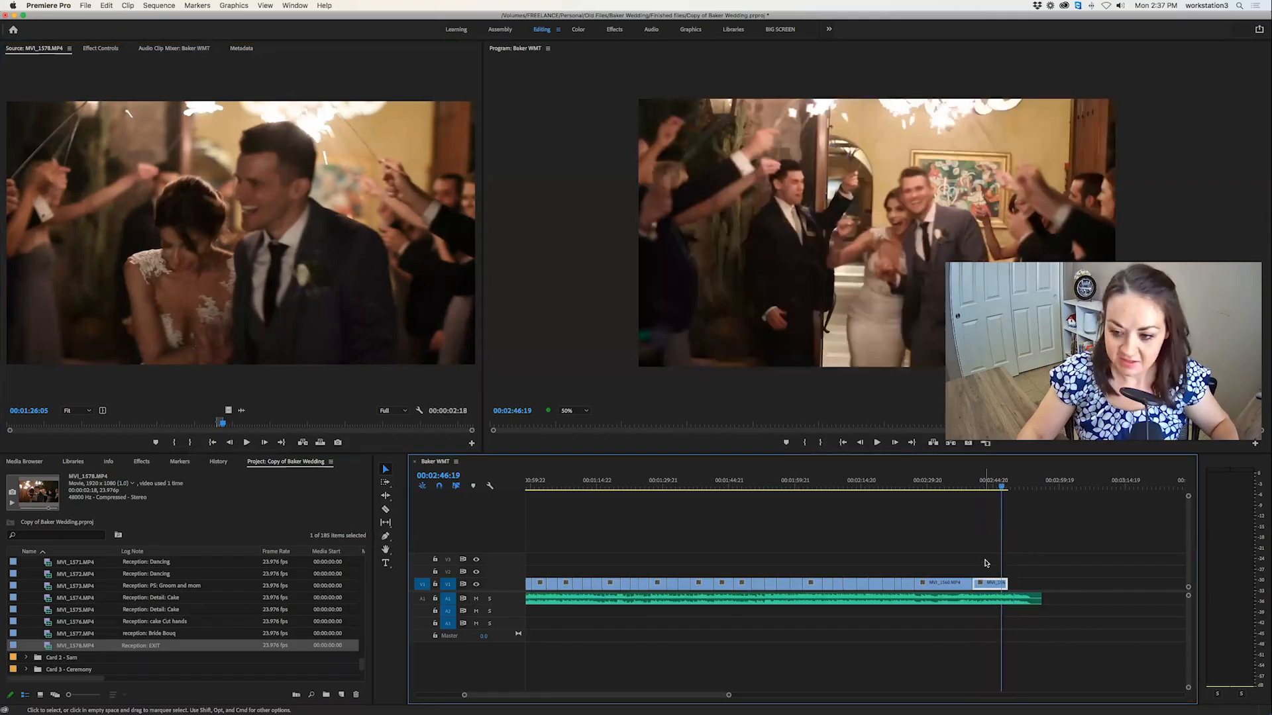
Overwrite the marked 00:00:02:18 exit section directly after the last first dance clip in the sequence.
left_click(1023, 564)
left_click(1012, 486)
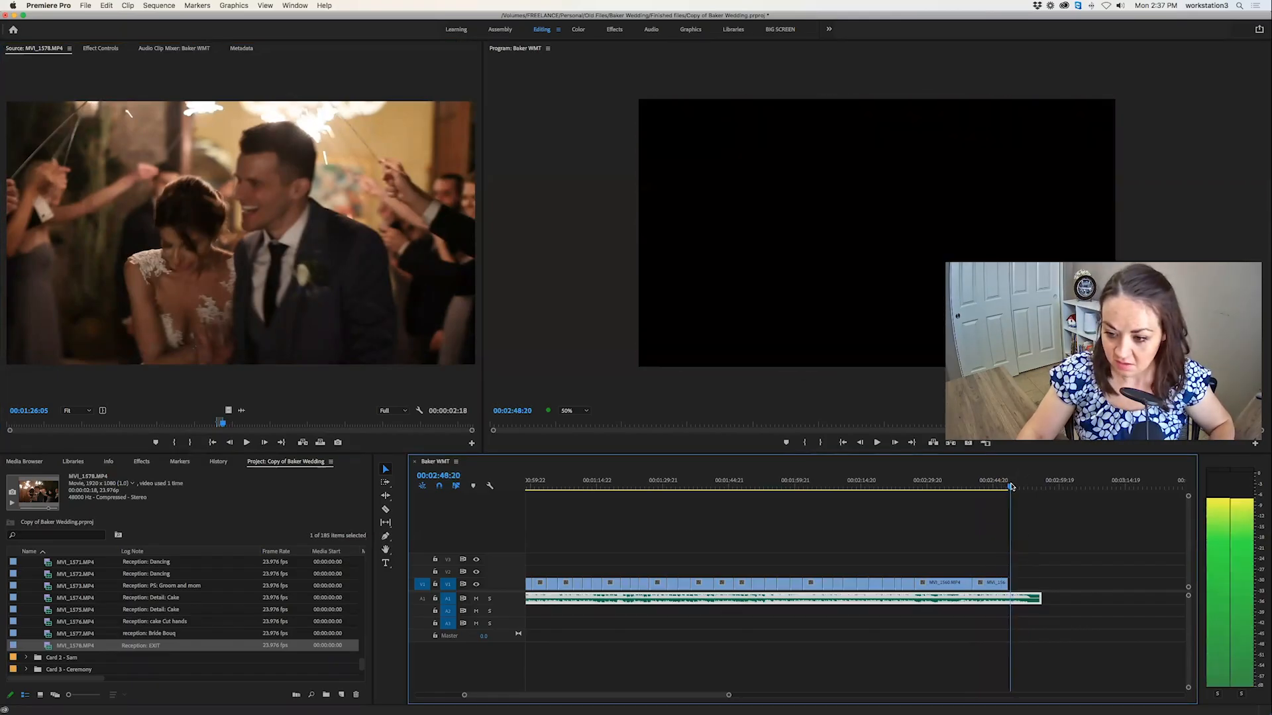
left_click(320, 443)
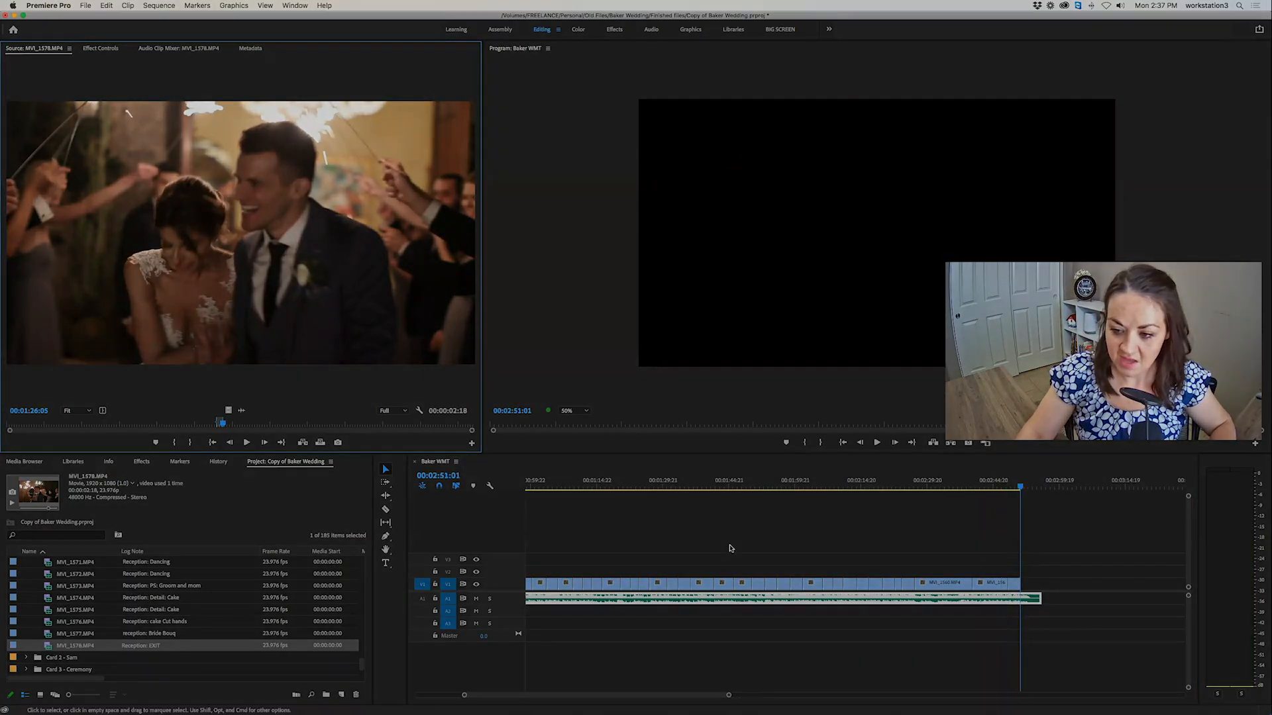